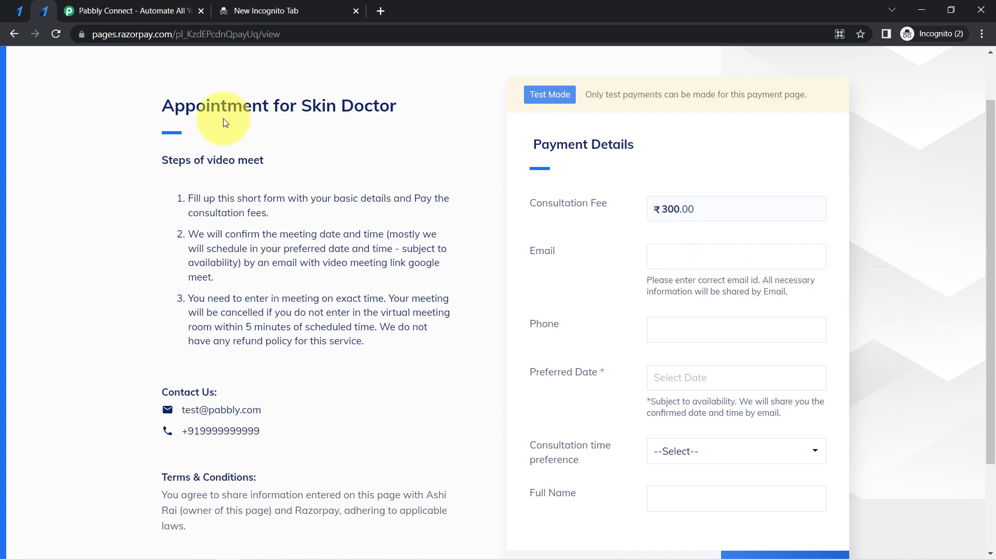
# Review the Razorpay payment page for the skin doctor appointment, including its address, title and payment form.
pyautogui.doubleClick(144, 38)
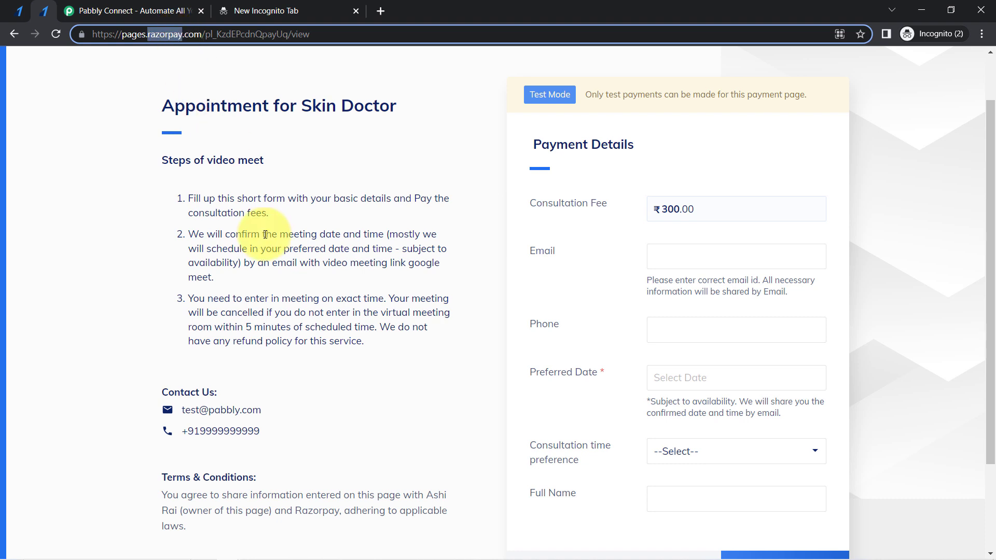
pyautogui.scroll(-1, 988, 207)
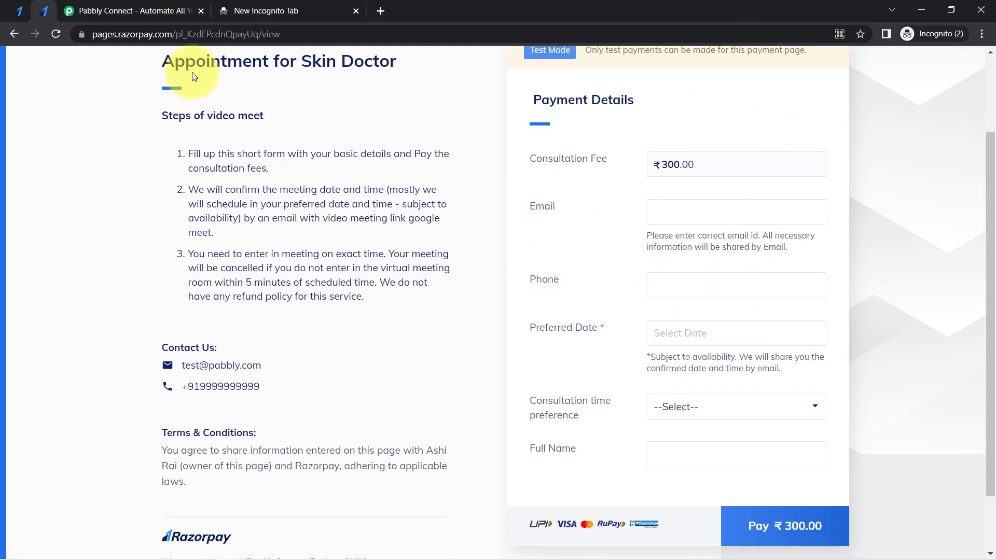
pyautogui.moveTo(185, 62); pyautogui.dragTo(243, 66)
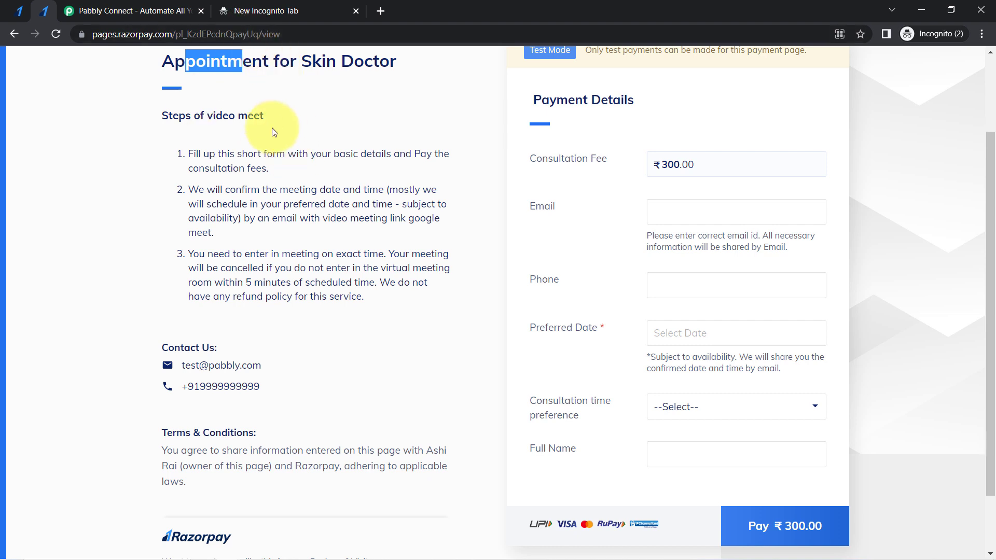
pyautogui.click(183, 111)
pyautogui.moveTo(165, 65); pyautogui.dragTo(253, 58)
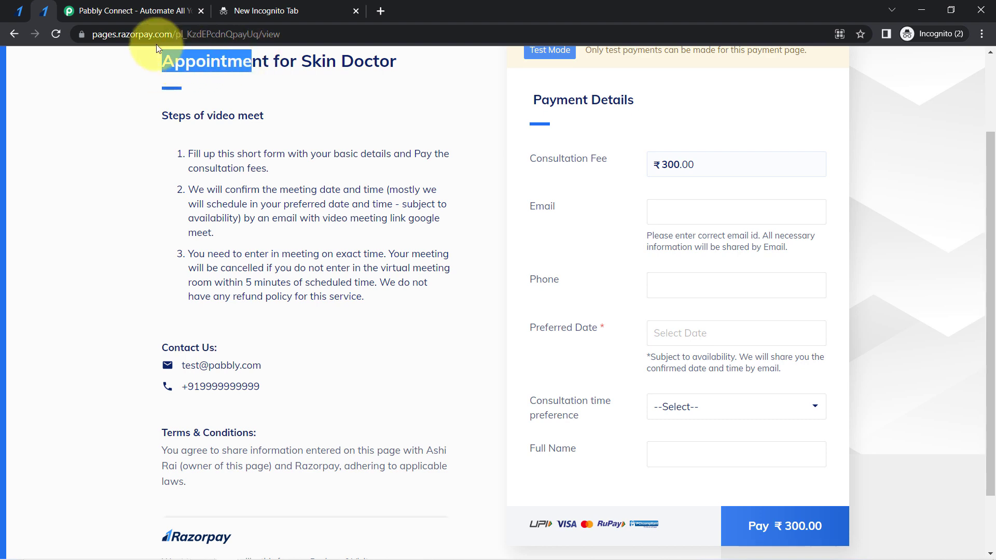
pyautogui.doubleClick(136, 38)
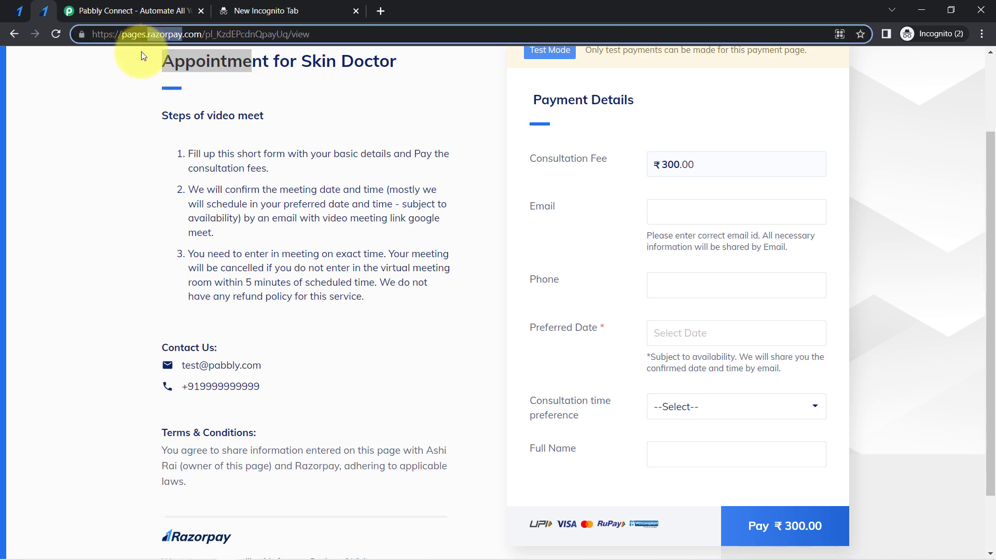
# Switch to the Pabbly Connect website, sign in and access the Pabbly Connect app from All Apps.
pyautogui.click(127, 7)
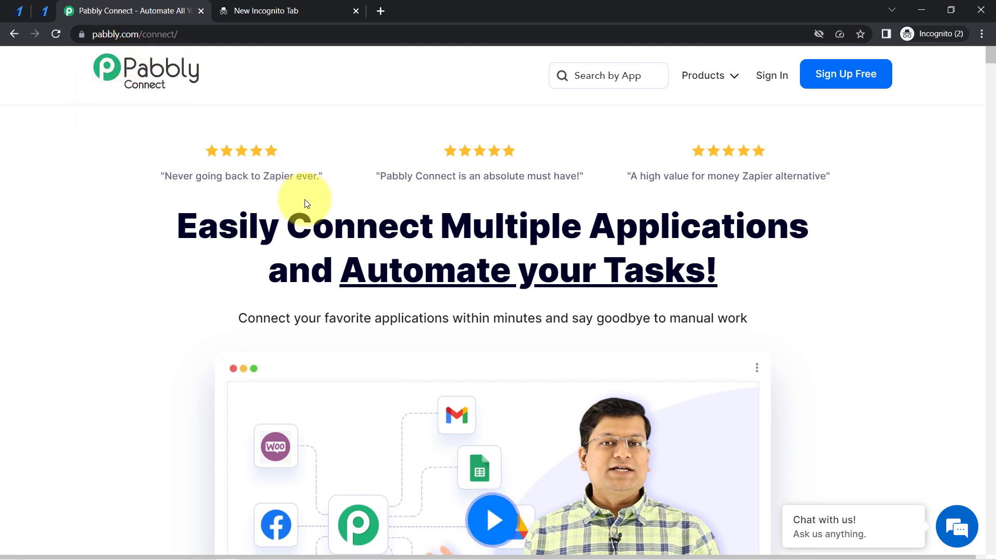
pyautogui.moveTo(298, 221); pyautogui.dragTo(721, 272)
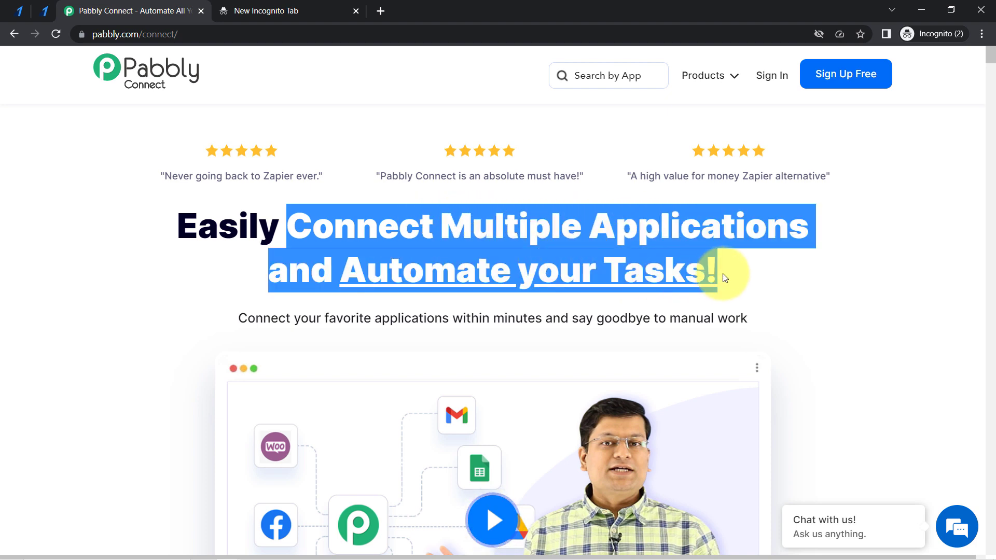
pyautogui.moveTo(117, 30); pyautogui.dragTo(222, 30)
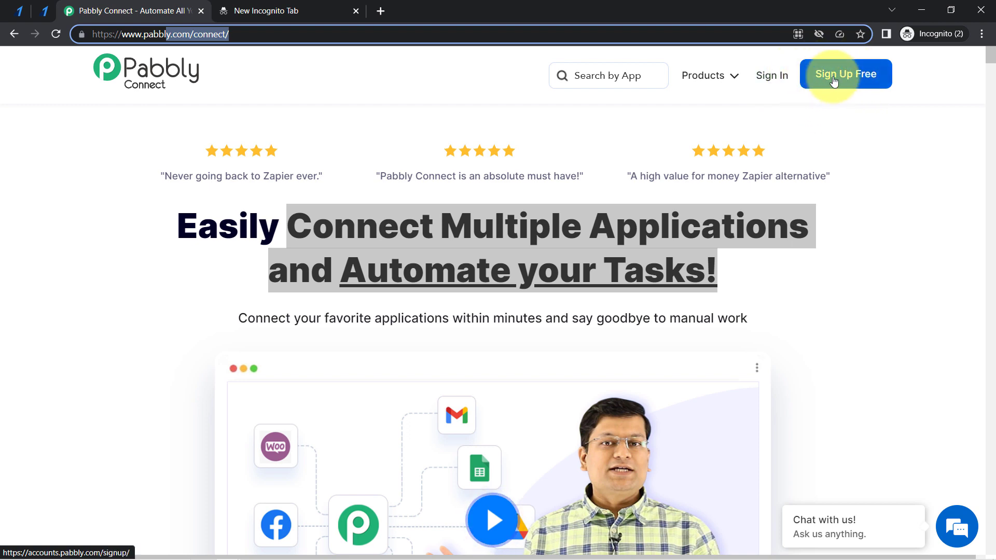
pyautogui.click(770, 82)
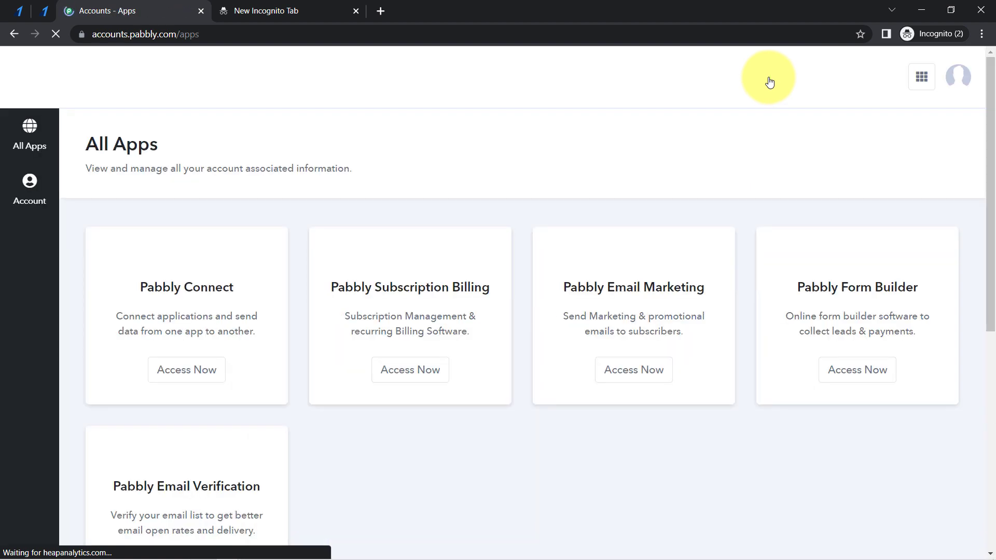
pyautogui.click(164, 381)
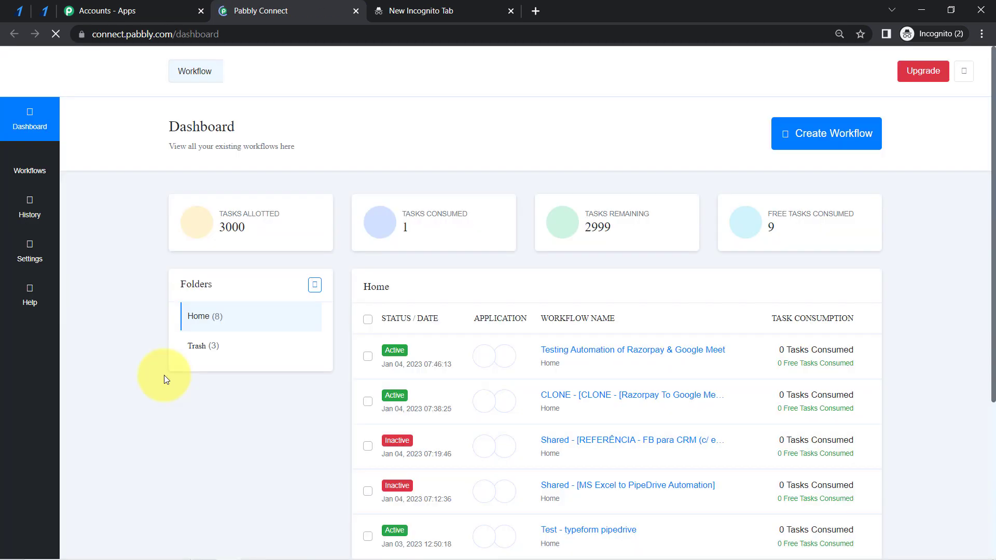
# Set the browser zoom for the Pabbly Connect dashboard to 110%.
pyautogui.click(982, 34)
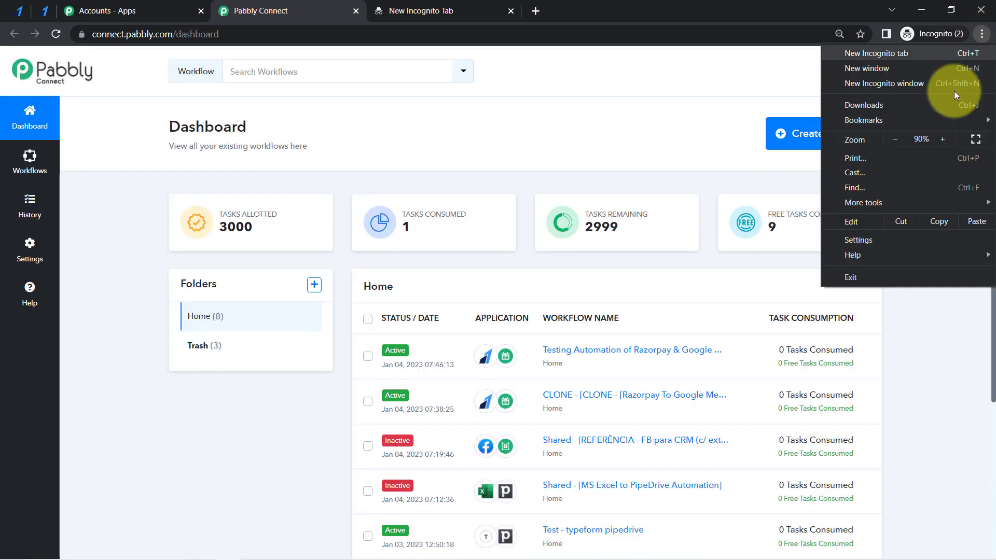
pyautogui.click(944, 139)
pyautogui.click(944, 139)
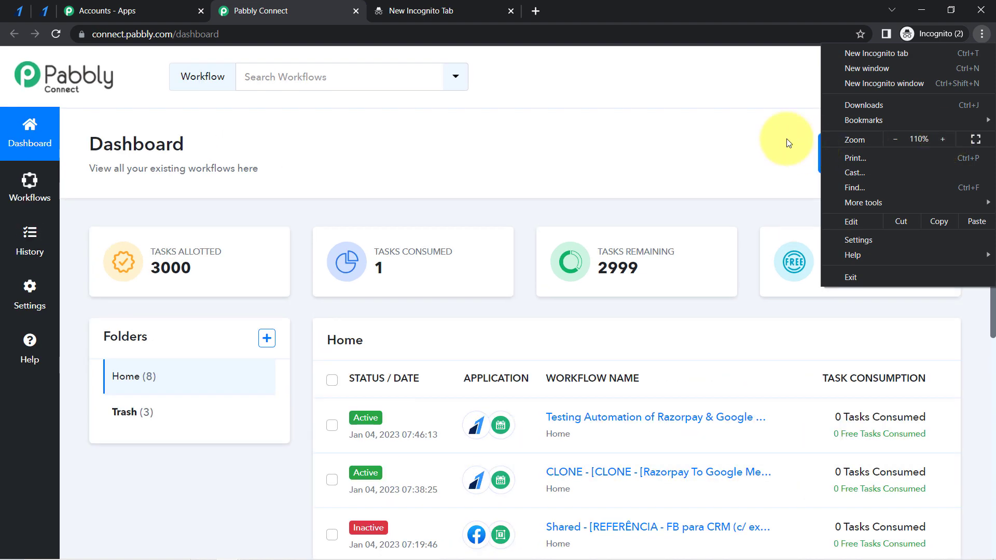
pyautogui.click(271, 178)
pyautogui.moveTo(67, 151); pyautogui.dragTo(242, 160)
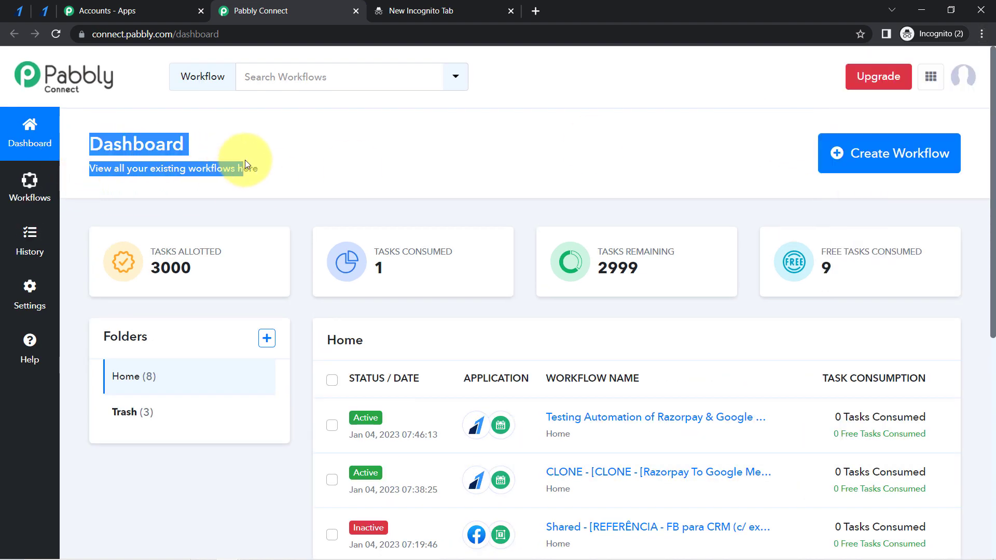
# Create a workflow named "Schedule a Meeting in Google Meet on Receiving the Payment in Razorpay".
pyautogui.click(876, 153)
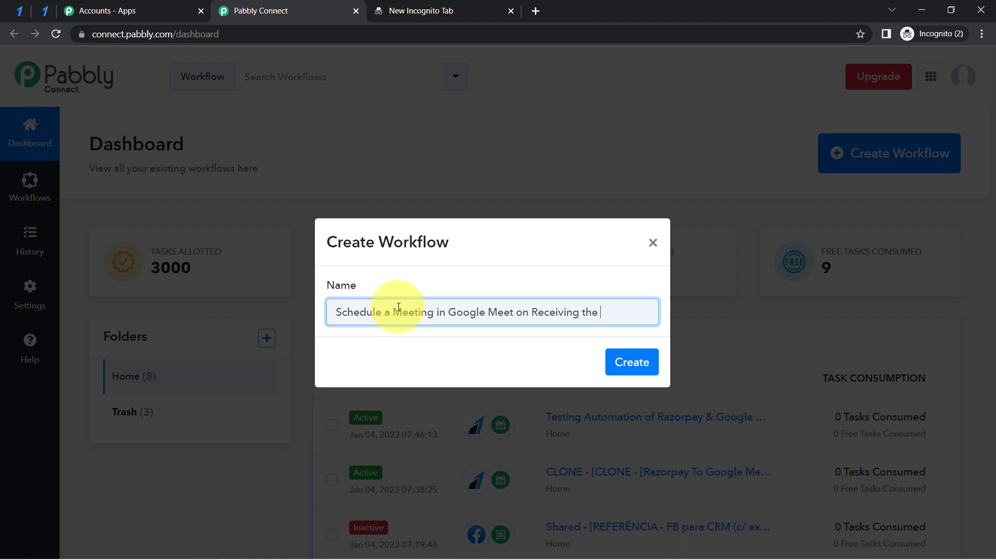
pyautogui.write('n')
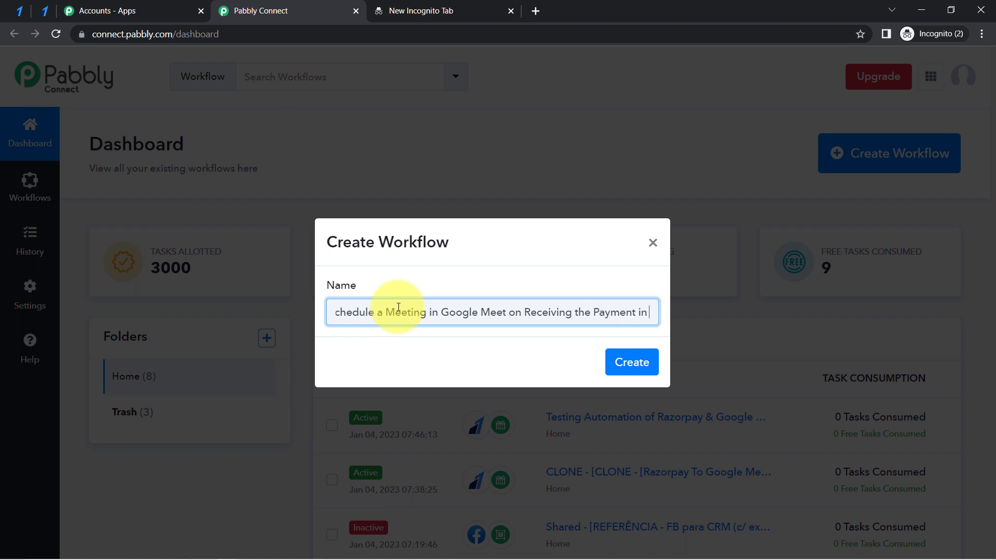
pyautogui.write(' Razorpay')
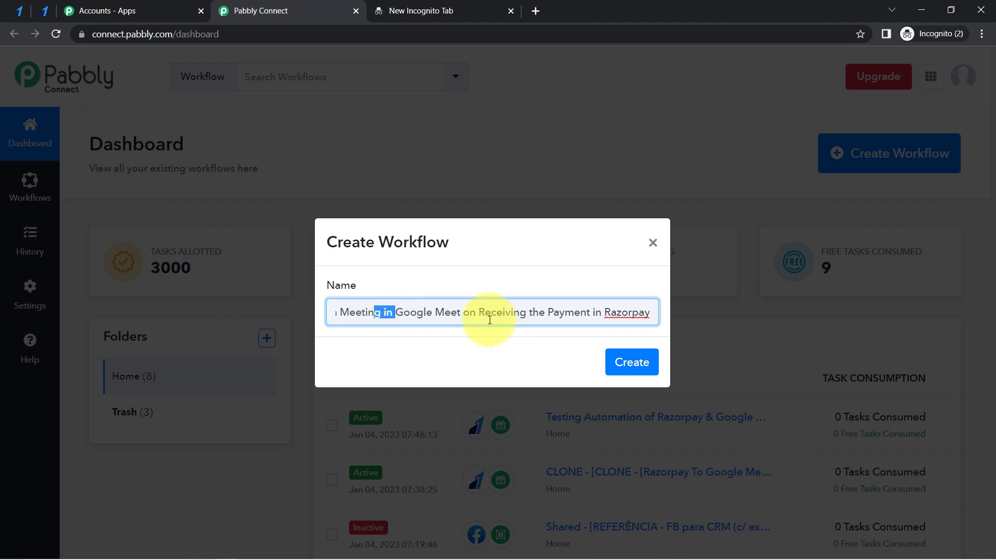
pyautogui.moveTo(474, 314); pyautogui.dragTo(633, 313)
pyautogui.click(356, 313)
pyautogui.click(630, 314)
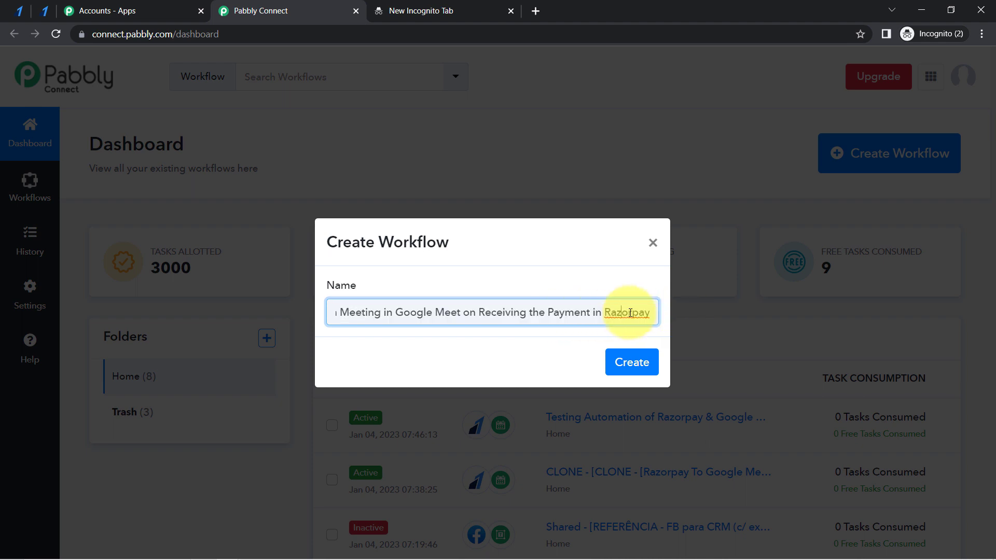
pyautogui.click(638, 363)
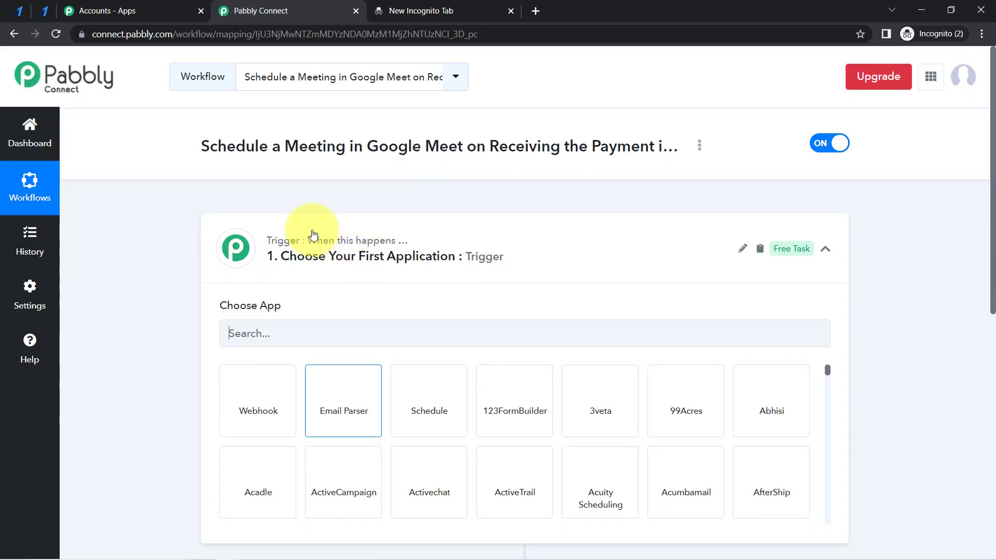
# Set the workflow's trigger app to Razorpay with Payment Captured as the trigger event.
pyautogui.click(288, 248)
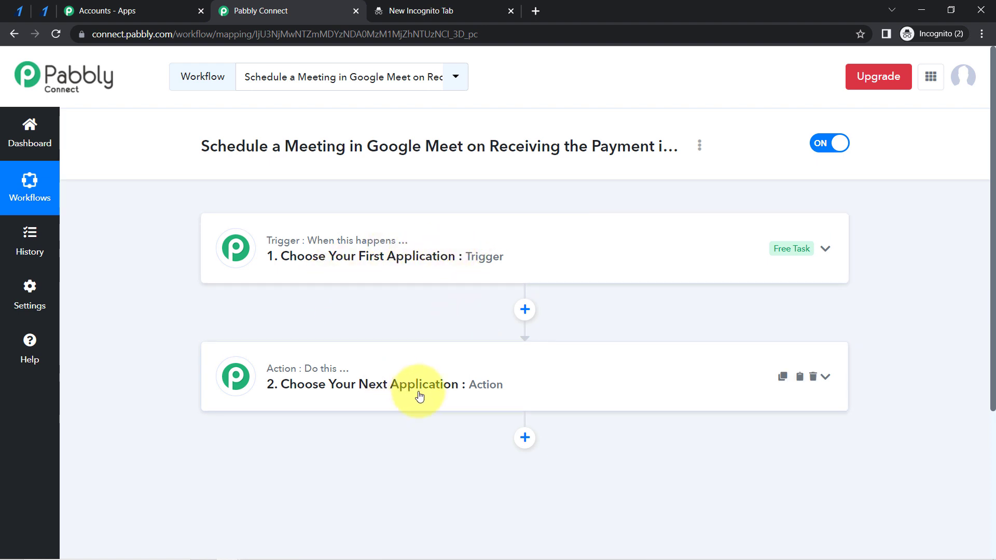
pyautogui.moveTo(268, 147); pyautogui.dragTo(548, 142)
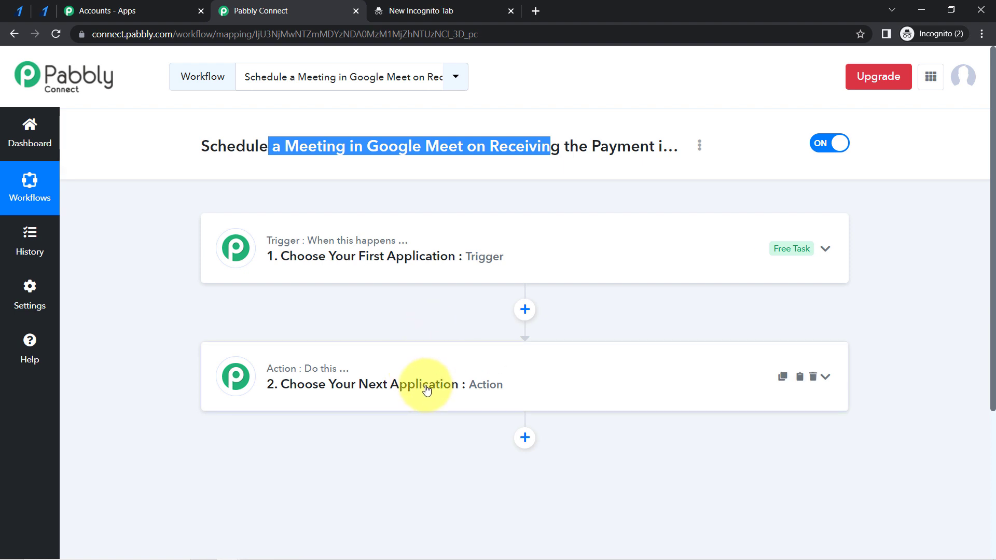
pyautogui.click(372, 259)
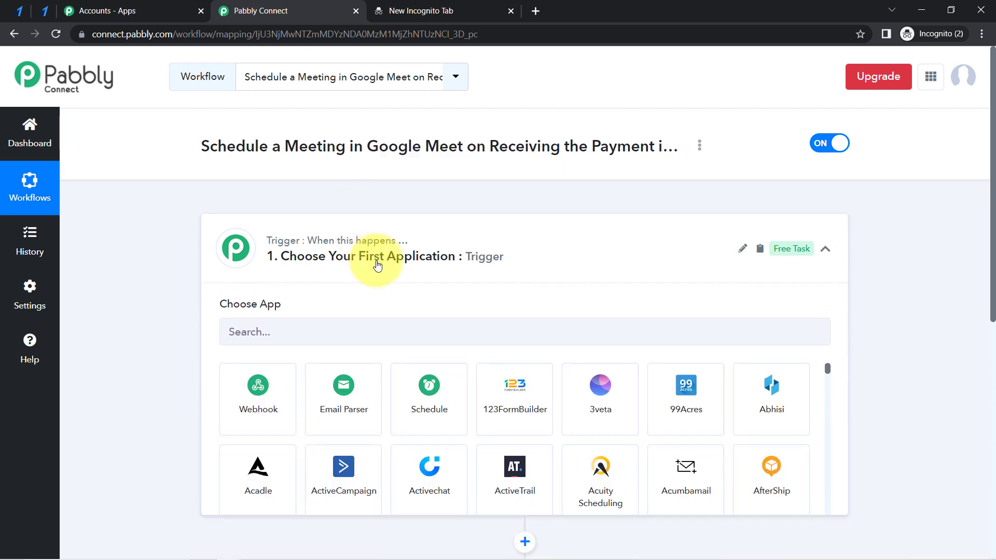
pyautogui.click(290, 343)
pyautogui.write('r')
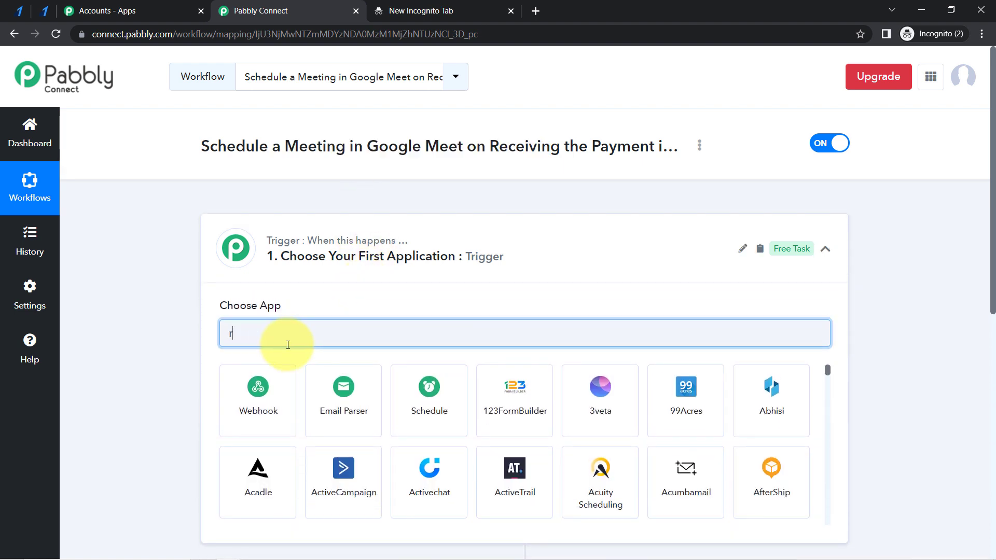
pyautogui.write('azo')
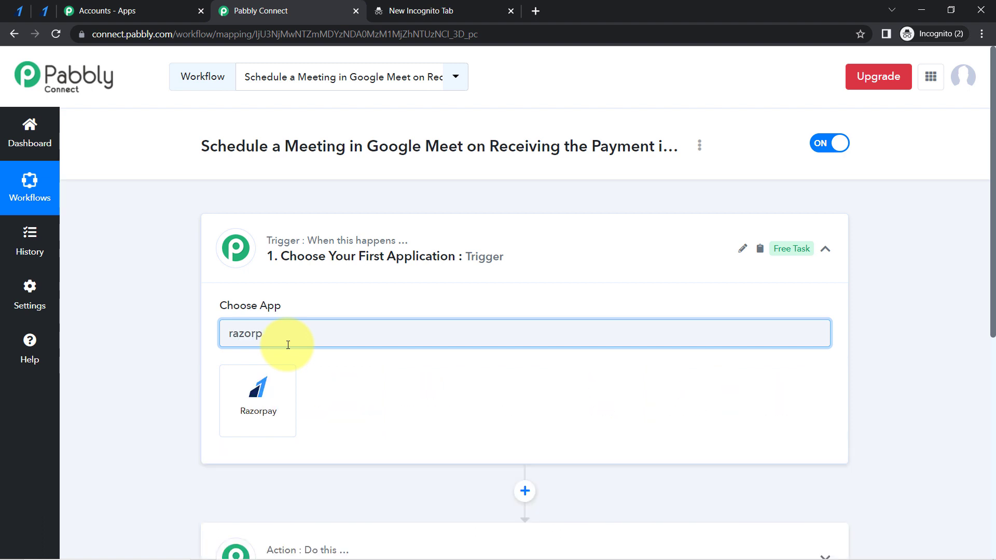
pyautogui.write('rp')
pyautogui.click(272, 392)
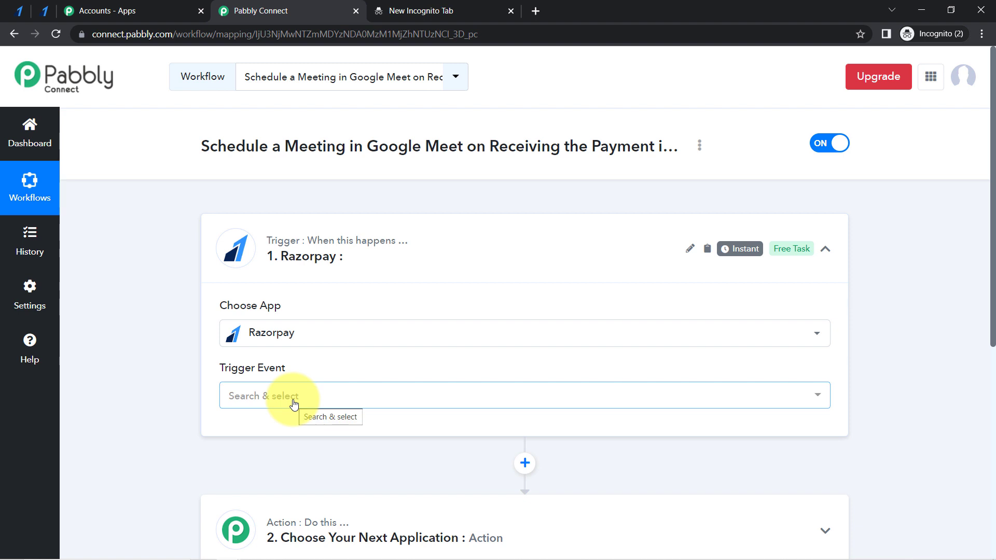
pyautogui.click(294, 404)
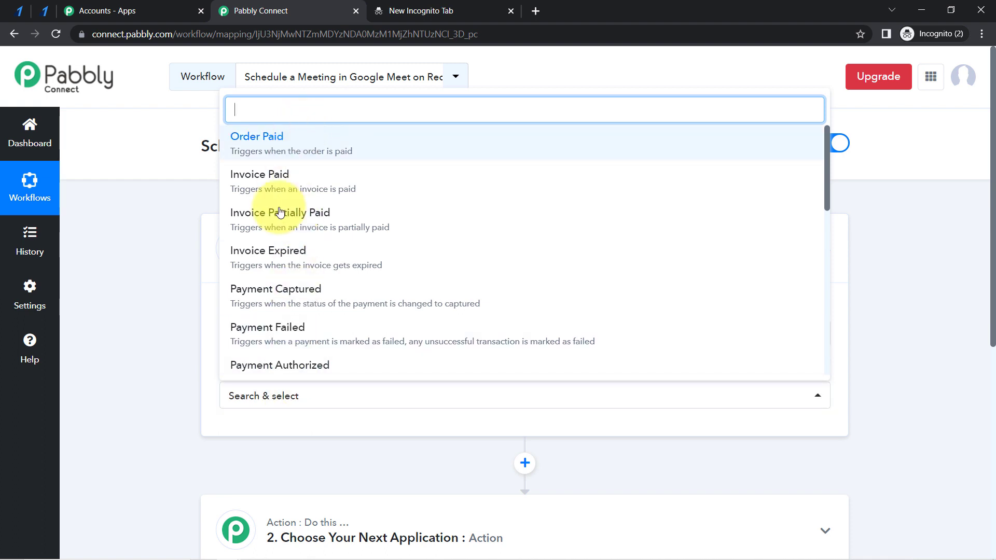
pyautogui.click(251, 305)
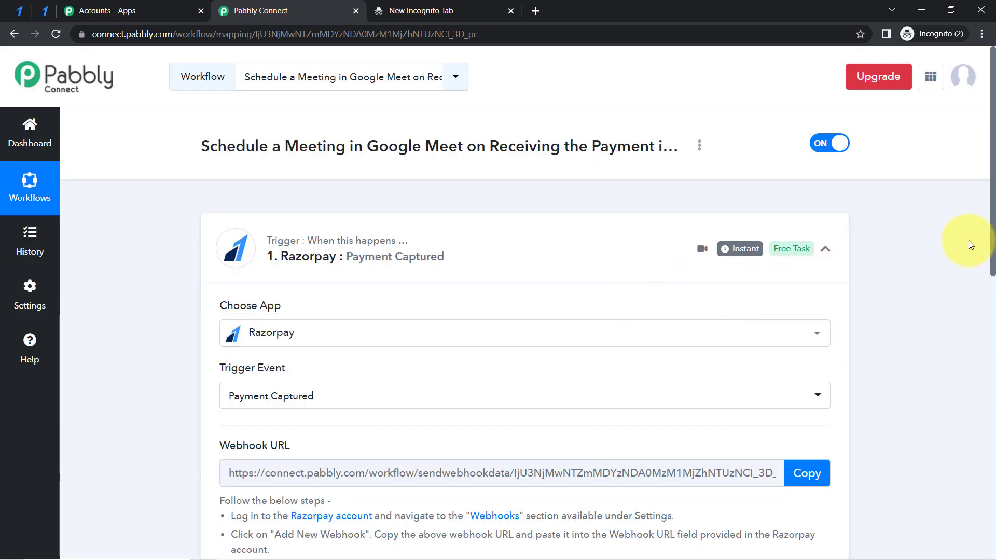
# Read the Razorpay webhook setup instructions and copy the trigger's webhook URL.
pyautogui.scroll(-3, 981, 249)
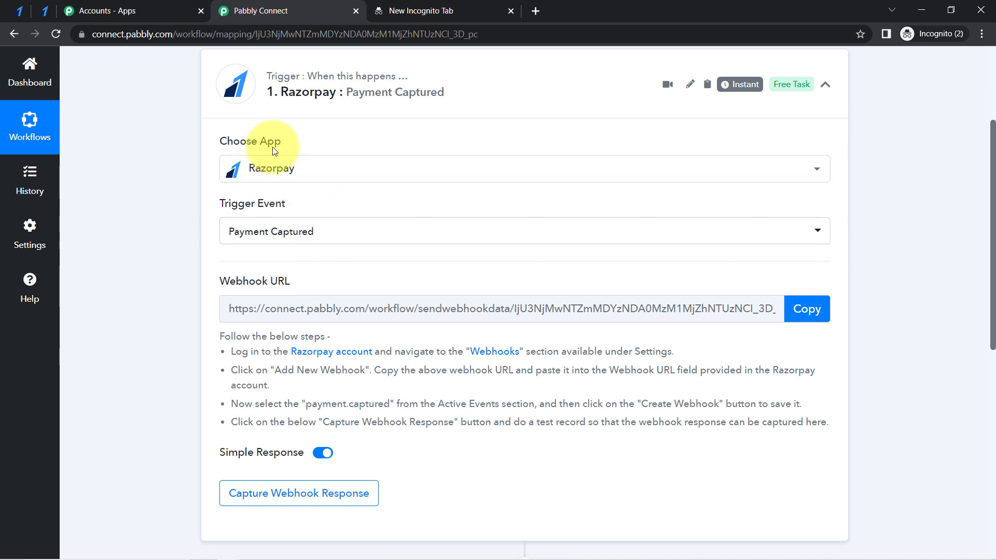
pyautogui.moveTo(217, 284); pyautogui.dragTo(285, 283)
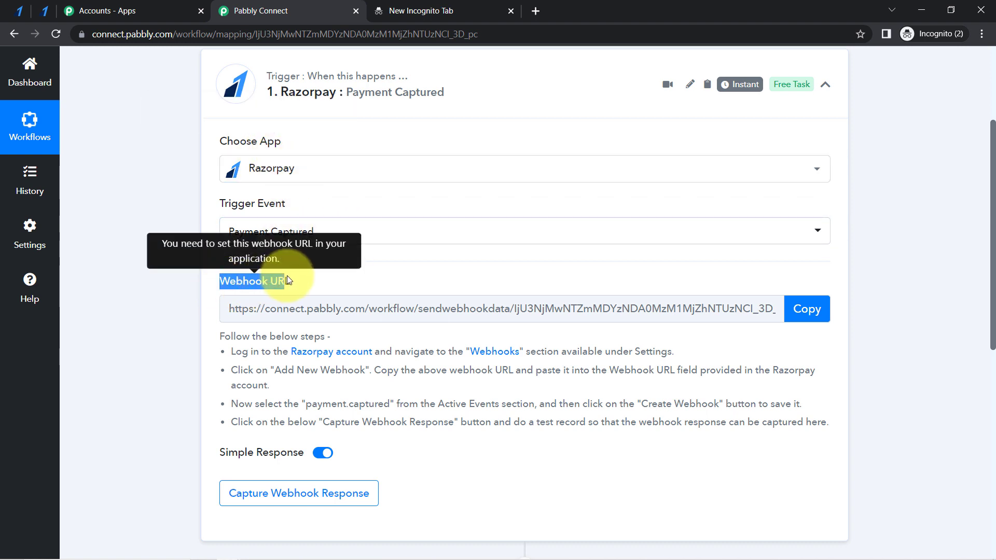
pyautogui.moveTo(225, 336); pyautogui.dragTo(497, 416)
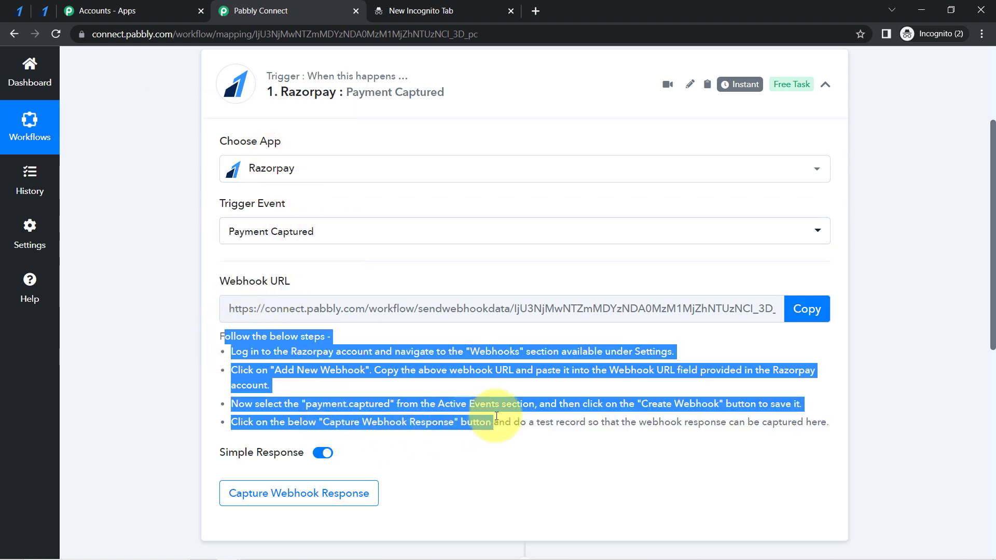
pyautogui.click(494, 414)
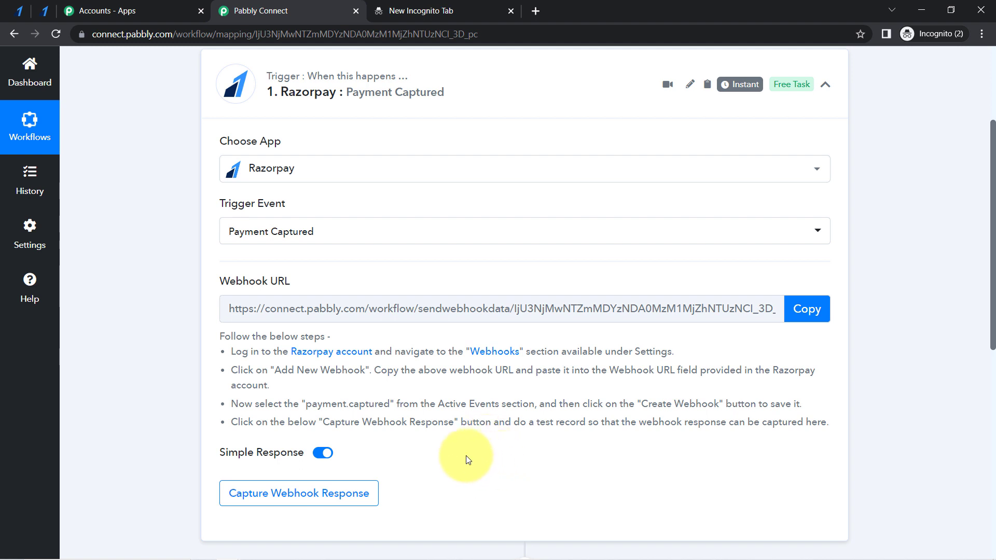
pyautogui.moveTo(242, 336); pyautogui.dragTo(476, 422)
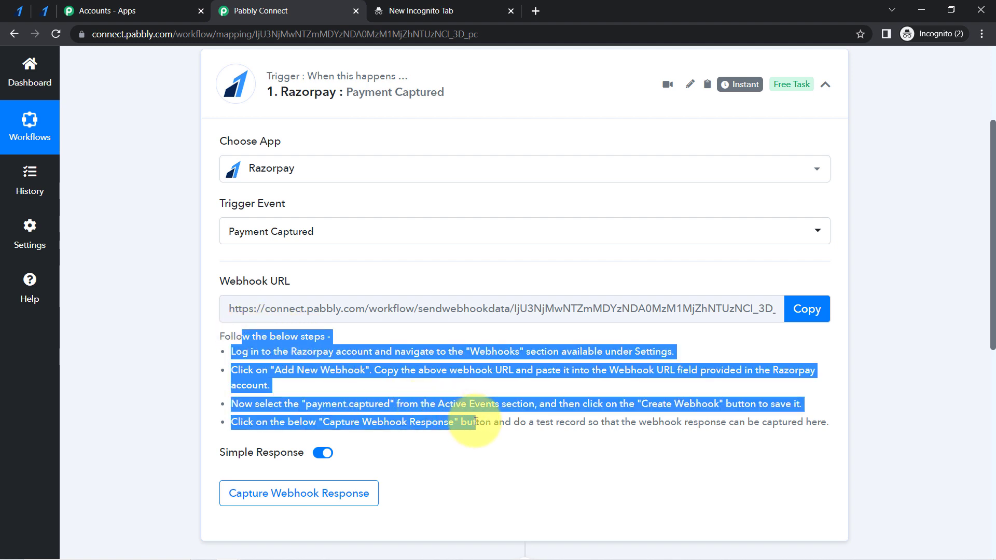
pyautogui.click(815, 314)
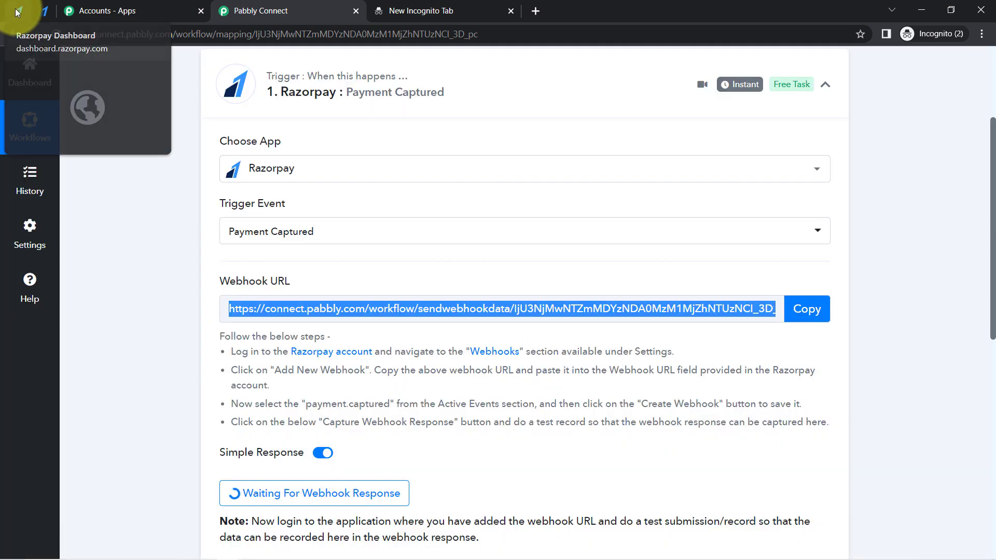
# Switch to the Razorpay dashboard and start adding a new webhook in the account's webhook settings.
pyautogui.click(17, 12)
pyautogui.scroll(-2, 39, 363)
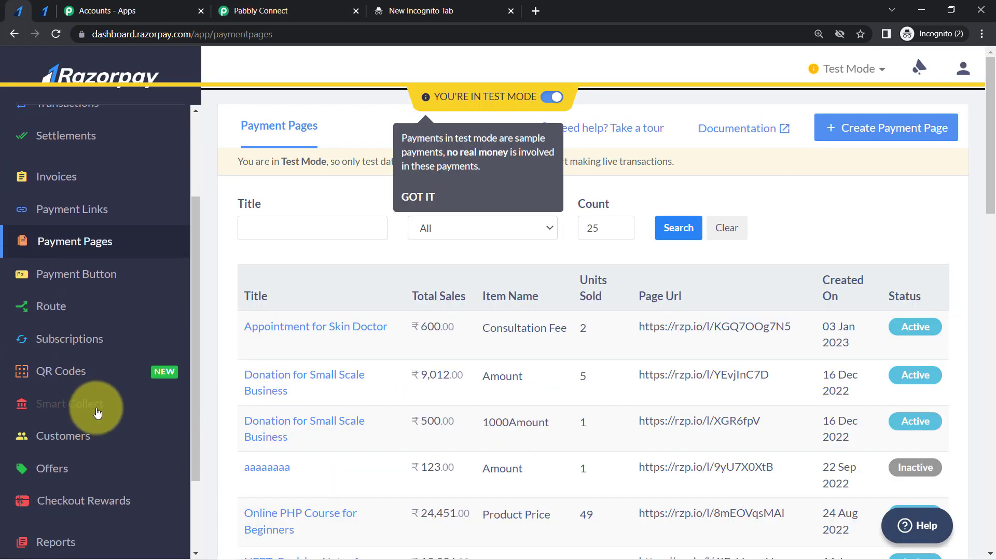
pyautogui.scroll(1, 44, 518)
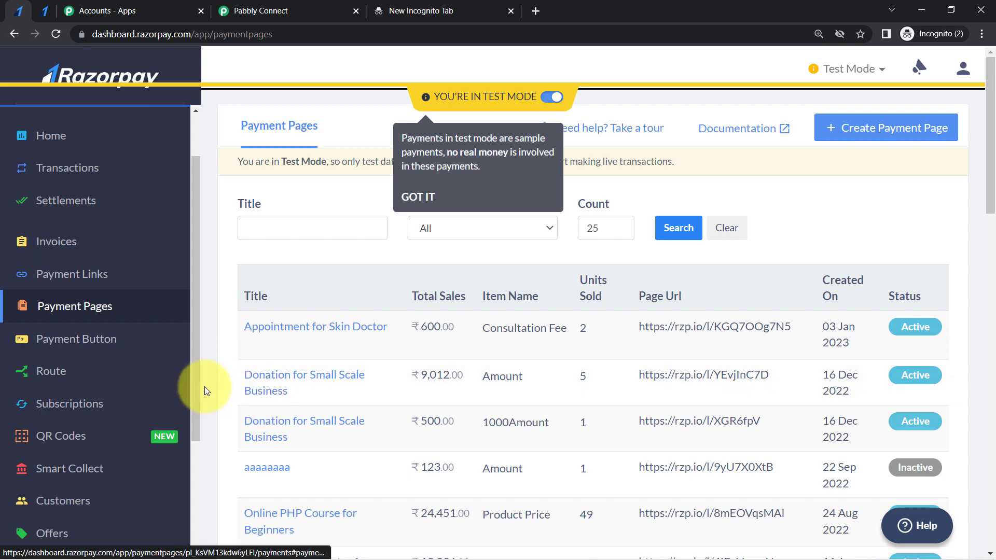
pyautogui.moveTo(197, 386); pyautogui.dragTo(159, 526)
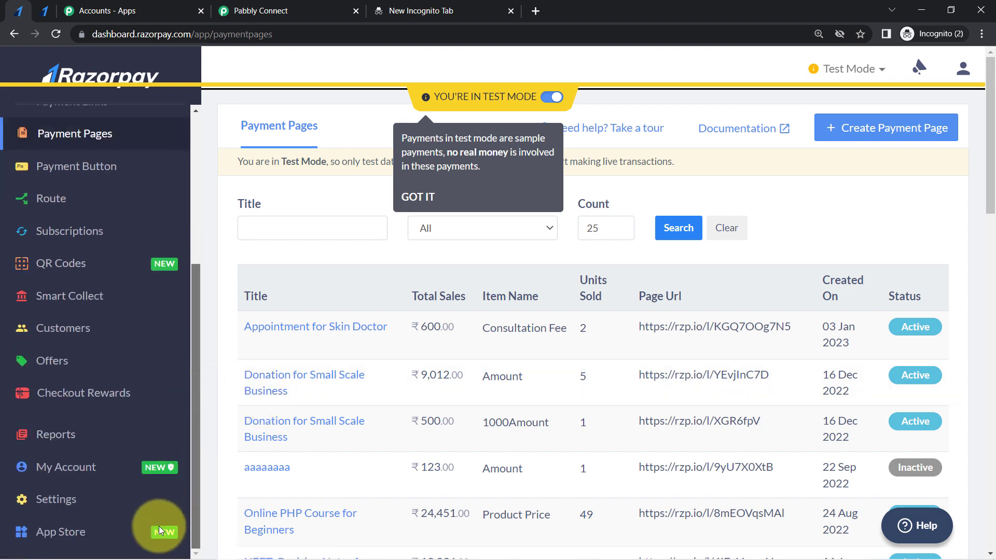
pyautogui.click(34, 501)
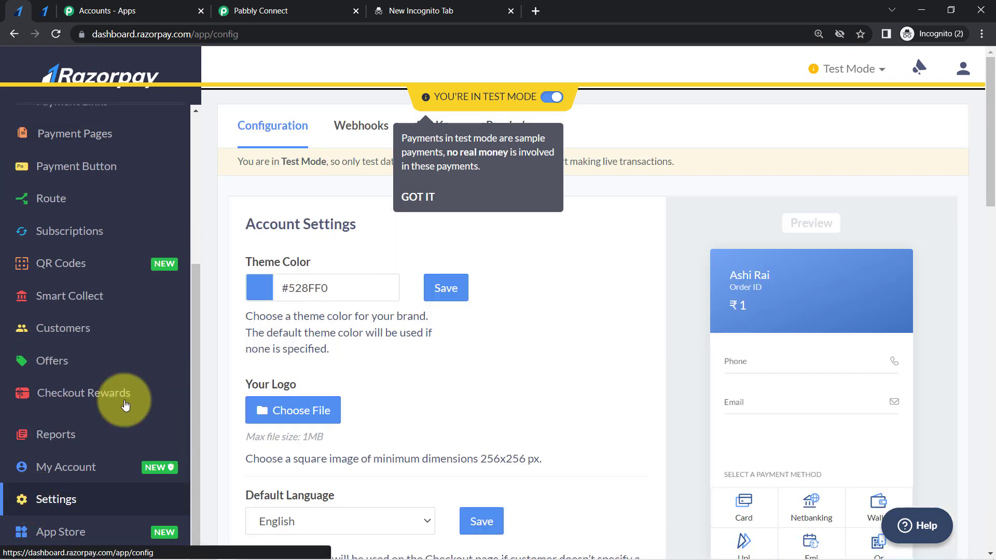
pyautogui.click(346, 128)
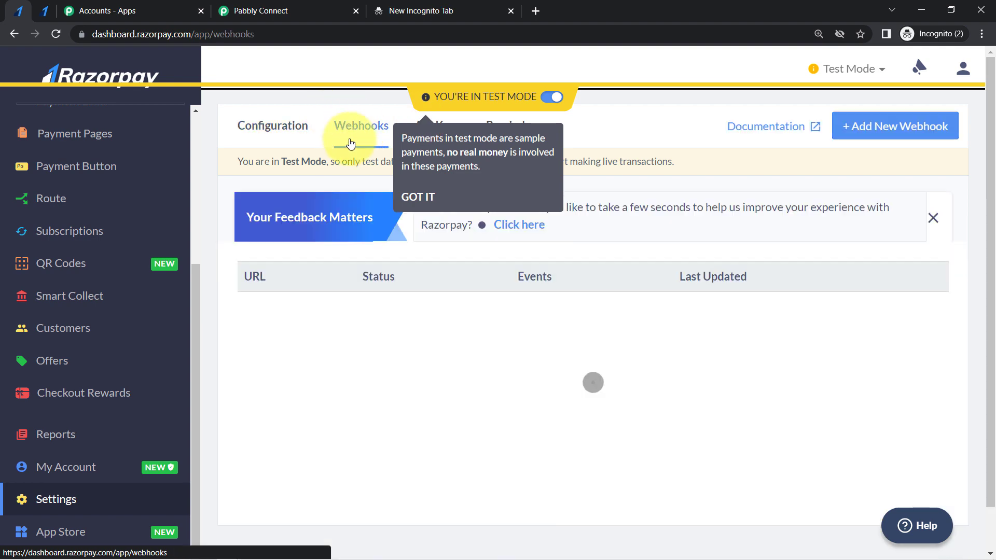
pyautogui.click(884, 129)
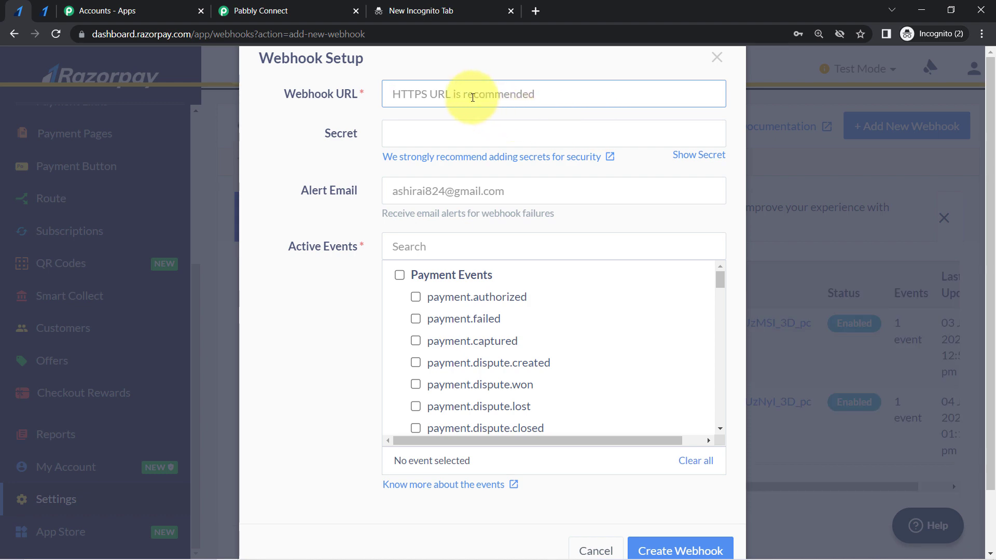
# Create the Razorpay webhook using the copied Pabbly Connect webhook URL and the payment.captured active event.
pyautogui.click(472, 97)
pyautogui.hotkey('ctrl', 'v')
pyautogui.click(262, 10)
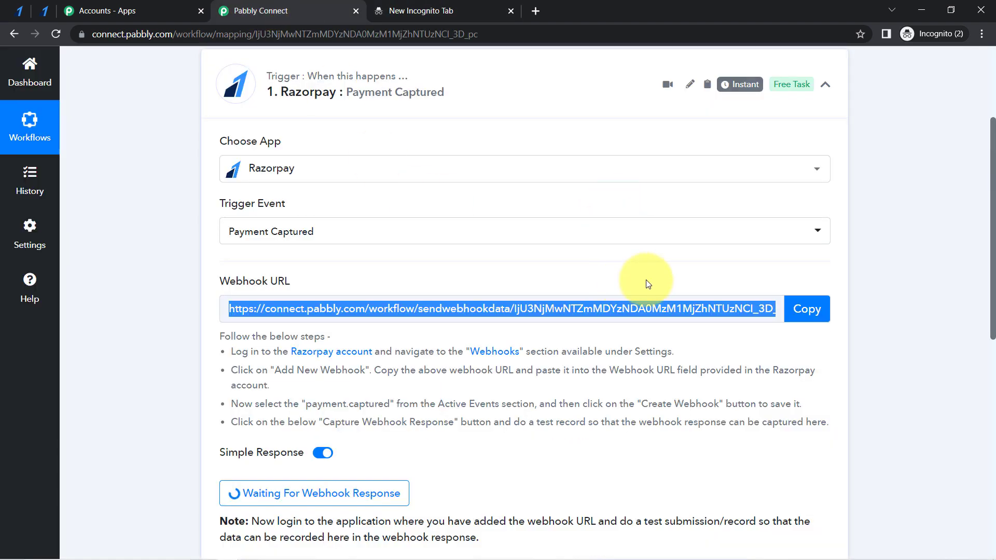
pyautogui.click(45, 12)
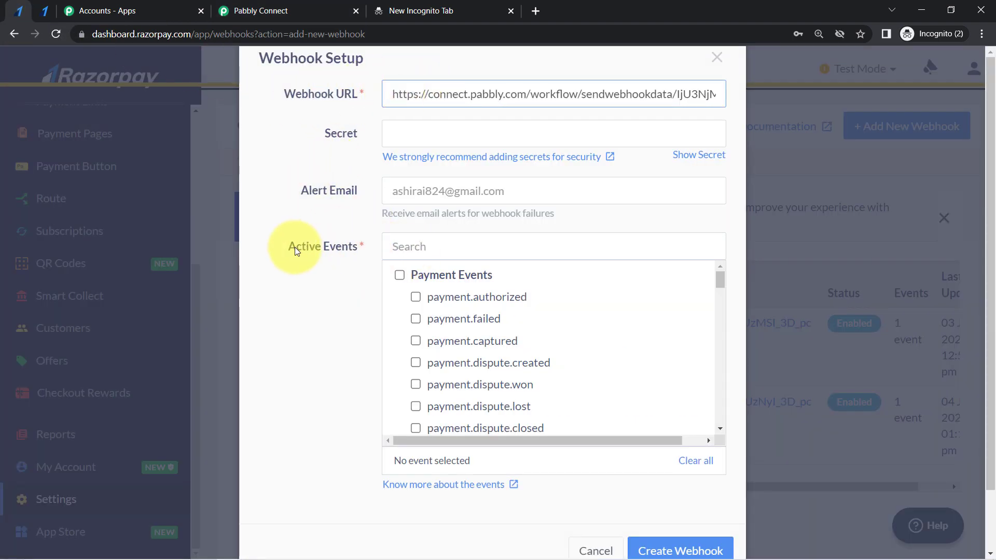
pyautogui.moveTo(295, 247); pyautogui.dragTo(346, 246)
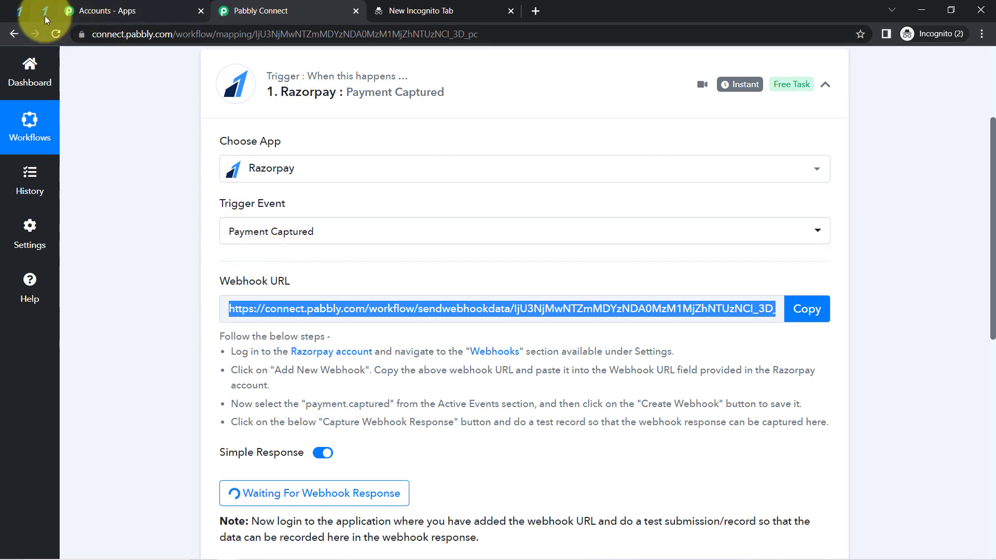
pyautogui.click(23, 14)
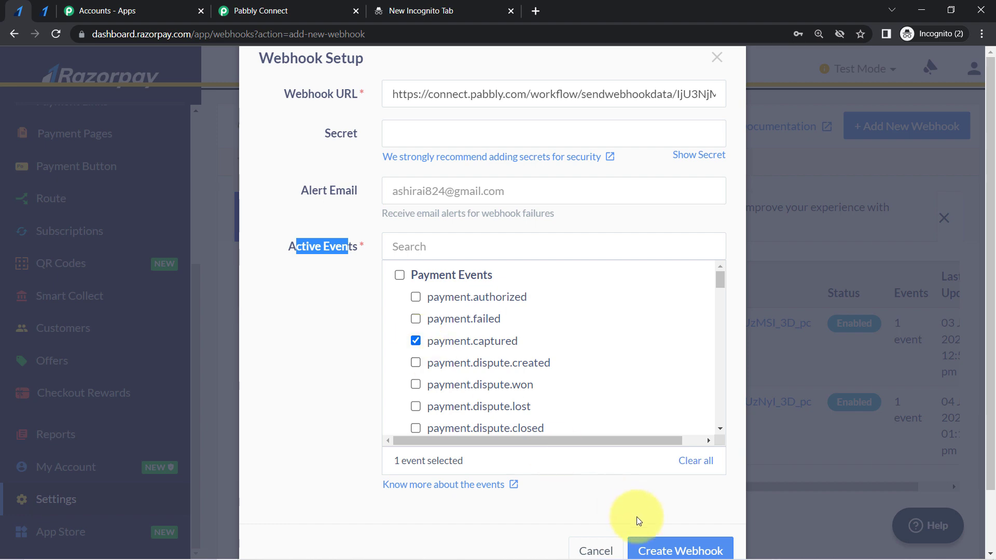
pyautogui.click(653, 548)
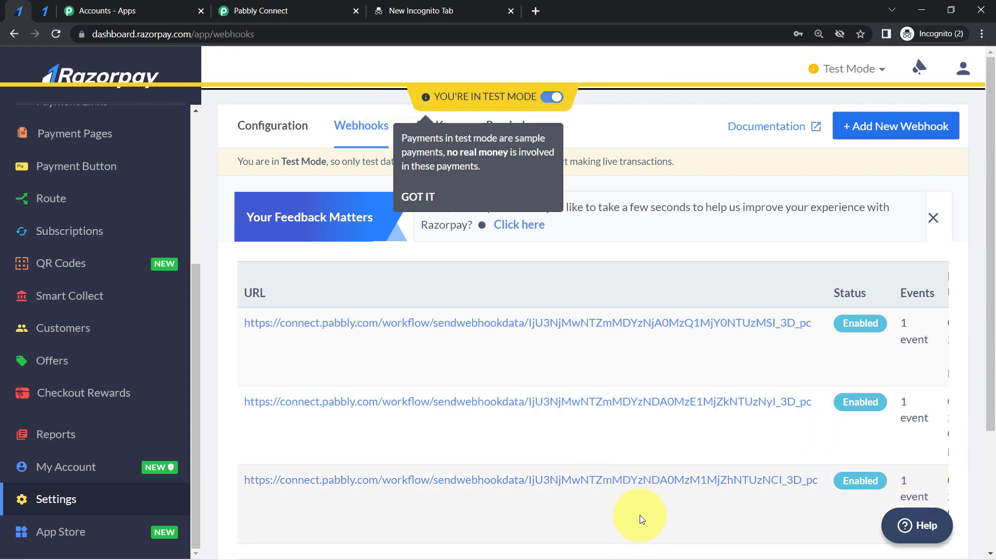
# Return to Pabbly Connect and read the trigger's note about making a test submission to capture the webhook response.
pyautogui.click(283, 10)
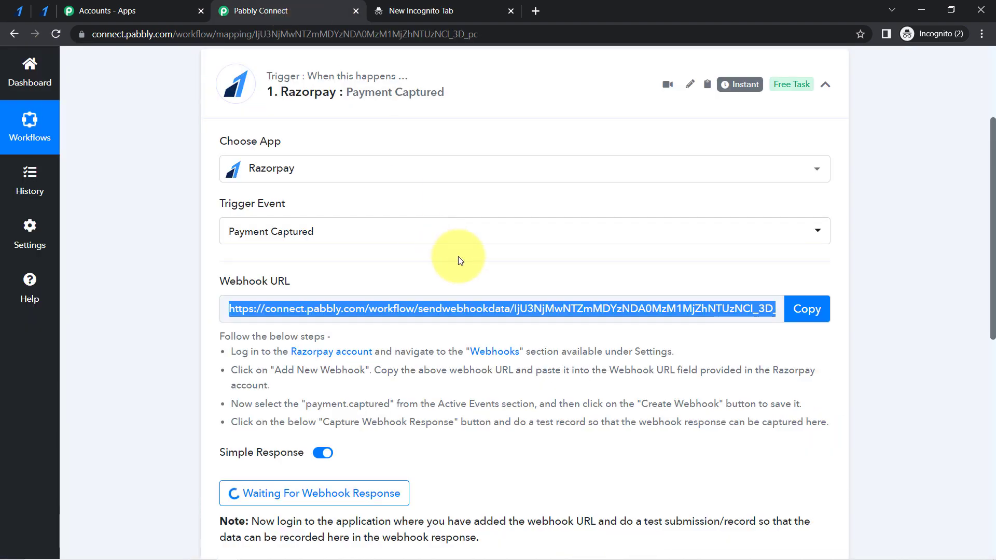
pyautogui.moveTo(993, 259); pyautogui.dragTo(994, 318)
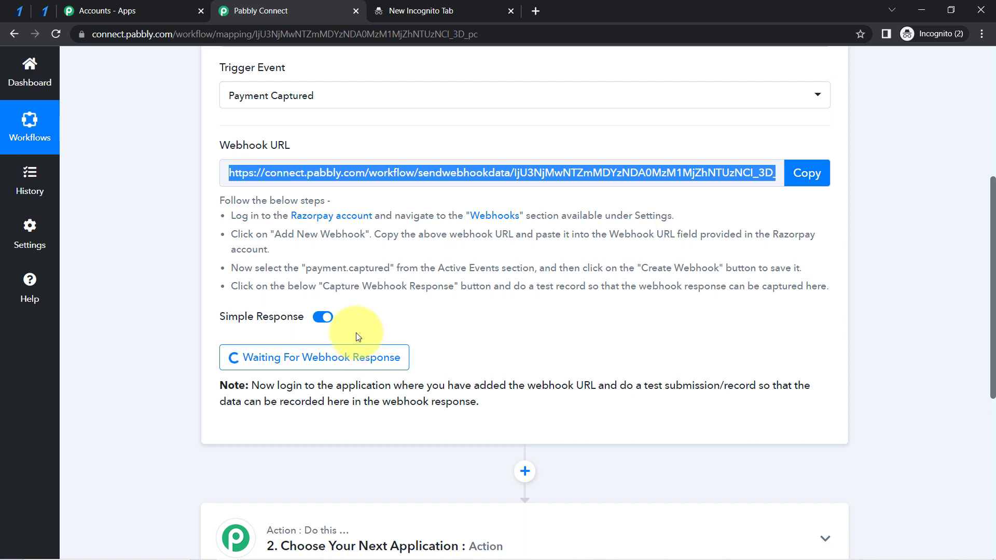
pyautogui.moveTo(358, 387); pyautogui.dragTo(710, 386)
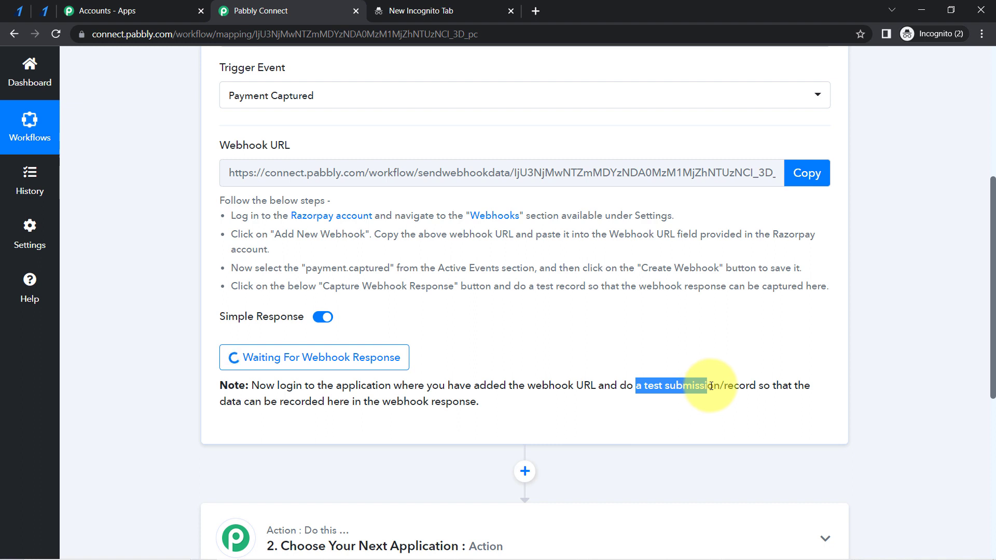
pyautogui.moveTo(710, 387); pyautogui.dragTo(481, 410)
pyautogui.moveTo(642, 386); pyautogui.dragTo(722, 398)
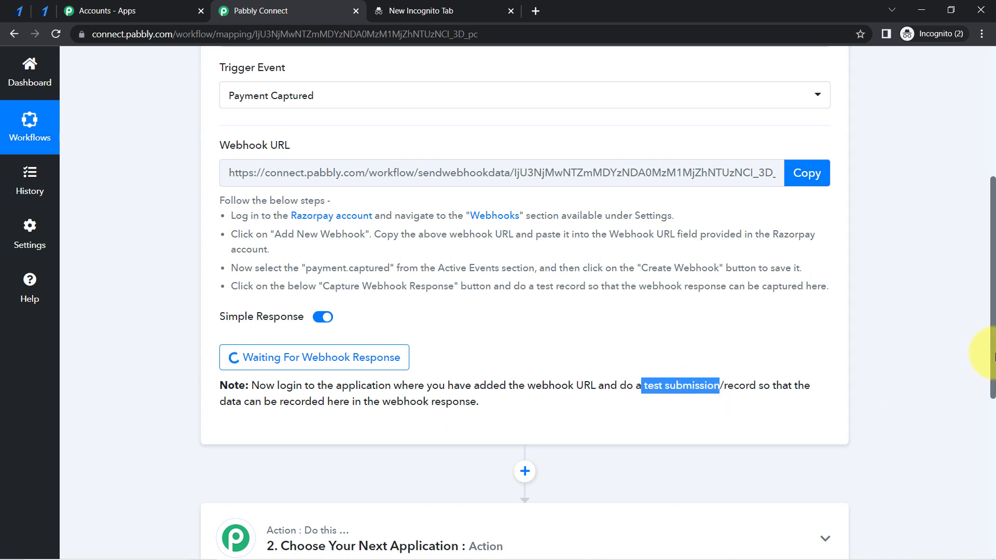
pyautogui.scroll(2, 981, 301)
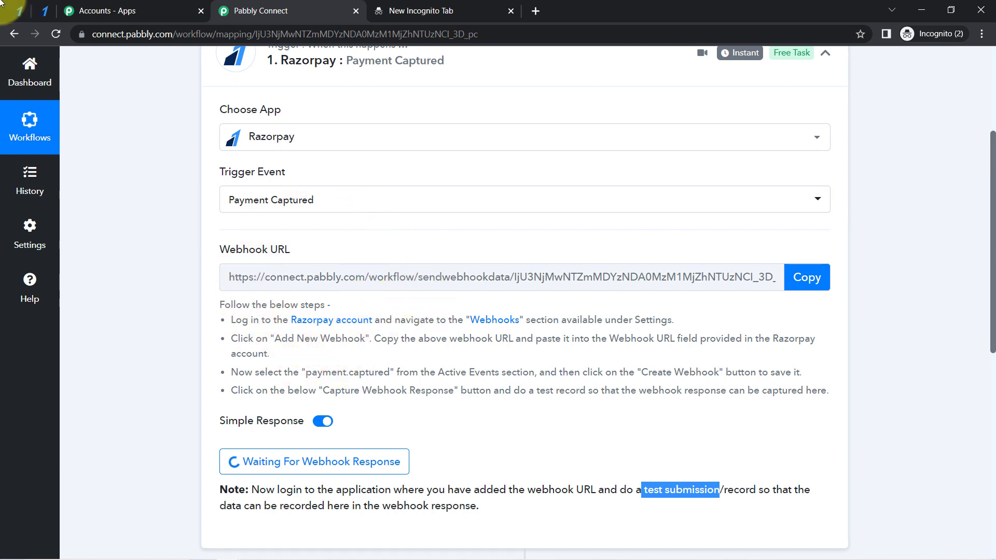
# Copy the page URL of Razorpay's "Appointment for Skin Doctor" payment page and open it in the empty incognito tab.
pyautogui.click(21, 11)
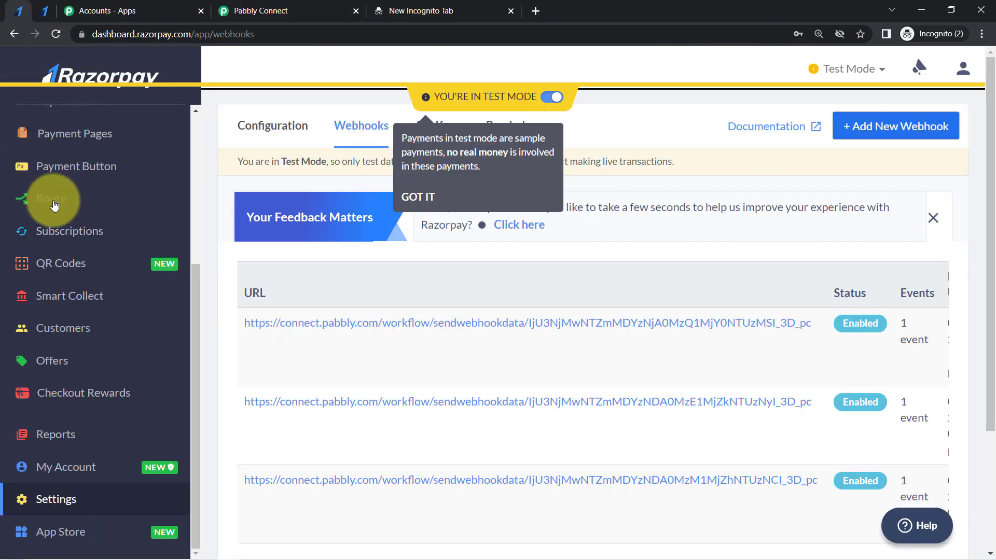
pyautogui.moveTo(197, 310); pyautogui.dragTo(200, 178)
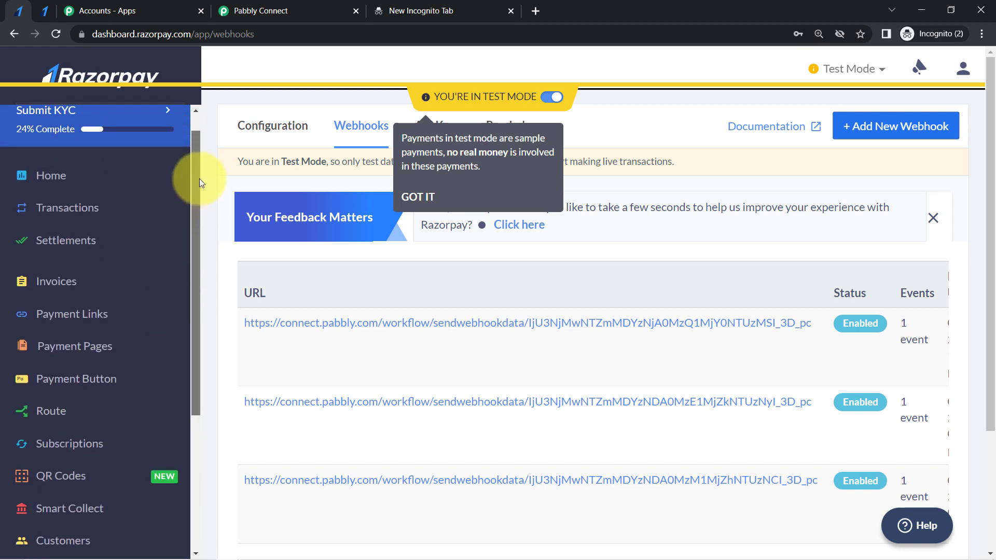
pyautogui.click(59, 349)
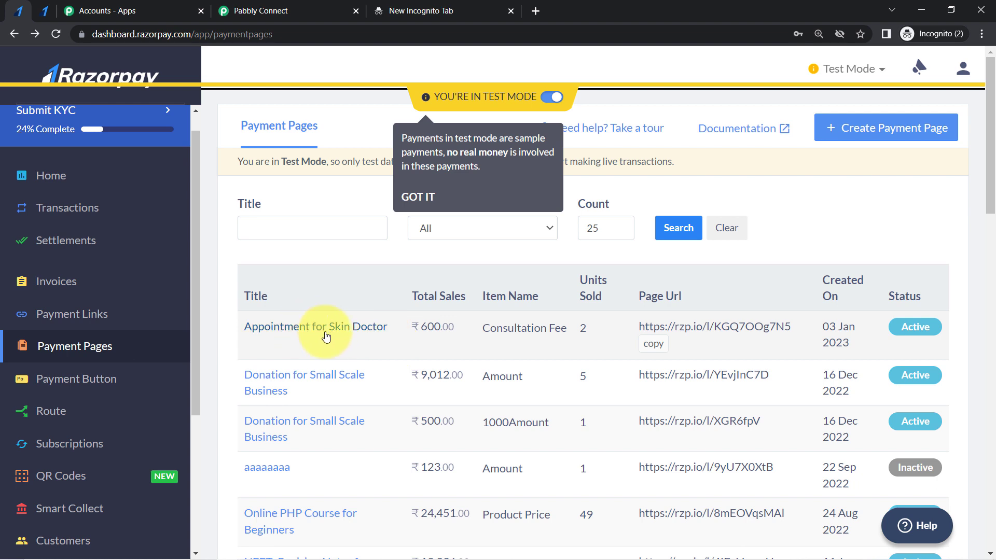
pyautogui.click(287, 332)
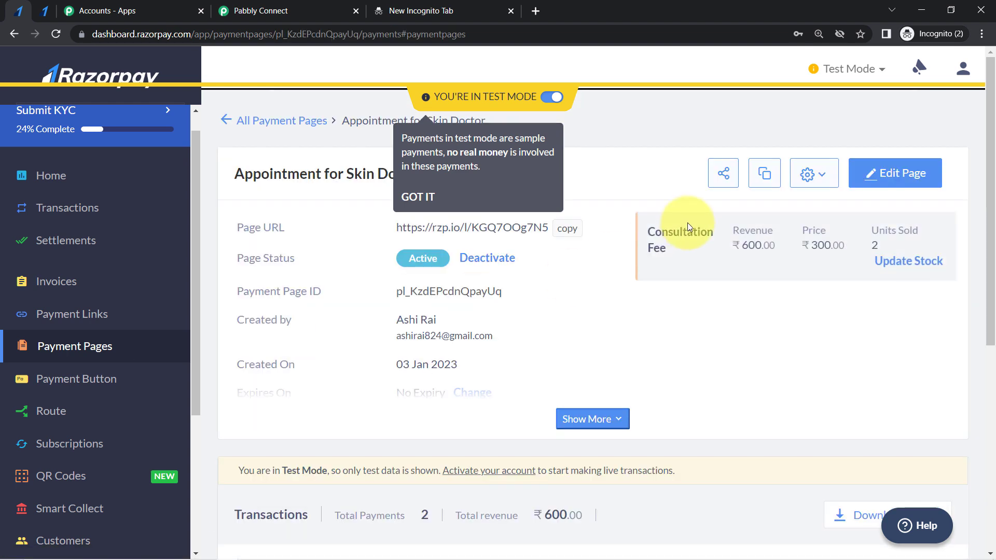
pyautogui.click(567, 233)
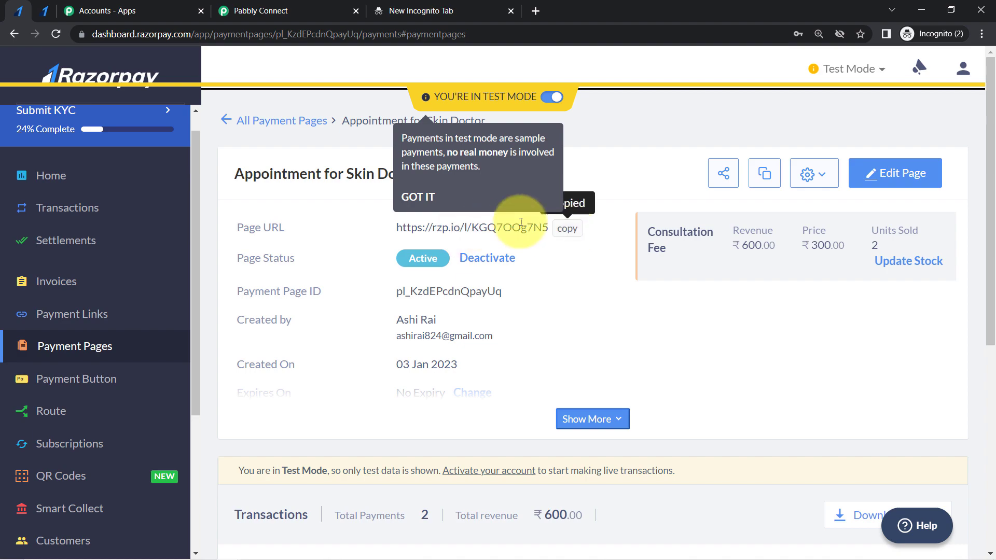
pyautogui.click(479, 8)
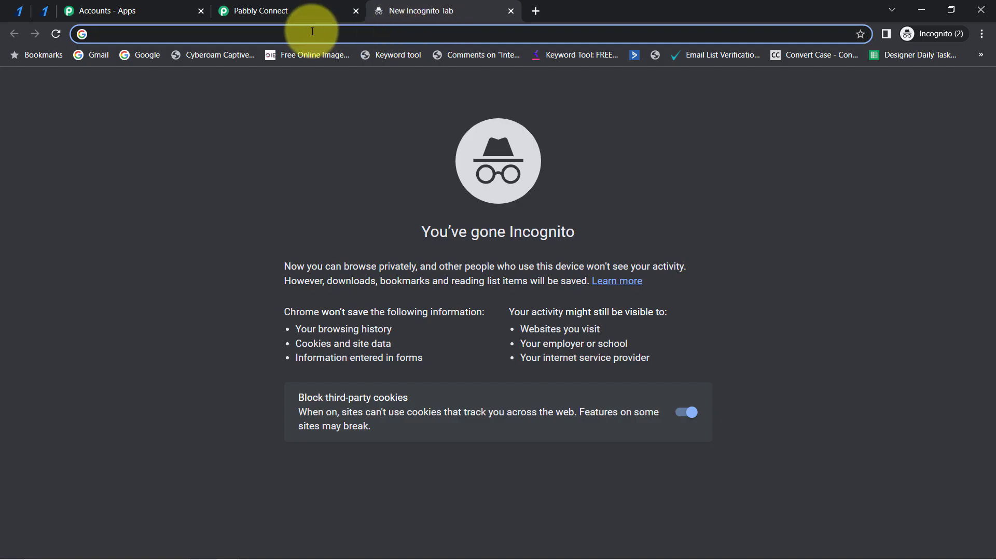
pyautogui.hotkey('ctrl', 'v')
pyautogui.press('Return')
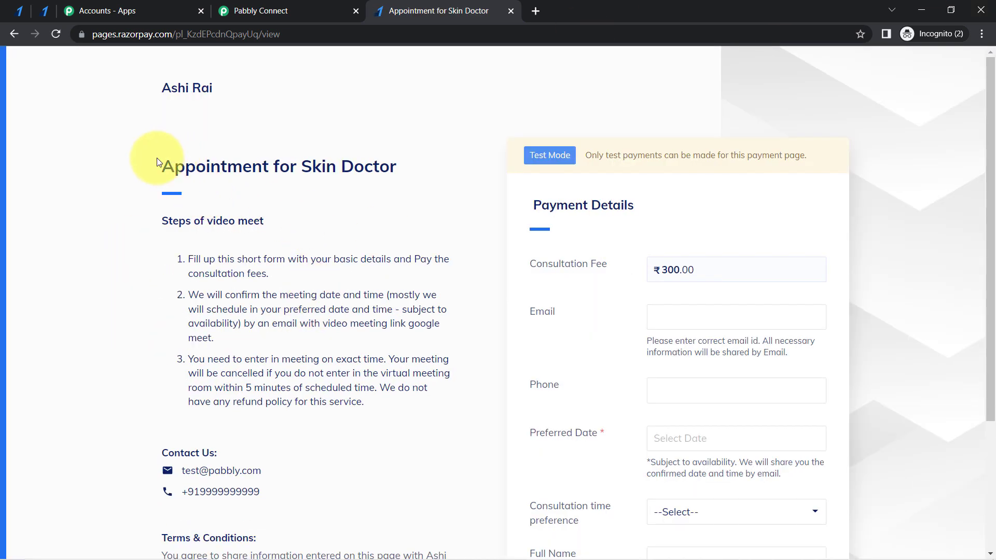
# Examine the appointment page's title, video meet steps and payment form, and check the trigger's webhook response status in Pabbly Connect.
pyautogui.moveTo(157, 161); pyautogui.dragTo(378, 166)
pyautogui.click(380, 170)
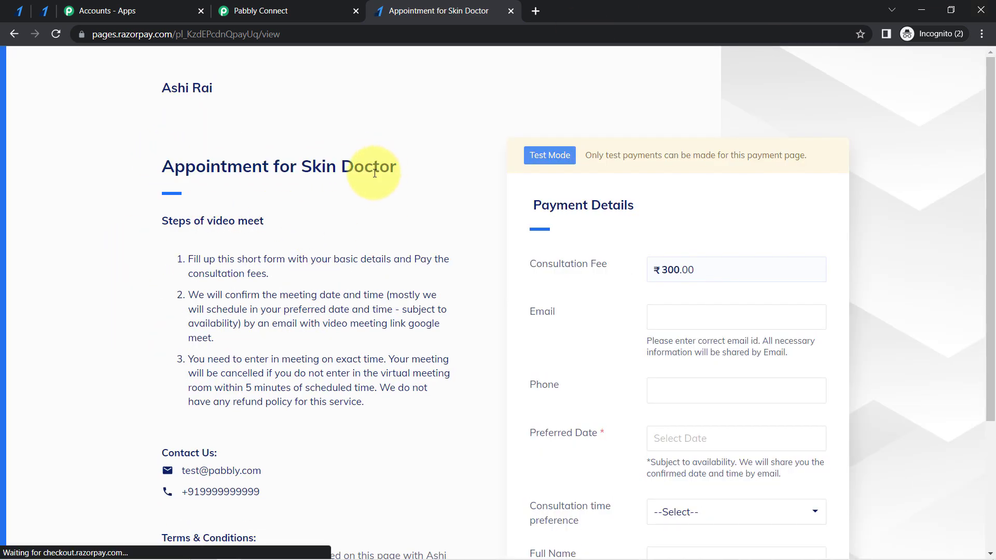
pyautogui.moveTo(991, 153); pyautogui.dragTo(994, 193)
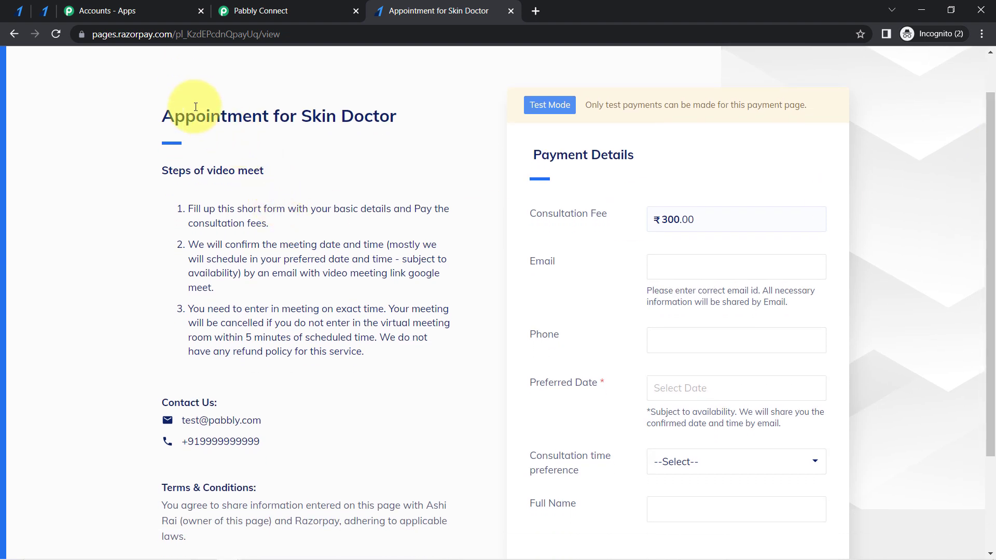
pyautogui.moveTo(195, 107); pyautogui.dragTo(279, 255)
pyautogui.click(280, 254)
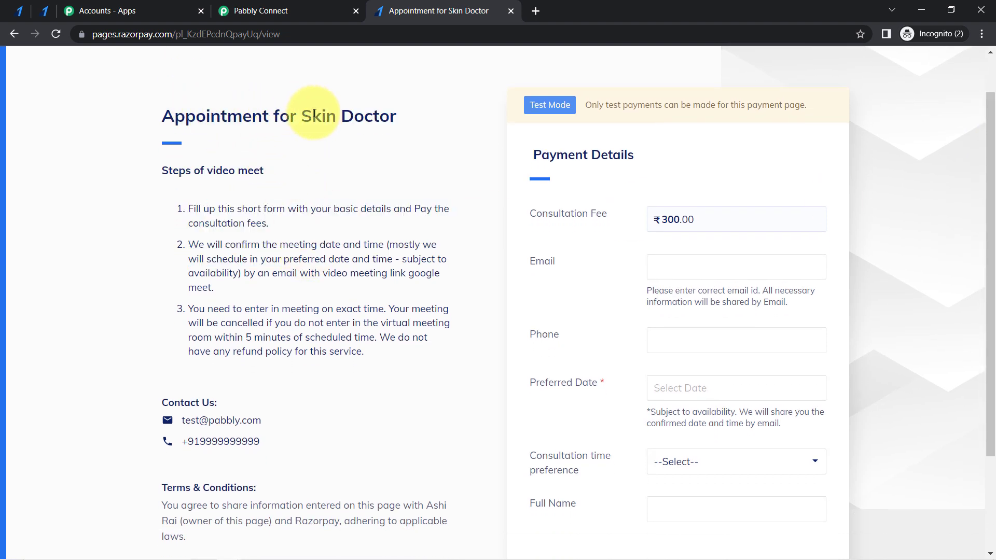
pyautogui.moveTo(308, 117); pyautogui.dragTo(362, 123)
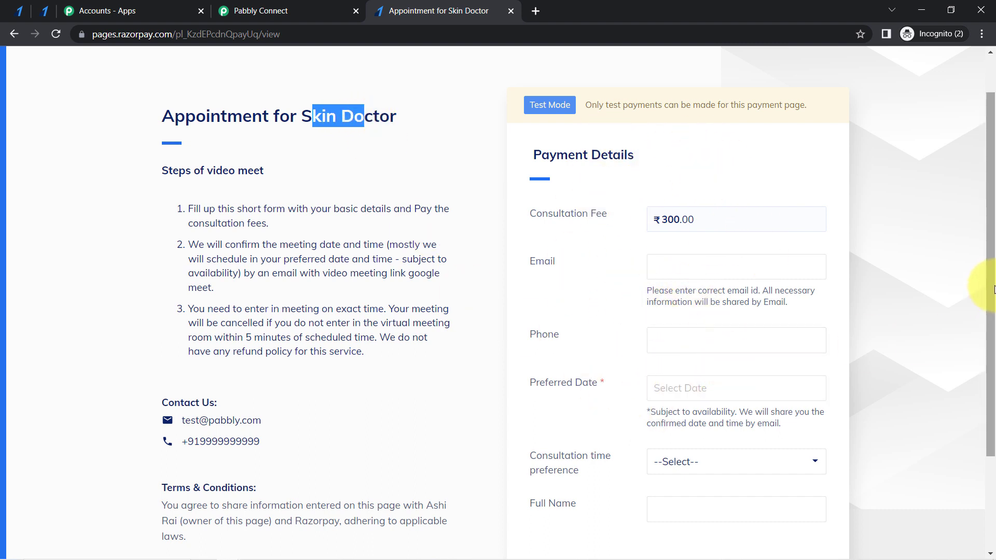
pyautogui.moveTo(995, 284)
pyautogui.mouseDown()
pyautogui.moveTo(990, 390)
pyautogui.moveTo(995, 287)
pyautogui.mouseUp()
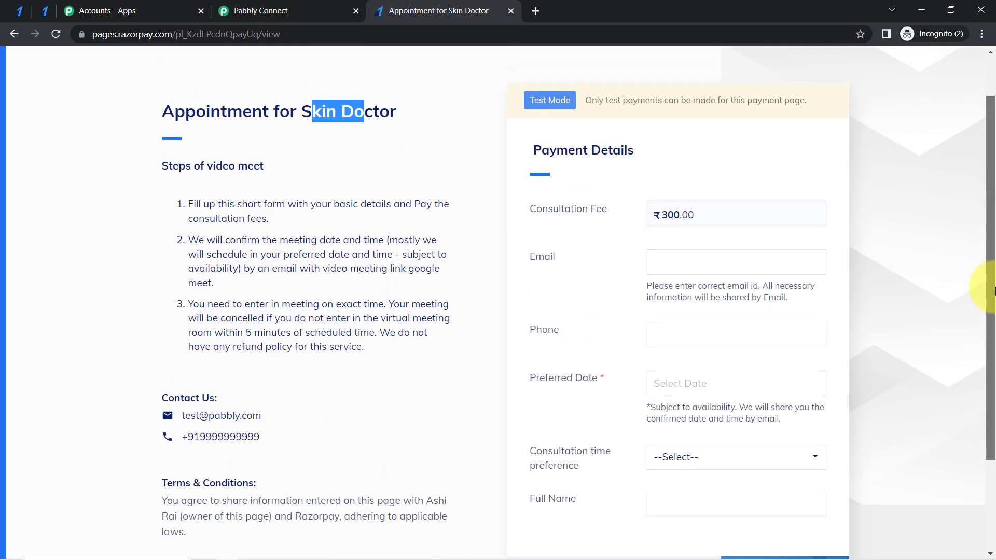
pyautogui.moveTo(242, 239); pyautogui.dragTo(332, 355)
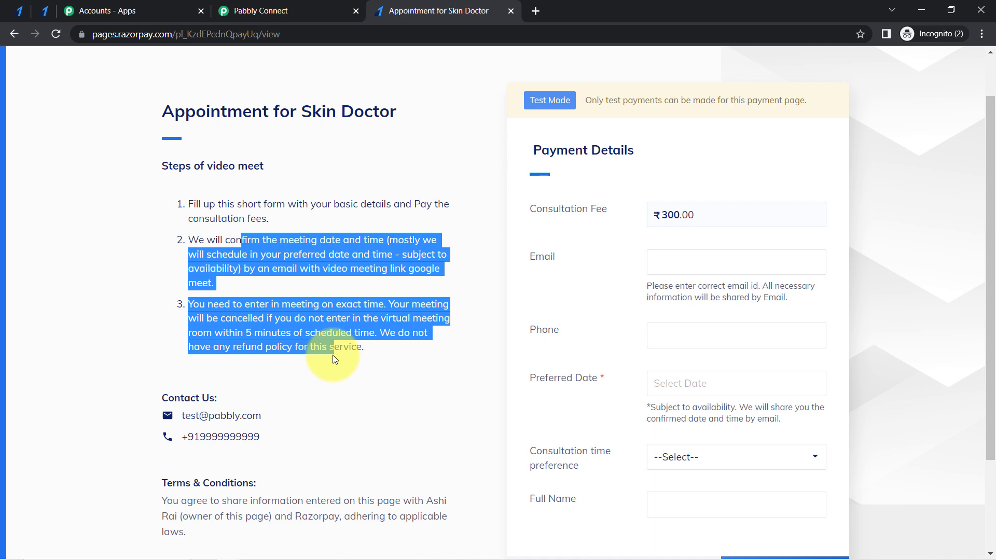
pyautogui.click(287, 202)
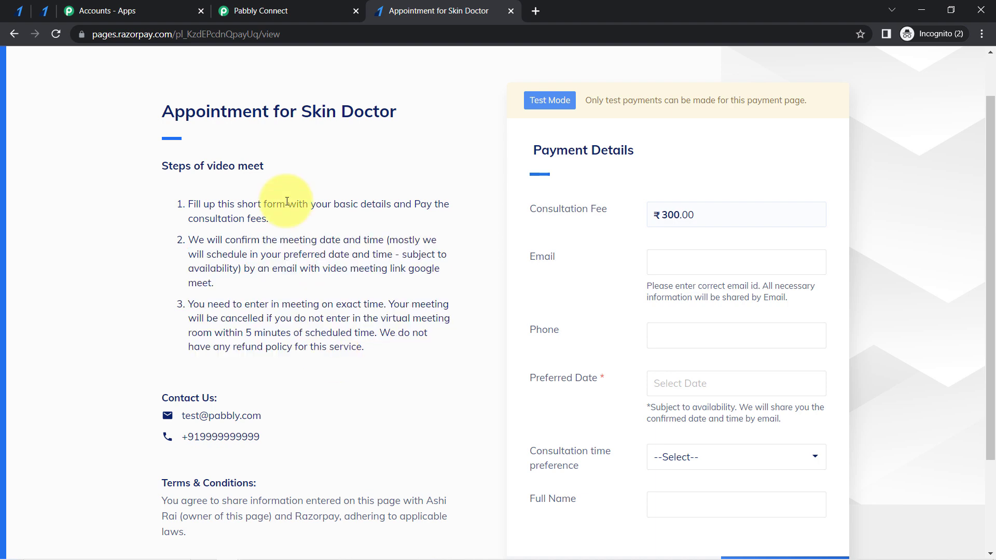
pyautogui.click(286, 5)
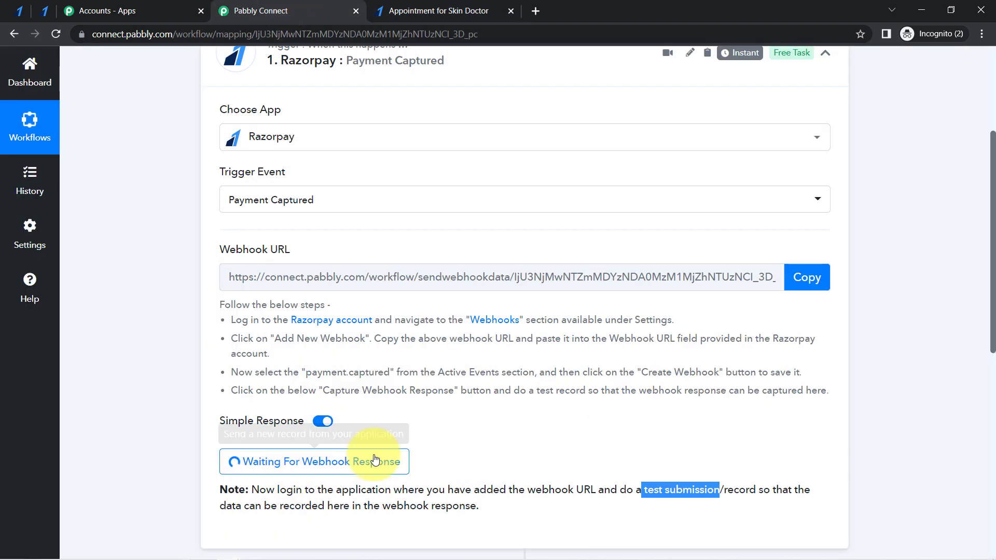
pyautogui.click(443, 5)
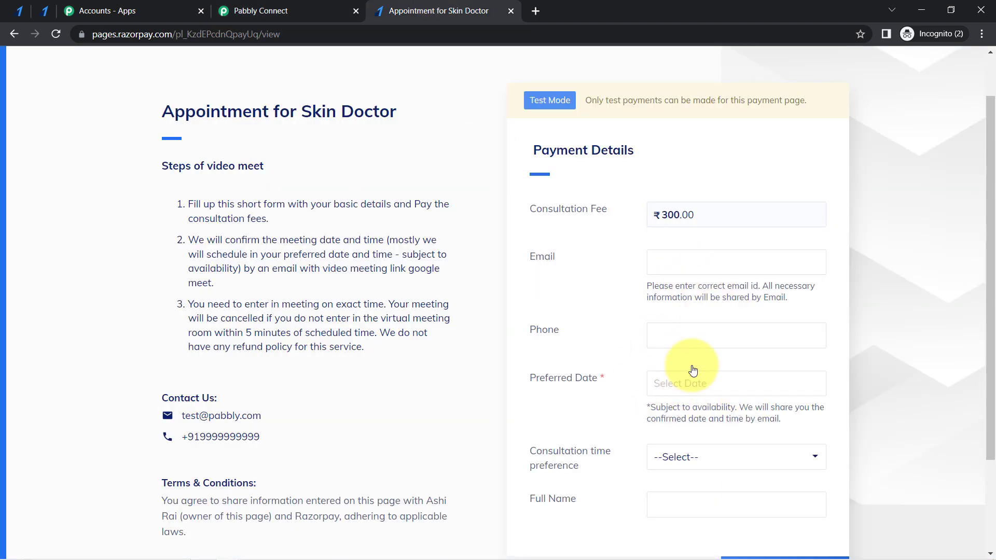
# Search the web for "test card razorpay" in a new tab and examine the domestic test cards in Razorpay Docs' Test Cards page.
pyautogui.click(533, 14)
pyautogui.write('te')
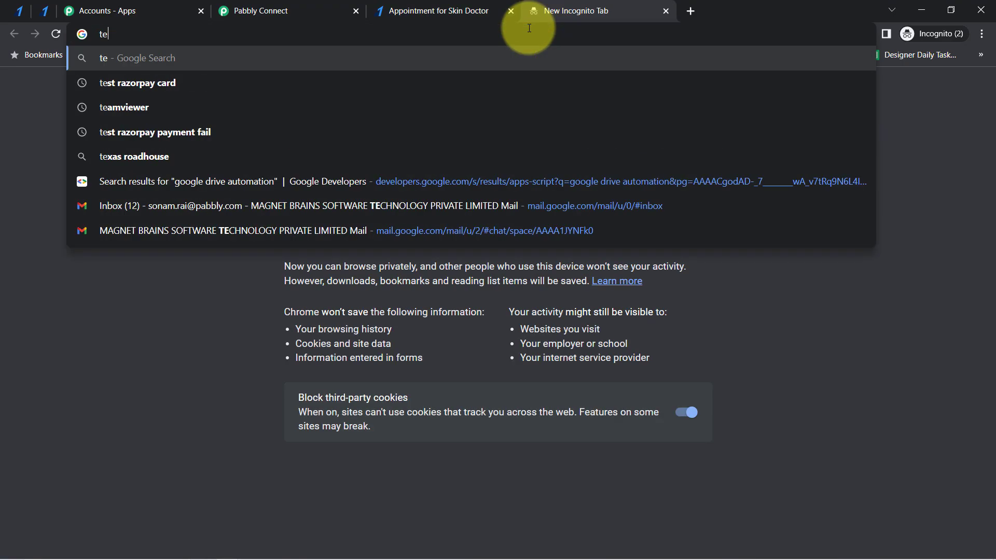
pyautogui.write('st card ')
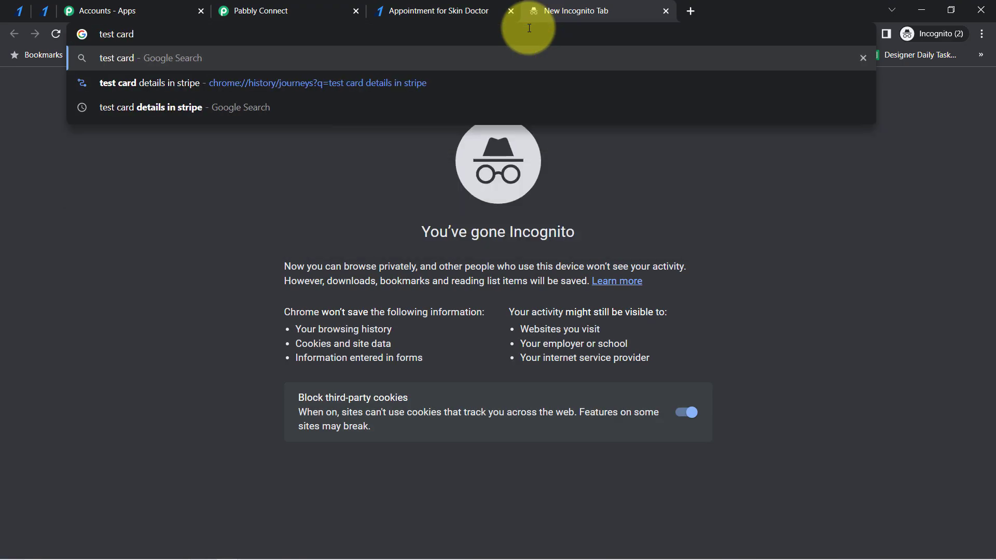
pyautogui.write('razorpay')
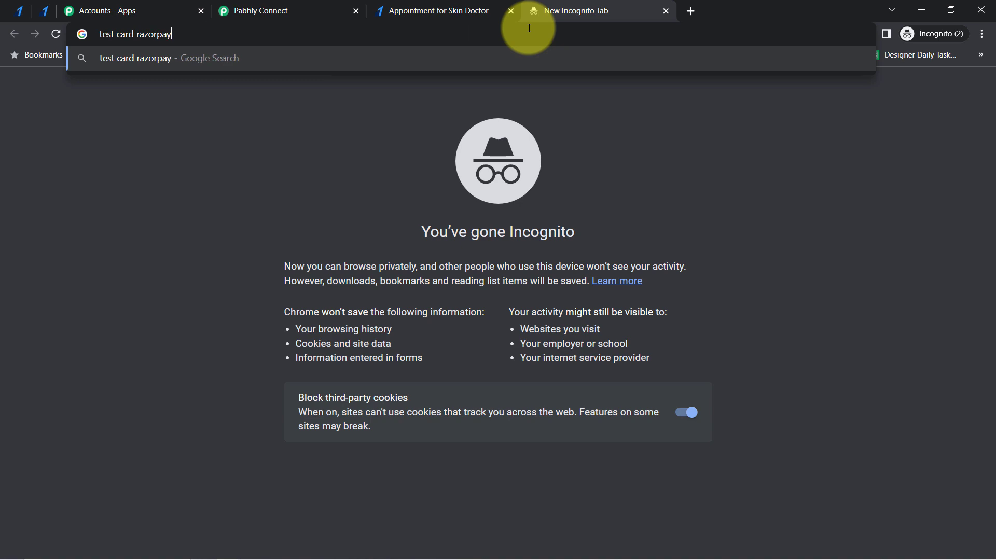
pyautogui.press('Return')
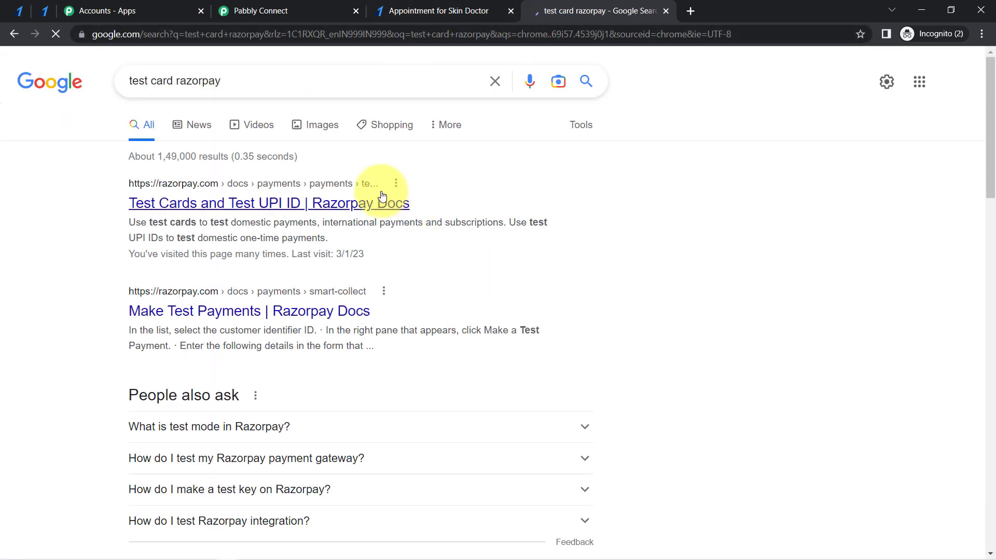
pyautogui.click(376, 203)
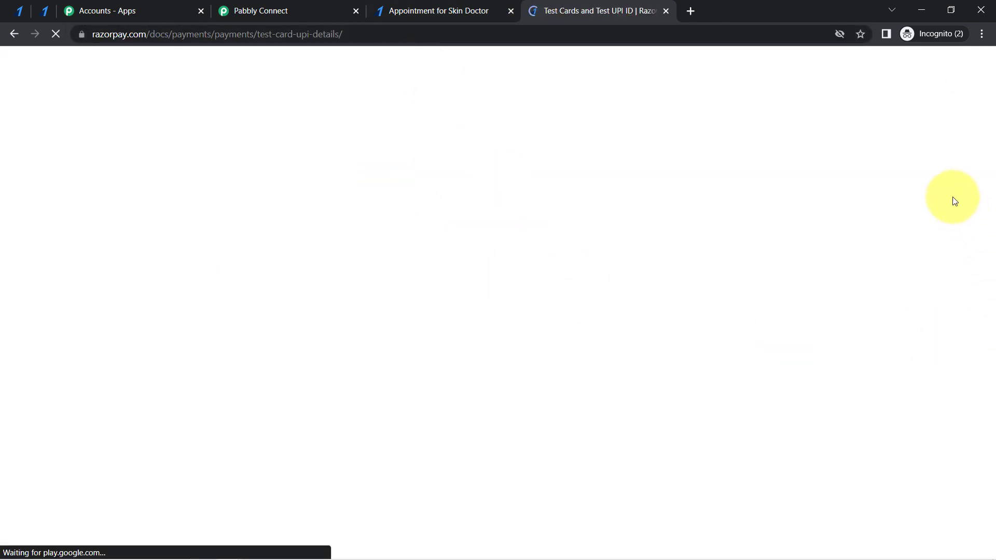
pyautogui.moveTo(991, 152); pyautogui.dragTo(991, 241)
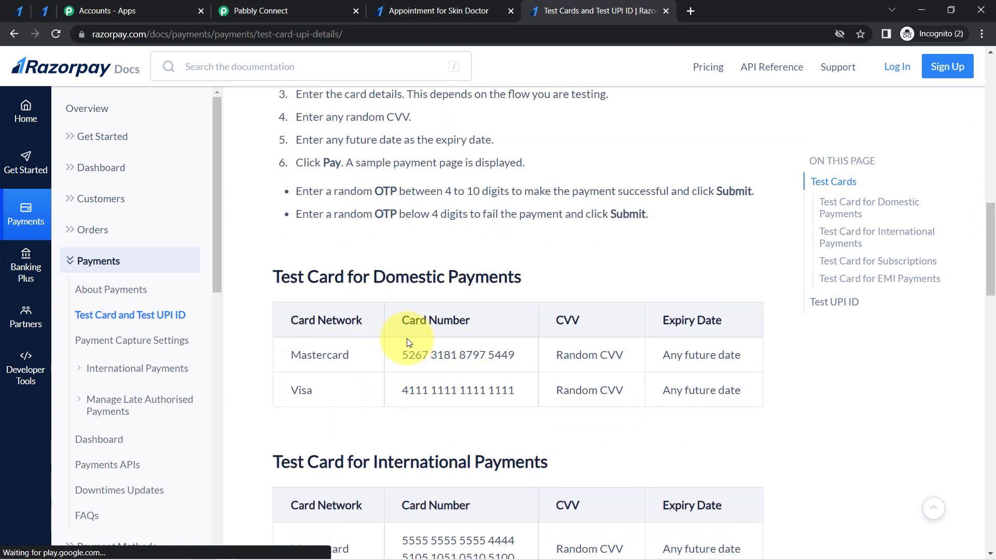
# Return to the Skin Doctor appointment page and fill in the customer's email, phone number and a preferred date of 18 Jan 2023.
pyautogui.hotkey('ctrl', 'shift', 'Tab')
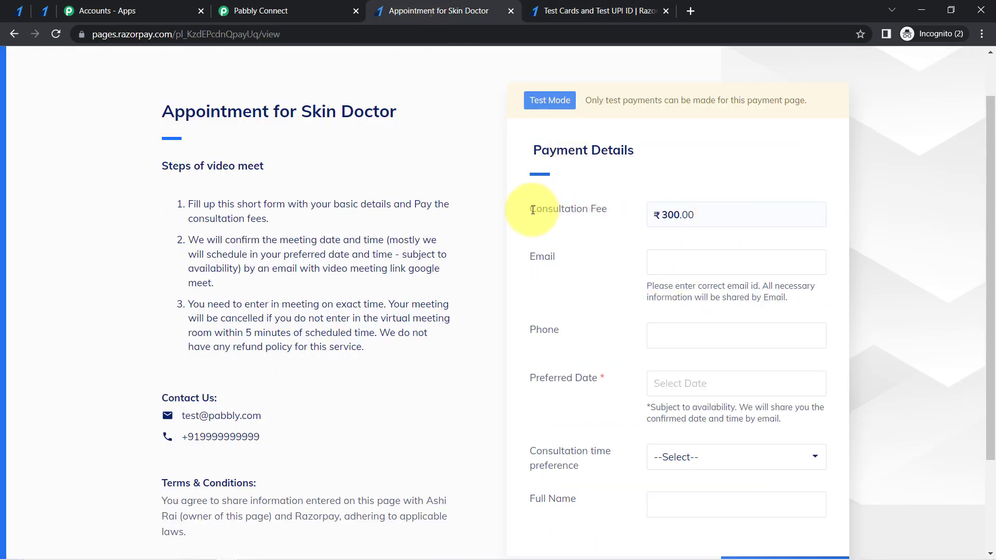
pyautogui.moveTo(533, 210); pyautogui.dragTo(667, 223)
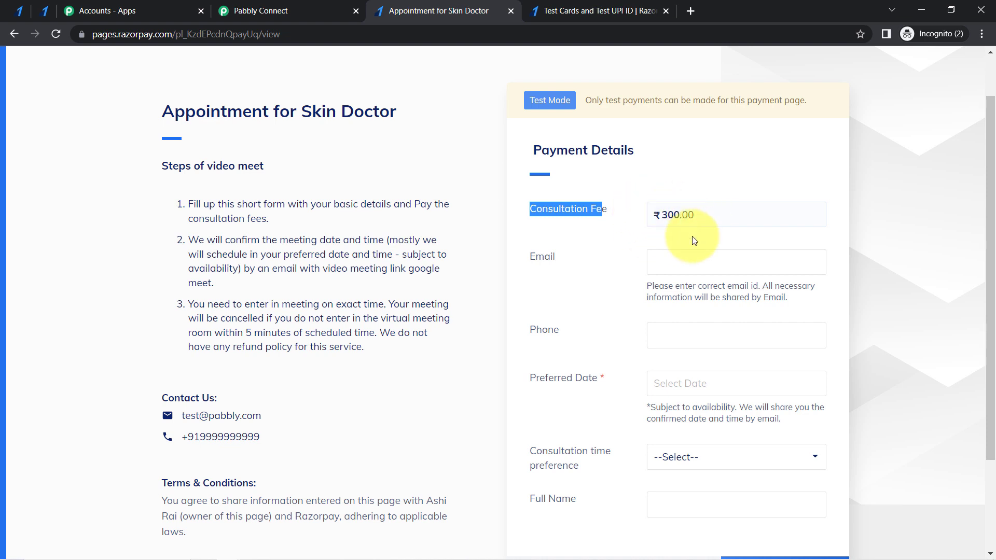
pyautogui.moveTo(337, 119); pyautogui.dragTo(414, 122)
pyautogui.click(684, 263)
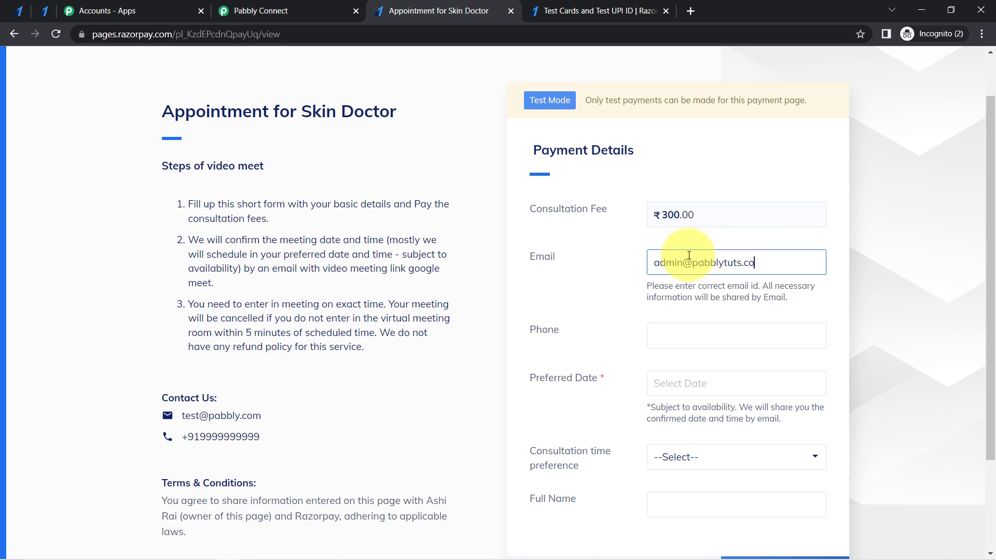
pyautogui.click(683, 329)
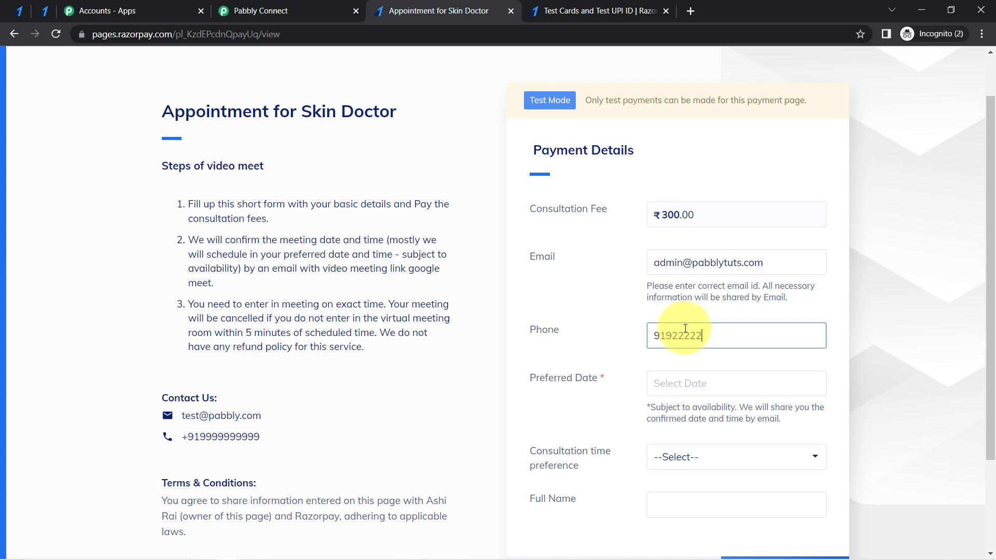
pyautogui.press('Tab')
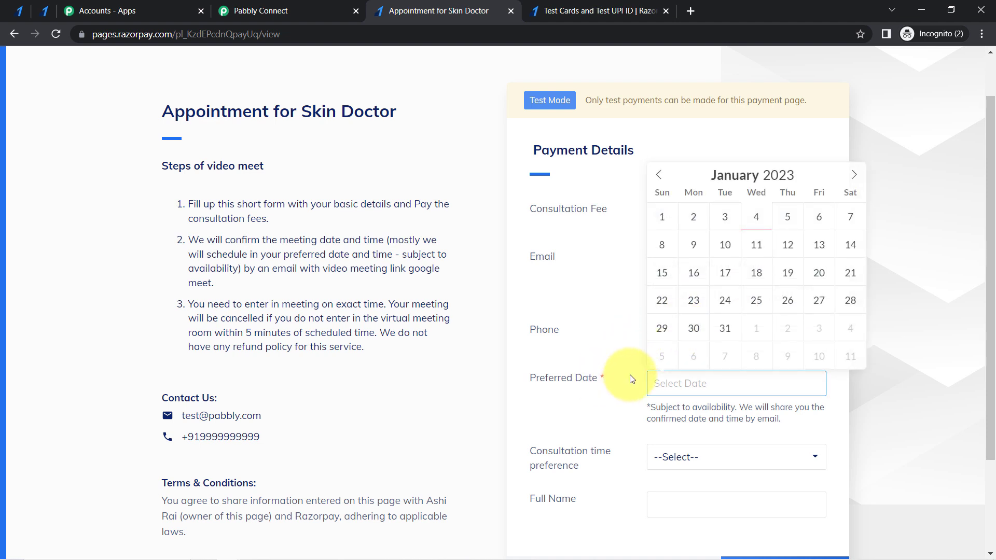
pyautogui.click(756, 275)
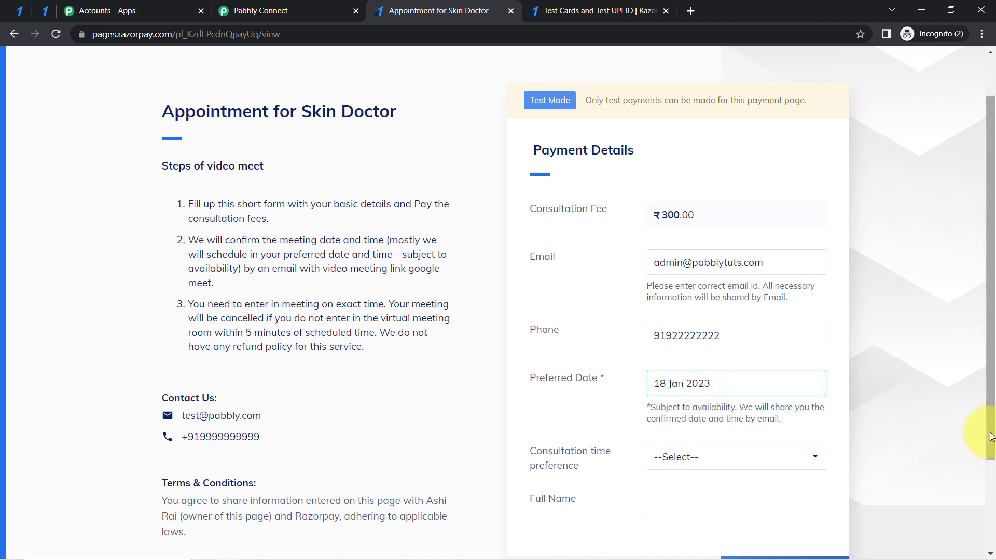
# Choose 10:00 as the consultation time preference and fill in the customer's full name.
pyautogui.moveTo(991, 435); pyautogui.dragTo(985, 484)
pyautogui.click(664, 377)
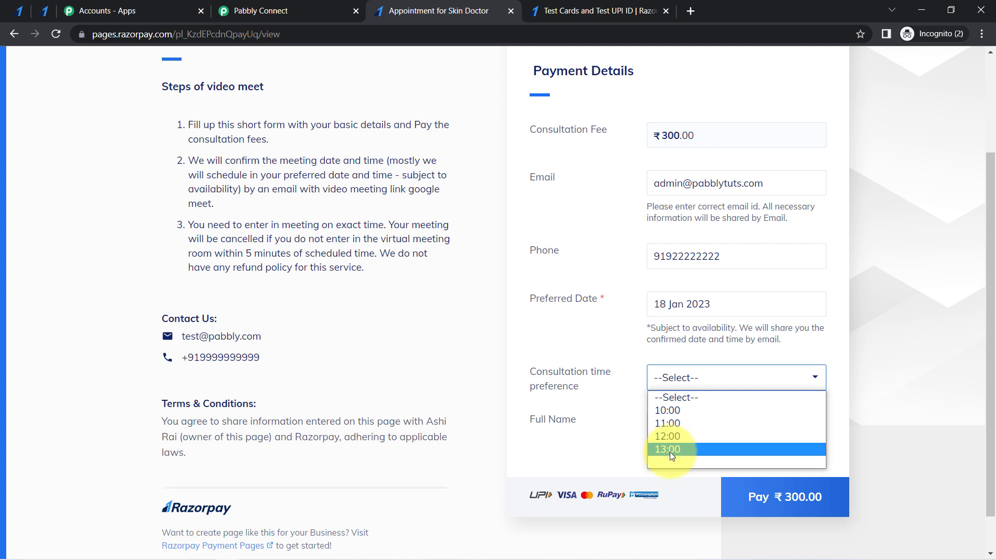
pyautogui.click(656, 412)
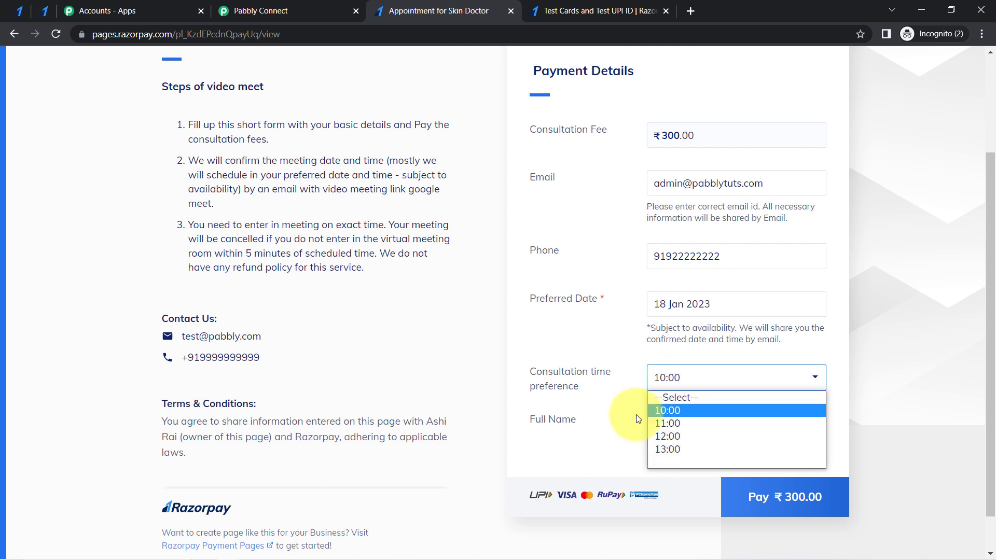
pyautogui.click(677, 410)
pyautogui.moveTo(985, 349); pyautogui.dragTo(991, 394)
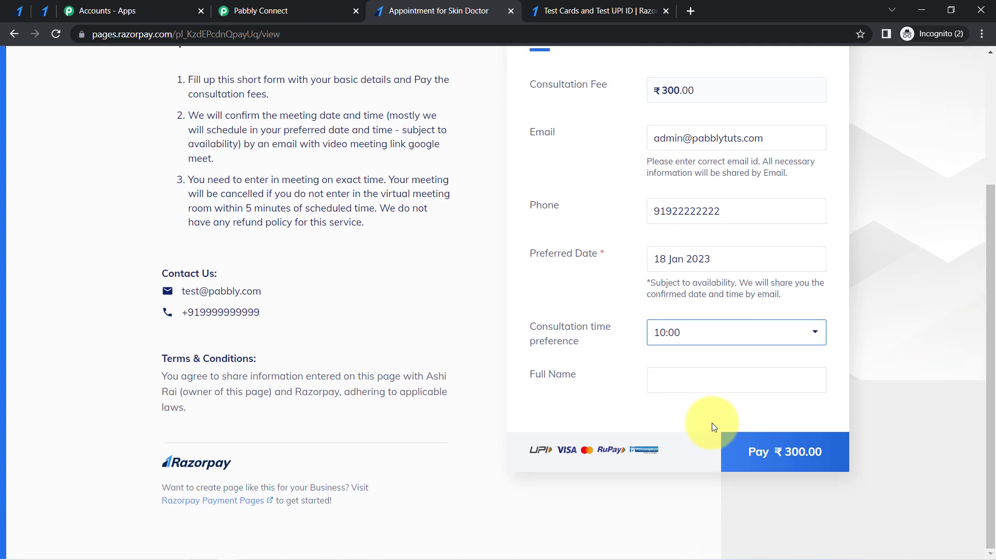
pyautogui.click(702, 384)
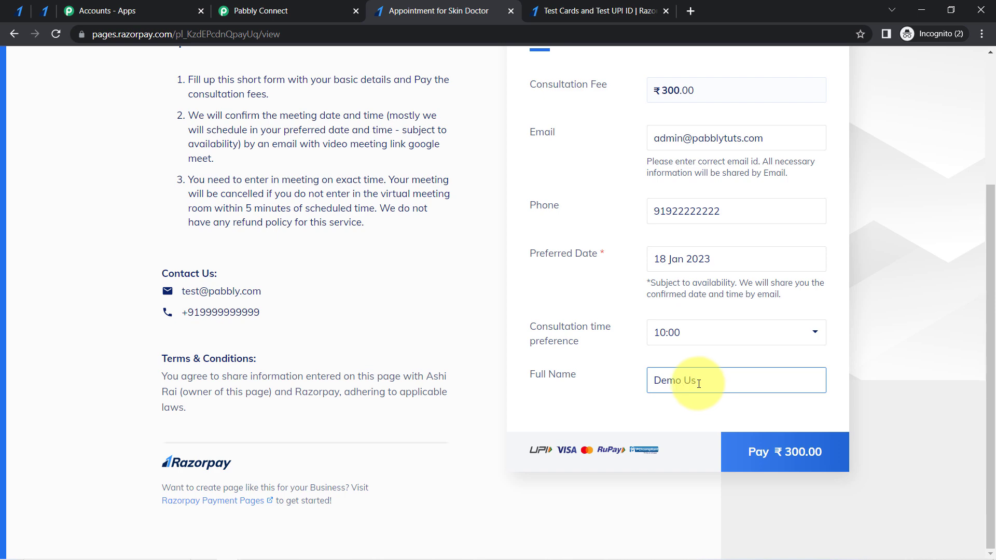
pyautogui.write('Demo User')
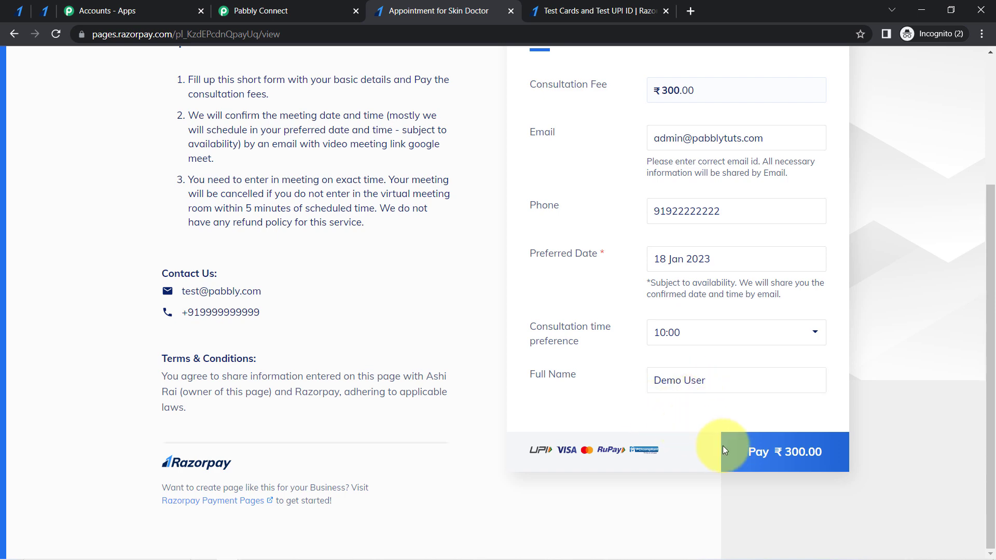
# Start the ₹300 payment, complete the phone number in the contact details and proceed to the payment methods.
pyautogui.click(778, 459)
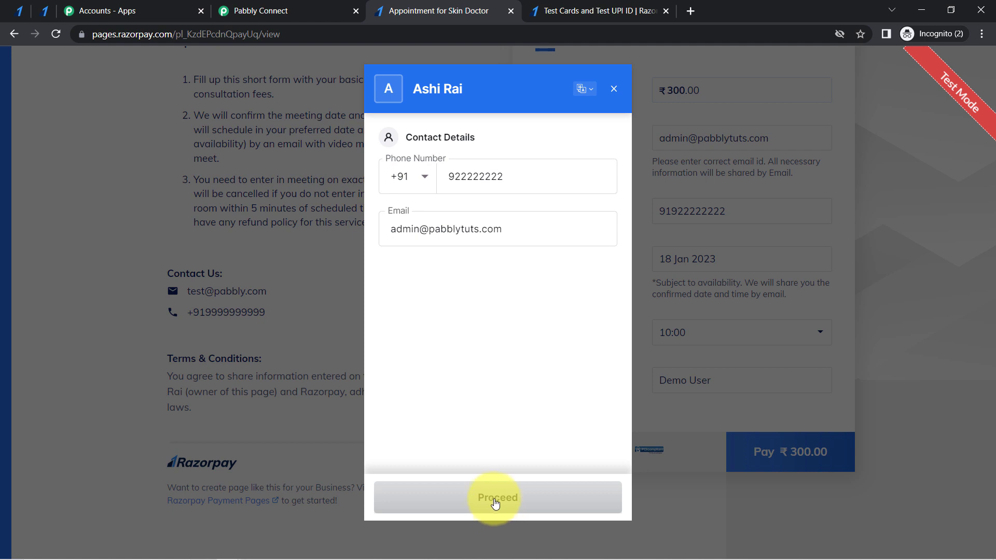
pyautogui.click(509, 185)
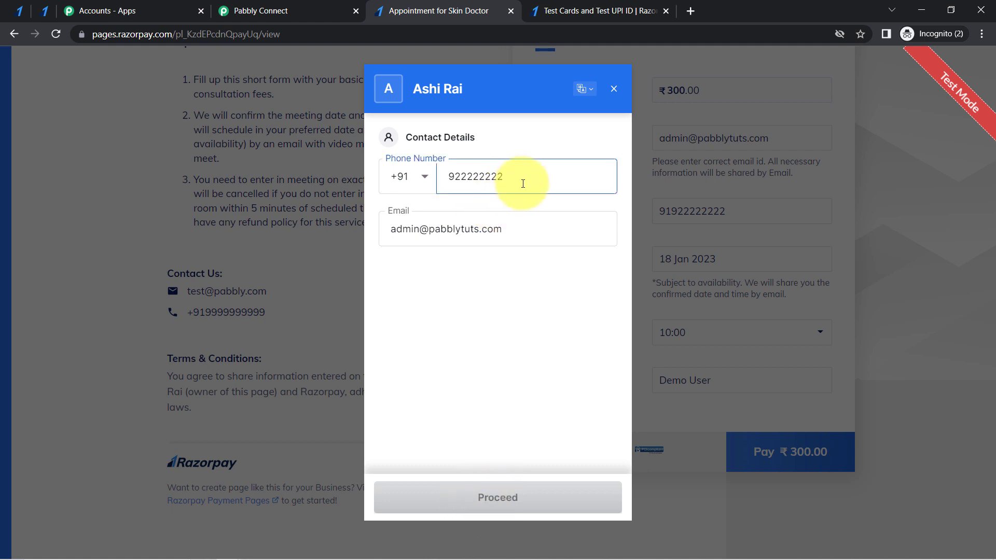
pyautogui.write('2')
pyautogui.click(455, 496)
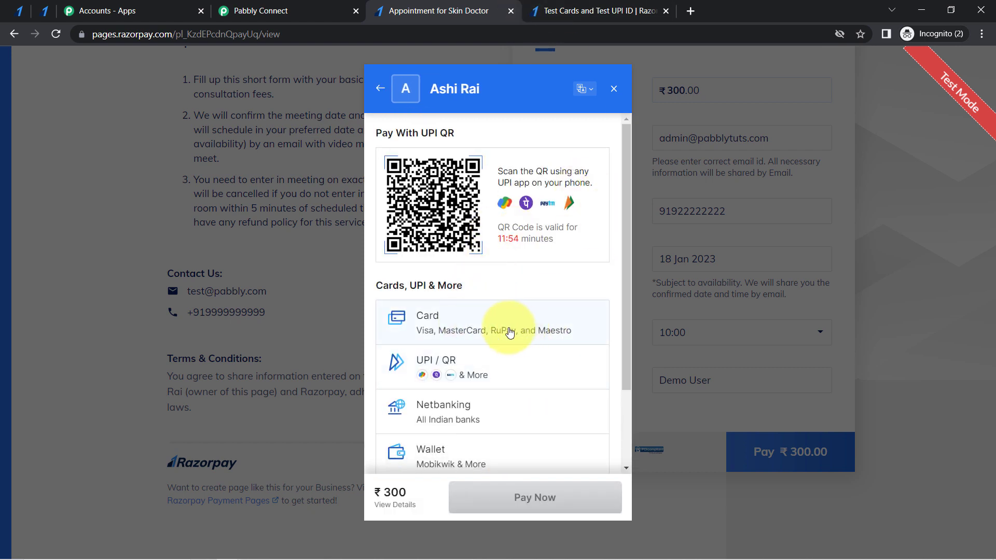
# Choose card payment, fill in the first saved Visa test card and enter its CVV.
pyautogui.click(509, 332)
pyautogui.click(443, 169)
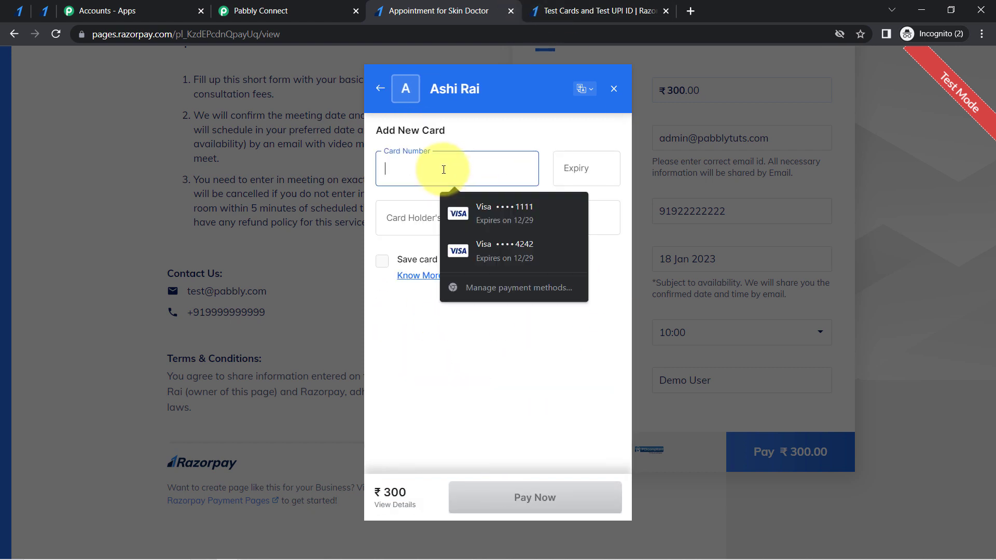
pyautogui.click(482, 207)
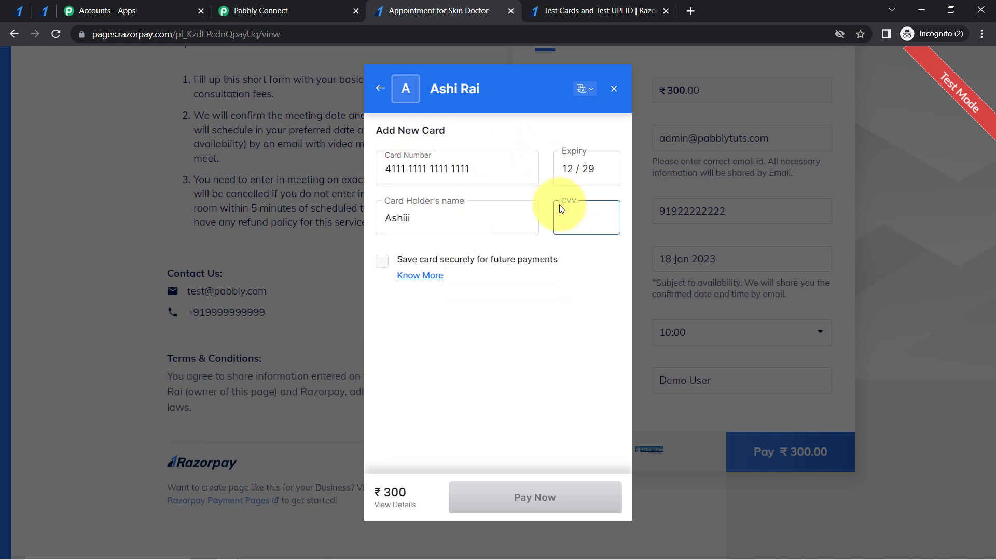
pyautogui.click(554, 229)
pyautogui.write('123')
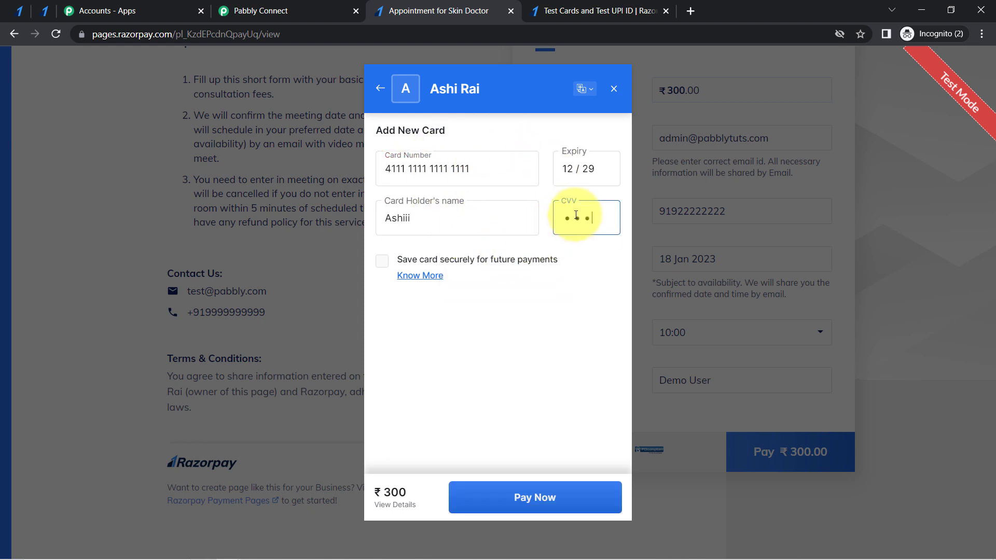
# Pay without saving the card and set the outcome on the demo bank page to Success.
pyautogui.click(529, 498)
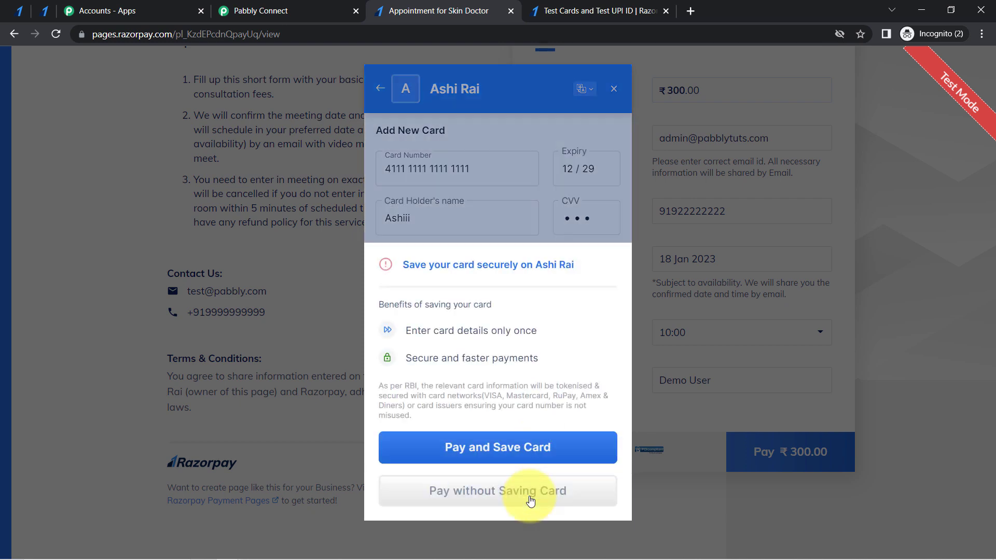
pyautogui.click(478, 499)
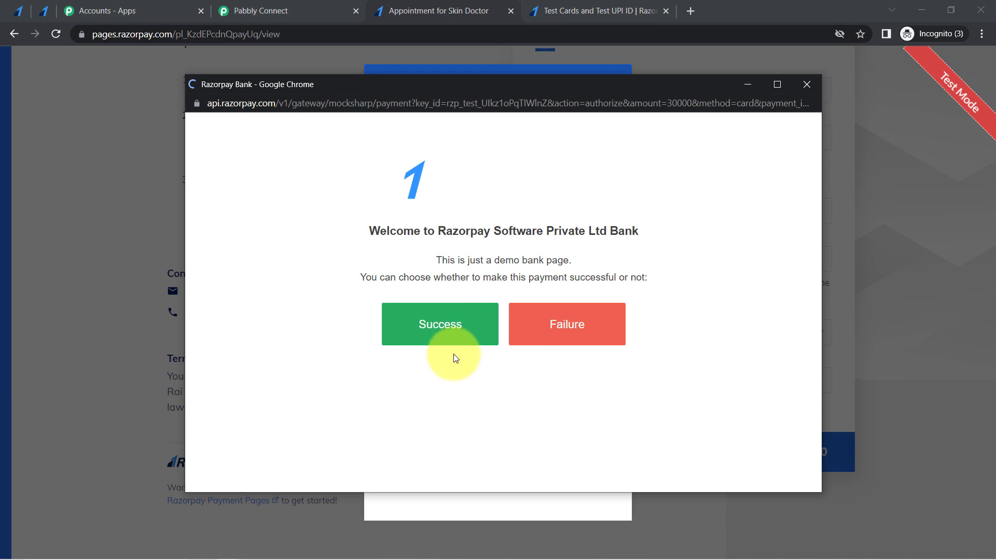
pyautogui.click(439, 327)
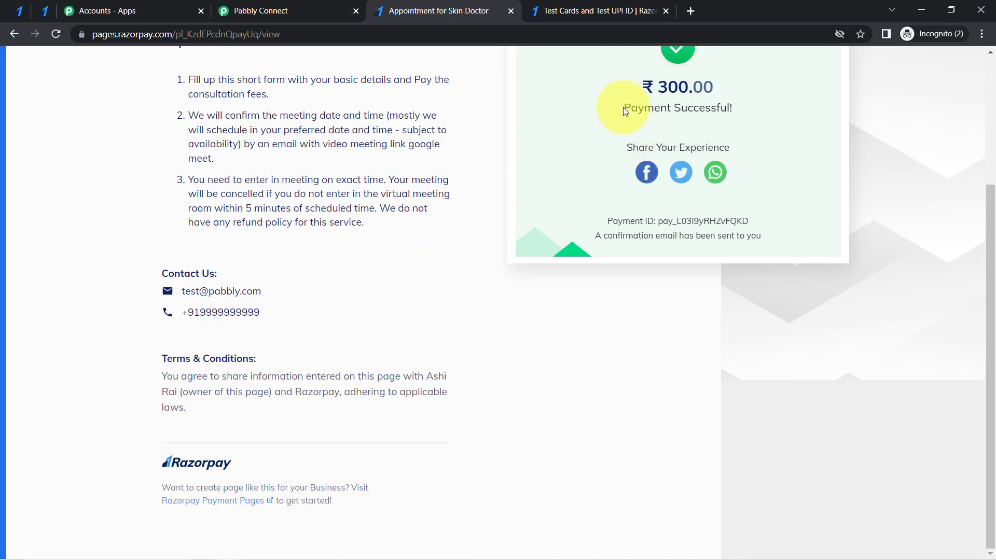
# Return to Pabbly Connect and examine the trigger's webhook response, including preferred date, phone, full name, email and consultation time.
pyautogui.click(290, 6)
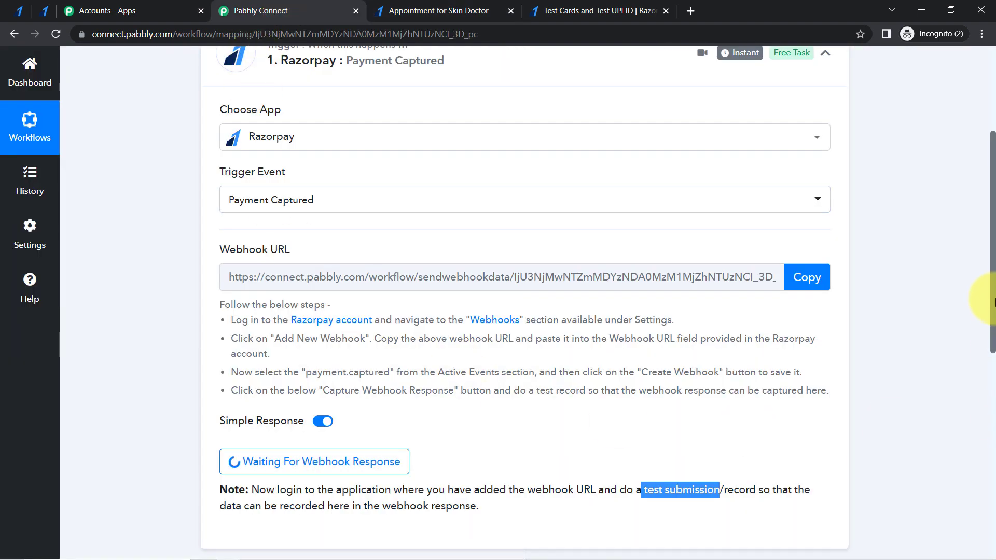
pyautogui.scroll(-1, 993, 300)
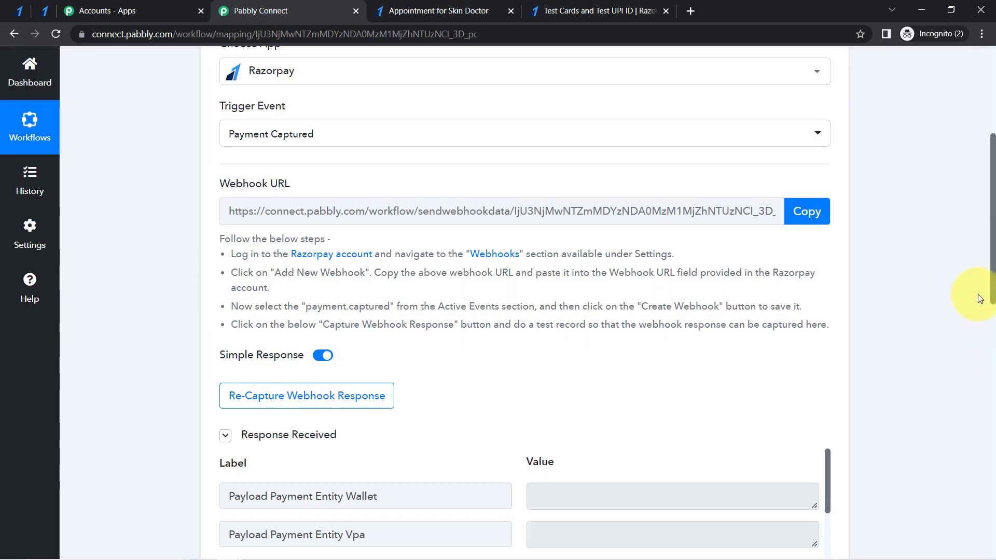
pyautogui.scroll(-4, 994, 286)
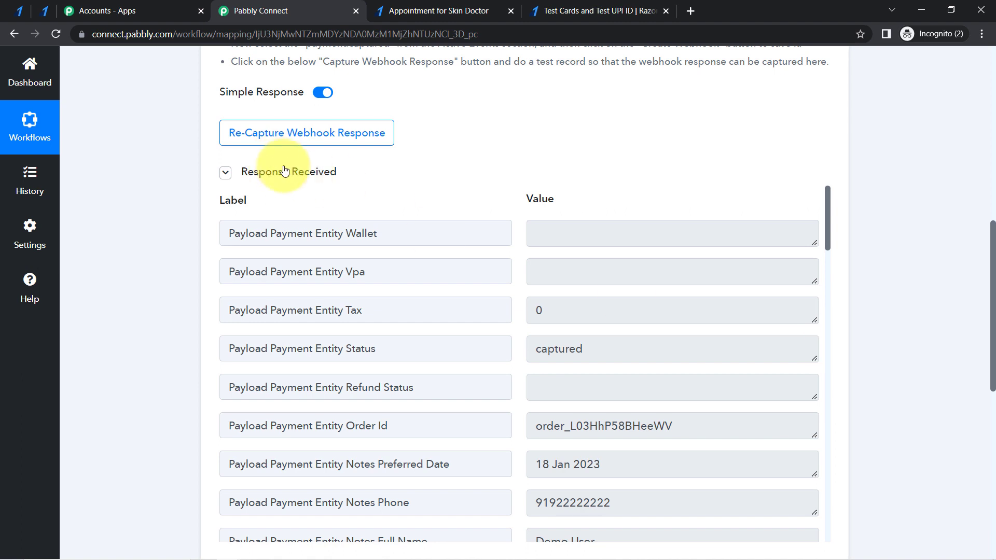
pyautogui.moveTo(829, 236); pyautogui.dragTo(830, 271)
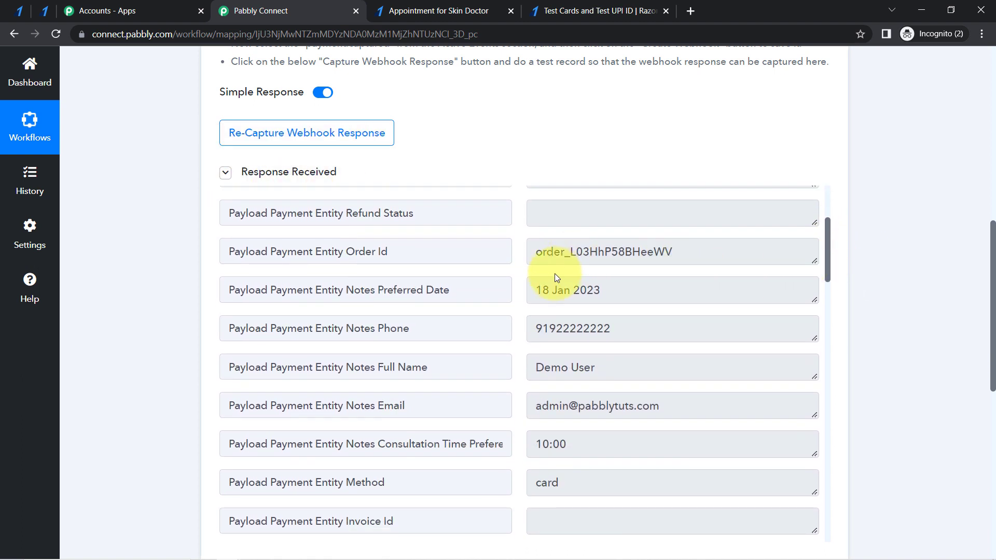
pyautogui.moveTo(542, 290); pyautogui.dragTo(608, 292)
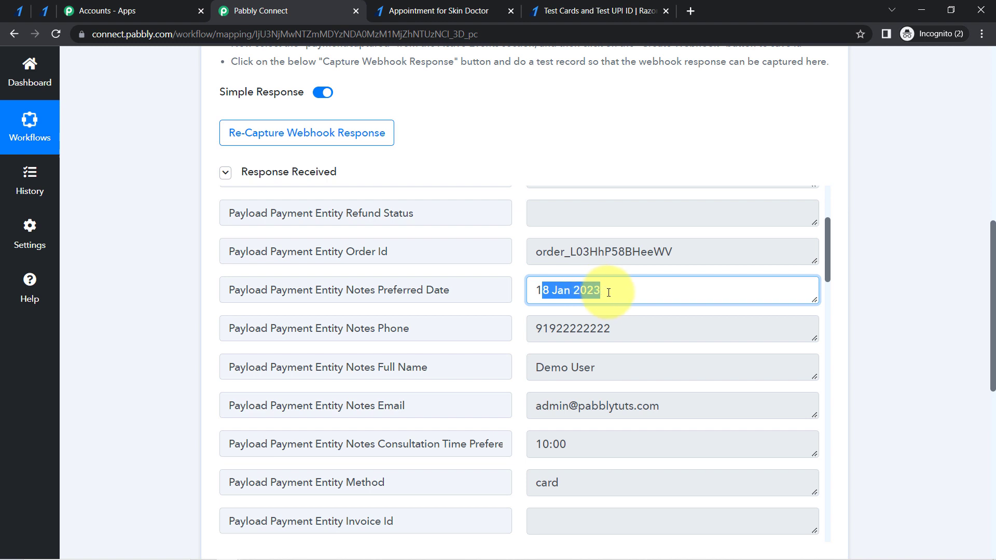
pyautogui.moveTo(558, 329); pyautogui.dragTo(602, 408)
pyautogui.click(564, 374)
pyautogui.moveTo(542, 444); pyautogui.dragTo(600, 445)
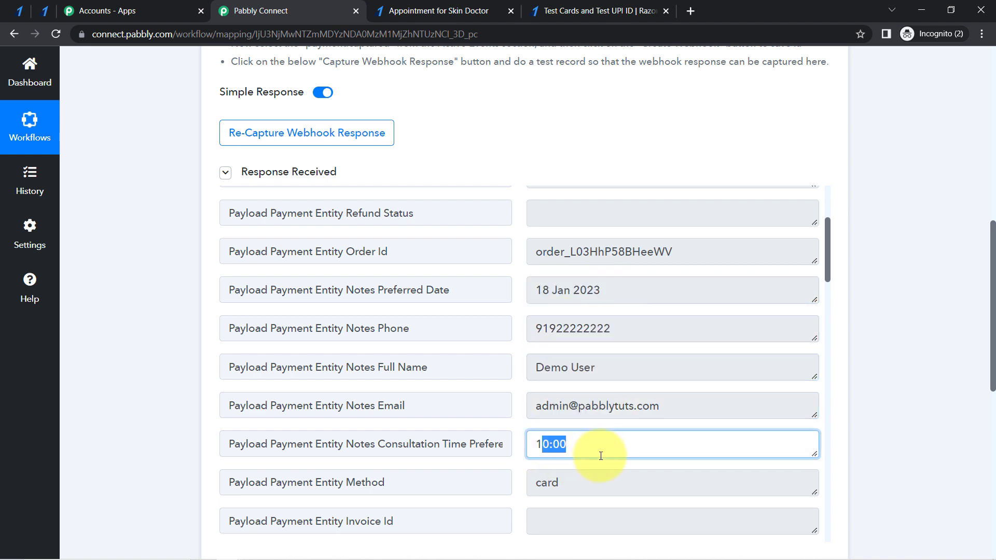
pyautogui.moveTo(832, 261); pyautogui.dragTo(831, 456)
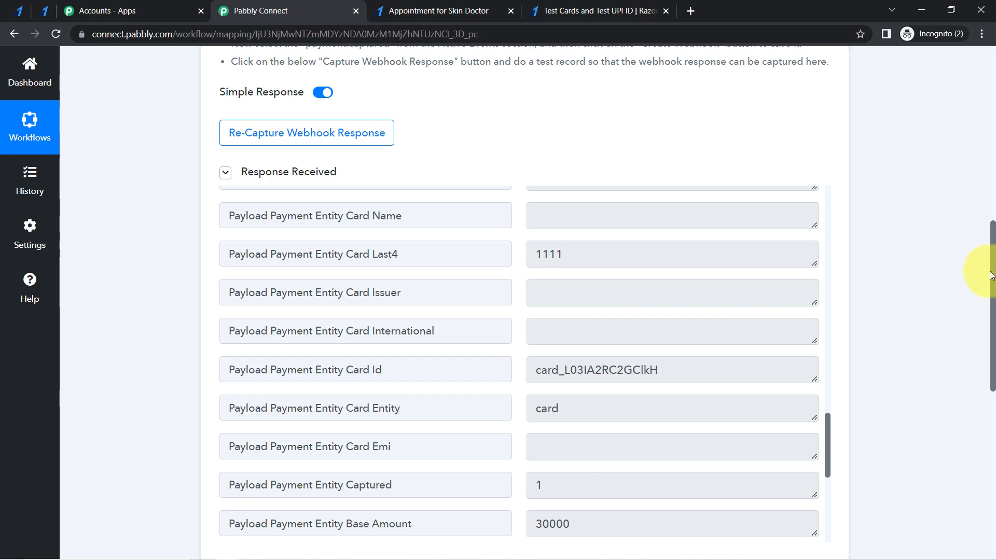
# Choose Google Meet as the application for the second workflow step, with Schedule a Meeting as its action event.
pyautogui.scroll(-8, 993, 301)
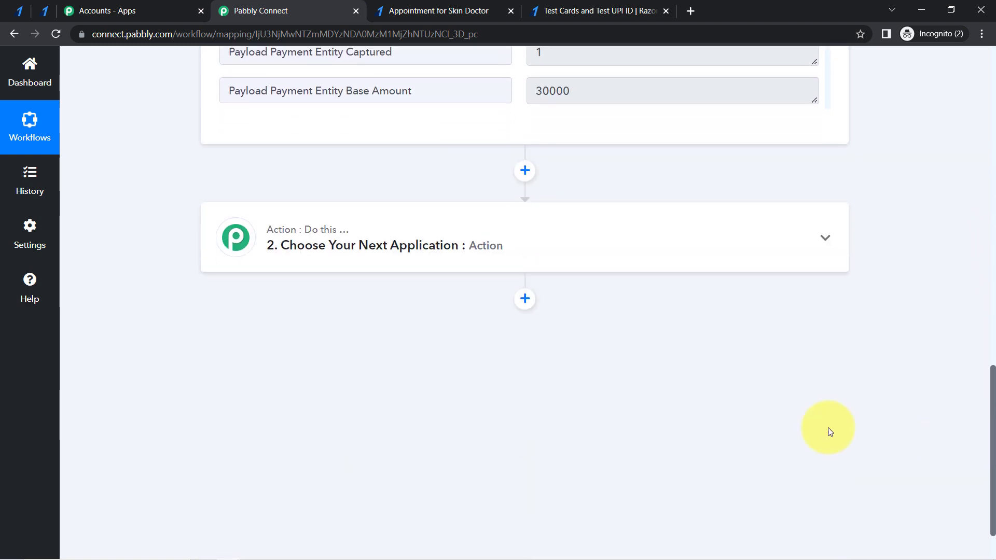
pyautogui.click(322, 245)
pyautogui.moveTo(989, 434); pyautogui.dragTo(989, 311)
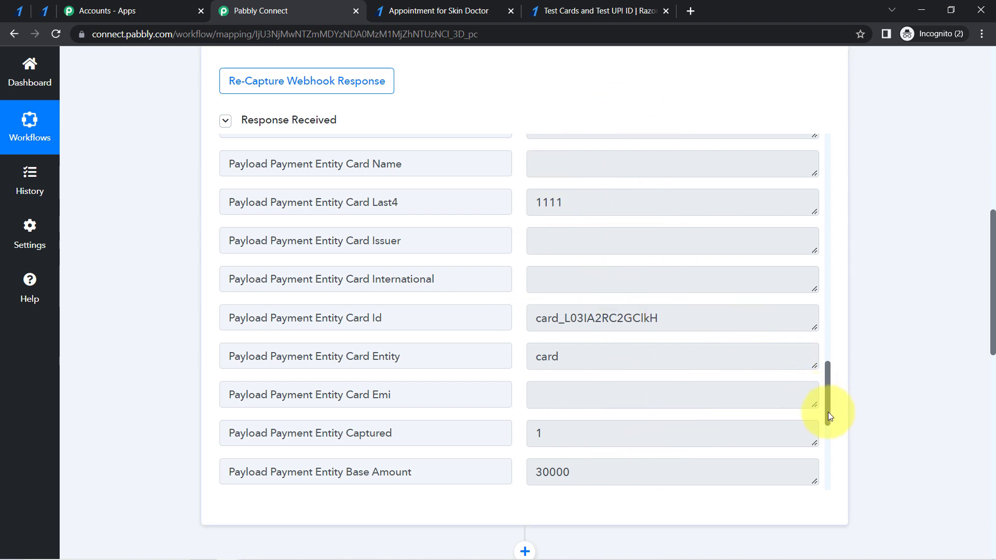
pyautogui.moveTo(828, 412); pyautogui.dragTo(835, 314)
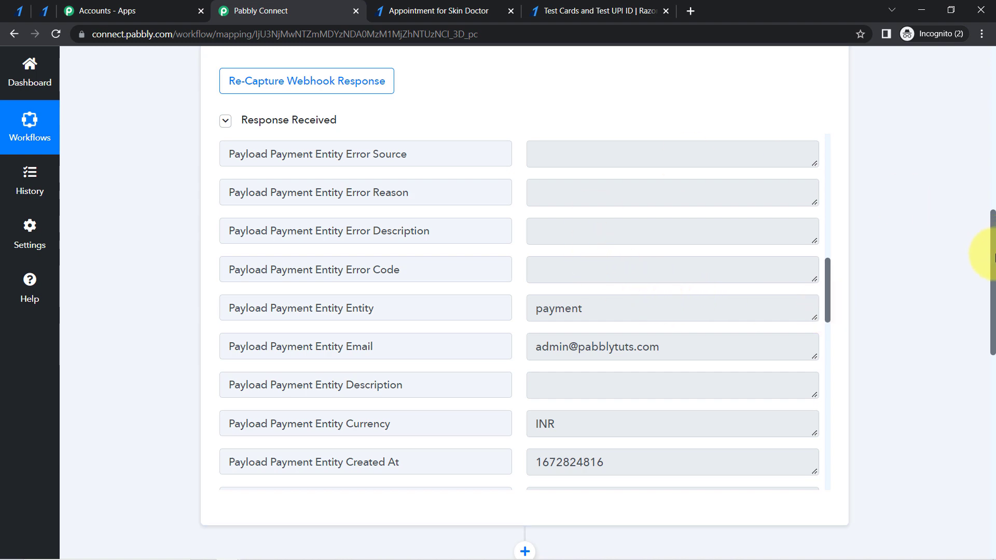
pyautogui.moveTo(991, 257); pyautogui.dragTo(934, 368)
pyautogui.click(299, 192)
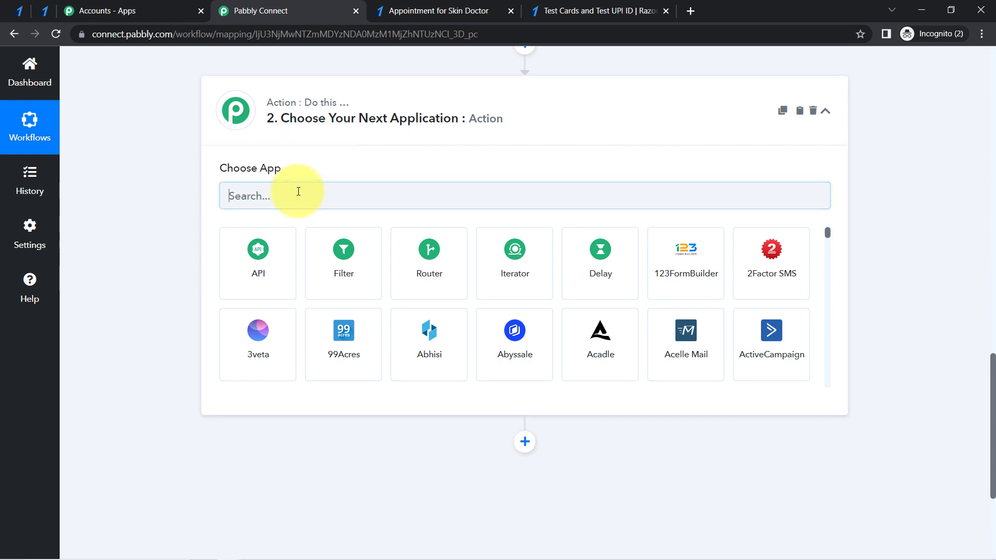
pyautogui.write('google me')
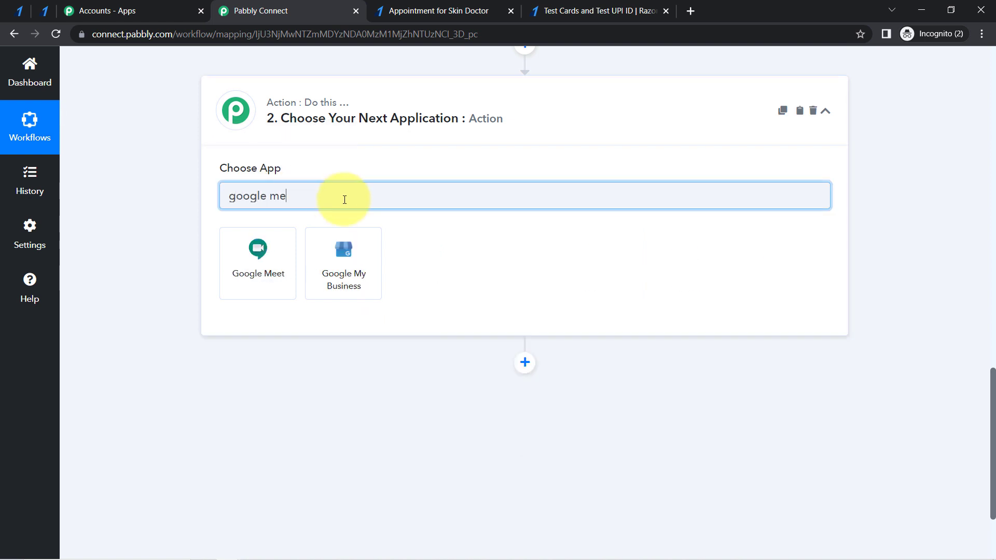
pyautogui.write('et')
pyautogui.click(280, 244)
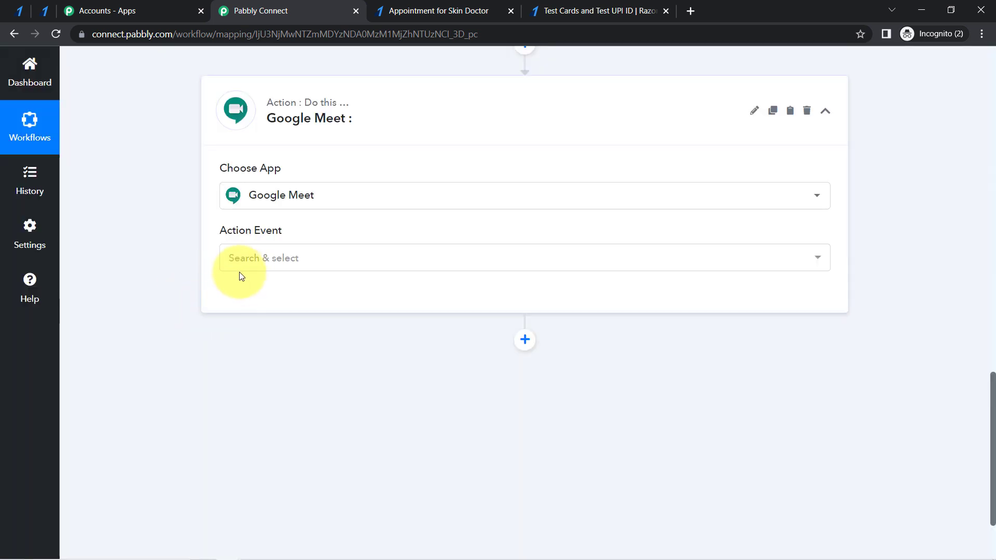
pyautogui.click(244, 270)
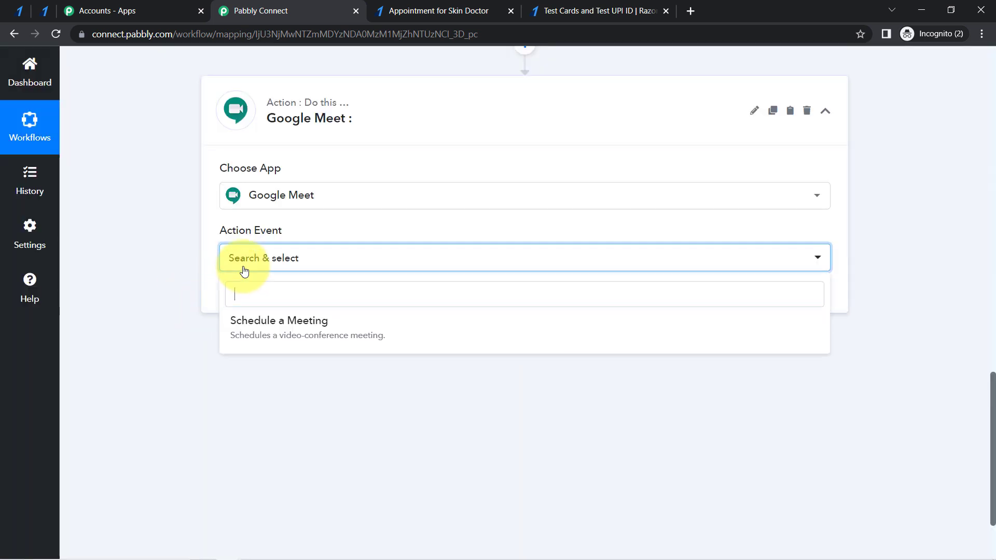
pyautogui.click(310, 337)
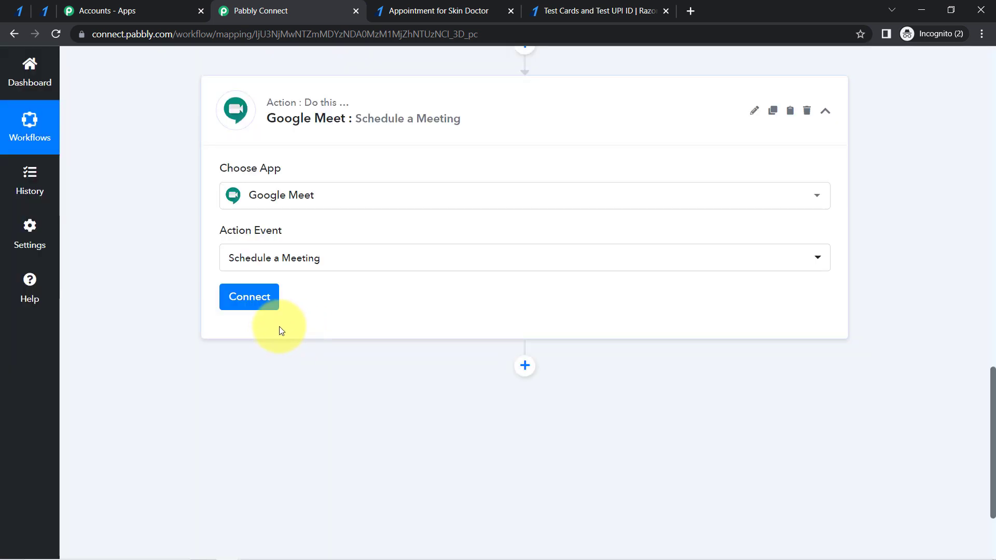
# Connect the Google Meet action through the existing connection Google Meet #1 and save it.
pyautogui.click(247, 308)
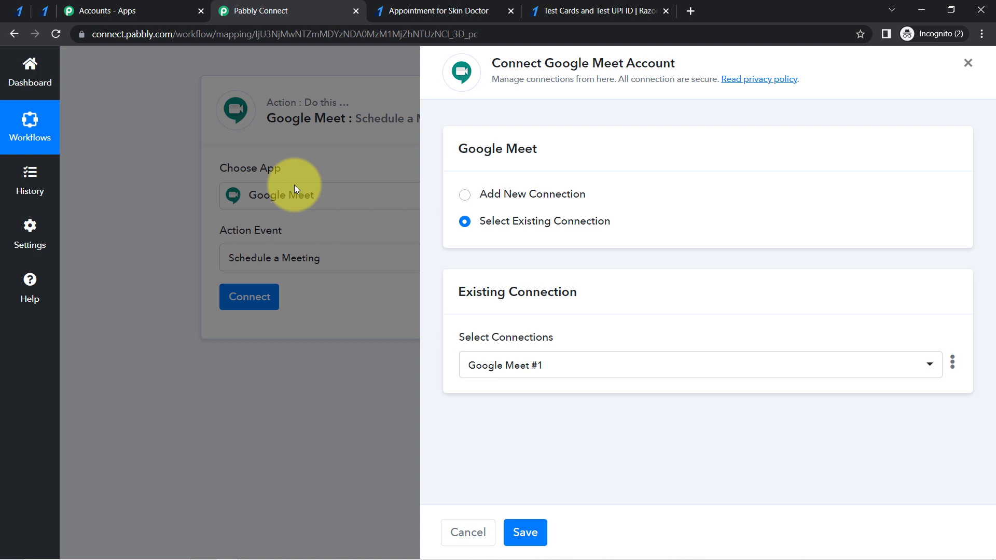
pyautogui.click(552, 195)
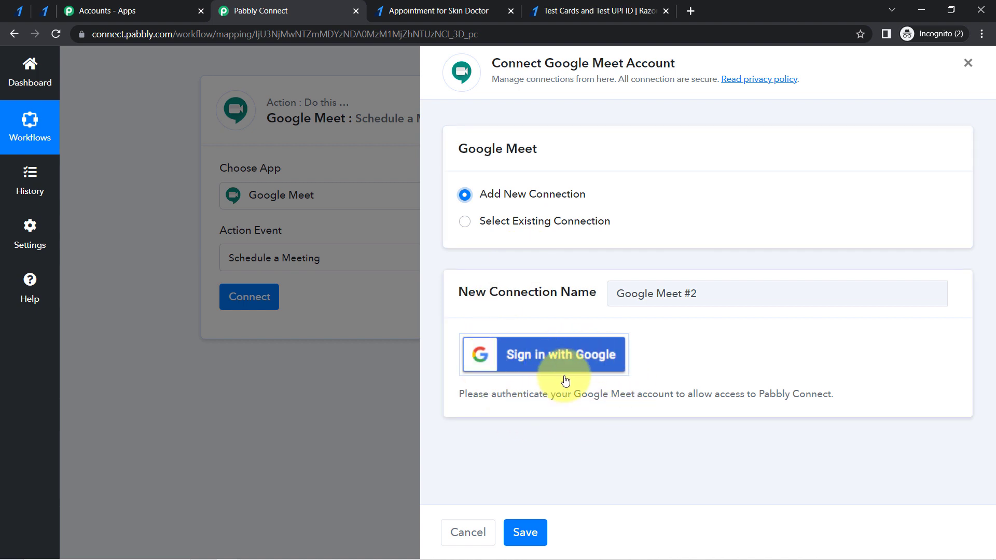
pyautogui.click(525, 219)
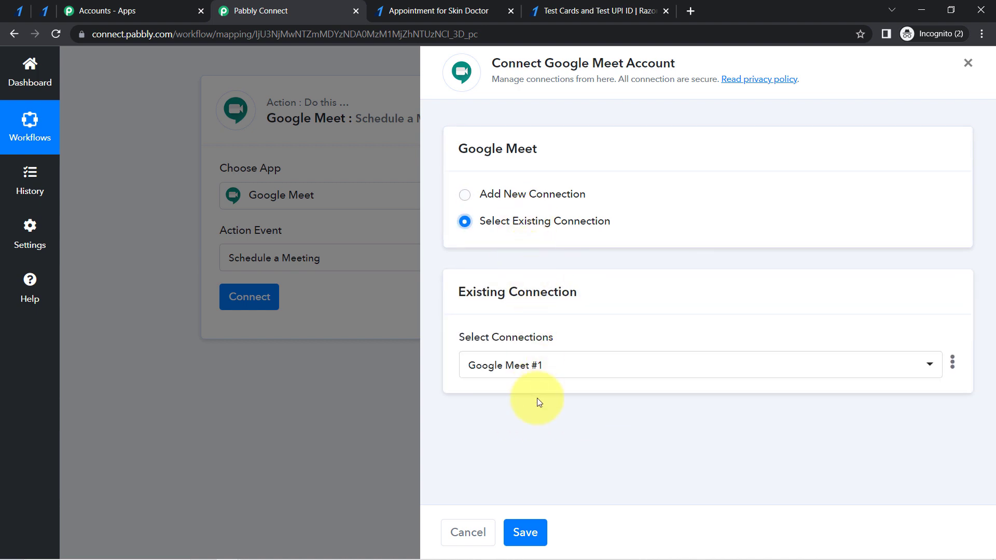
pyautogui.click(523, 538)
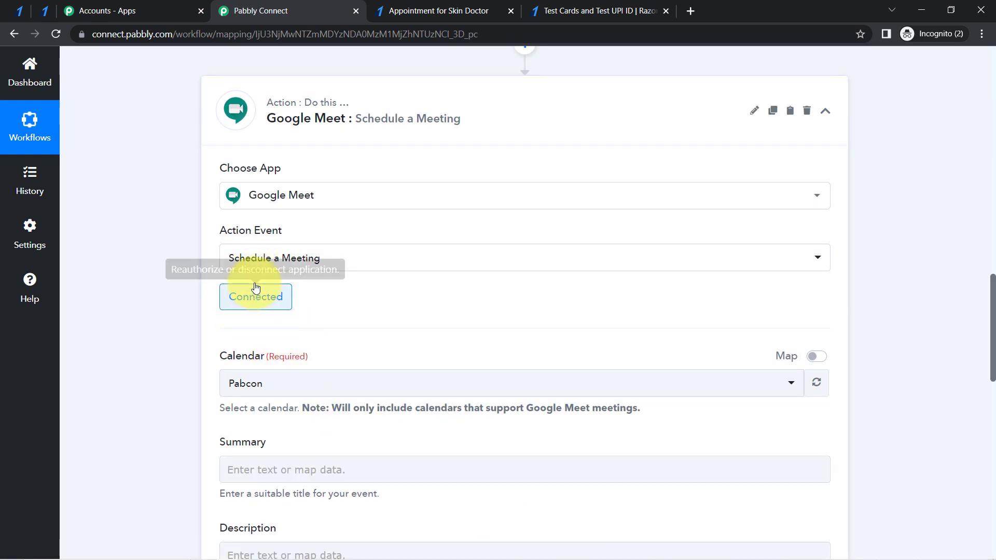
# Select Pabcon as the calendar for the meeting and read the note on supported calendars.
pyautogui.scroll(-4, 992, 321)
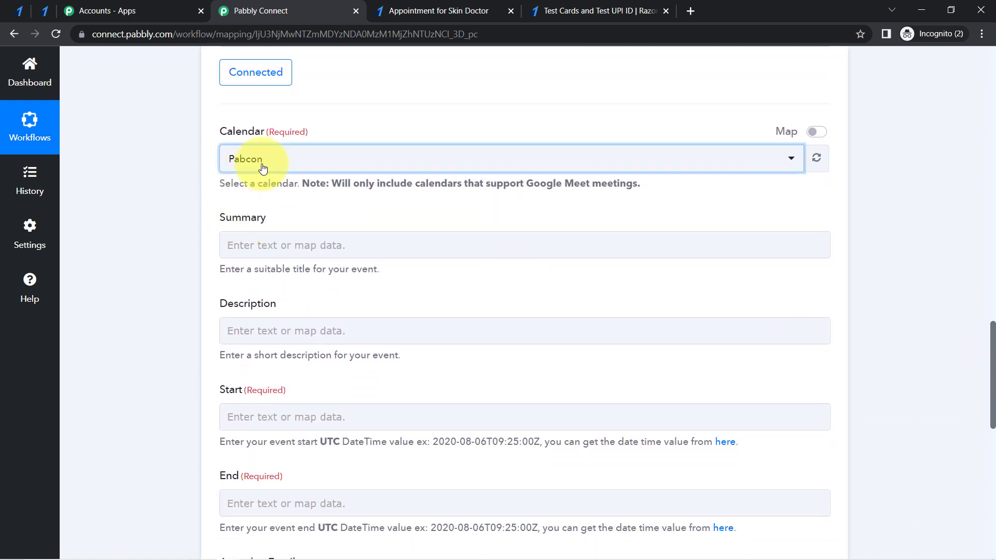
pyautogui.click(248, 172)
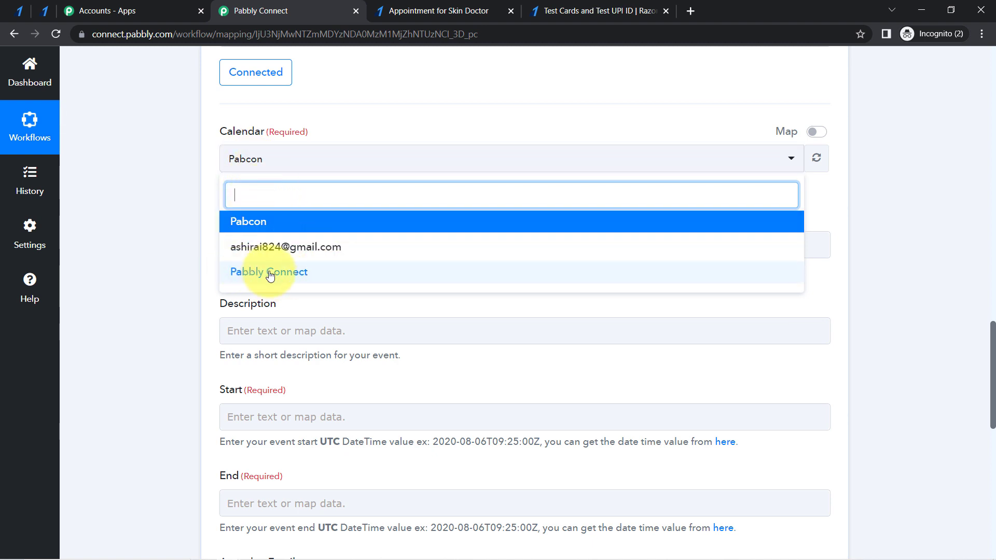
pyautogui.click(237, 222)
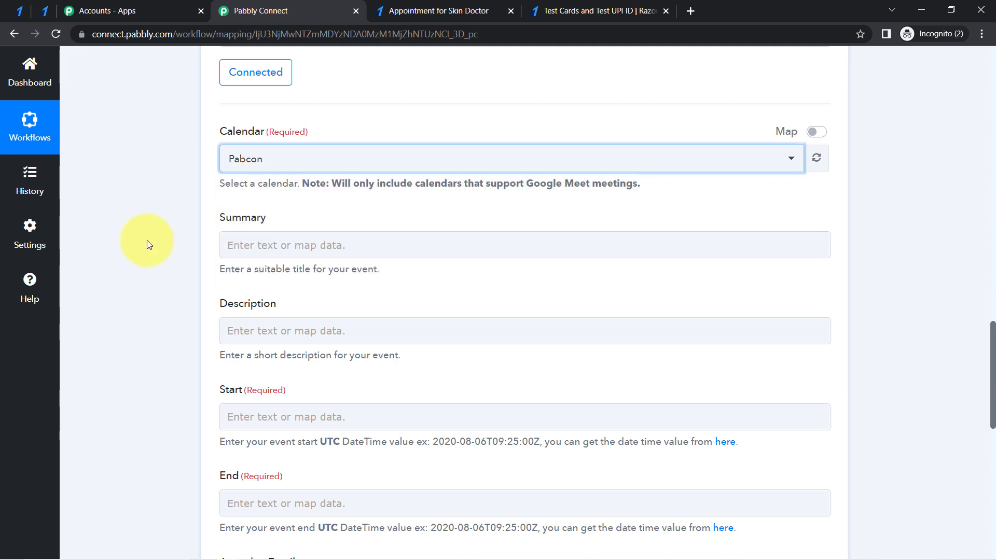
pyautogui.moveTo(344, 185); pyautogui.dragTo(616, 187)
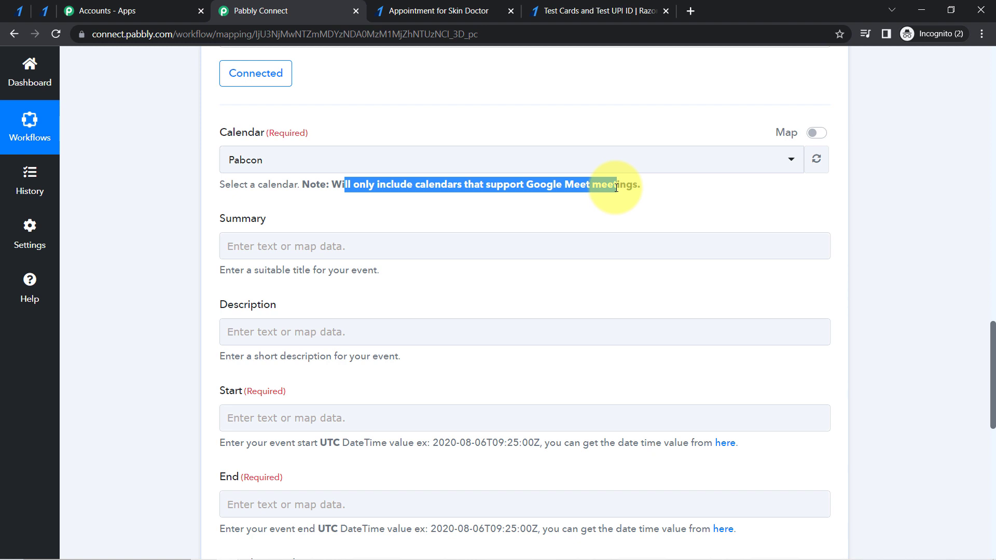
pyautogui.tripleClick(617, 187)
pyautogui.click(571, 194)
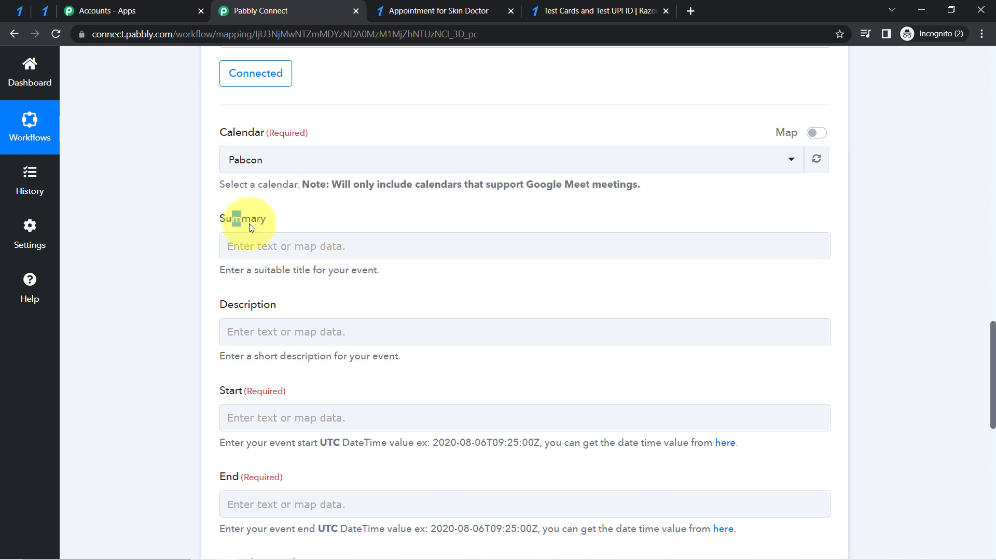
# Start the event summary with "New Appointment is Received via" and check the customer fields in the Razorpay trigger response.
pyautogui.moveTo(250, 227); pyautogui.dragTo(263, 227)
pyautogui.moveTo(235, 307); pyautogui.dragTo(274, 309)
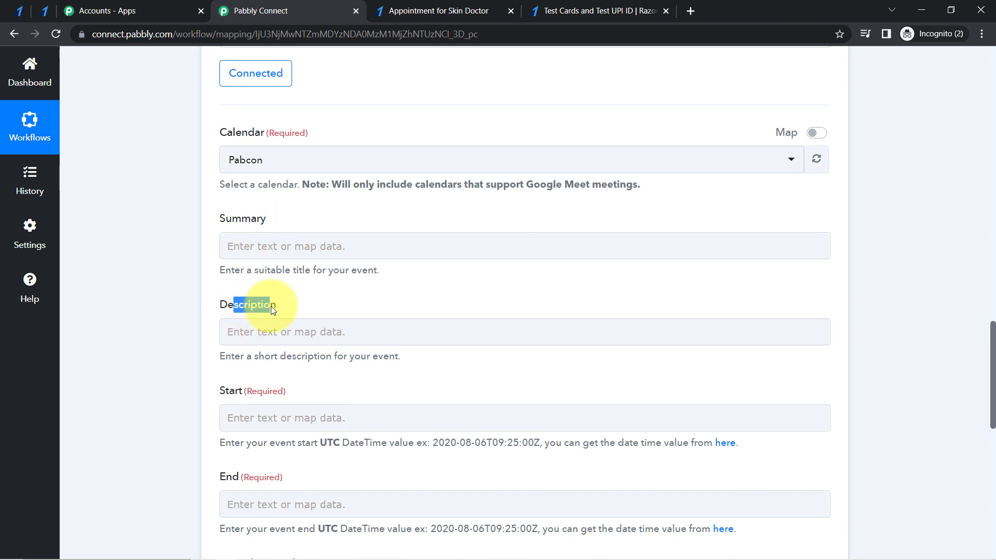
pyautogui.click(246, 245)
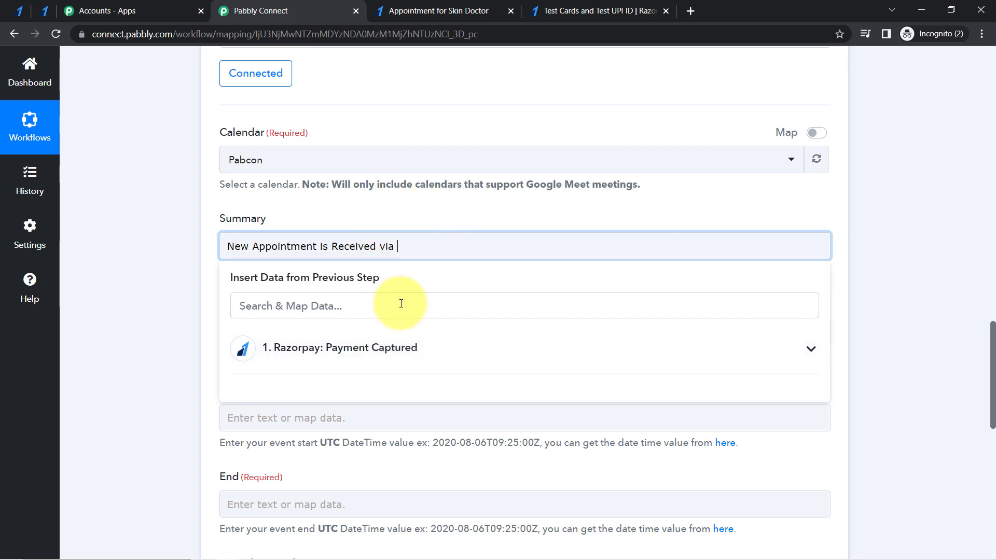
pyautogui.click(394, 354)
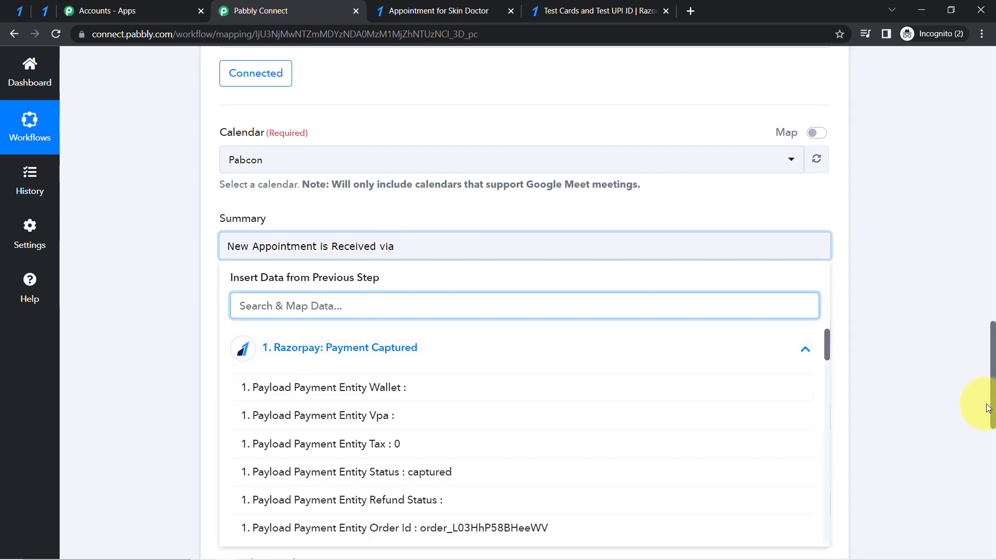
pyautogui.moveTo(993, 415); pyautogui.dragTo(939, 256)
pyautogui.moveTo(829, 257); pyautogui.dragTo(832, 172)
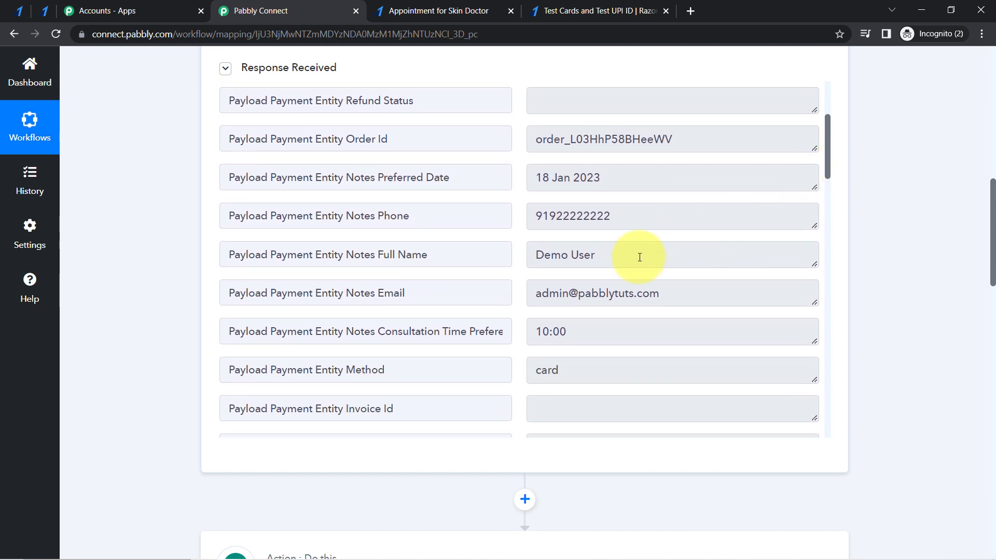
pyautogui.moveTo(993, 219); pyautogui.dragTo(993, 355)
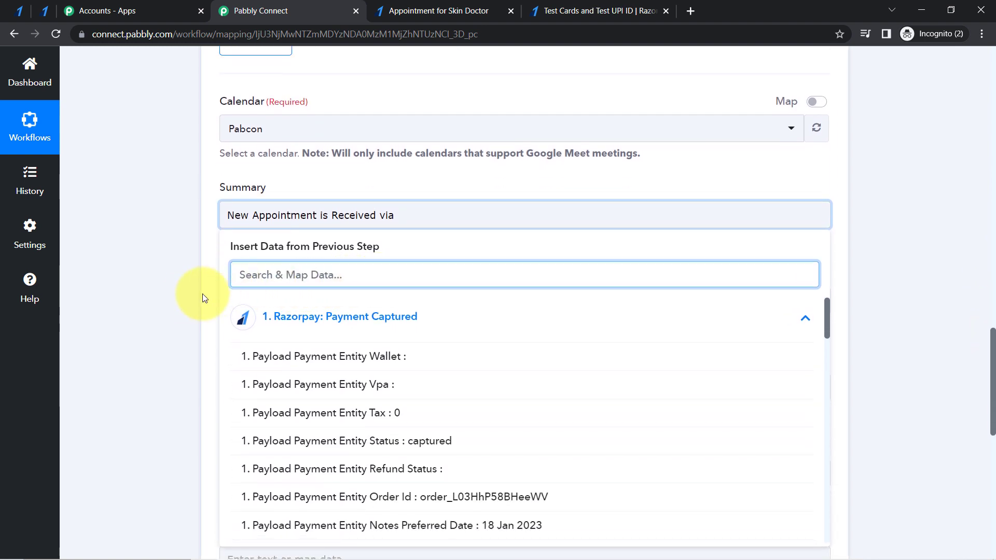
pyautogui.click(181, 294)
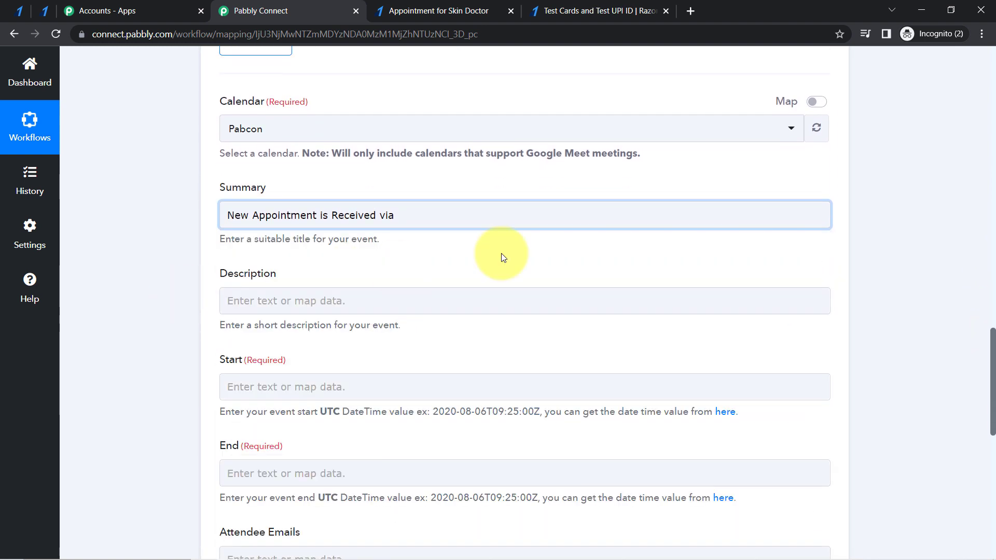
# Map the Razorpay Notes Full Name into the summary and finish it with "& the meeting has been scheduled".
pyautogui.click(419, 222)
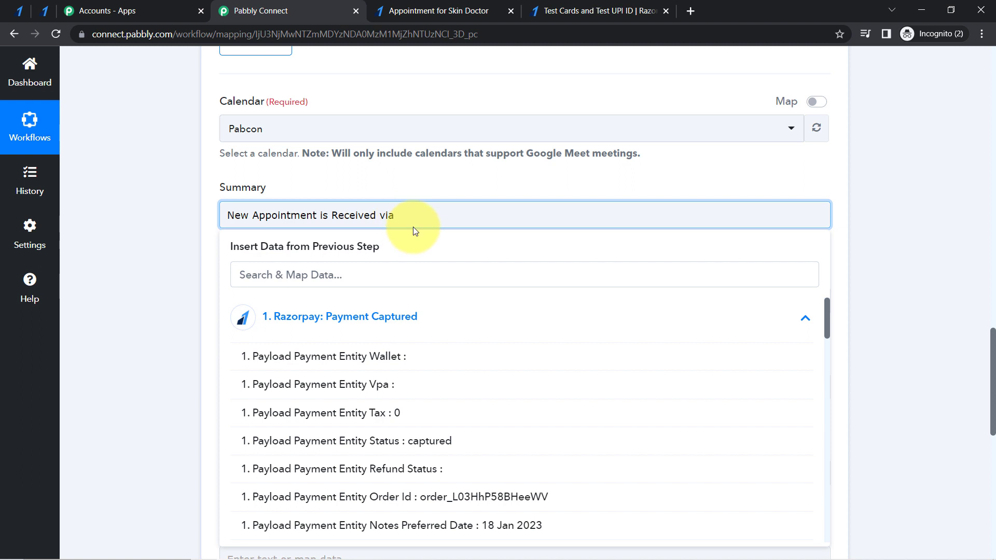
pyautogui.click(331, 280)
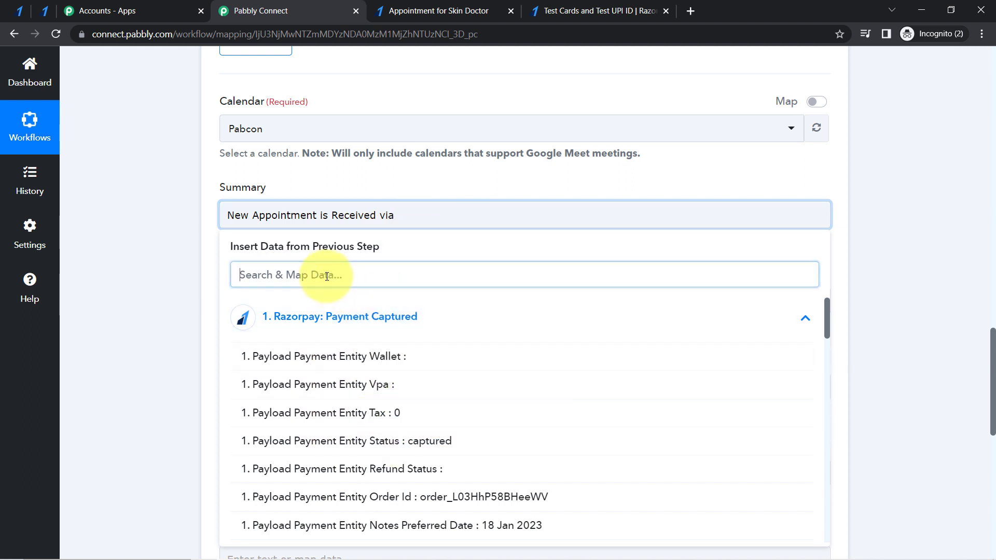
pyautogui.write('dem')
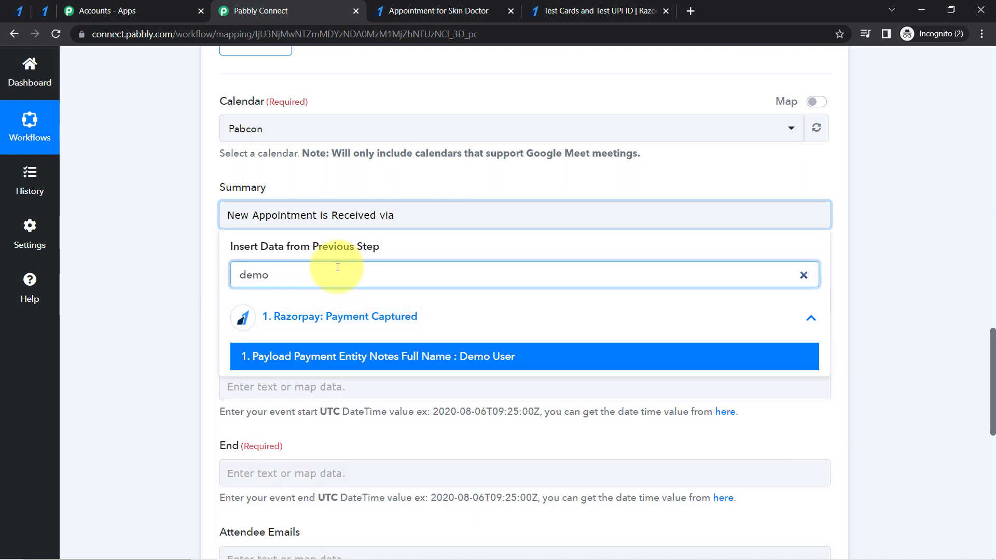
pyautogui.write('o')
pyautogui.click(373, 356)
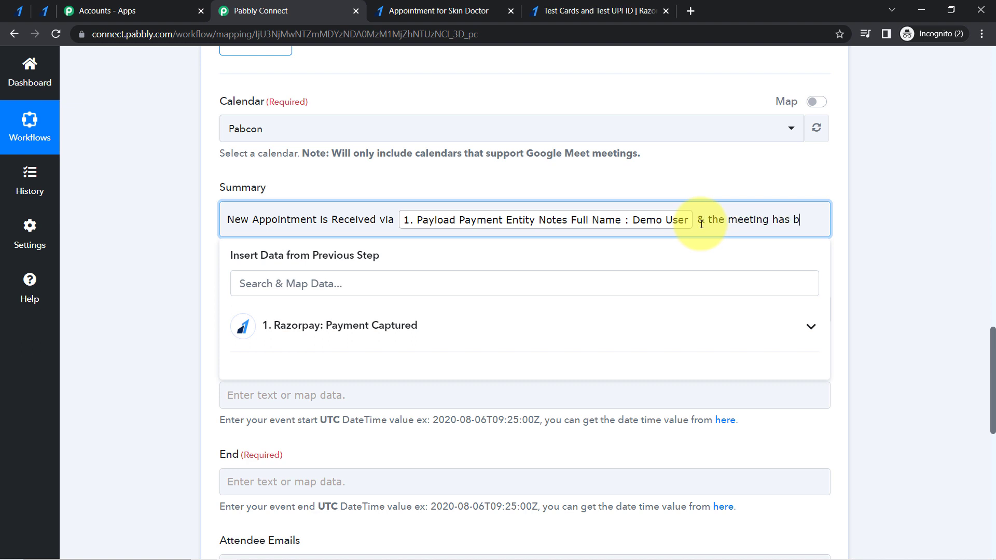
pyautogui.write('scheduled')
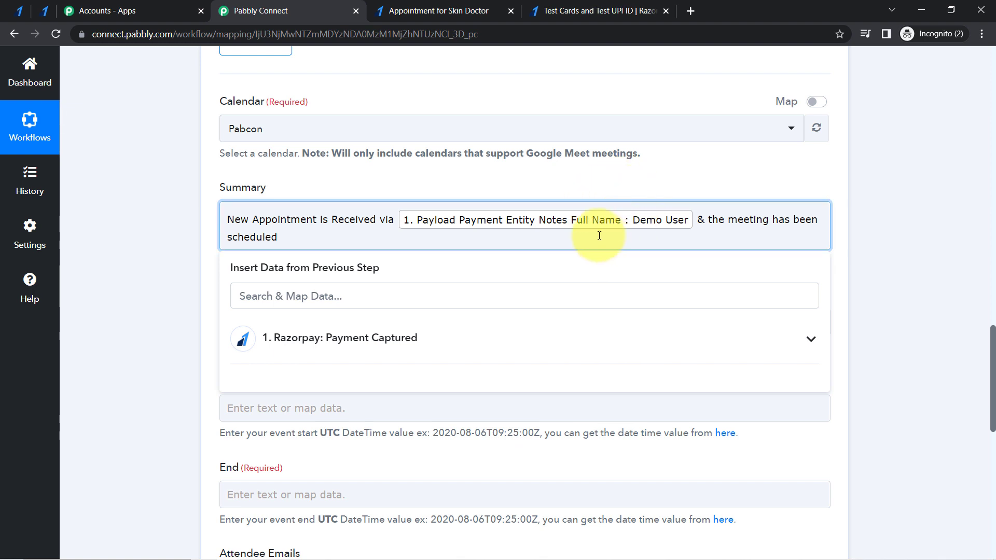
pyautogui.doubleClick(265, 220)
pyautogui.moveTo(719, 219); pyautogui.dragTo(782, 226)
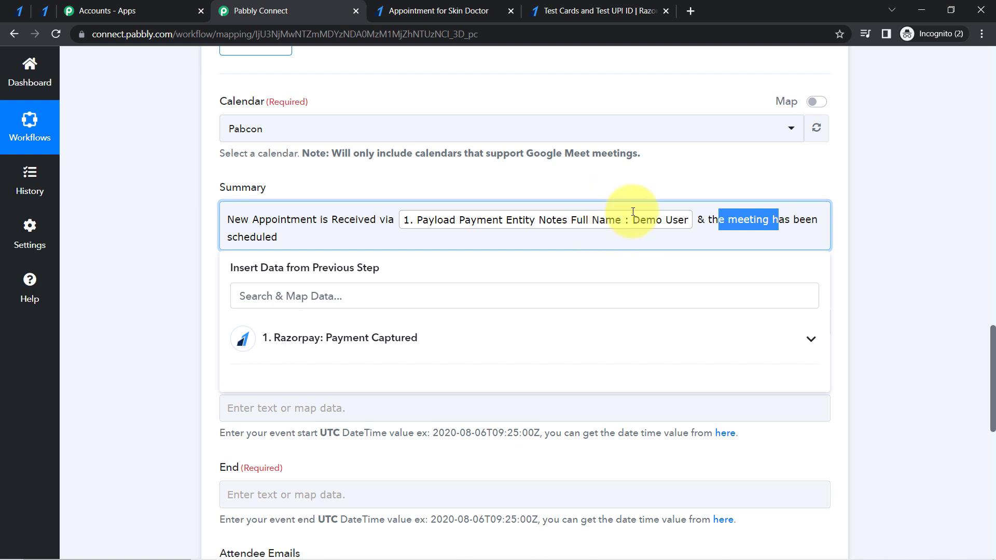
pyautogui.click(203, 298)
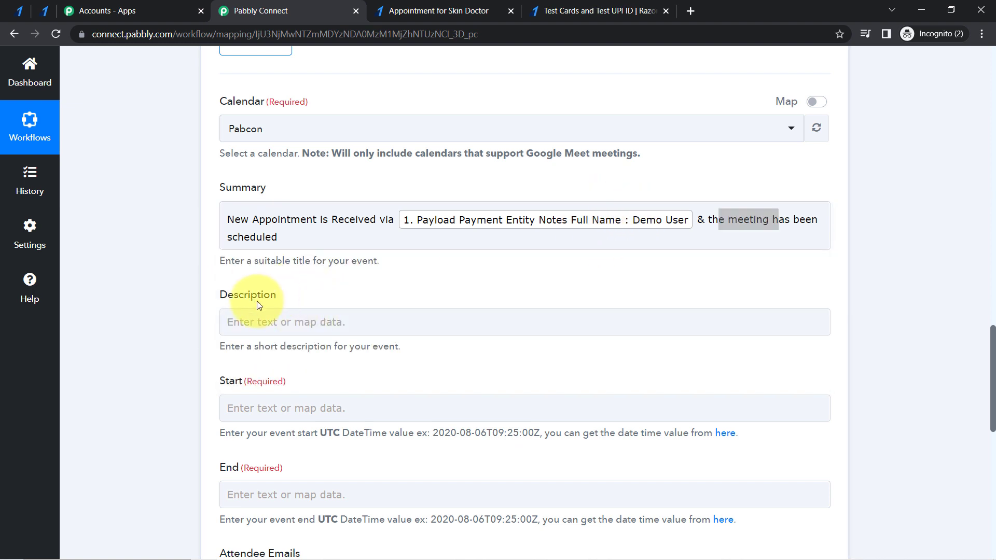
# Fill the description with "New Appointment is Received via", reusing the summary wording, followed by the mapped Razorpay Notes Email.
pyautogui.moveTo(231, 221); pyautogui.dragTo(377, 219)
pyautogui.hotkey('ctrl', 'c')
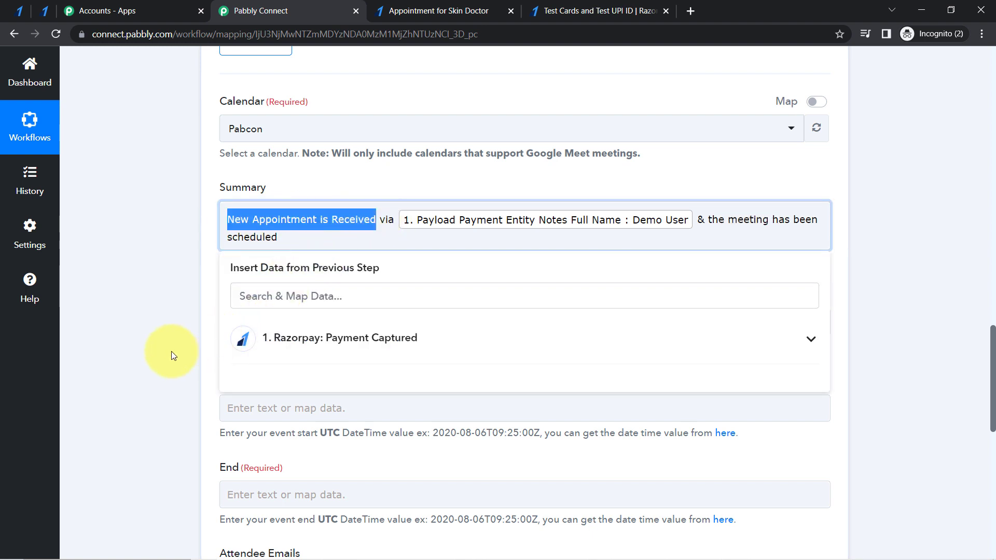
pyautogui.click(169, 351)
pyautogui.click(262, 326)
pyautogui.hotkey('ctrl', 'v')
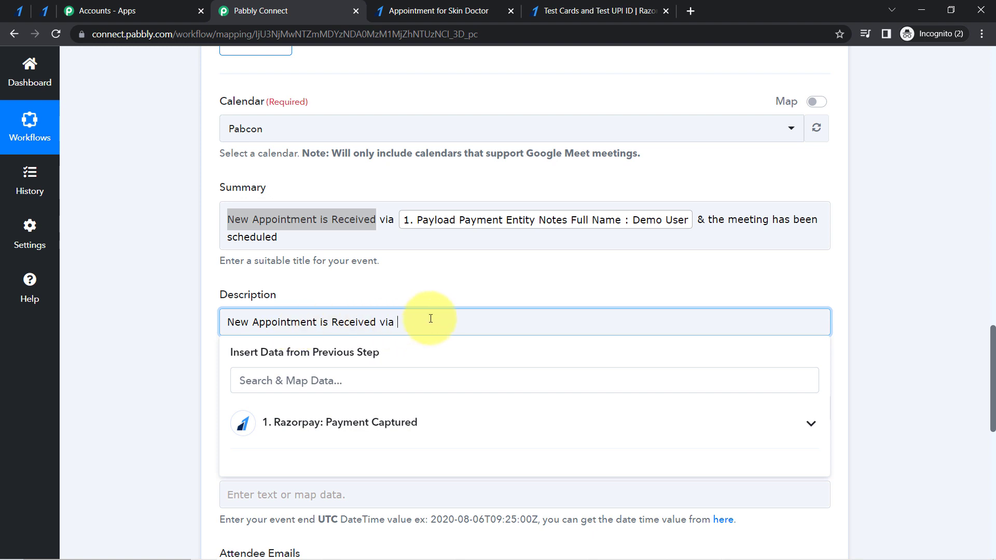
pyautogui.click(311, 387)
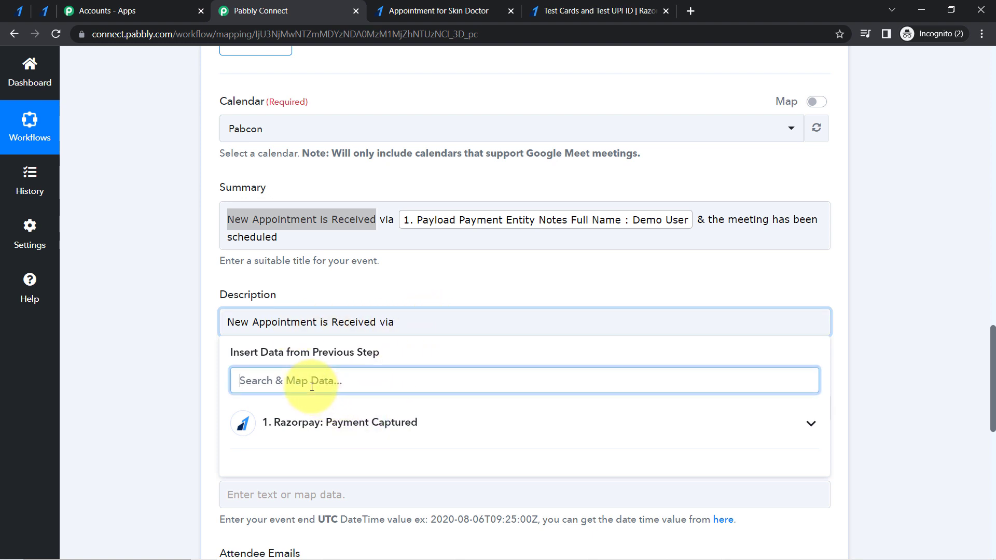
pyautogui.write('@')
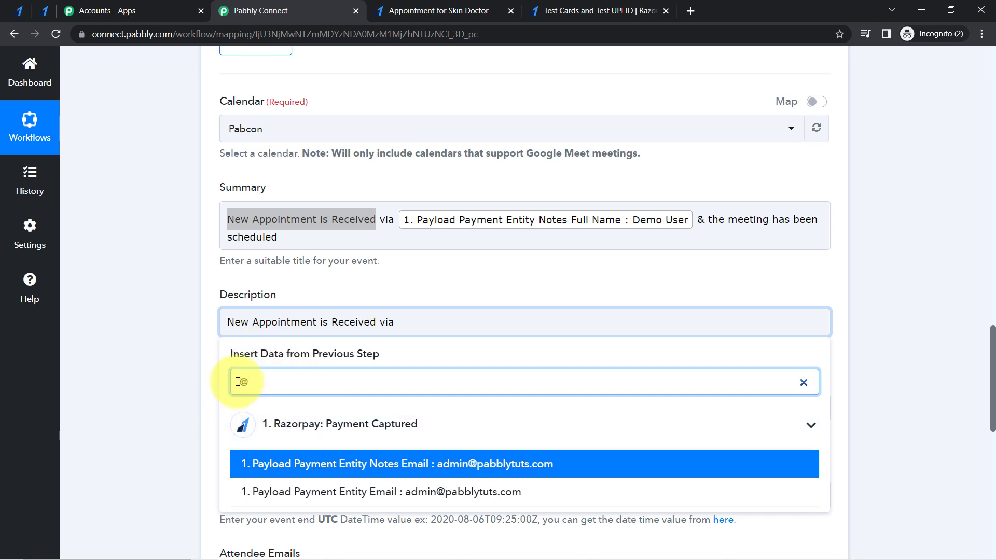
pyautogui.click(442, 465)
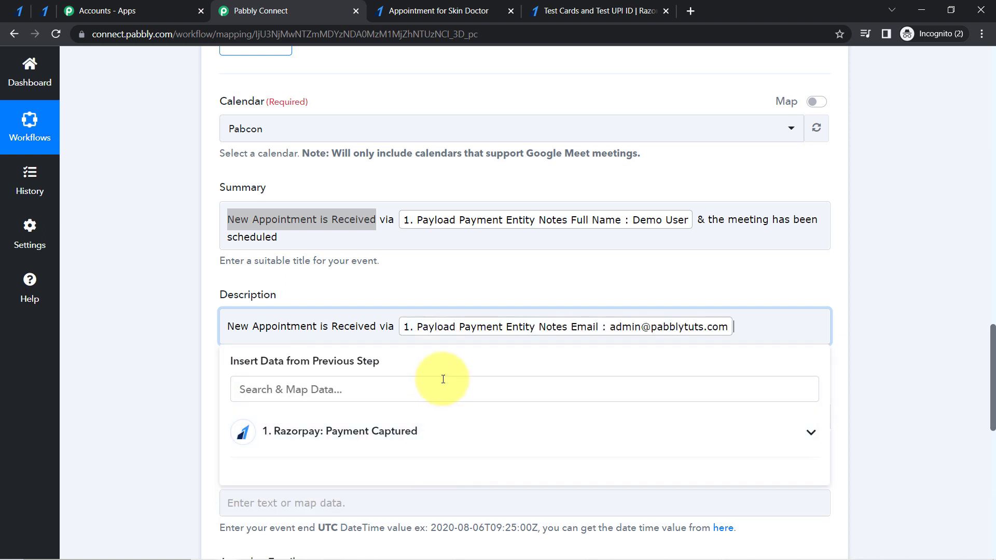
# Read the notes under the meeting's Start and End fields on the required UTC date-time format.
pyautogui.click(116, 383)
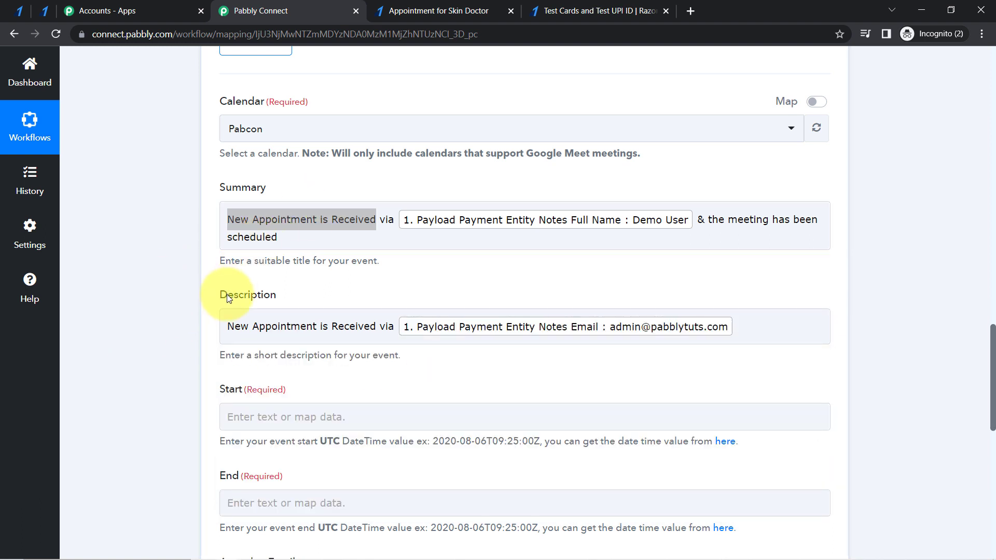
pyautogui.scroll(-2, 990, 282)
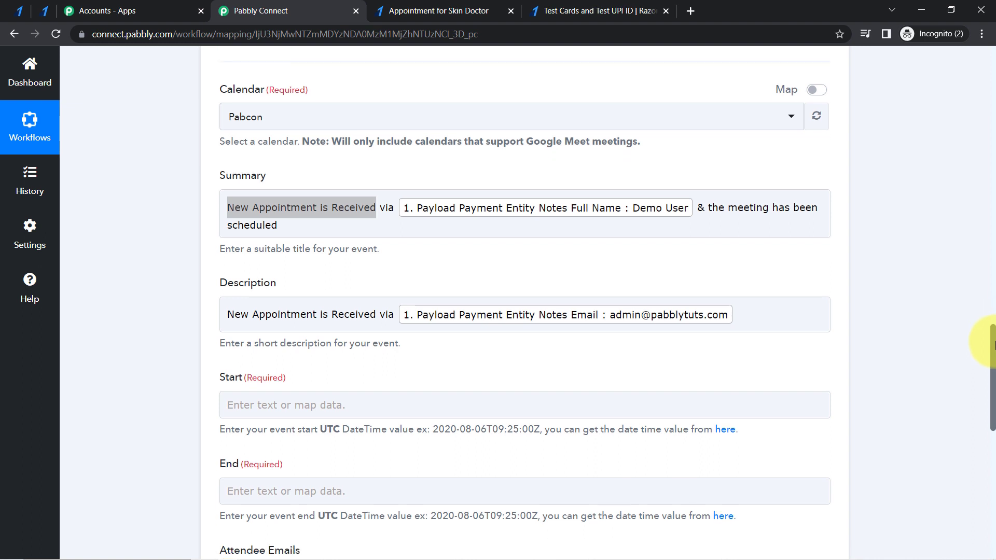
pyautogui.moveTo(994, 356); pyautogui.dragTo(994, 367)
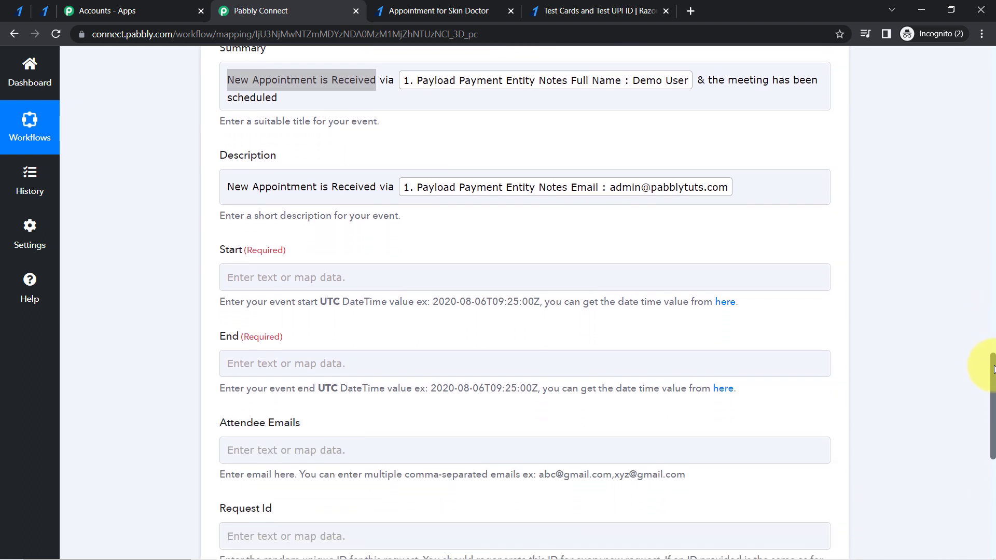
pyautogui.moveTo(393, 384); pyautogui.dragTo(571, 404)
pyautogui.moveTo(222, 302); pyautogui.dragTo(472, 301)
pyautogui.click(330, 320)
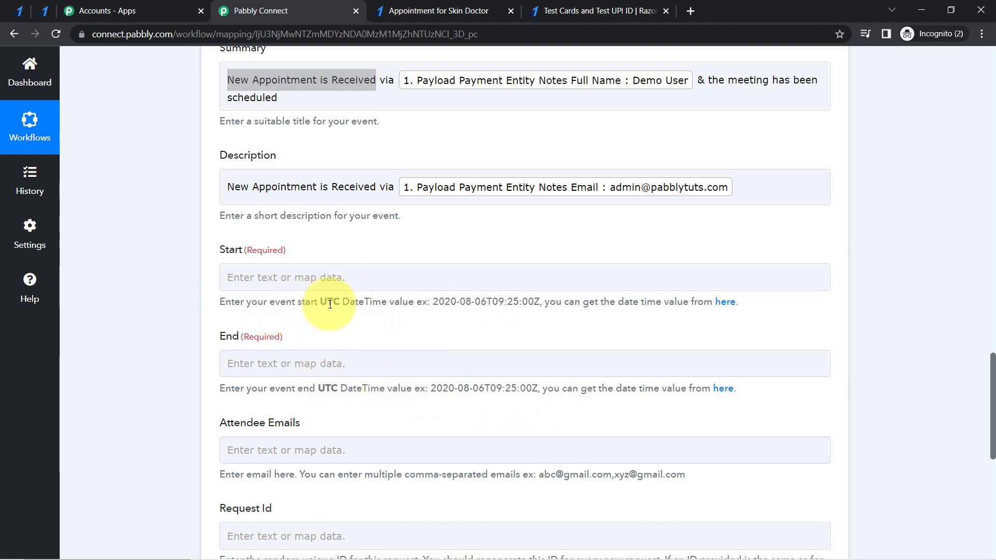
pyautogui.moveTo(320, 302); pyautogui.dragTo(343, 304)
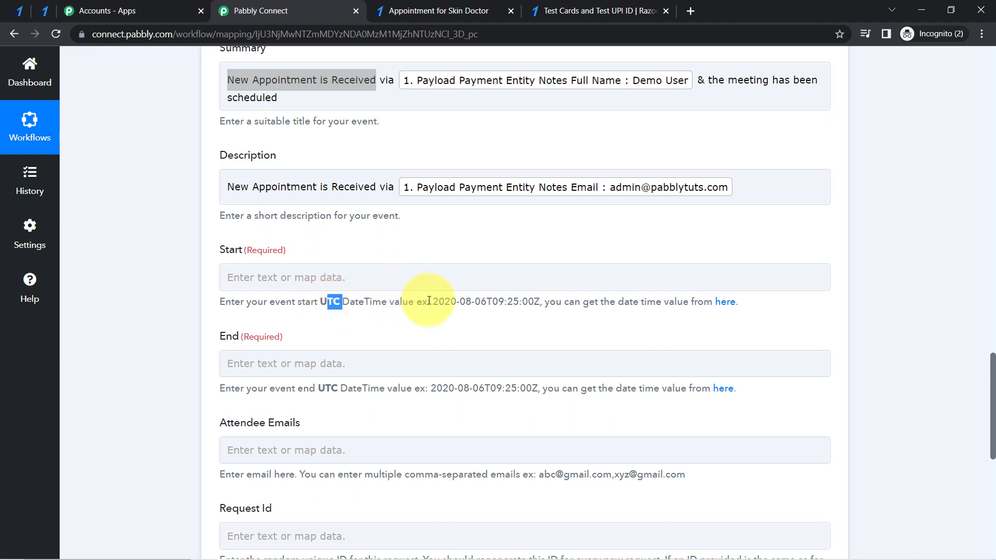
pyautogui.moveTo(433, 302); pyautogui.dragTo(534, 301)
pyautogui.click(491, 301)
pyautogui.moveTo(318, 304); pyautogui.dragTo(373, 304)
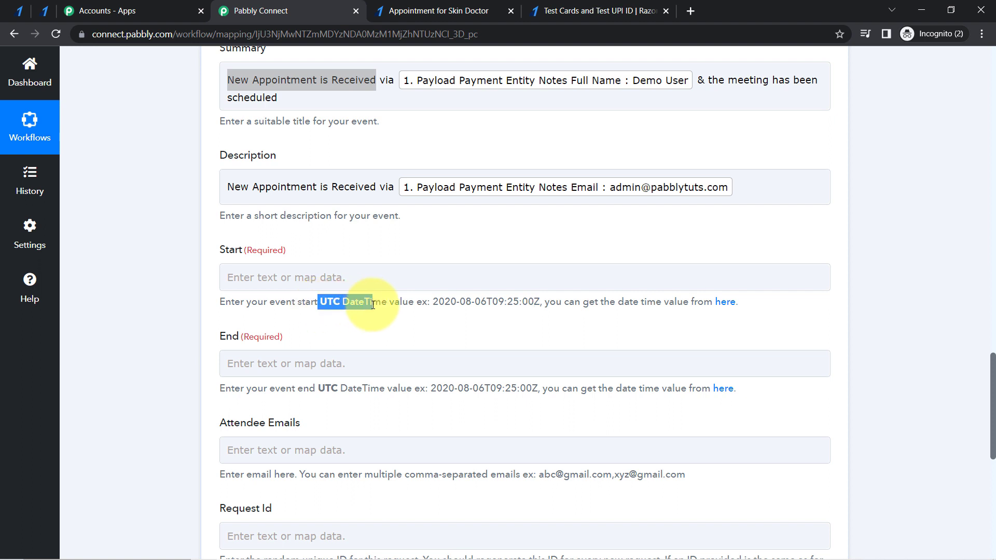
pyautogui.click(373, 305)
pyautogui.moveTo(224, 344); pyautogui.dragTo(274, 341)
pyautogui.moveTo(317, 389); pyautogui.dragTo(574, 390)
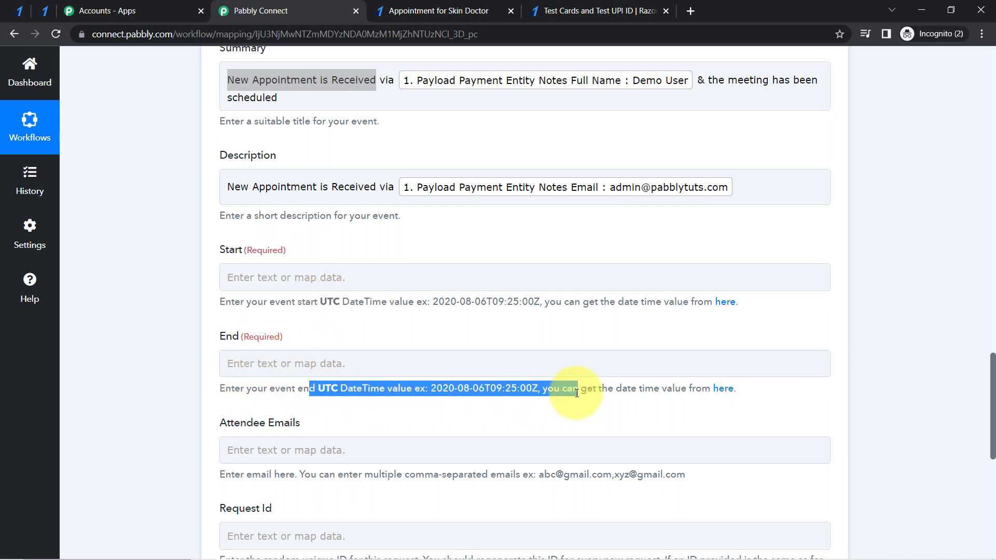
pyautogui.click(582, 373)
pyautogui.moveTo(569, 302); pyautogui.dragTo(683, 304)
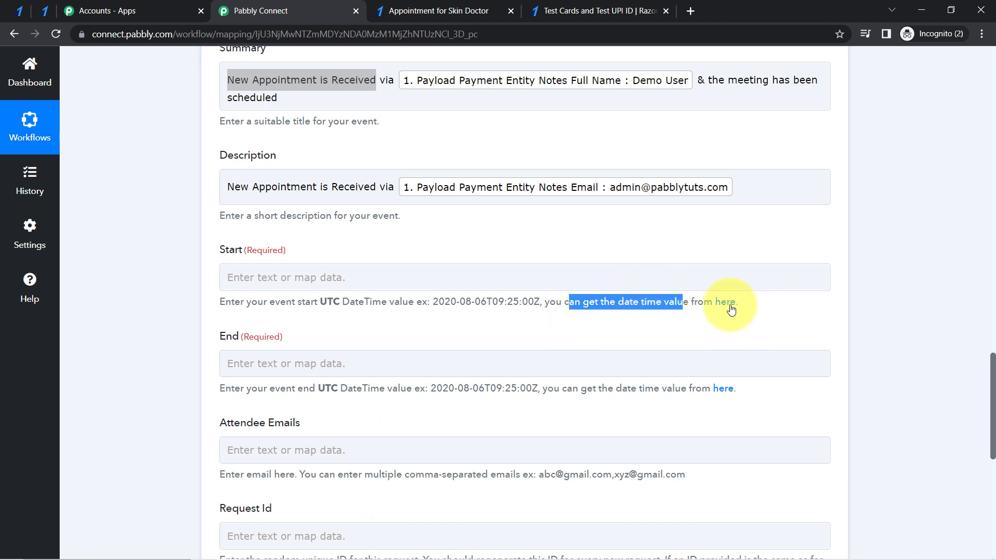
pyautogui.doubleClick(238, 253)
pyautogui.doubleClick(233, 338)
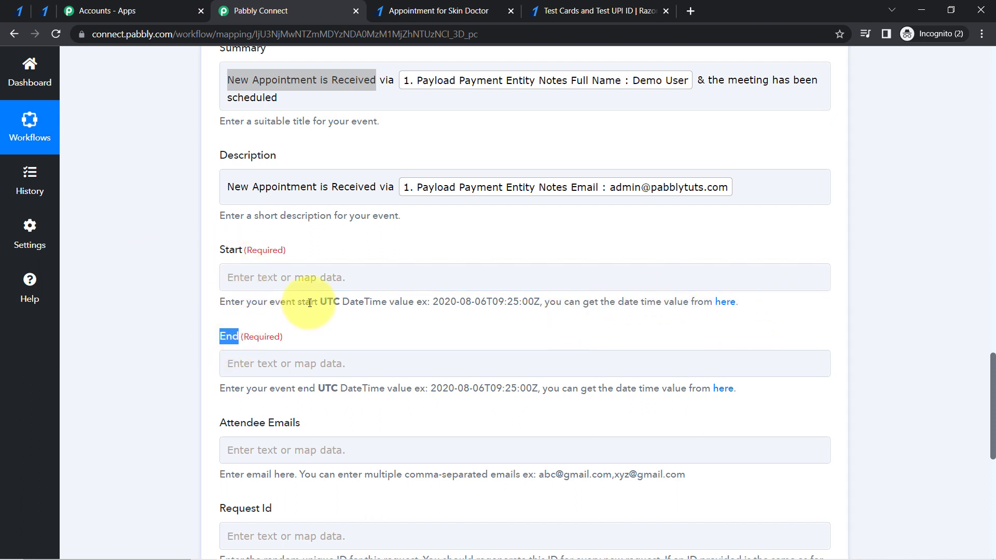
pyautogui.moveTo(311, 302); pyautogui.dragTo(431, 303)
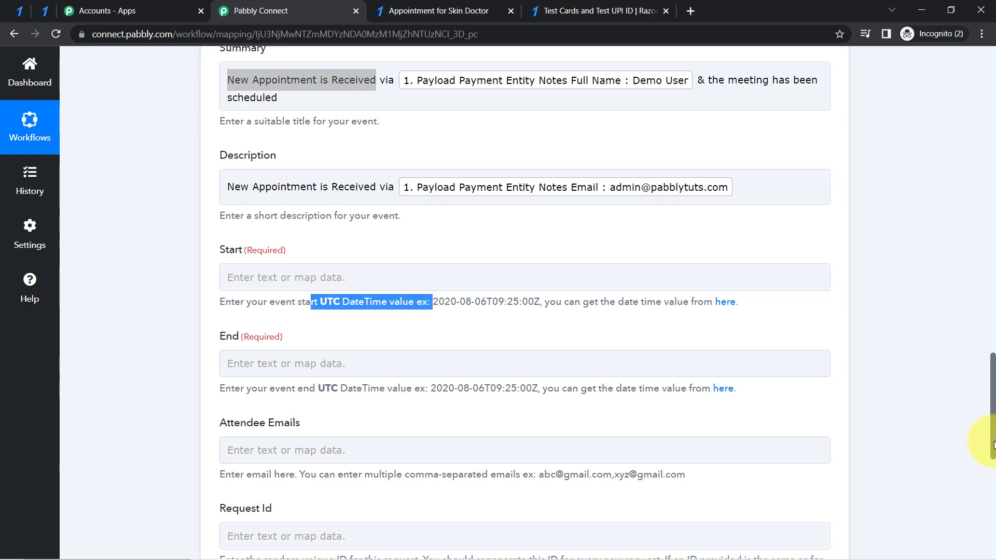
# Check the preferred date and consultation time preference in the Razorpay trigger's received response.
pyautogui.moveTo(993, 444); pyautogui.dragTo(973, 259)
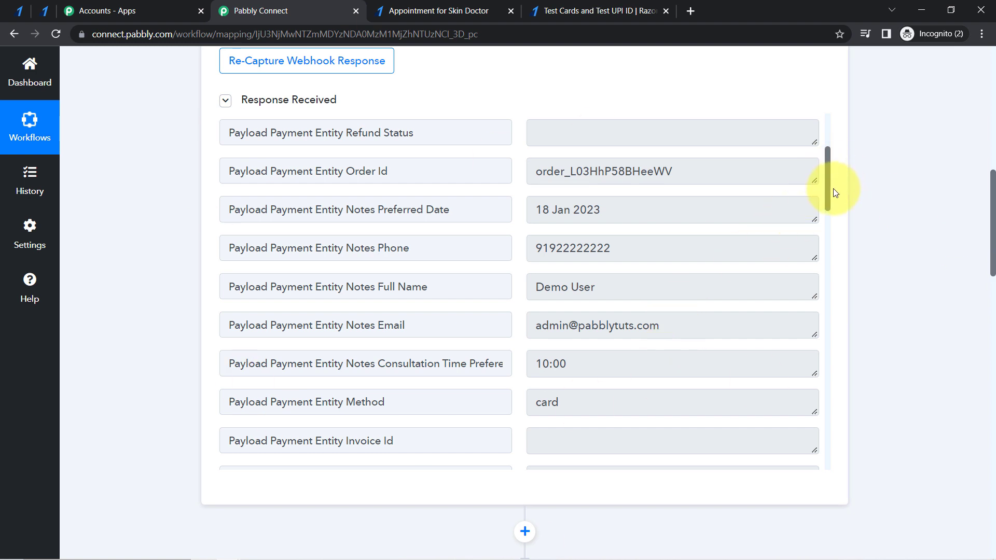
pyautogui.moveTo(829, 193); pyautogui.dragTo(829, 173)
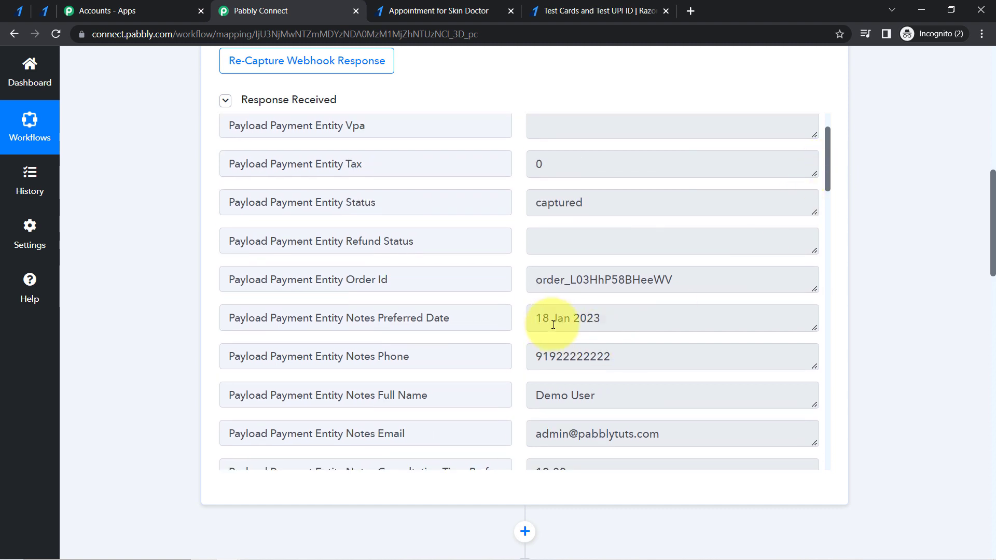
pyautogui.moveTo(553, 324); pyautogui.dragTo(634, 320)
pyautogui.moveTo(831, 166); pyautogui.dragTo(836, 222)
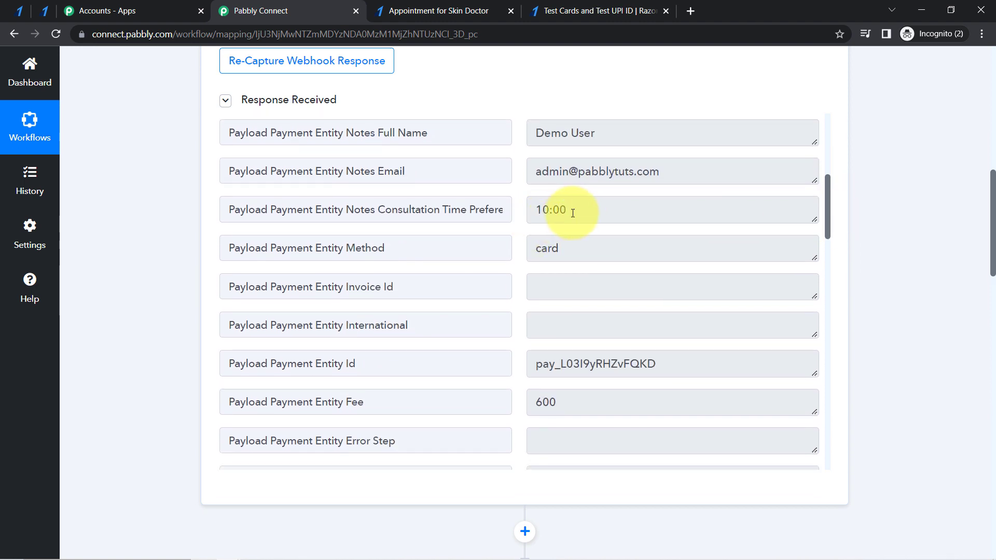
pyautogui.moveTo(569, 211); pyautogui.dragTo(537, 210)
pyautogui.click(587, 204)
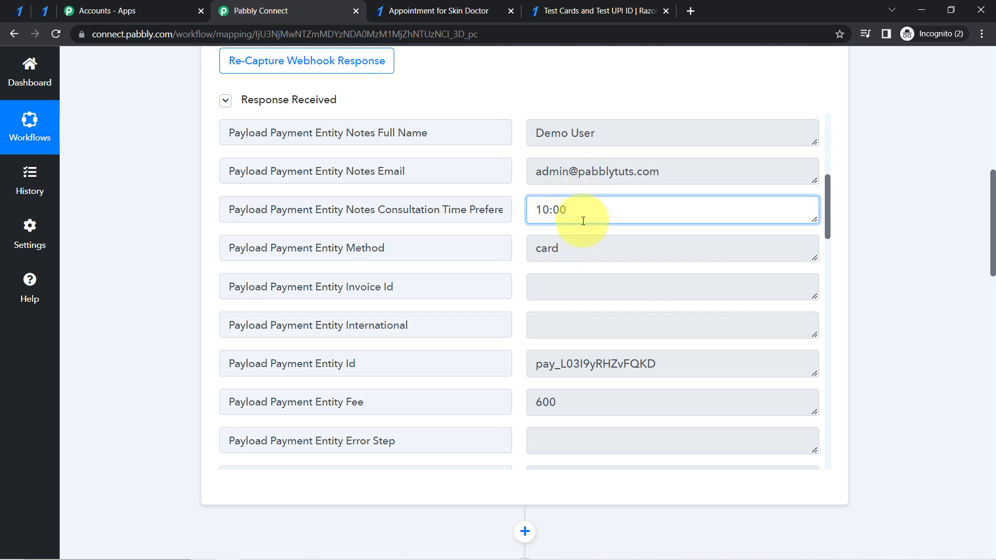
pyautogui.scroll(-1, 554, 194)
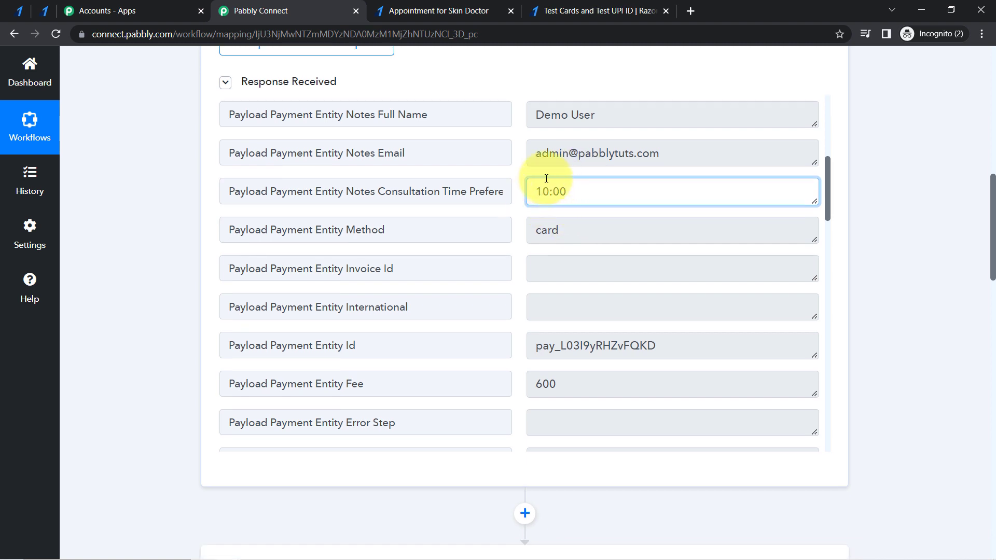
pyautogui.moveTo(828, 211); pyautogui.dragTo(824, 179)
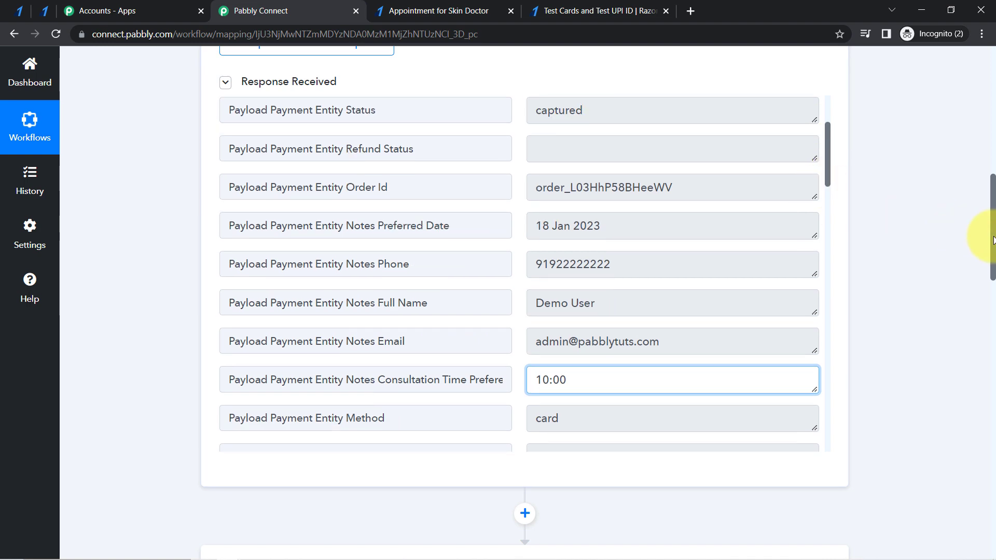
# Compare the example format for the meeting's Start field with the preferred date and consultation time in the Razorpay response.
pyautogui.moveTo(993, 253); pyautogui.dragTo(986, 413)
pyautogui.moveTo(433, 357); pyautogui.dragTo(559, 358)
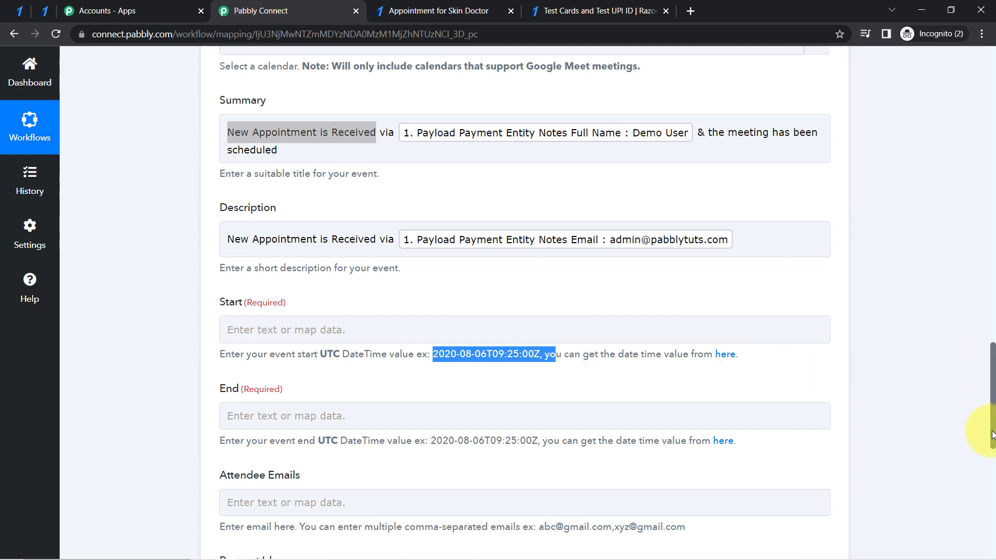
pyautogui.moveTo(992, 435); pyautogui.dragTo(970, 284)
pyautogui.moveTo(564, 113); pyautogui.dragTo(623, 114)
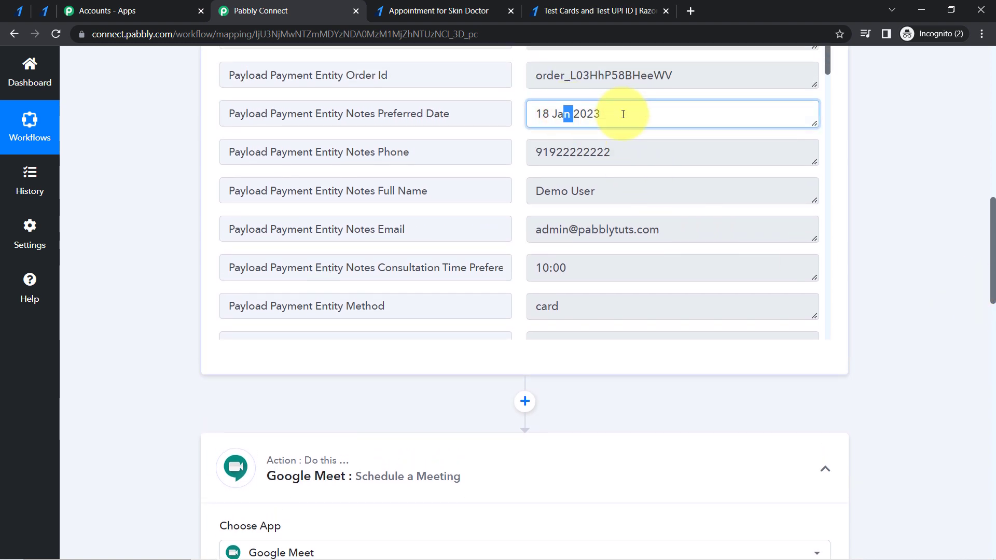
pyautogui.moveTo(542, 268); pyautogui.dragTo(569, 268)
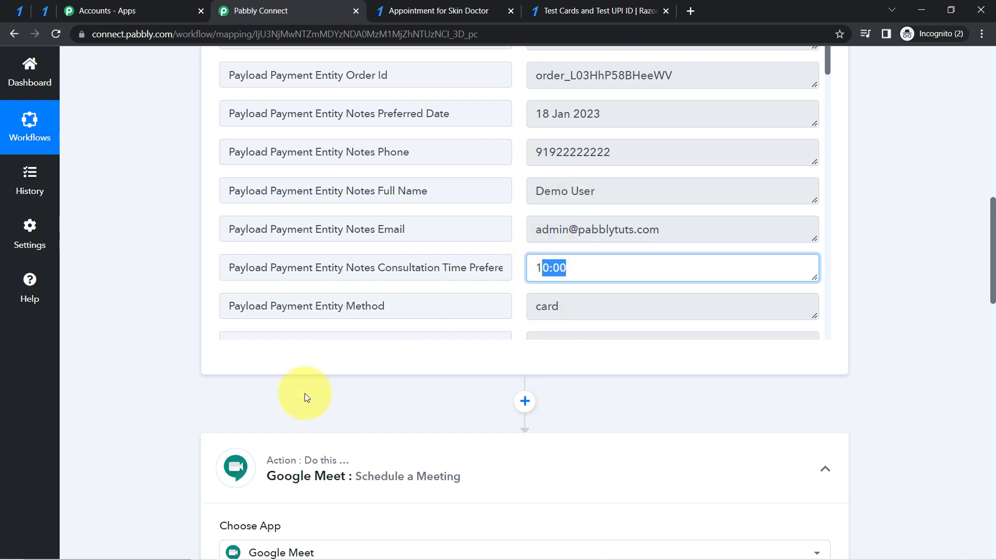
# Insert an action step between the Razorpay trigger and Google Meet, using Date/Time Formatter by Pabbly as its app.
pyautogui.click(523, 403)
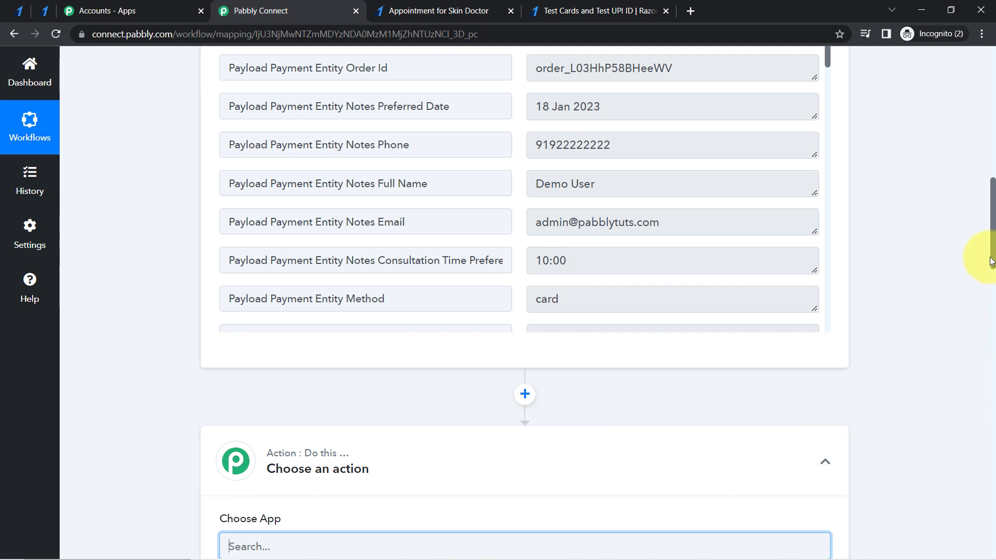
pyautogui.moveTo(992, 270); pyautogui.dragTo(990, 317)
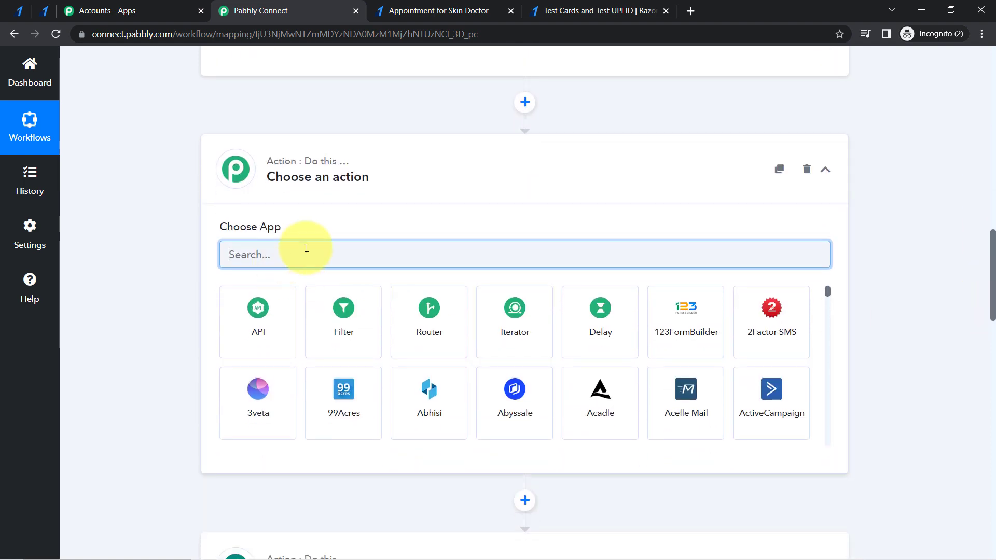
pyautogui.write('date')
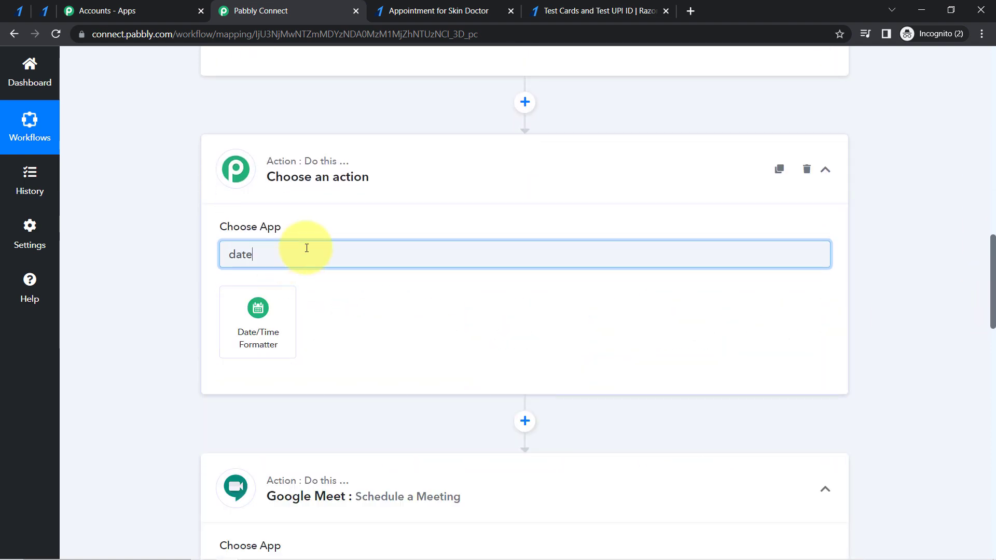
pyautogui.click(257, 311)
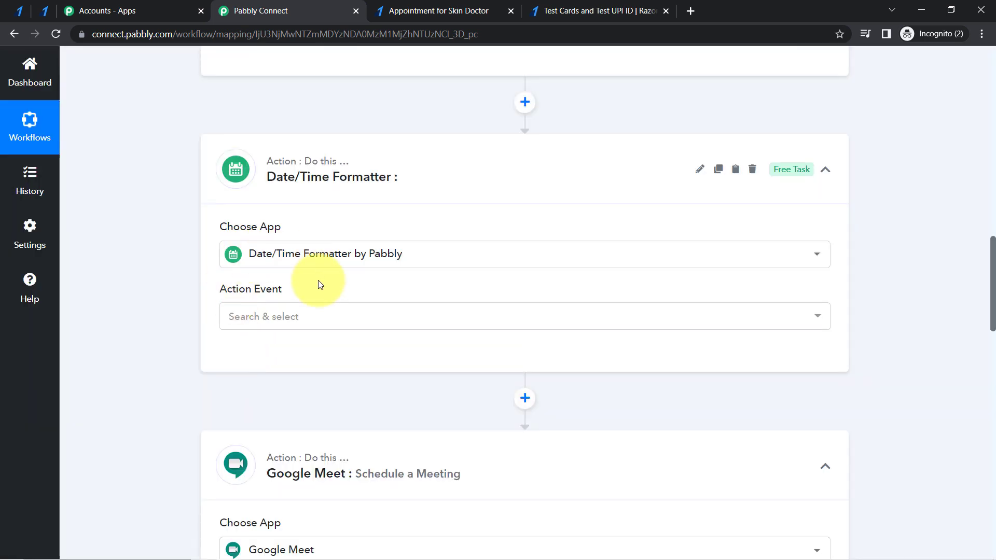
# Set the formatter's action event to Format Date with Time Zone and connect it.
pyautogui.click(293, 320)
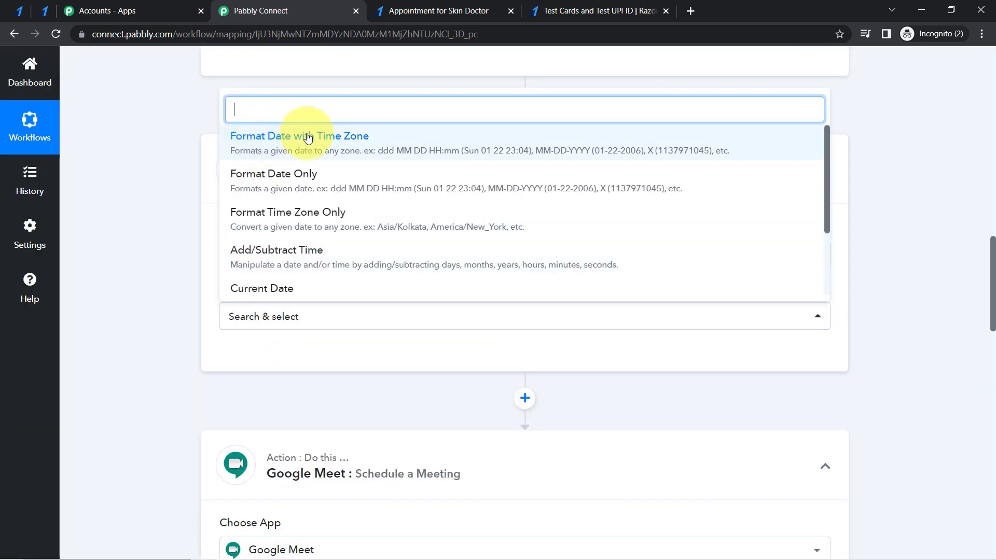
pyautogui.click(262, 143)
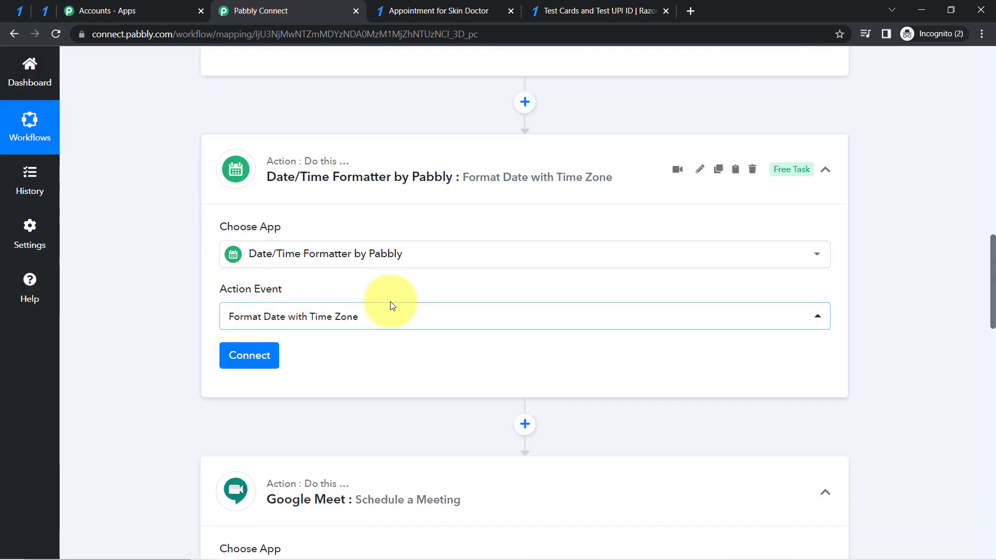
pyautogui.click(240, 370)
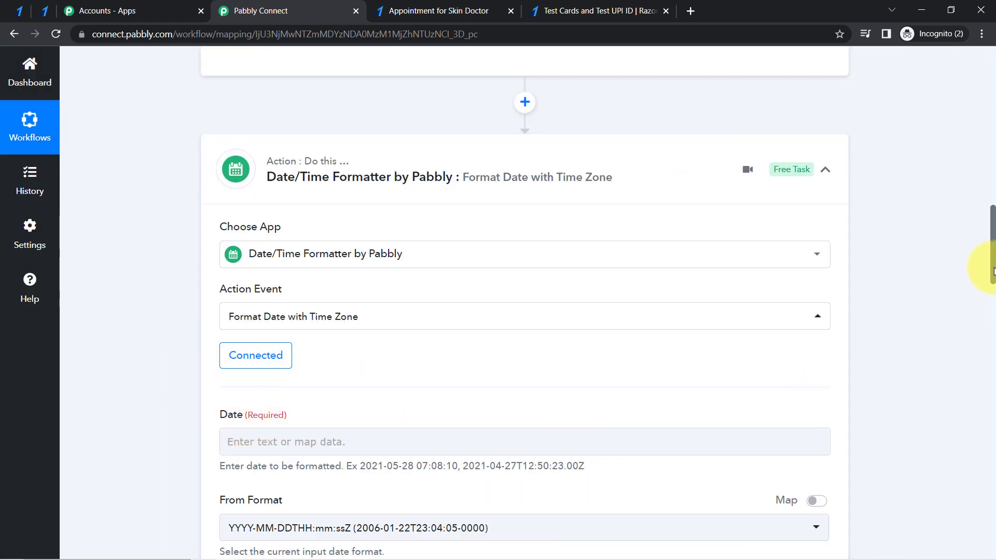
# Read the formatter's Date field hint and map the Razorpay Notes Preferred Date into that field.
pyautogui.moveTo(994, 270); pyautogui.dragTo(992, 298)
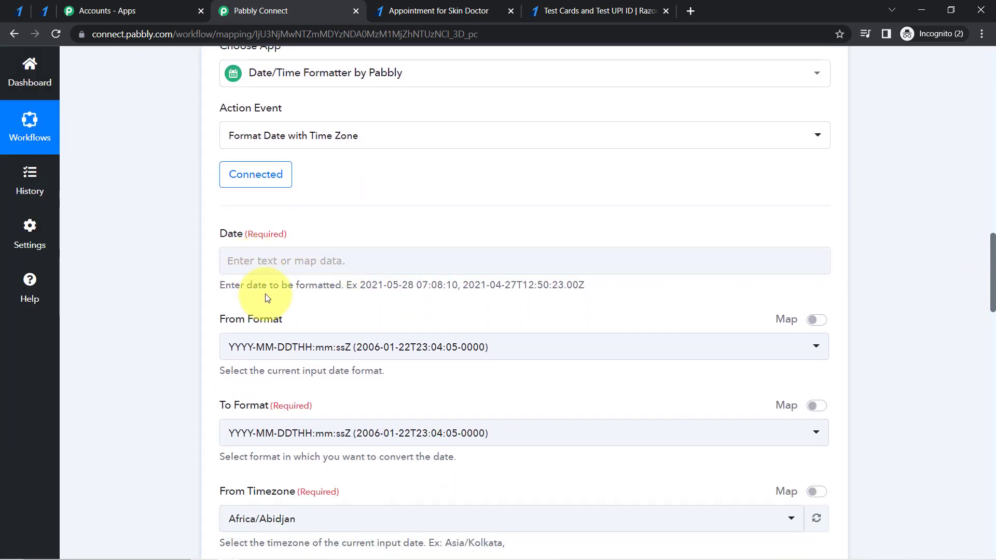
pyautogui.moveTo(246, 285); pyautogui.dragTo(373, 284)
pyautogui.click(295, 282)
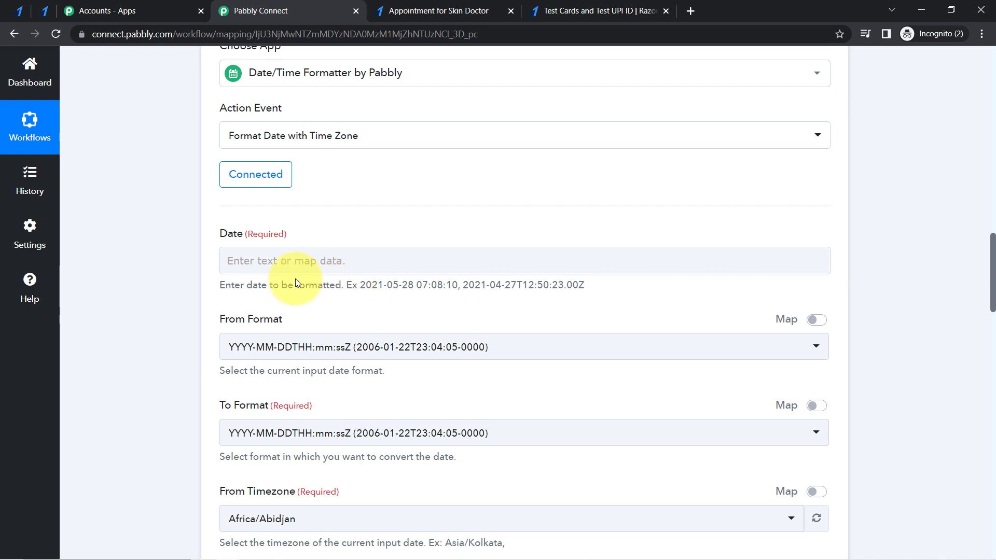
pyautogui.click(236, 257)
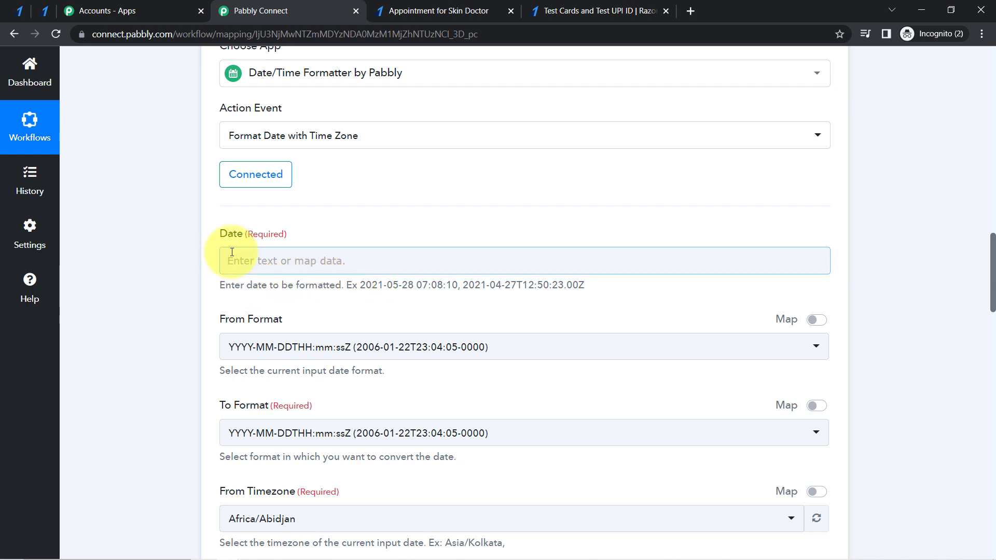
pyautogui.click(261, 260)
pyautogui.click(290, 363)
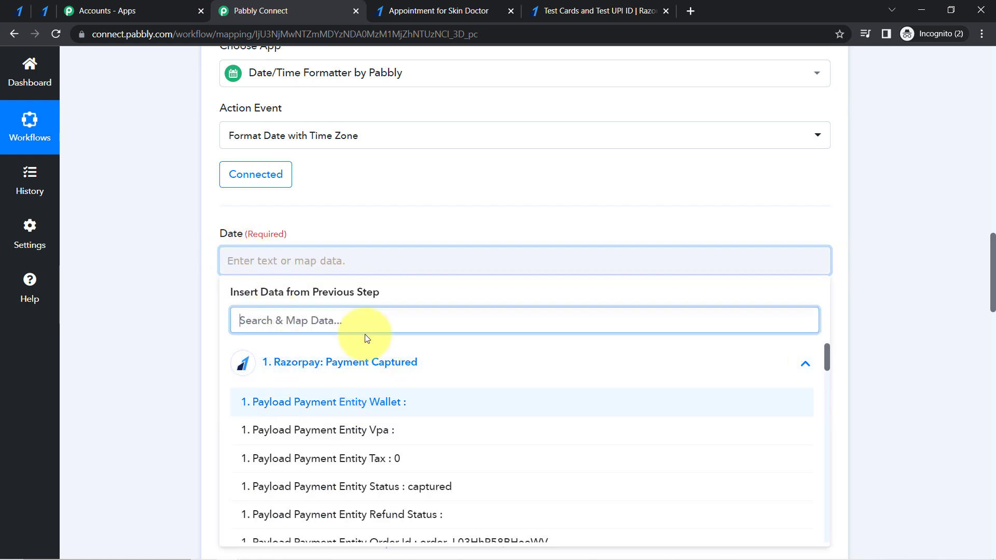
pyautogui.write('date')
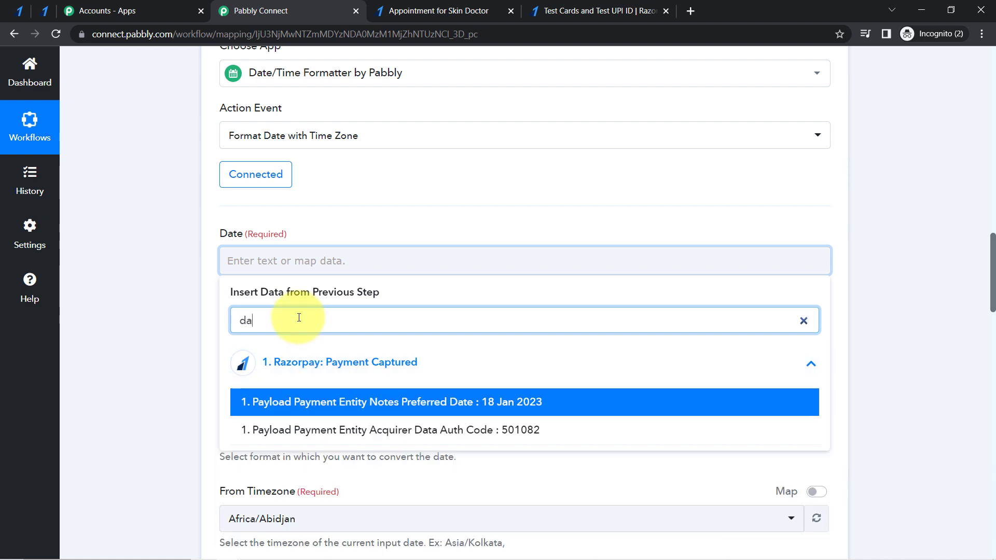
pyautogui.click(511, 410)
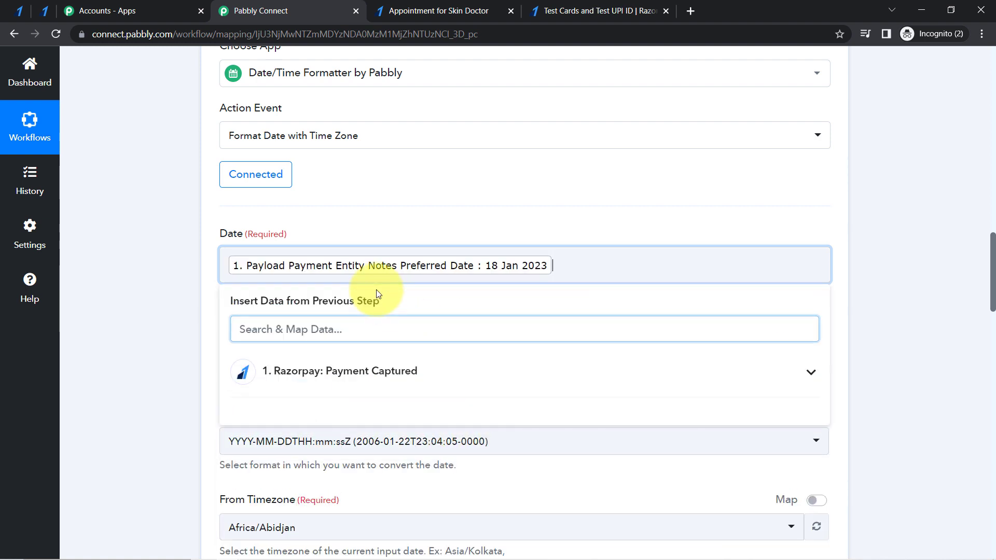
# Map the Razorpay Notes Consultation Time Preference into the formatter's Date field after the preferred date.
pyautogui.click(275, 331)
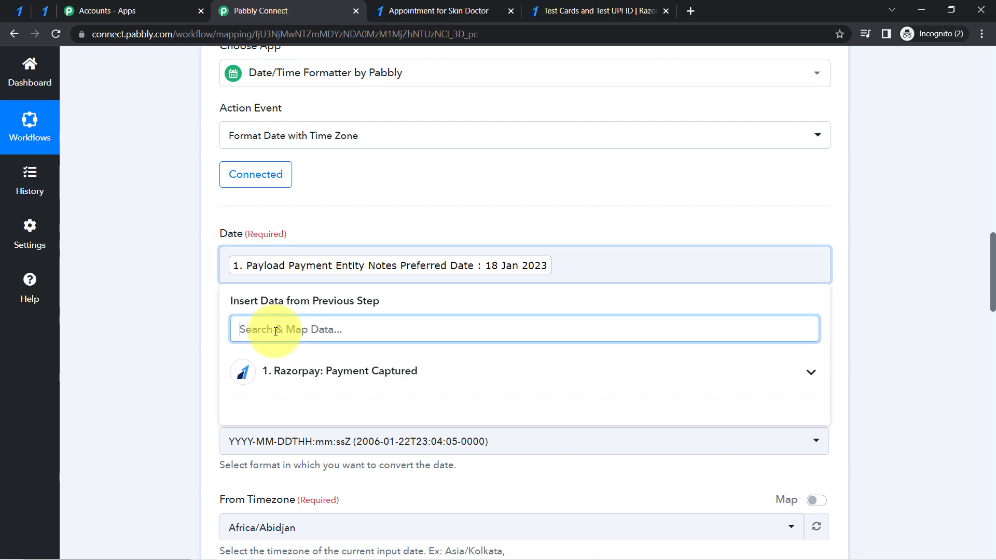
pyautogui.write('time')
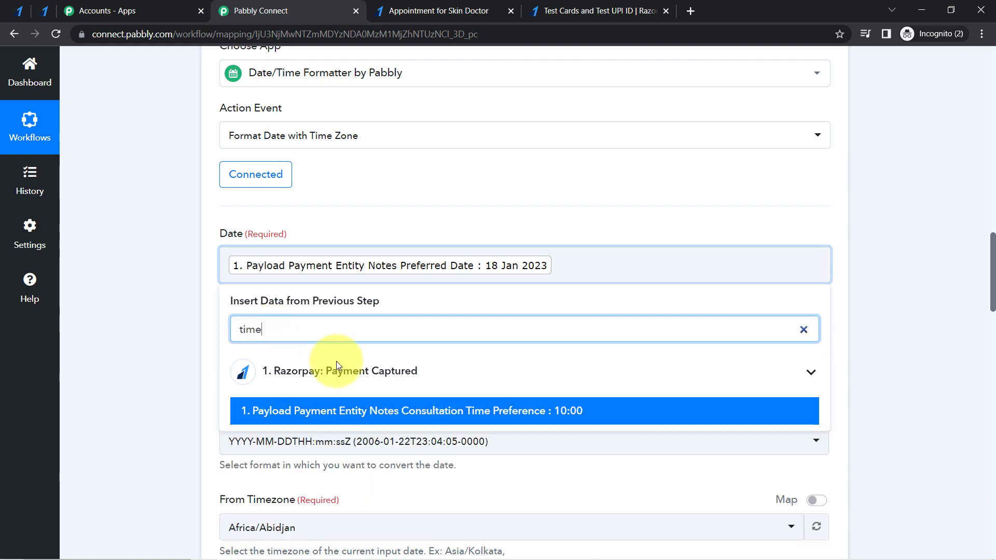
pyautogui.click(562, 415)
pyautogui.click(501, 295)
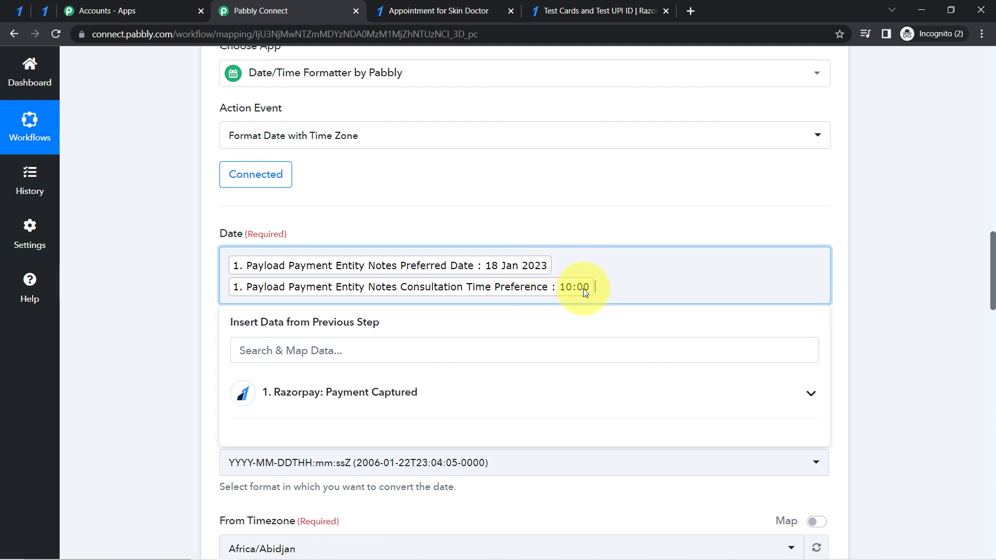
# Set the formatter's From Format to MMMM DD YYYY HH:mm:ss (January 22 2006 23:04:05).
pyautogui.click(126, 368)
pyautogui.moveTo(219, 357); pyautogui.dragTo(257, 359)
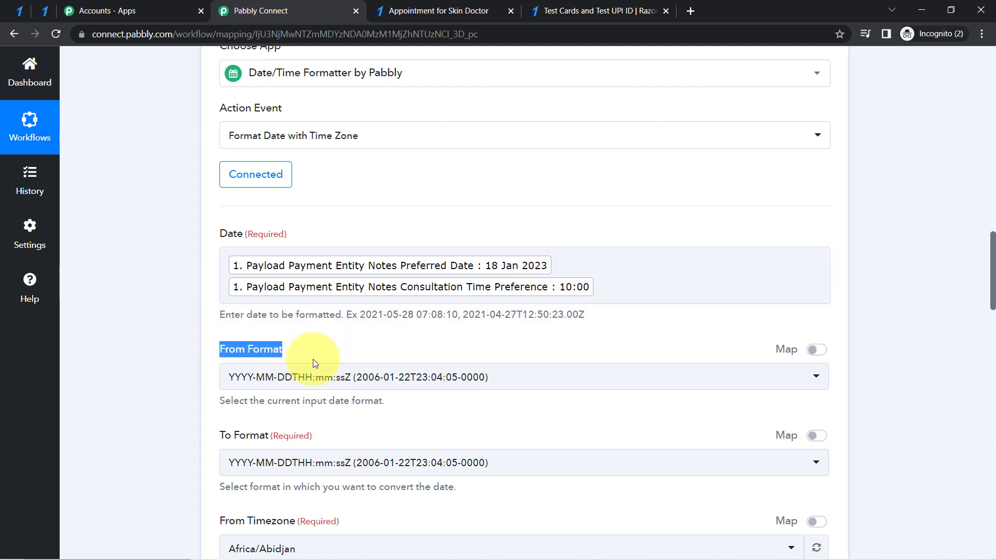
pyautogui.click(606, 262)
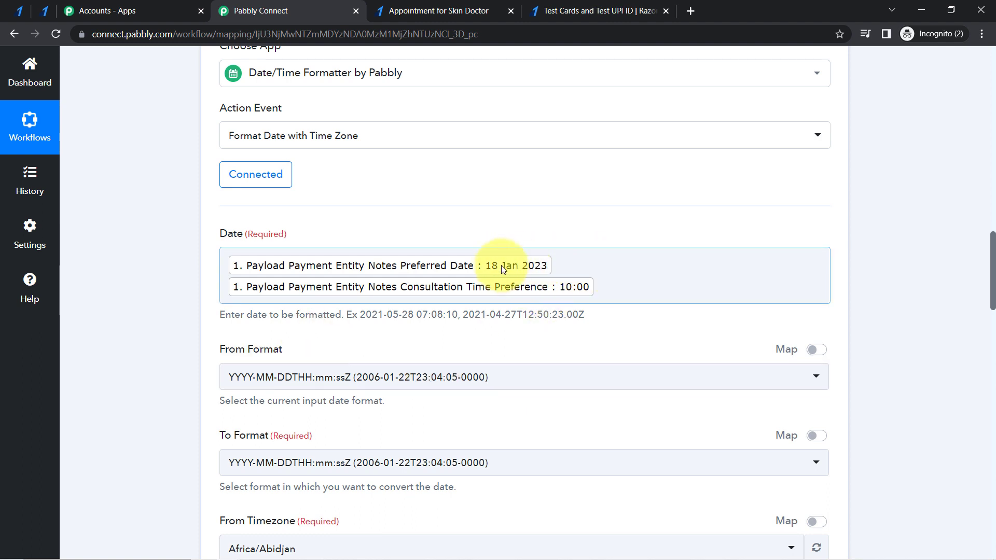
pyautogui.click(389, 377)
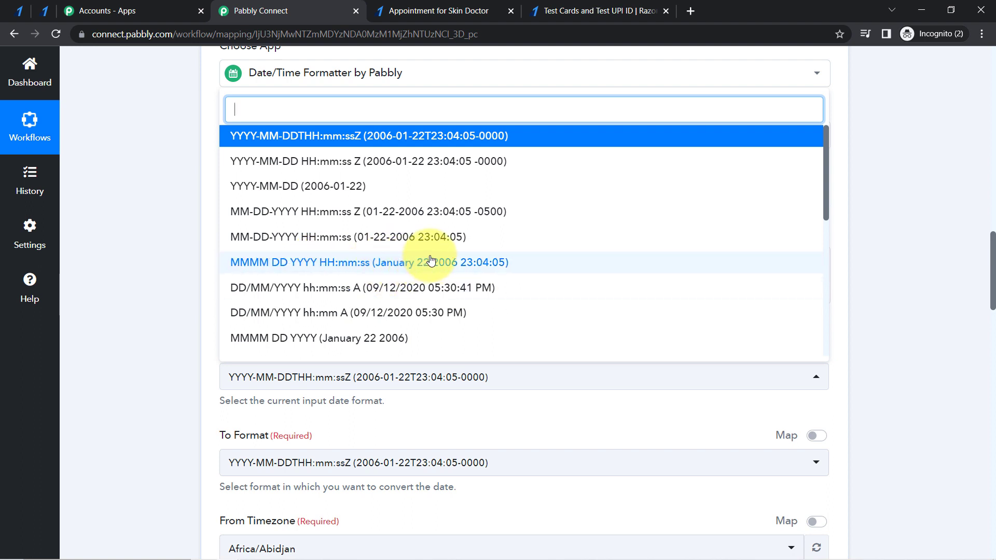
pyautogui.click(476, 265)
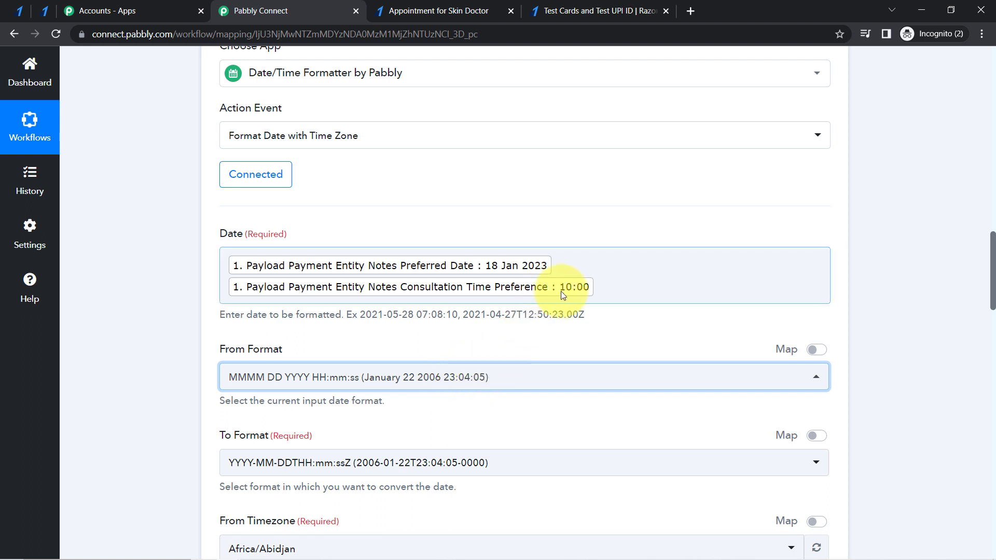
# Append ":00" as seconds after the mapped Consultation Time Preference in the formatter's Date field.
pyautogui.click(602, 286)
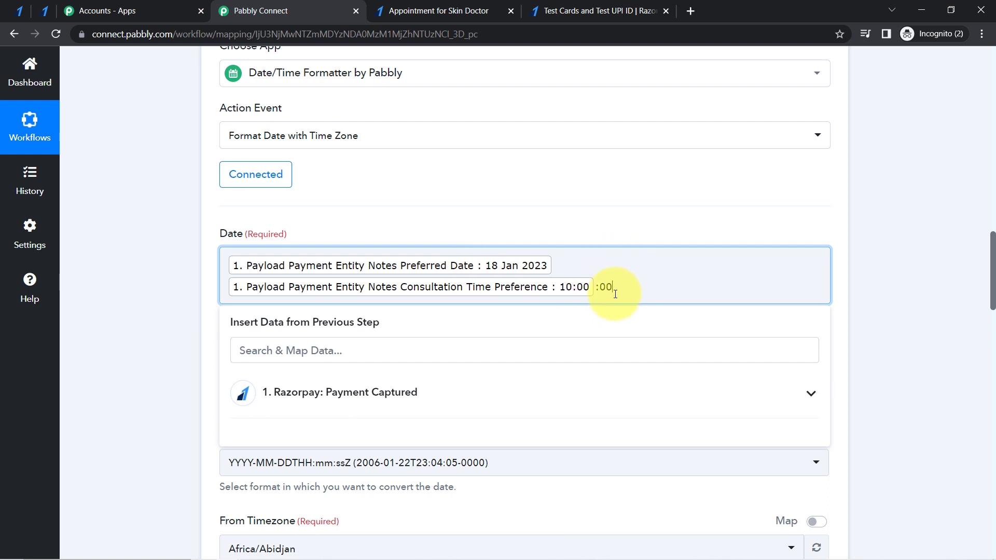
pyautogui.click(143, 393)
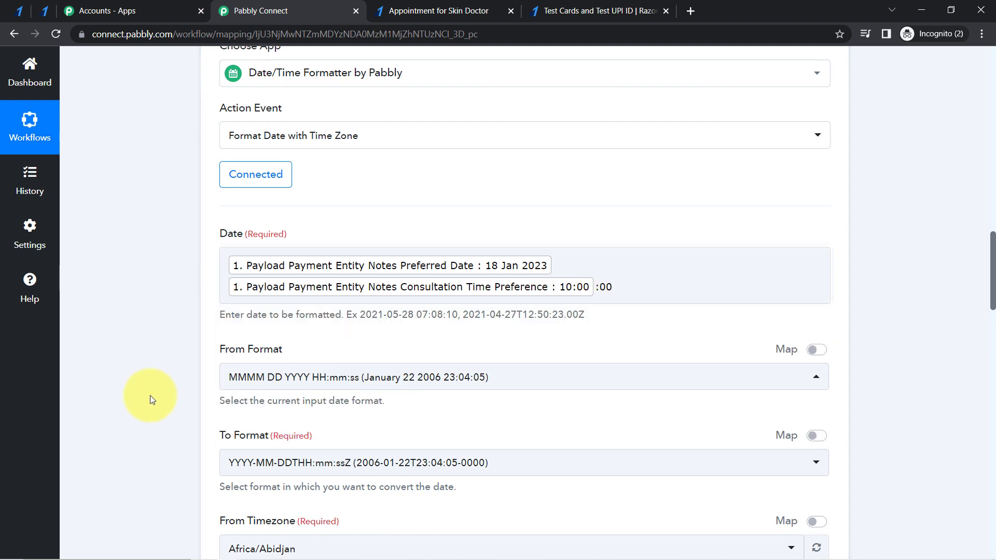
pyautogui.click(236, 375)
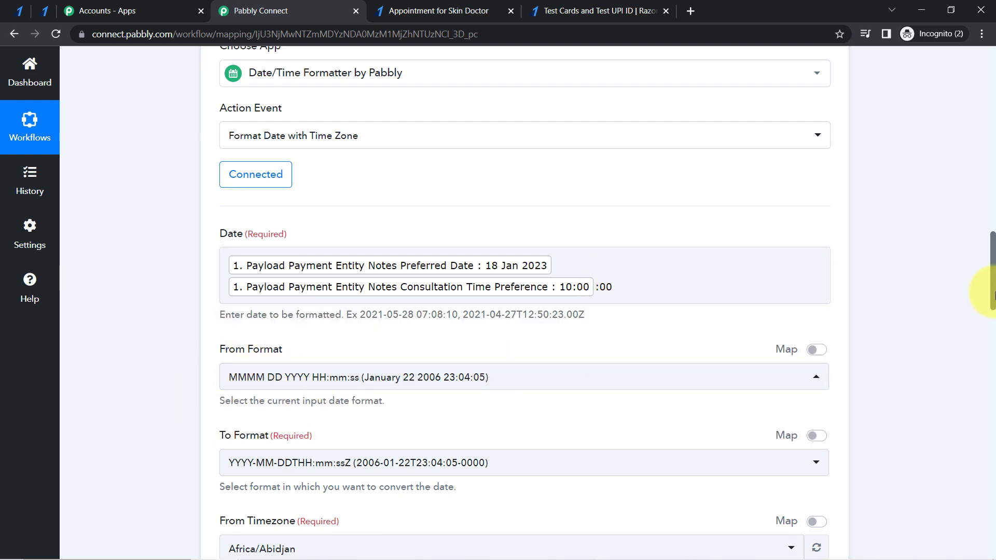
# Check the example format under Google Meet's Start field and set the formatter's To Format to YYYY-MM-DDTHH:mm:ss[Z] (2018-11-29T13:00:46Z).
pyautogui.moveTo(994, 293); pyautogui.dragTo(993, 317)
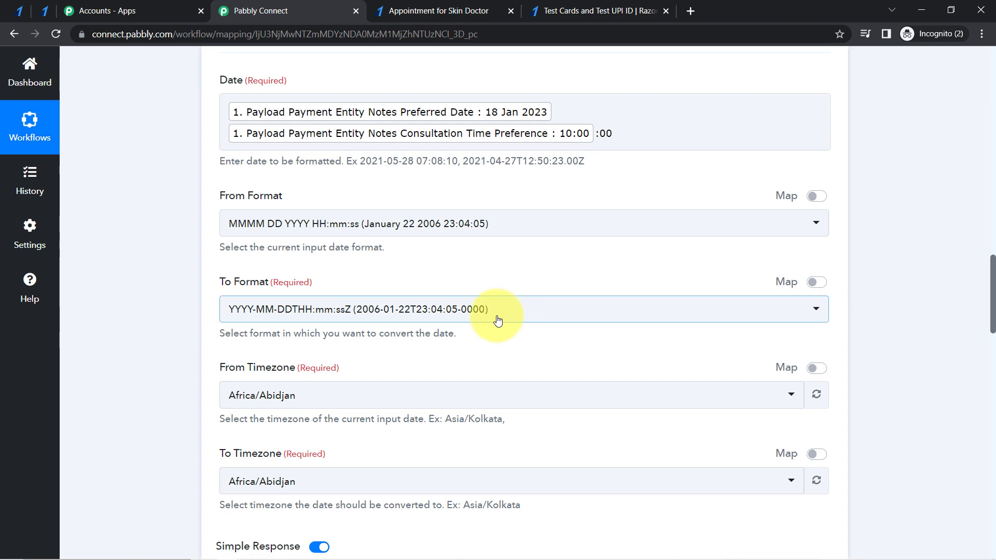
pyautogui.moveTo(994, 304); pyautogui.dragTo(978, 440)
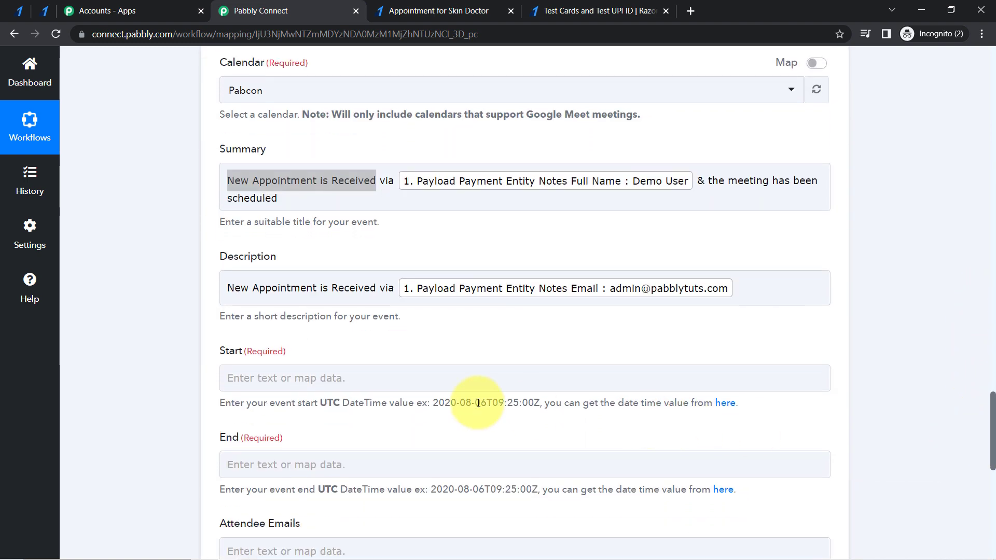
pyautogui.moveTo(459, 403); pyautogui.dragTo(498, 403)
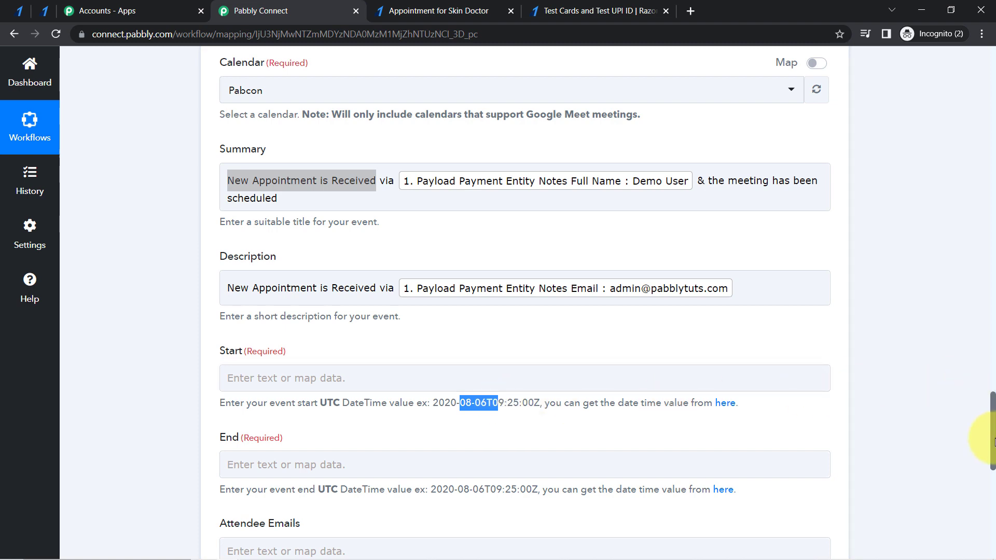
pyautogui.moveTo(993, 442); pyautogui.dragTo(968, 321)
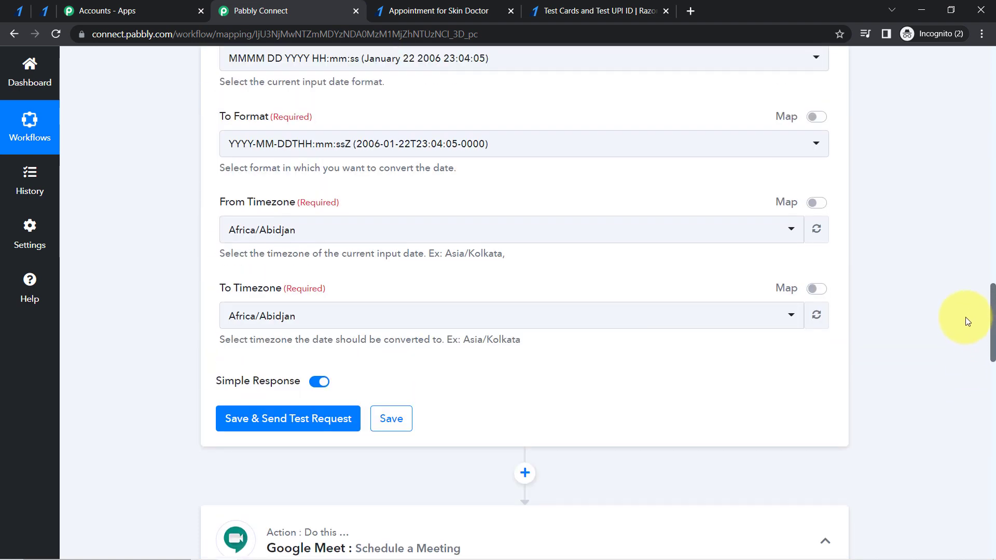
pyautogui.scroll(3, 968, 322)
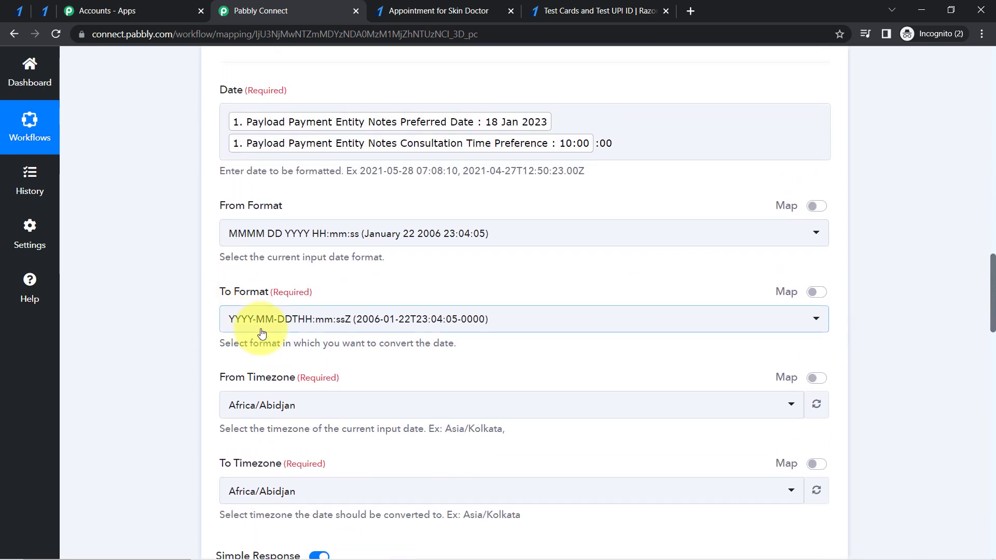
pyautogui.click(262, 332)
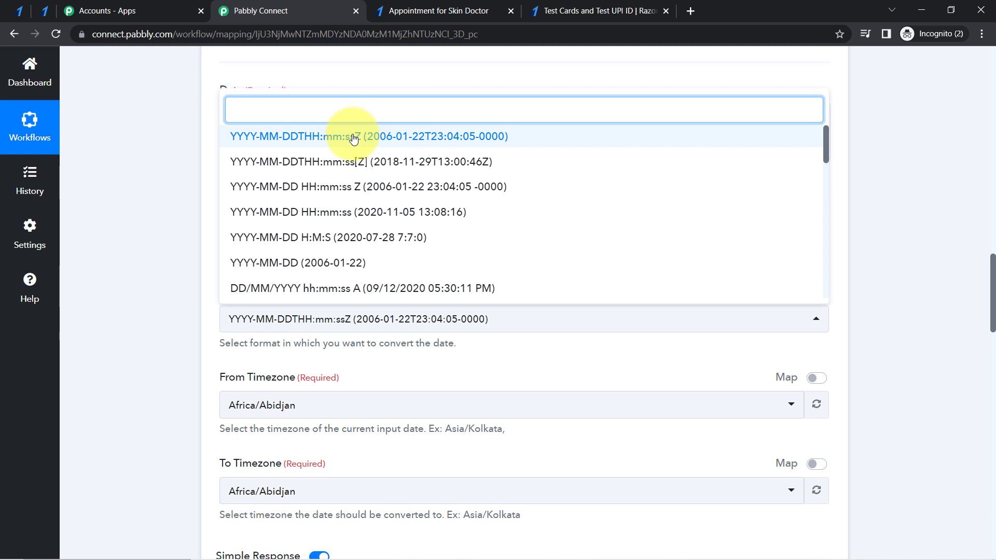
pyautogui.click(475, 163)
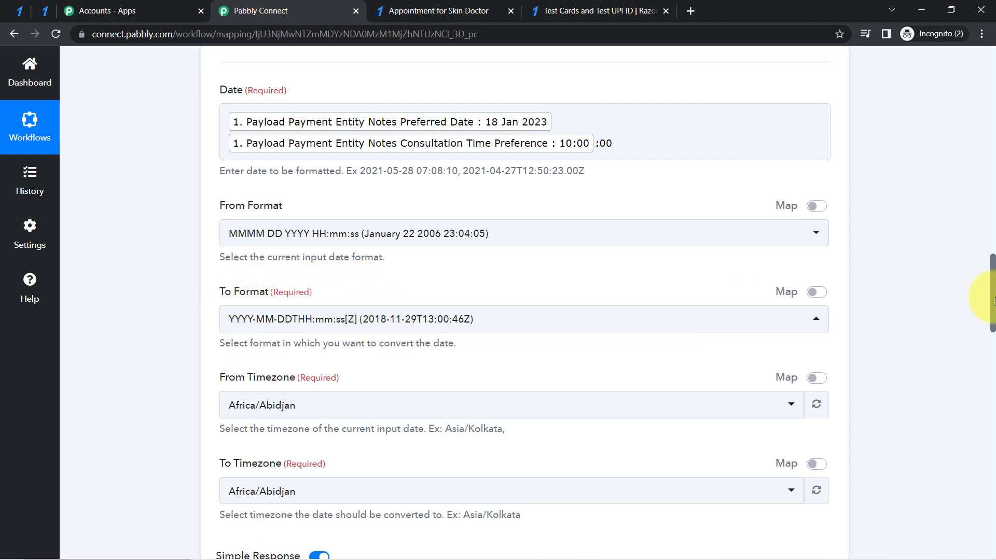
# Set the formatter's From Timezone to Asia/Kolkata.
pyautogui.moveTo(992, 305); pyautogui.dragTo(993, 333)
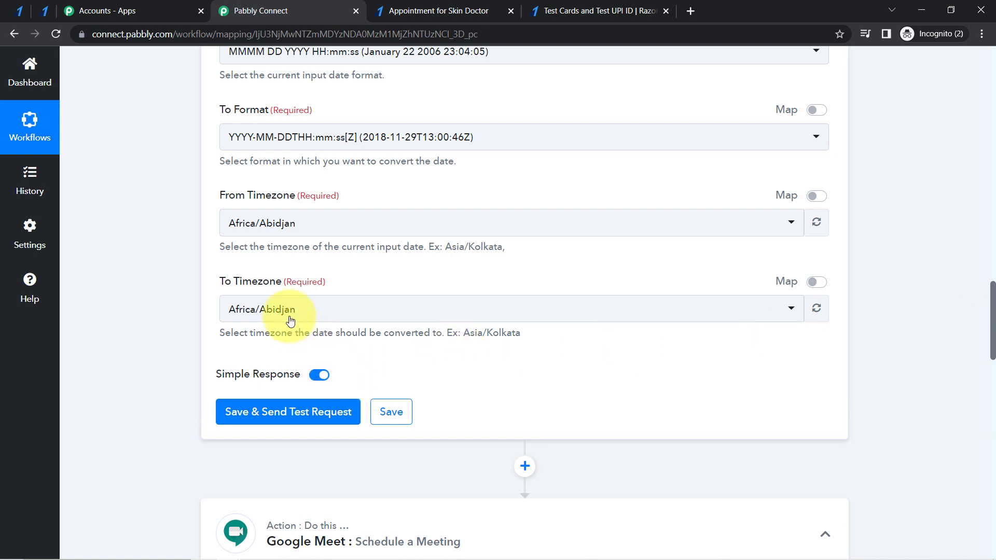
pyautogui.click(239, 223)
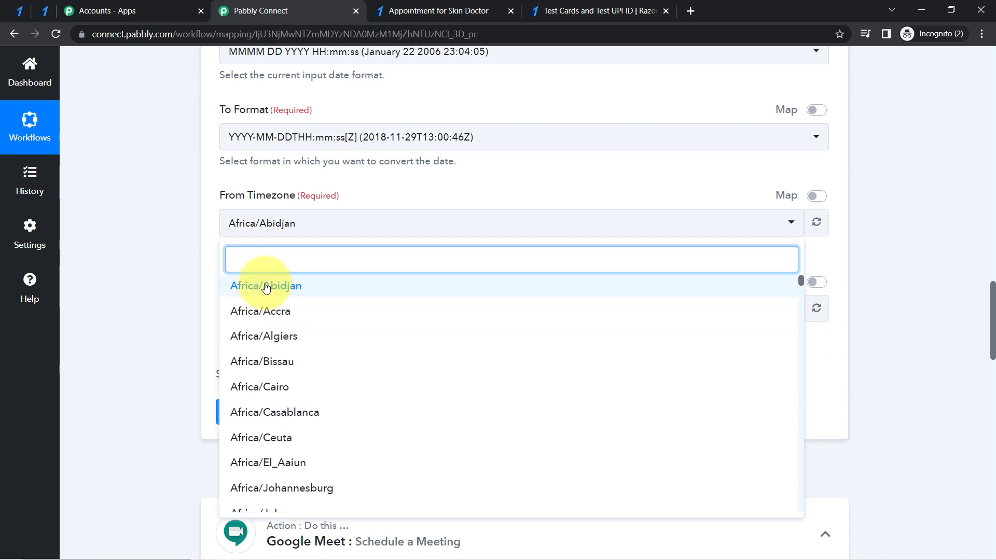
pyautogui.write('asia')
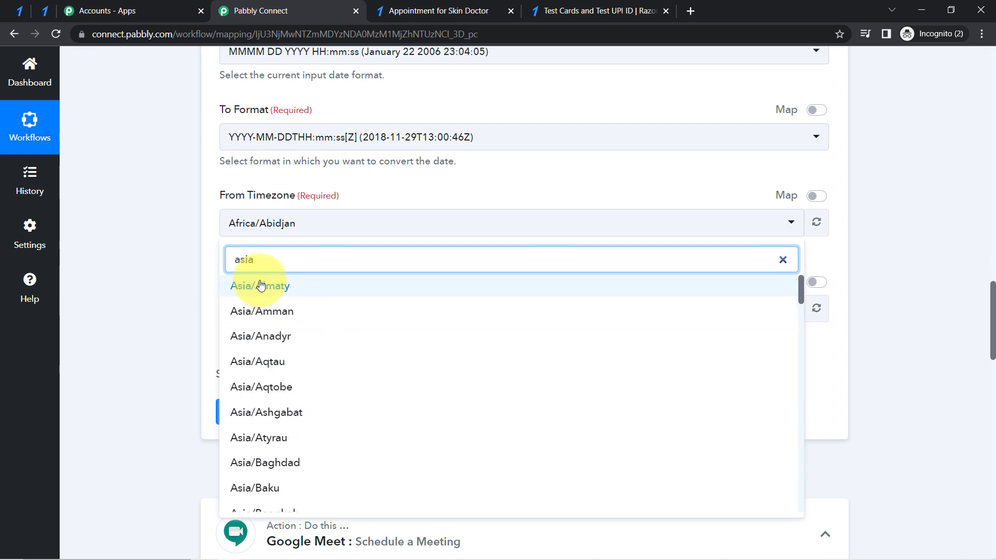
pyautogui.write('/kol')
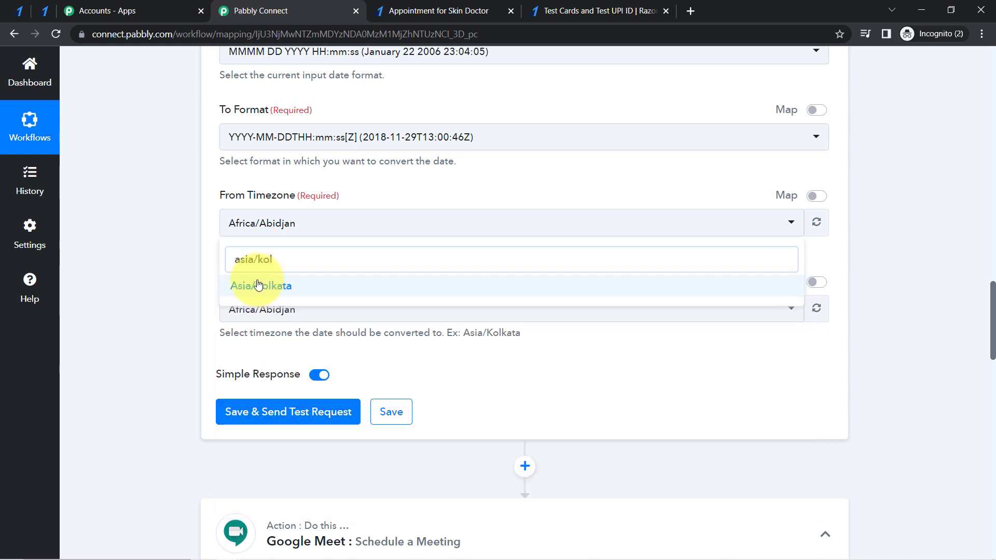
pyautogui.click(261, 286)
# Set the formatter's To Timezone to Etc/UTC.
pyautogui.moveTo(239, 283); pyautogui.dragTo(283, 285)
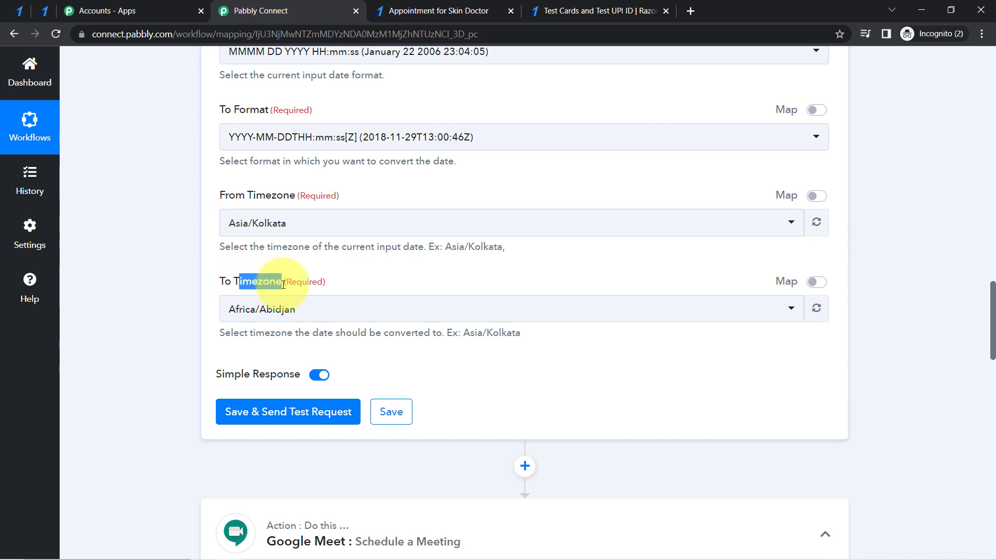
pyautogui.click(179, 353)
pyautogui.click(261, 312)
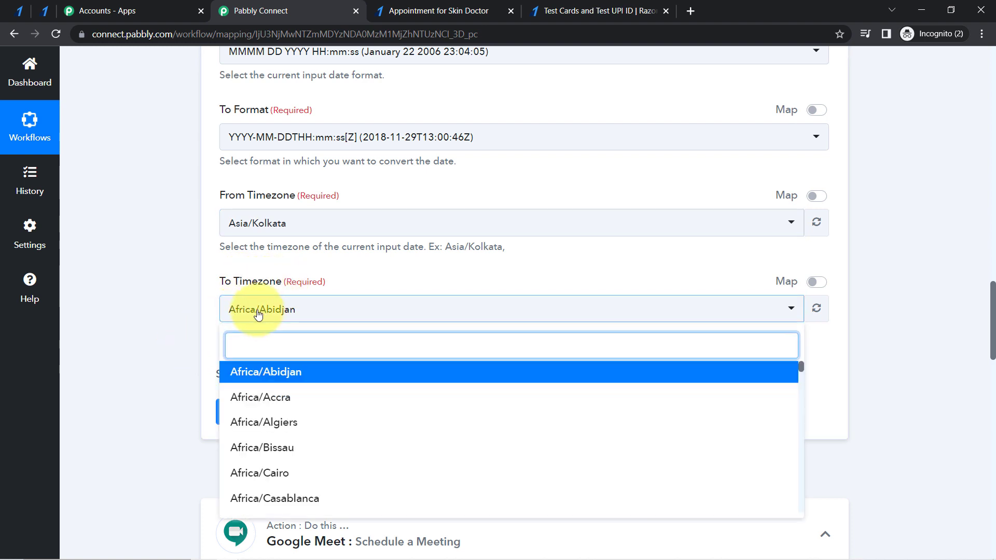
pyautogui.write('utc')
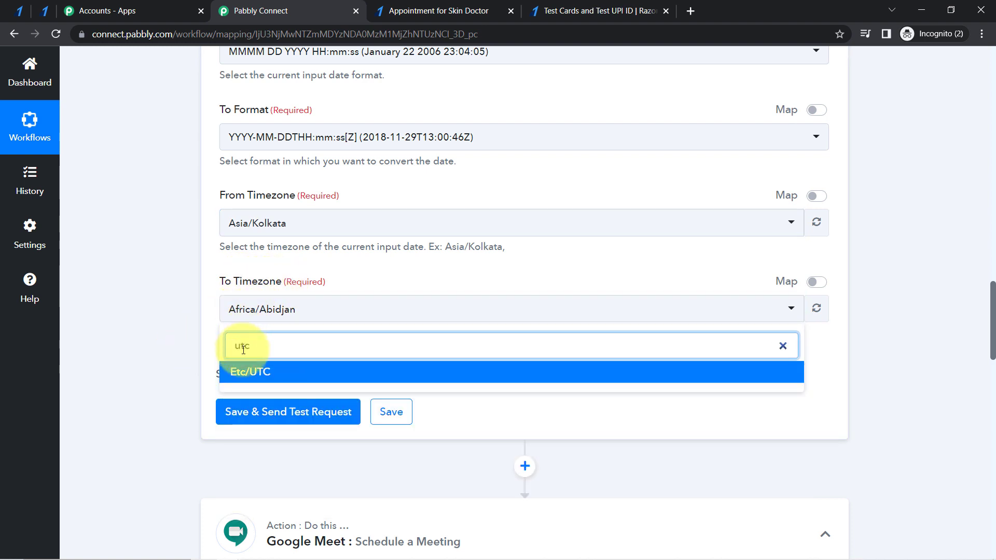
pyautogui.click(244, 384)
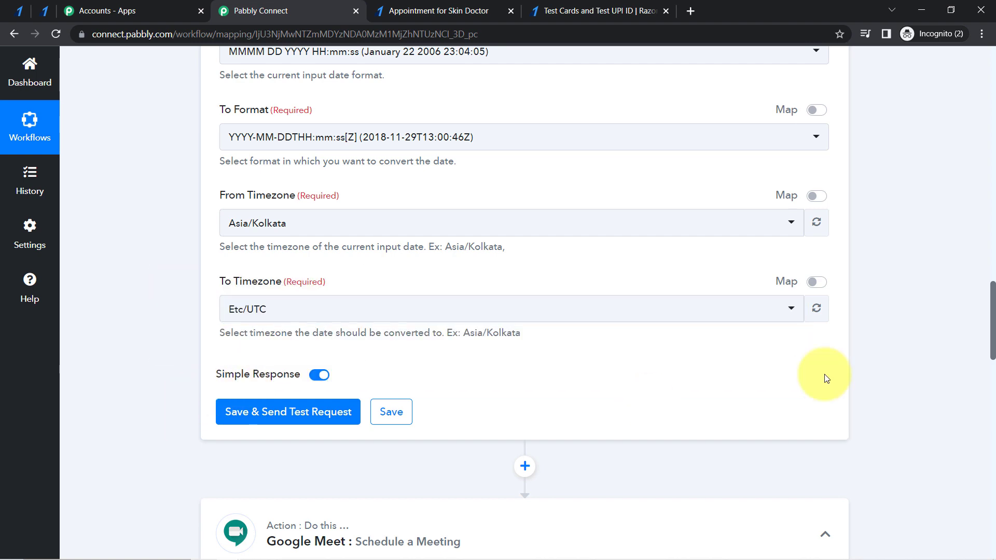
# Recheck Google Meet's Start field hint, set the formatter's To Timezone to Asia/Kolkata and send a test request.
pyautogui.moveTo(993, 280); pyautogui.dragTo(994, 402)
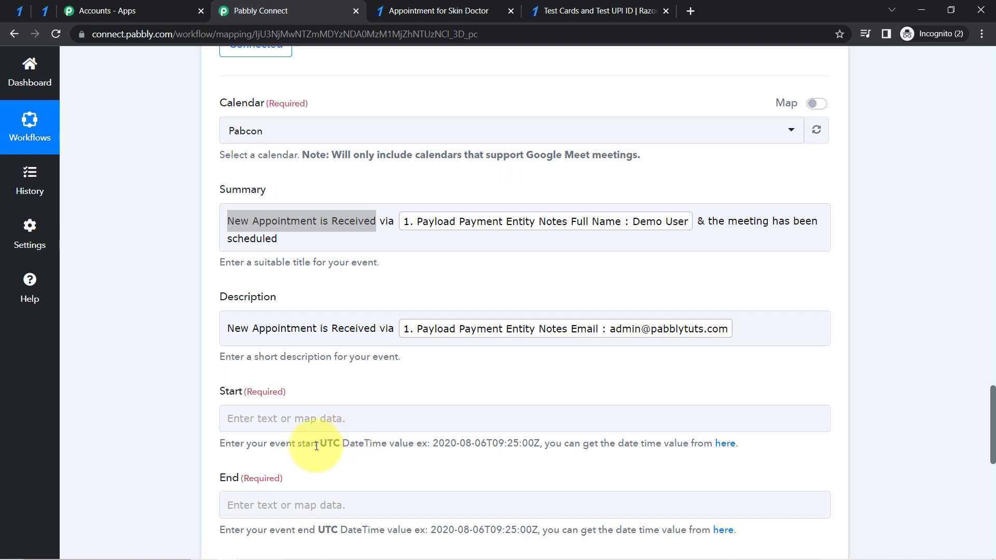
pyautogui.moveTo(317, 447); pyautogui.dragTo(390, 446)
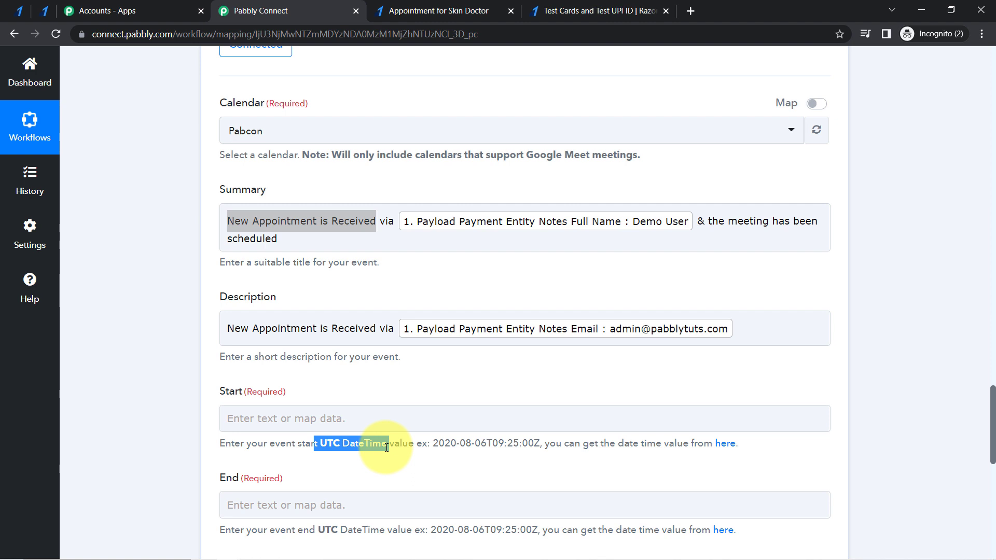
pyautogui.scroll(-3, 360, 334)
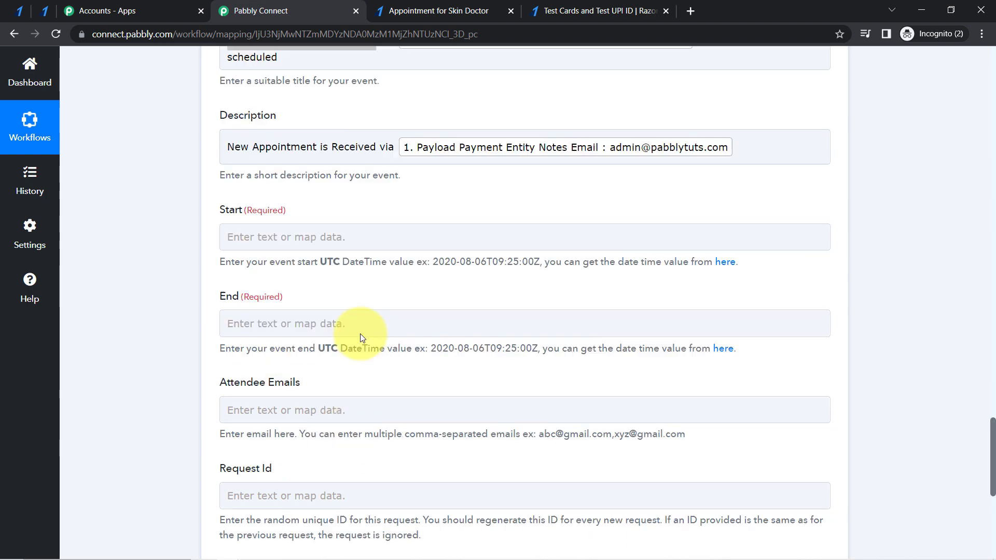
pyautogui.scroll(7, 360, 335)
pyautogui.scroll(6, 360, 334)
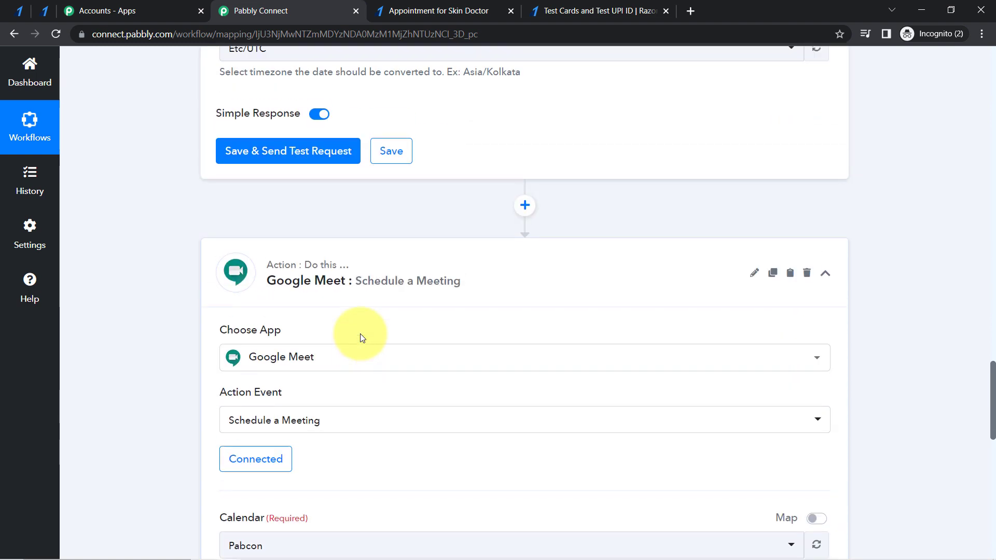
pyautogui.click(255, 309)
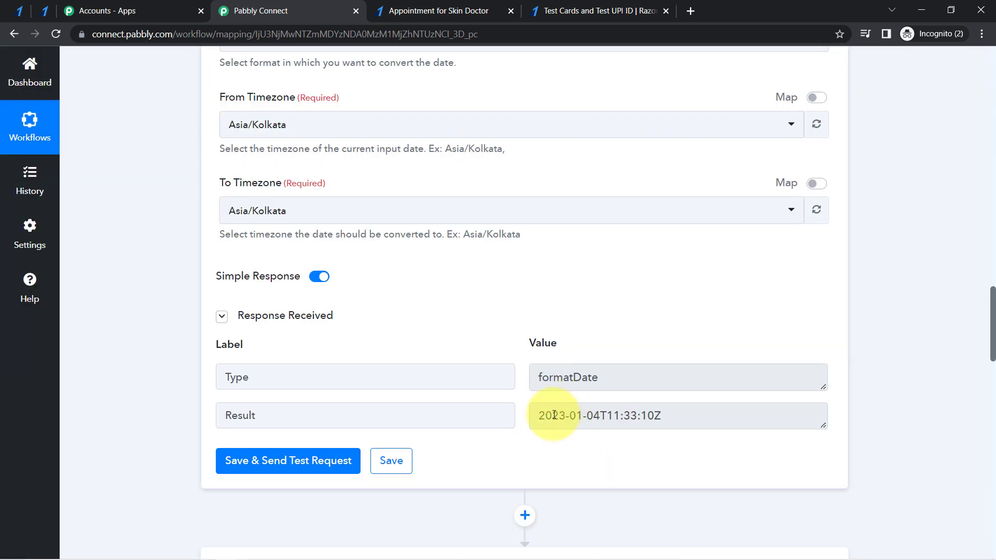
# Compare the date in the formatter's test result with the Notes Preferred Date in the Razorpay response.
pyautogui.moveTo(546, 415)
pyautogui.mouseDown()
pyautogui.moveTo(605, 415)
pyautogui.moveTo(553, 412)
pyautogui.mouseUp()
pyautogui.click(594, 414)
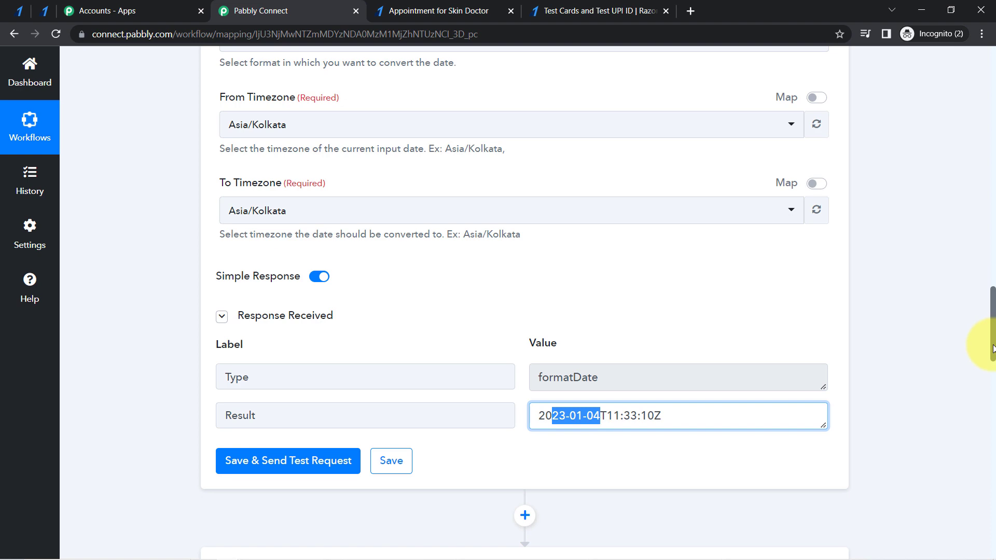
pyautogui.moveTo(992, 346); pyautogui.dragTo(979, 205)
pyautogui.moveTo(541, 190); pyautogui.dragTo(596, 189)
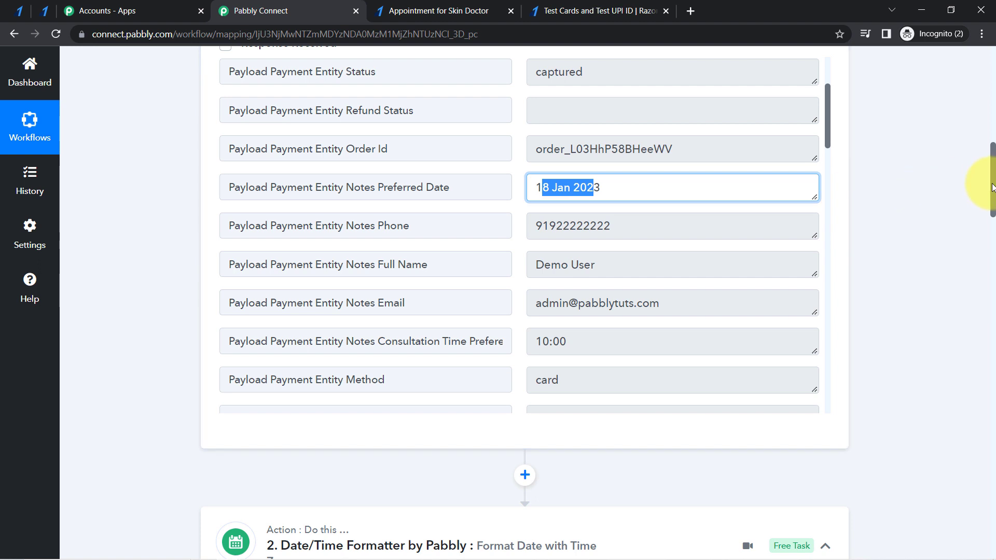
# Insert a space between the mapped preferred date and consultation time in the Date field, then resend the test request and check the result.
pyautogui.moveTo(992, 187); pyautogui.dragTo(992, 274)
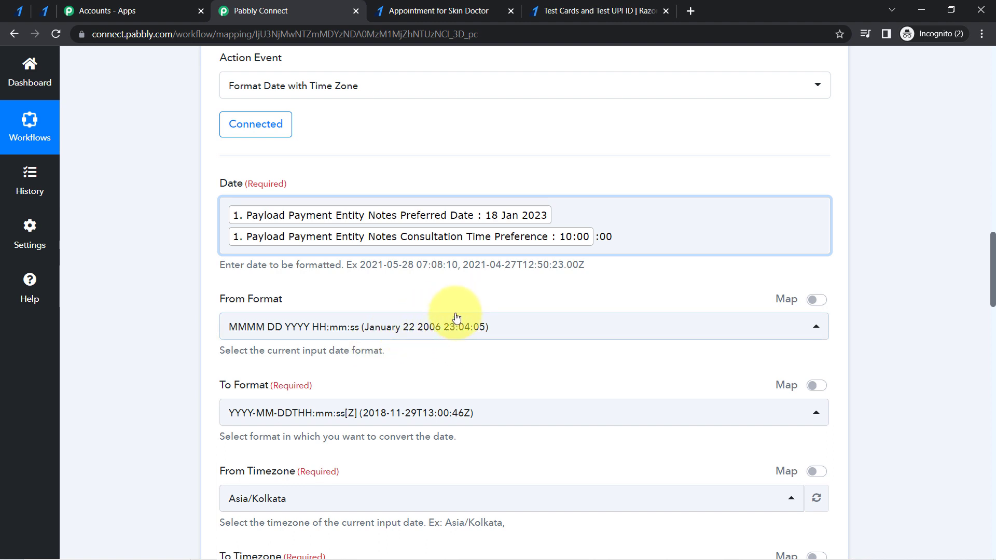
pyautogui.click(555, 217)
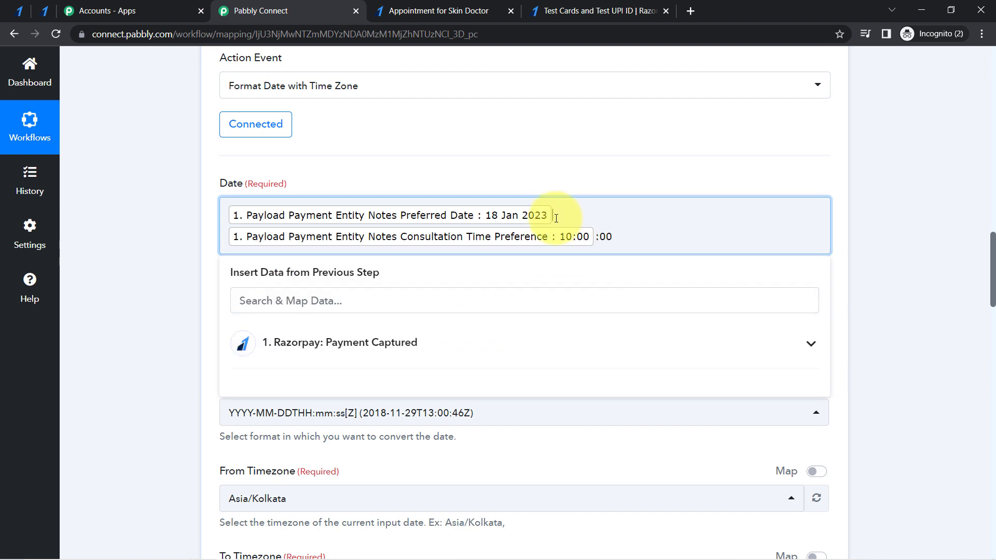
pyautogui.click(189, 396)
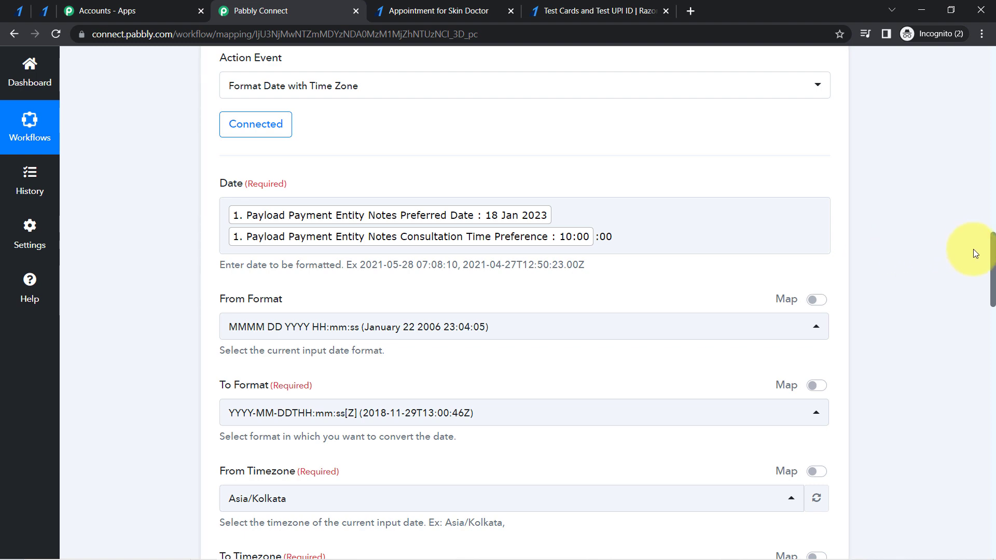
pyautogui.moveTo(994, 267); pyautogui.dragTo(994, 345)
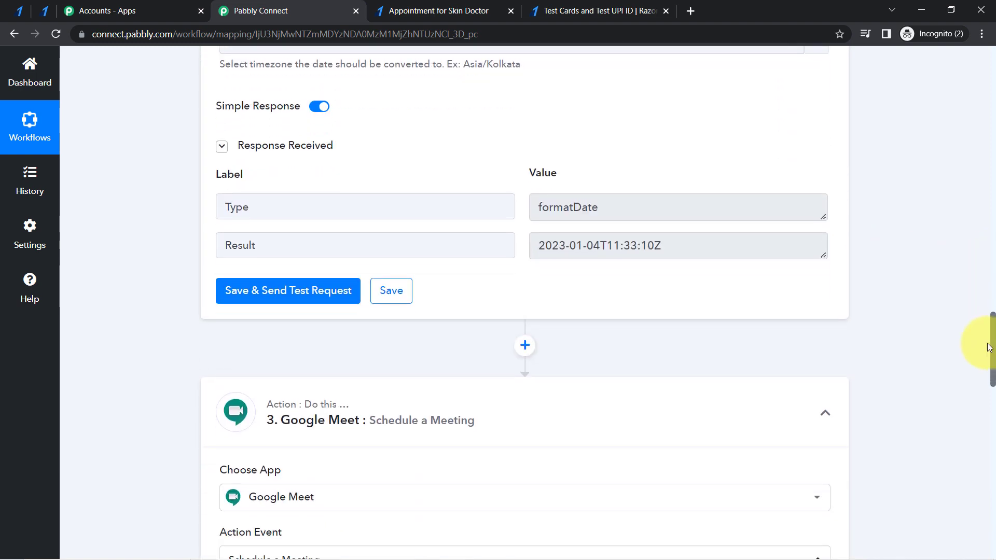
pyautogui.click(316, 287)
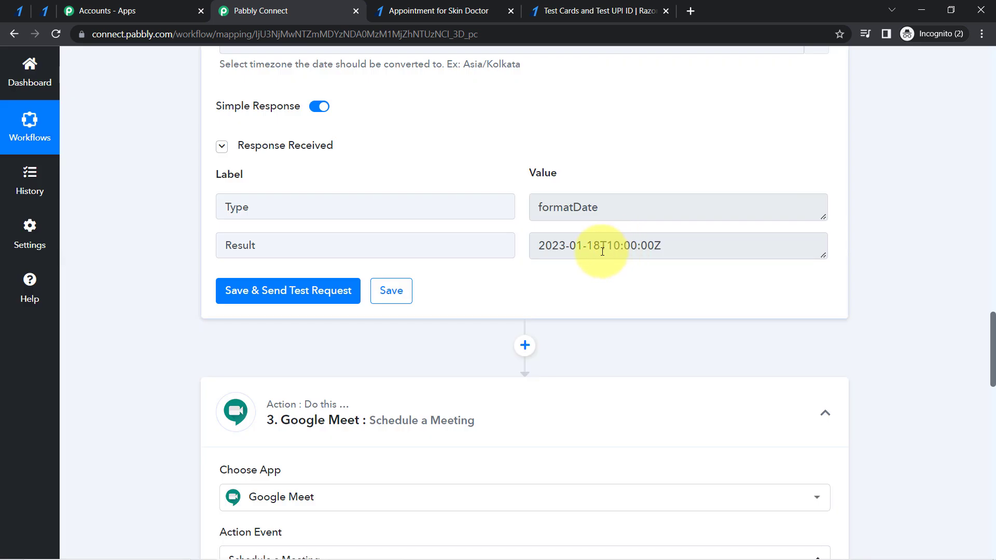
pyautogui.moveTo(602, 252); pyautogui.dragTo(569, 251)
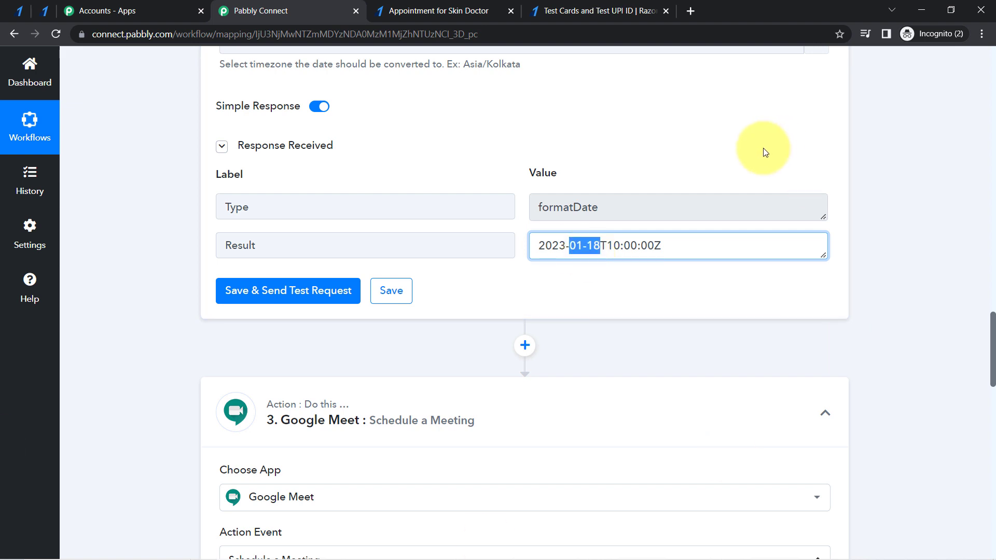
# Compare the formatter's date result with the date format required by Google Meet's Start and End fields.
pyautogui.tripleClick(631, 243)
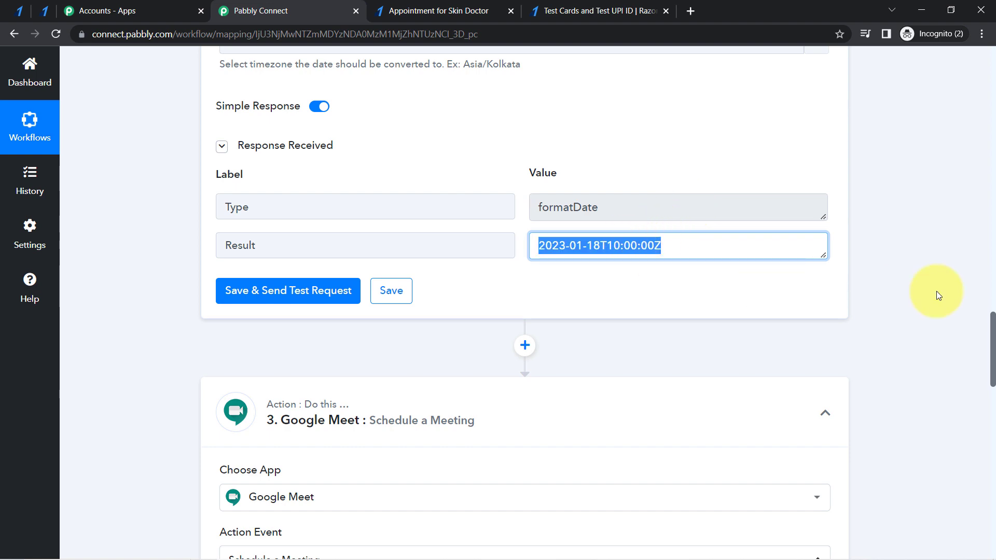
pyautogui.moveTo(990, 335); pyautogui.dragTo(988, 414)
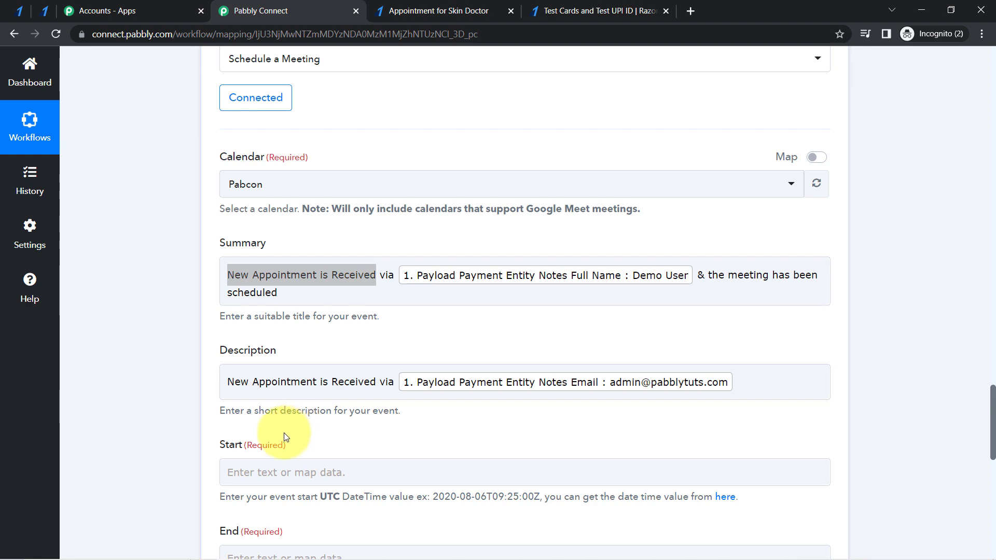
pyautogui.moveTo(994, 407); pyautogui.dragTo(994, 431)
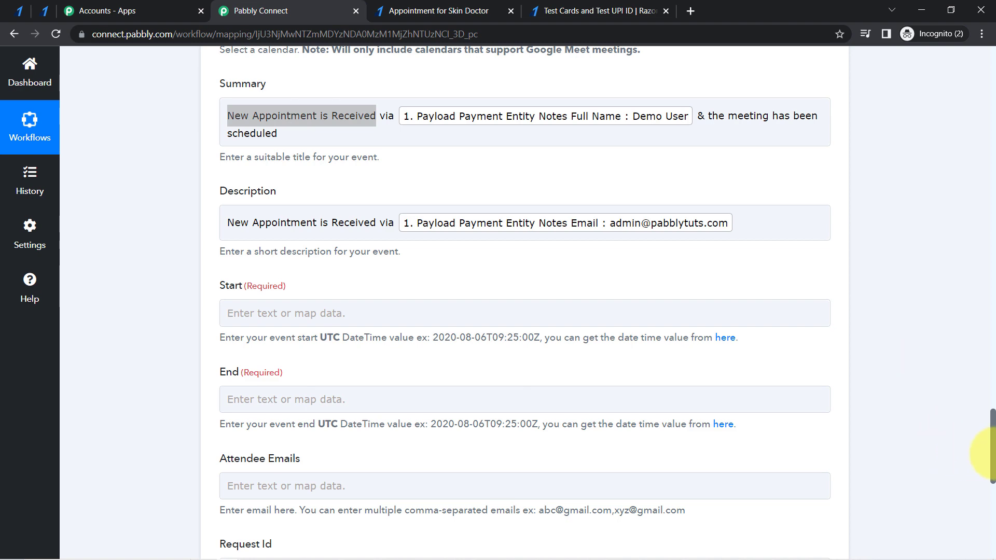
pyautogui.moveTo(992, 441); pyautogui.dragTo(993, 342)
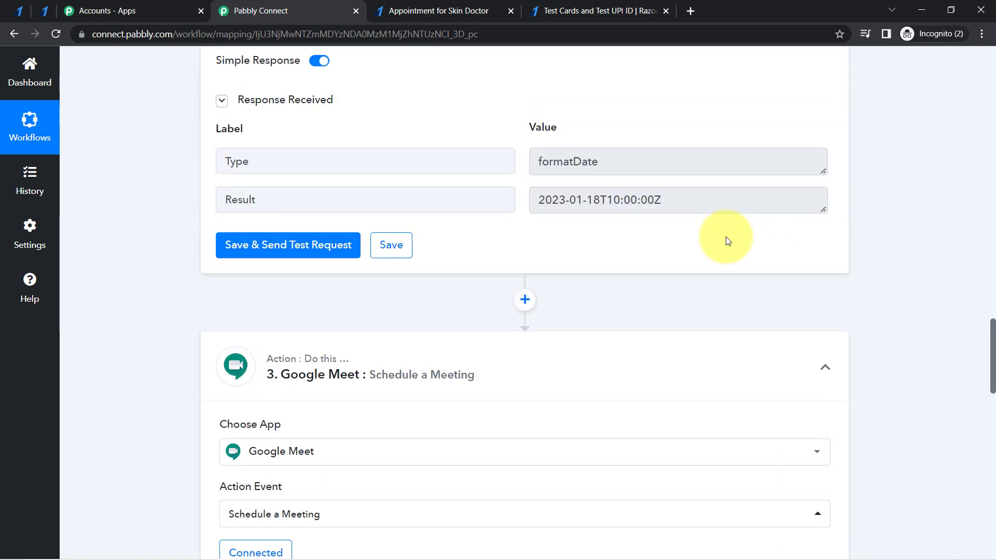
pyautogui.moveTo(551, 200); pyautogui.dragTo(698, 194)
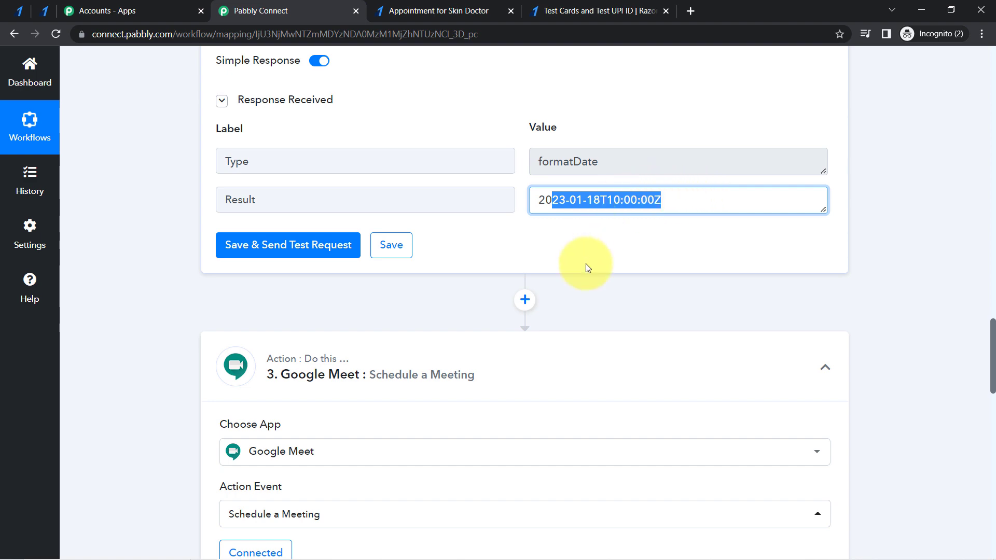
# Insert a Date/Time Formatter by Pabbly action with the Add/Subtract Time event before the Google Meet step and connect it.
pyautogui.moveTo(992, 343)
pyautogui.mouseDown()
pyautogui.moveTo(992, 421)
pyautogui.moveTo(988, 356)
pyautogui.mouseUp()
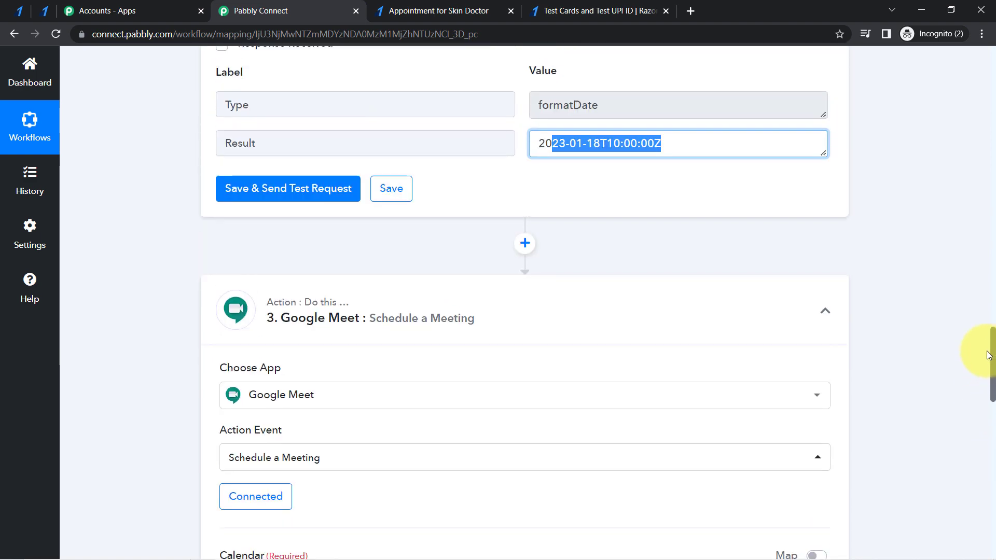
pyautogui.click(525, 244)
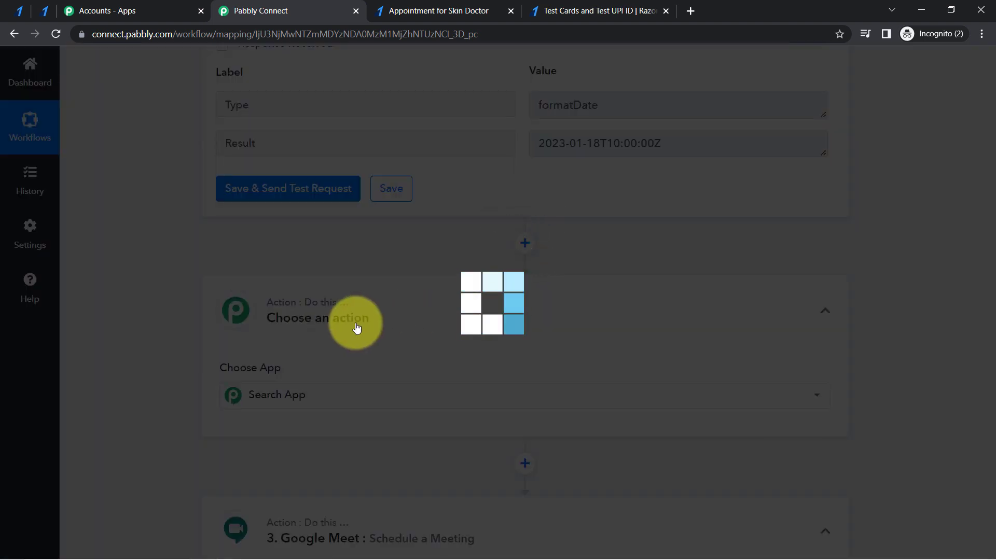
pyautogui.write('date')
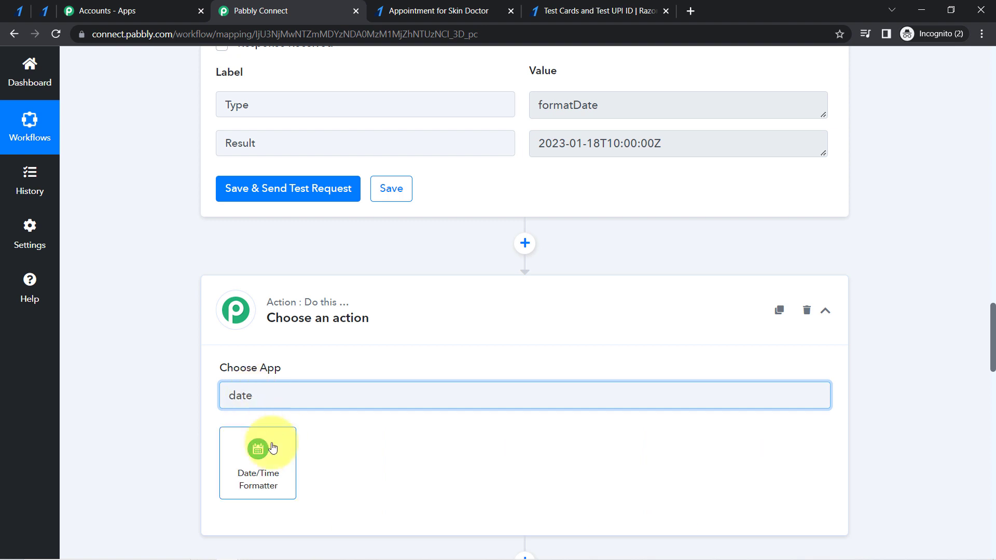
pyautogui.click(270, 450)
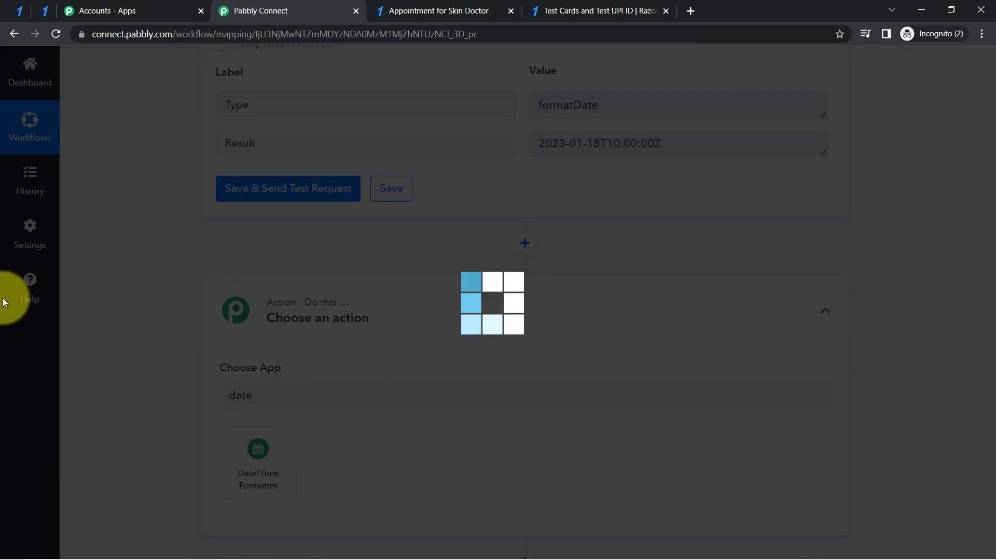
pyautogui.click(306, 462)
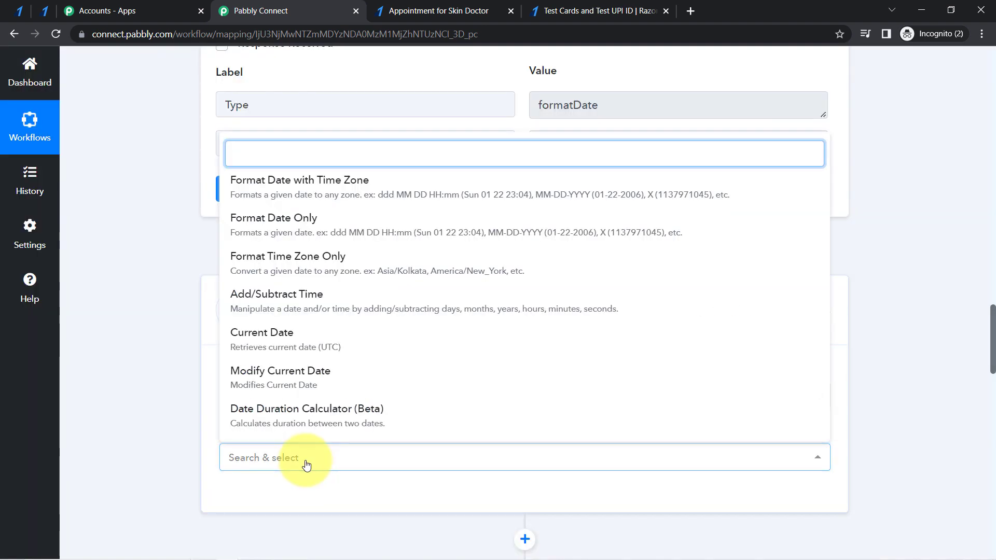
pyautogui.click(267, 304)
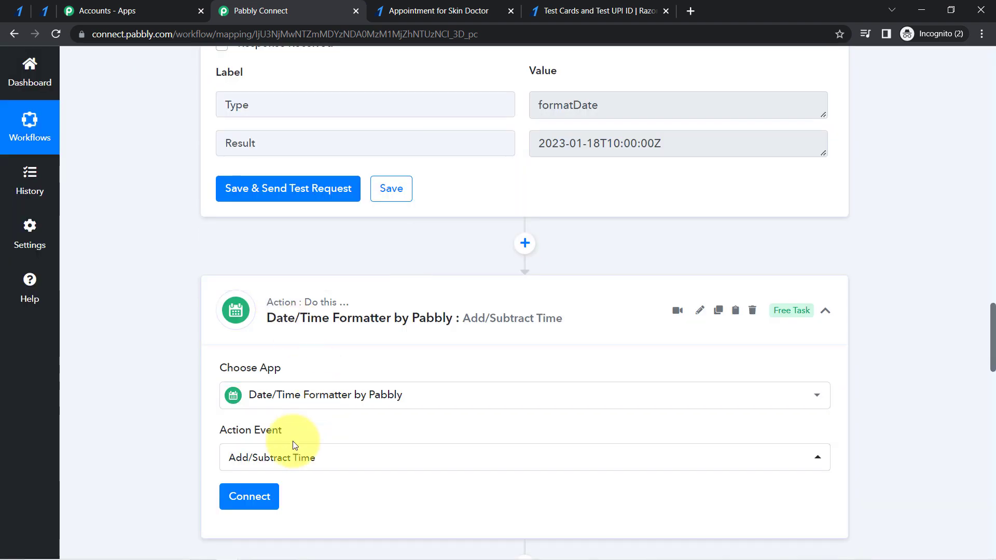
pyautogui.click(262, 494)
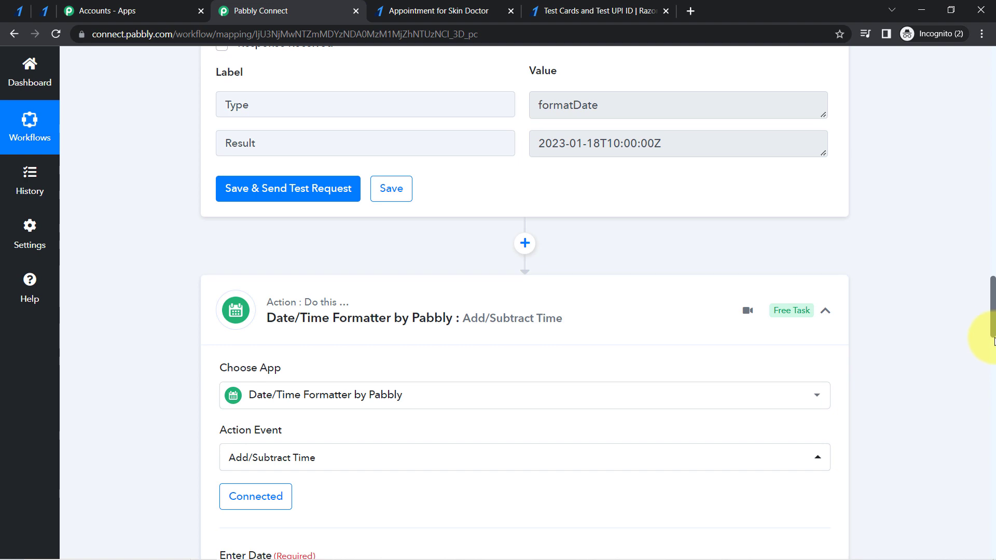
# Map the Result of the Format Date with Time Zone step into the new formatter's Enter Date field.
pyautogui.moveTo(993, 337); pyautogui.dragTo(993, 372)
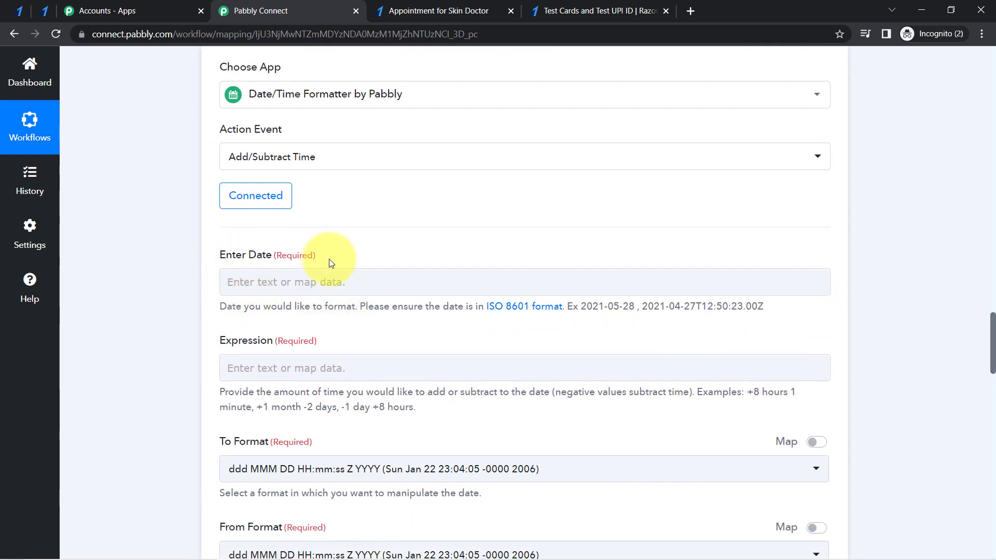
pyautogui.click(279, 280)
pyautogui.click(266, 282)
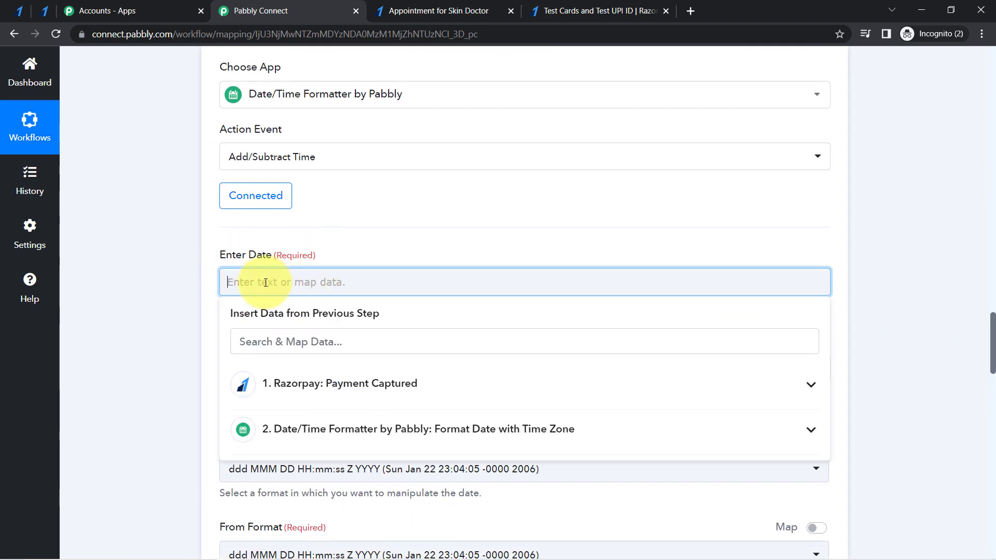
pyautogui.click(441, 432)
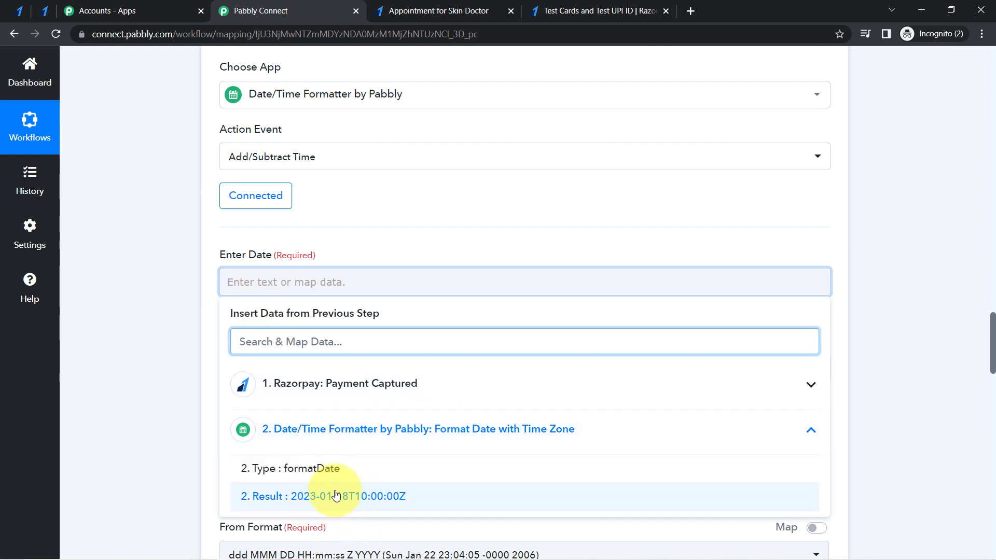
pyautogui.click(377, 505)
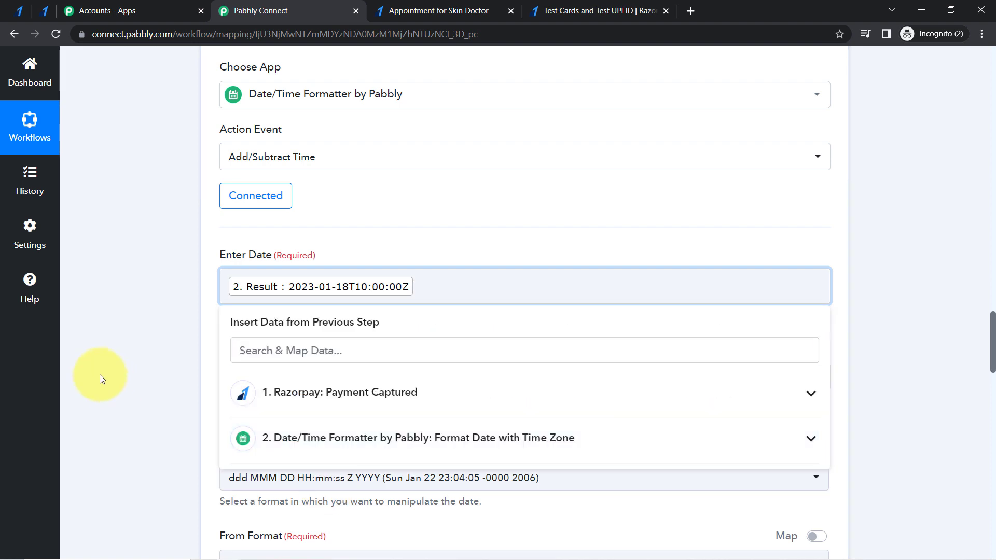
pyautogui.click(99, 374)
# Read the Expression field's hint and set the expression to "+1 hour".
pyautogui.moveTo(229, 350); pyautogui.dragTo(281, 349)
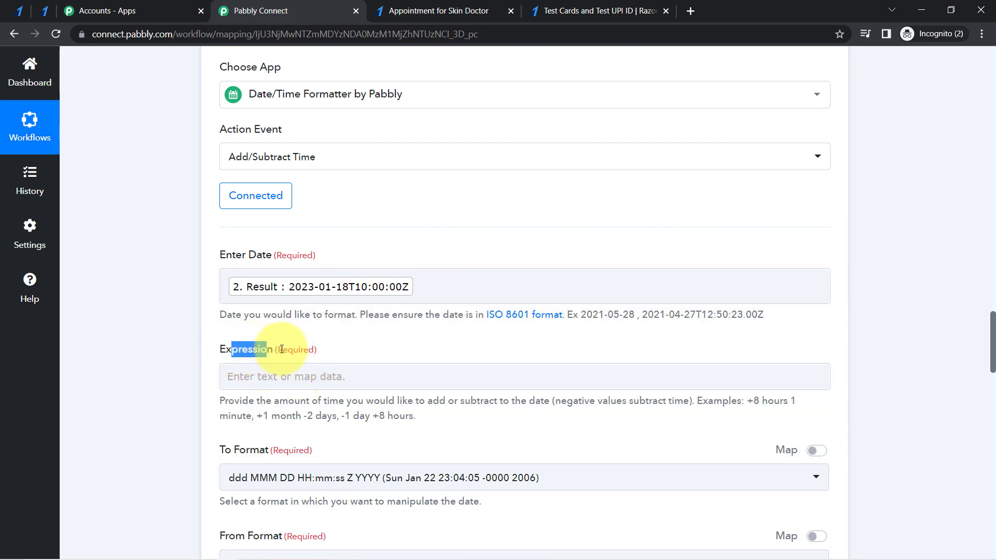
pyautogui.moveTo(265, 401); pyautogui.dragTo(441, 398)
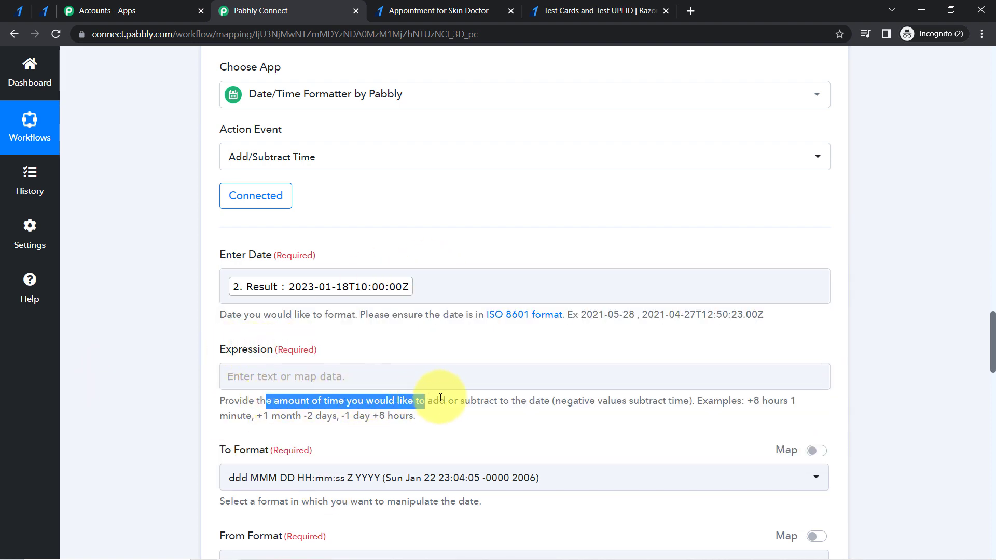
pyautogui.click(457, 399)
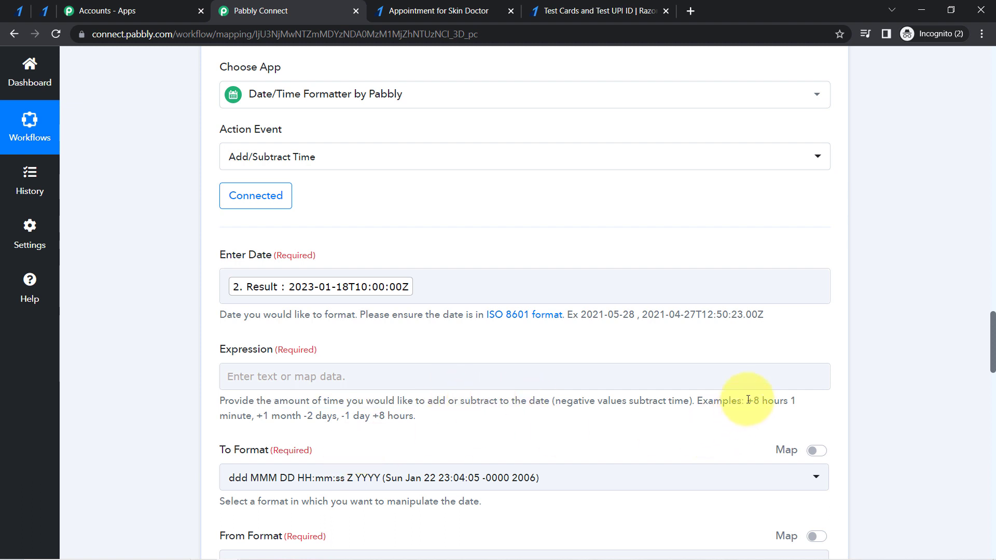
pyautogui.moveTo(703, 403); pyautogui.dragTo(792, 406)
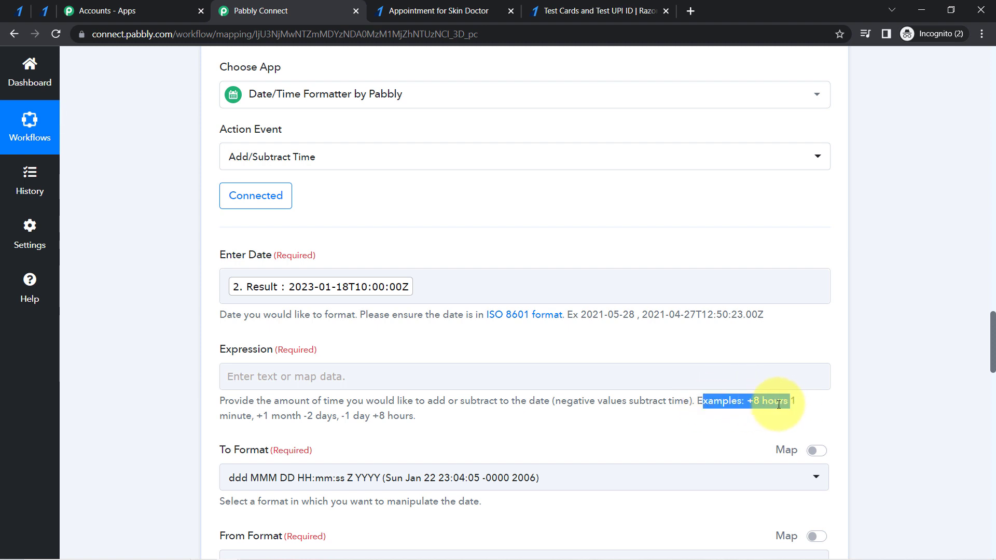
pyautogui.click(370, 381)
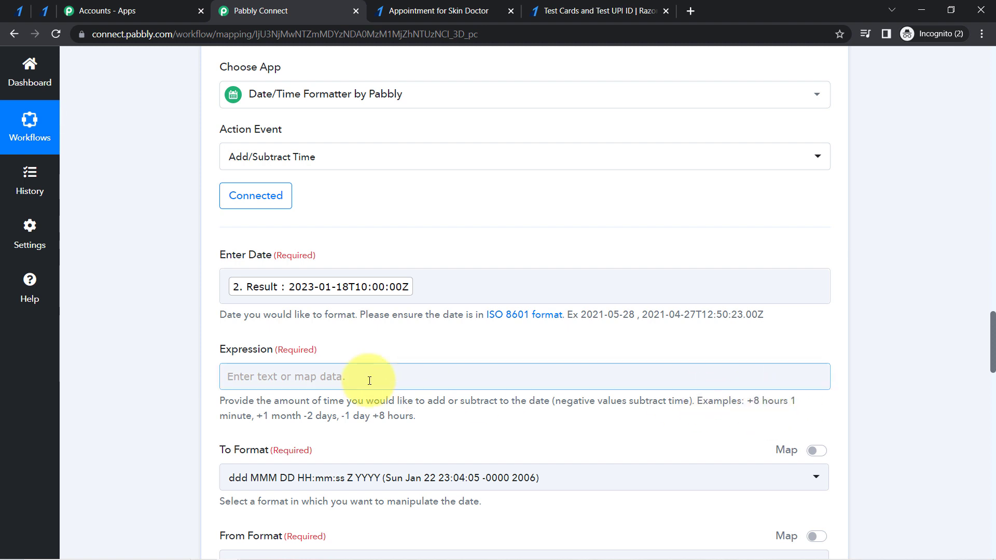
pyautogui.click(262, 376)
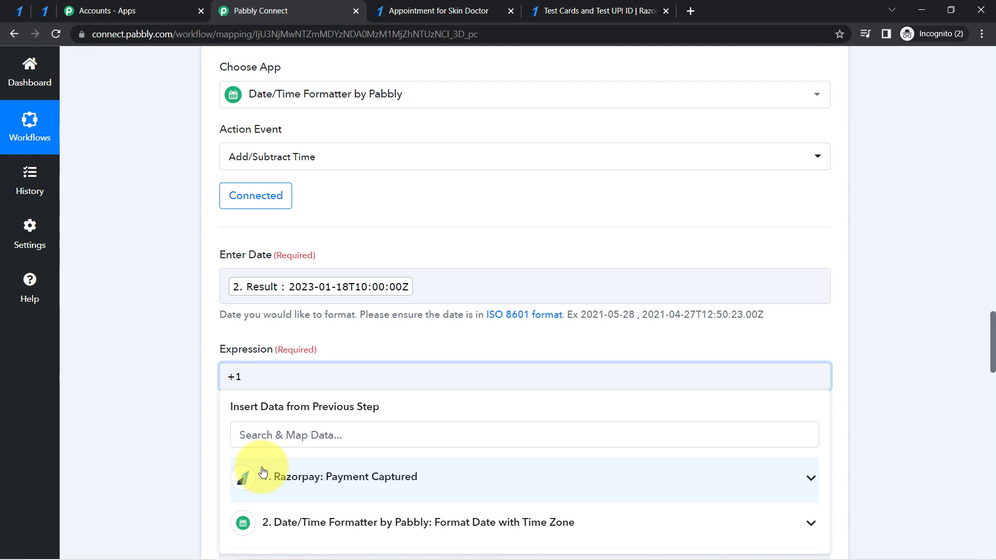
pyautogui.click(120, 419)
# Set both the To Format and From Format of the Add/Subtract Time step to YYYY-MM-DDTHH:mm:ssZ.
pyautogui.moveTo(992, 320); pyautogui.dragTo(991, 344)
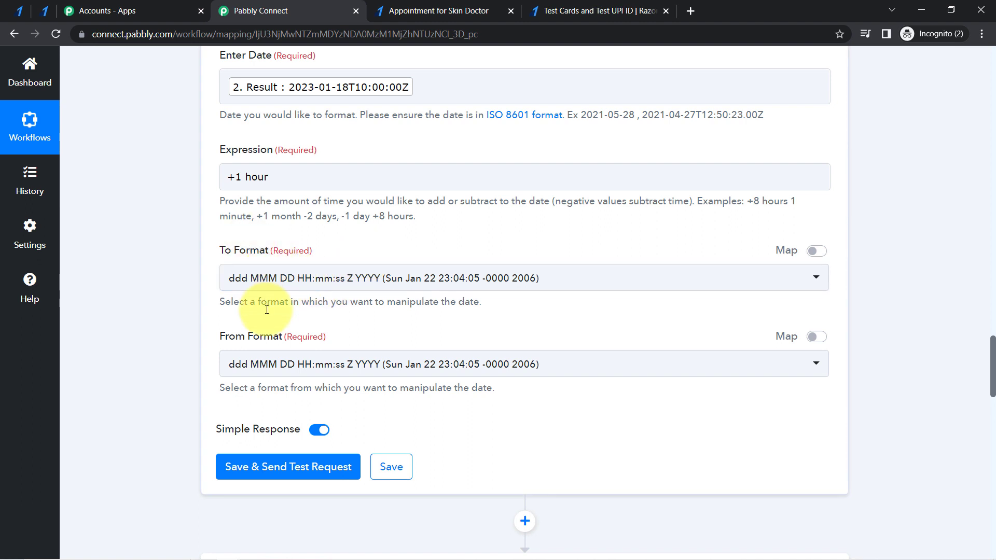
pyautogui.click(307, 282)
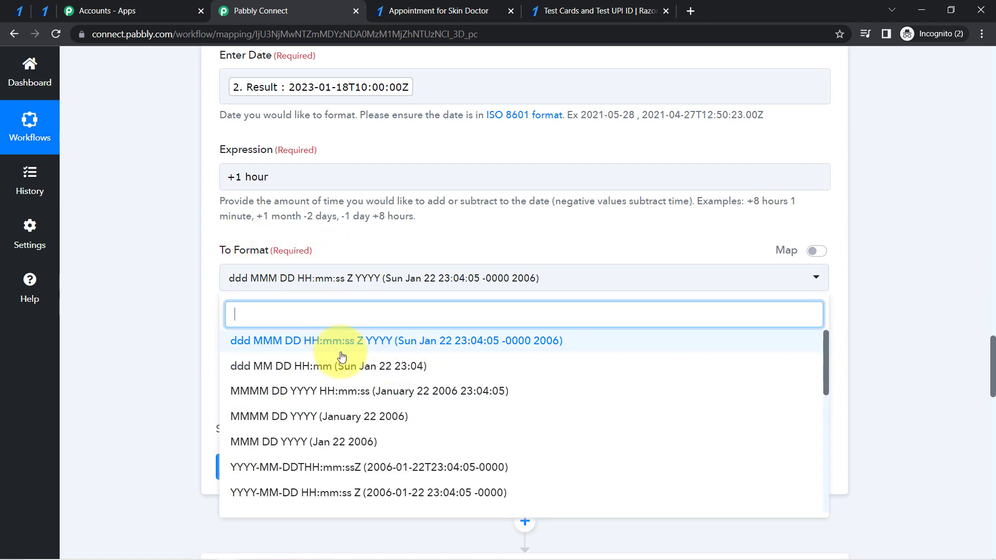
pyautogui.moveTo(825, 355); pyautogui.dragTo(749, 402)
pyautogui.click(358, 368)
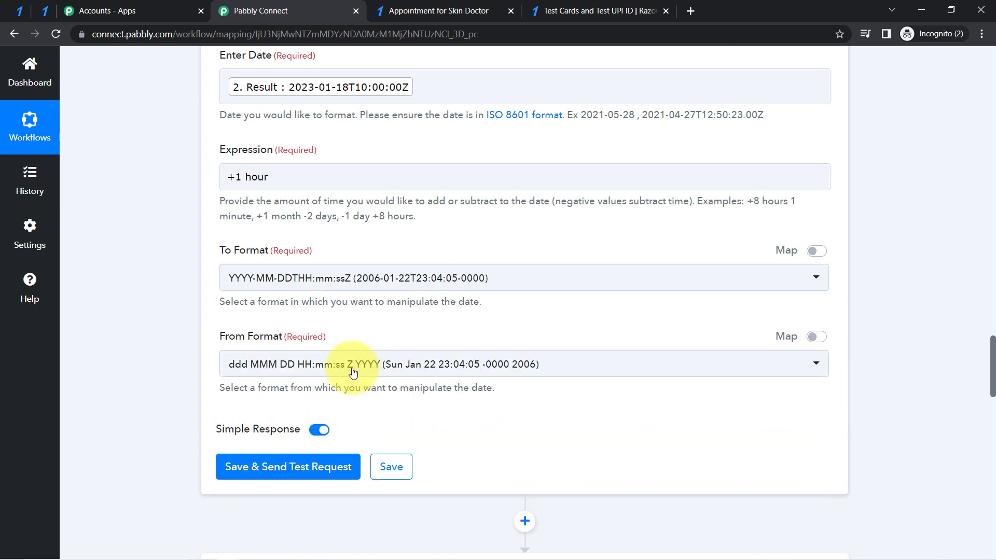
pyautogui.click(270, 366)
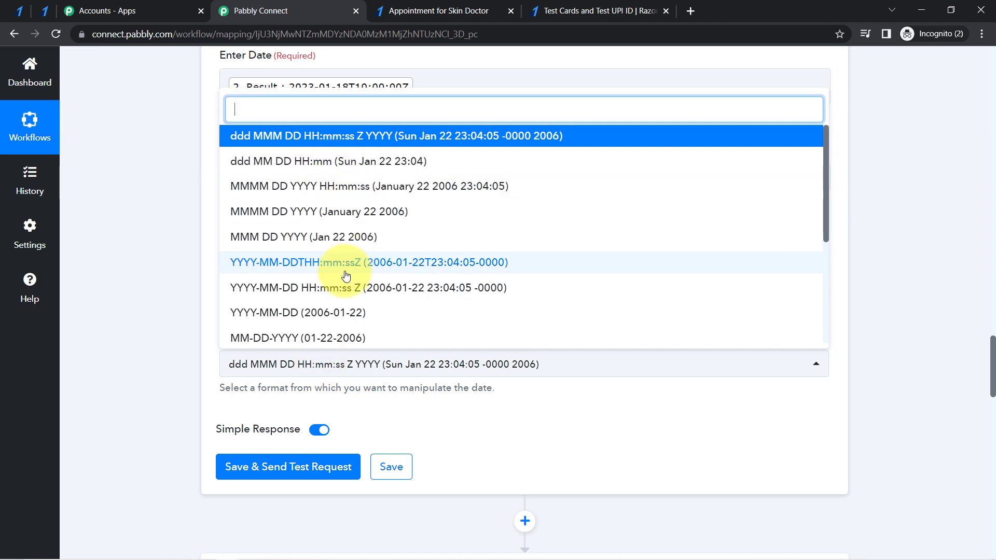
pyautogui.click(358, 269)
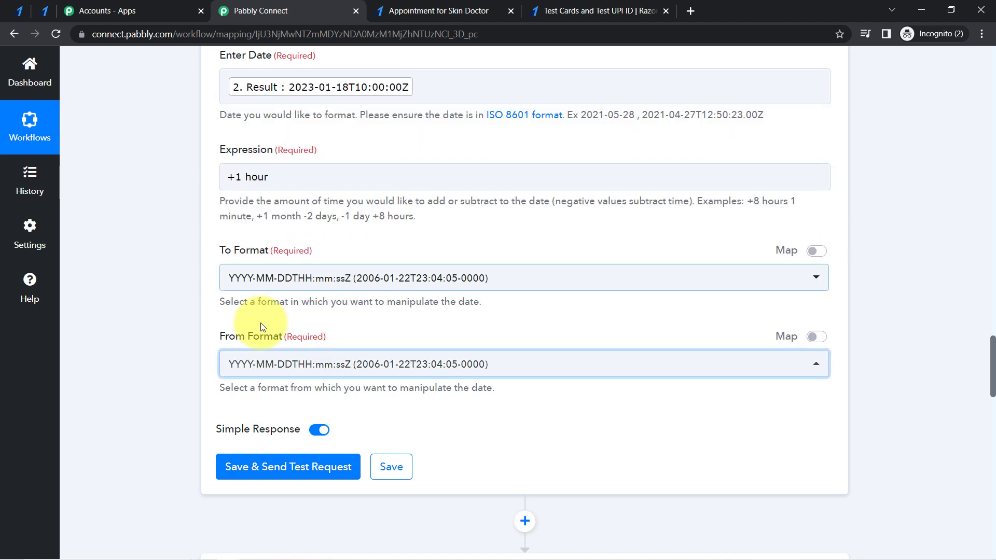
# Save the Add/Subtract Time step with a test request and check the date and time in its result.
pyautogui.click(260, 468)
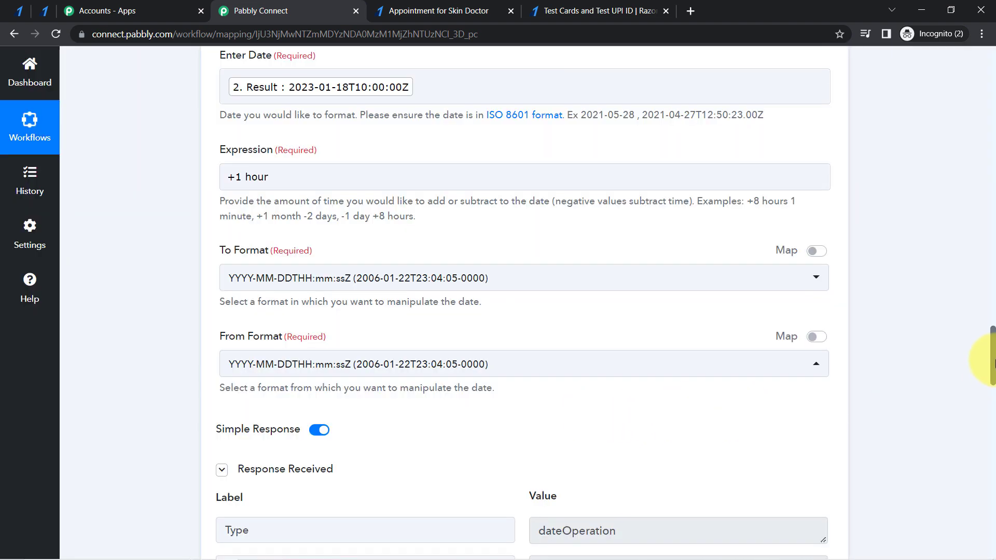
pyautogui.moveTo(993, 358); pyautogui.dragTo(988, 387)
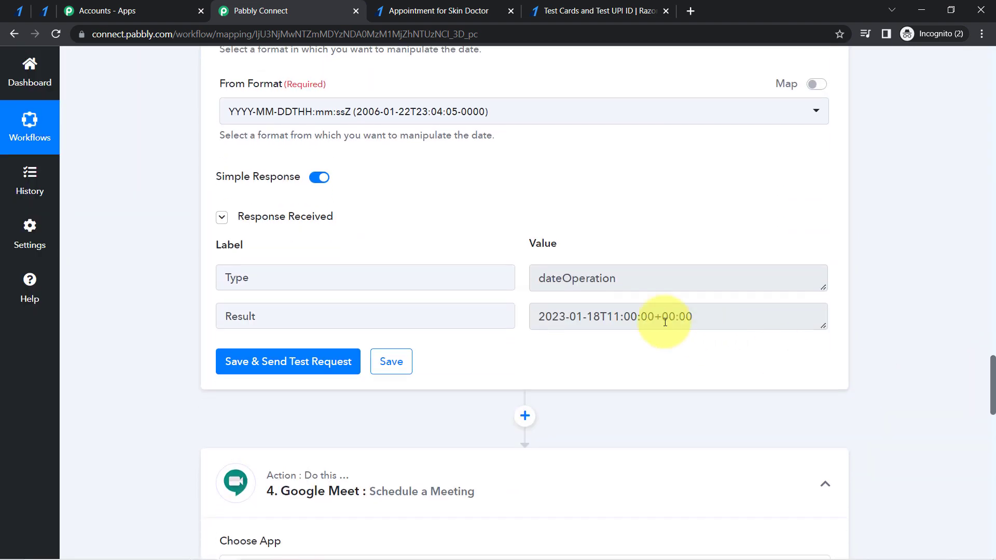
pyautogui.moveTo(600, 318); pyautogui.dragTo(536, 318)
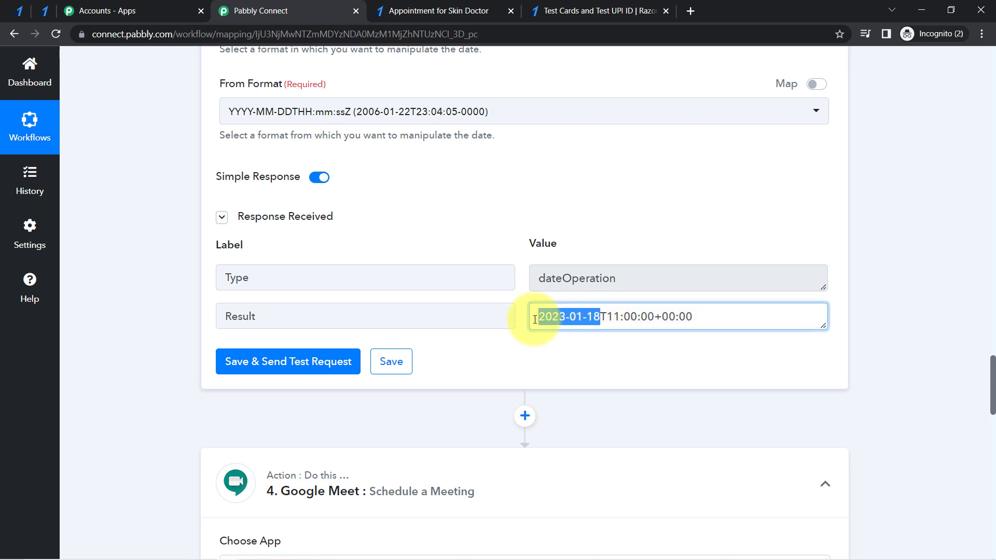
pyautogui.click(630, 317)
pyautogui.moveTo(611, 315); pyautogui.dragTo(702, 313)
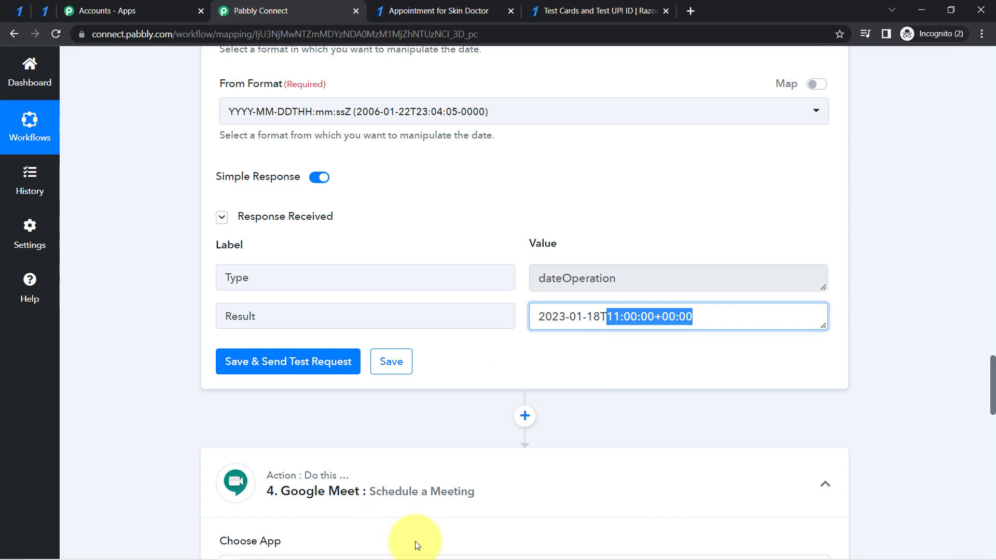
# Look for mappable data in Google Meet's Start field and try to save the Google Meet step with Start and End empty.
pyautogui.scroll(-2, 975, 399)
pyautogui.moveTo(993, 404); pyautogui.dragTo(993, 474)
pyautogui.click(319, 223)
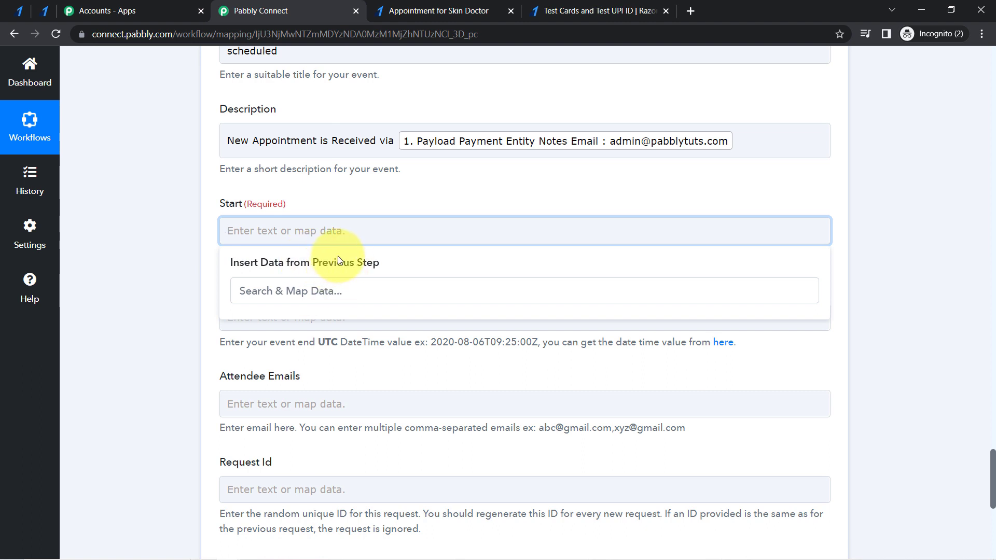
pyautogui.click(108, 307)
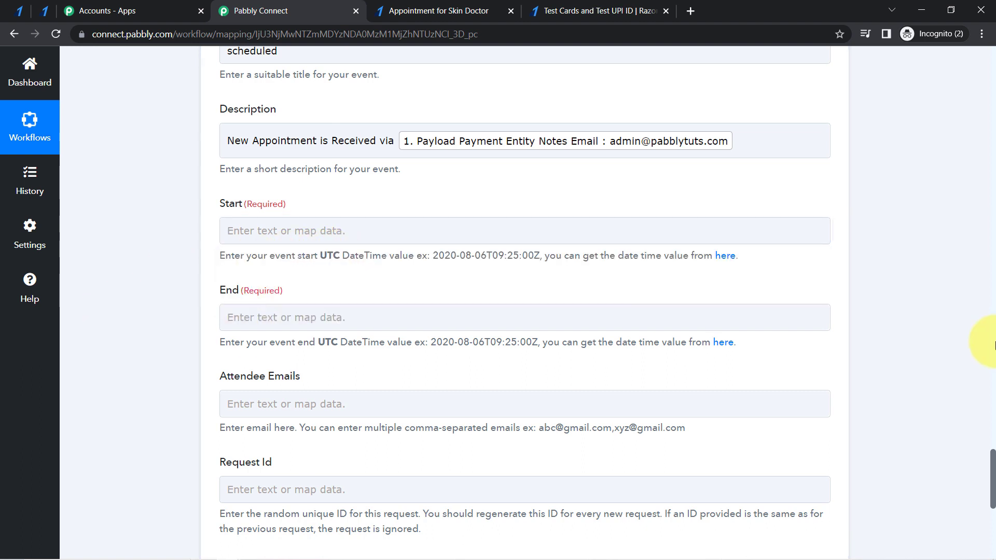
pyautogui.scroll(-4, 993, 456)
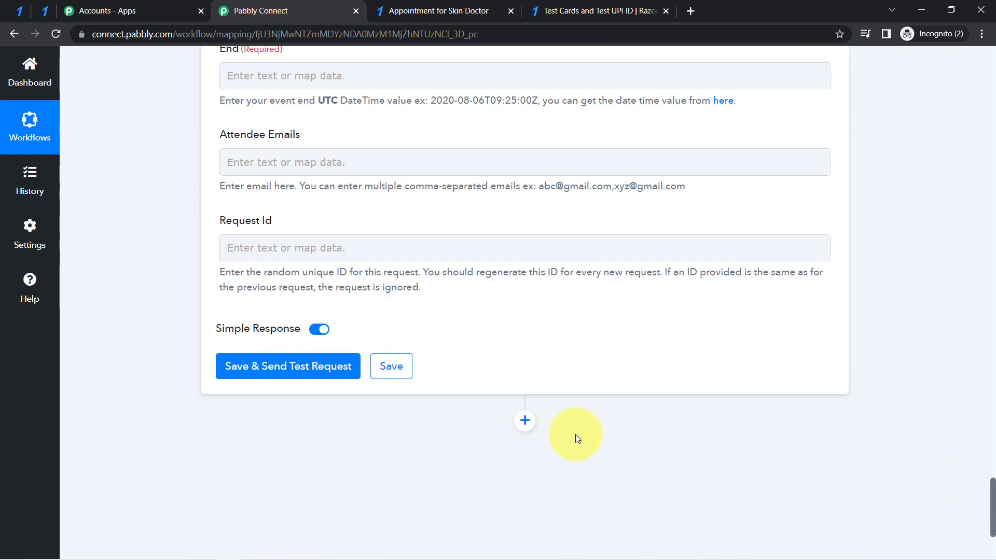
pyautogui.click(390, 369)
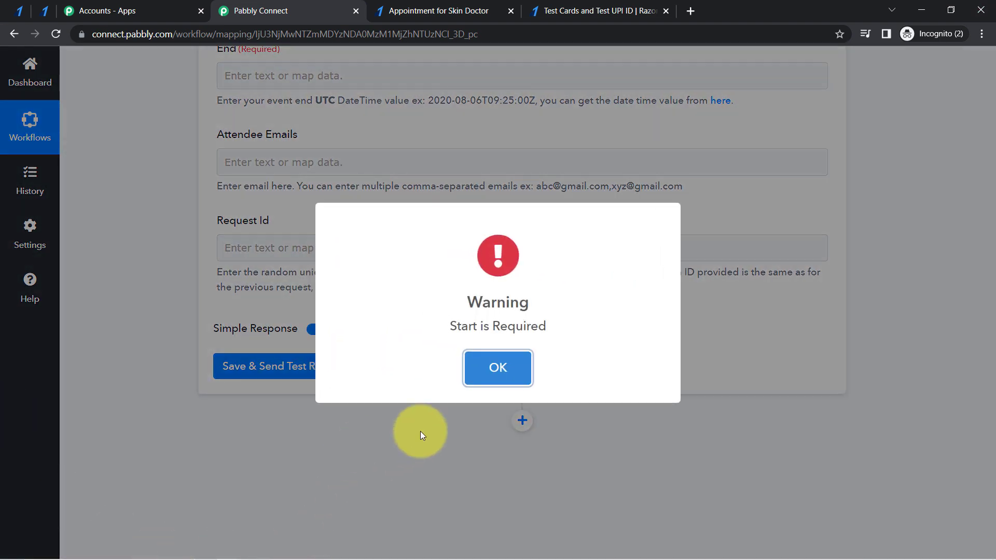
# Dismiss the warning and enter 1 as a placeholder in the Google Meet step's Start field.
pyautogui.click(496, 370)
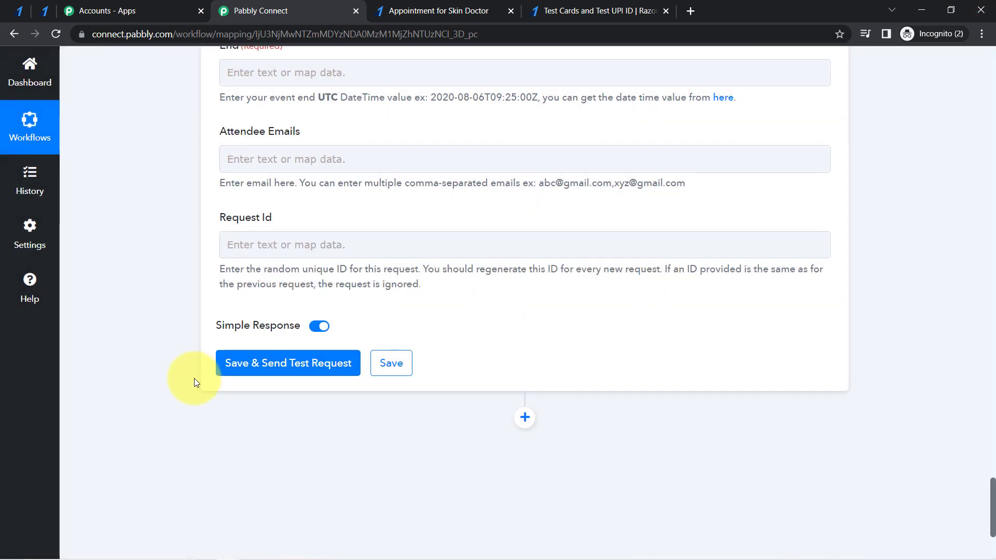
pyautogui.scroll(-1, 195, 378)
pyautogui.scroll(4, 194, 379)
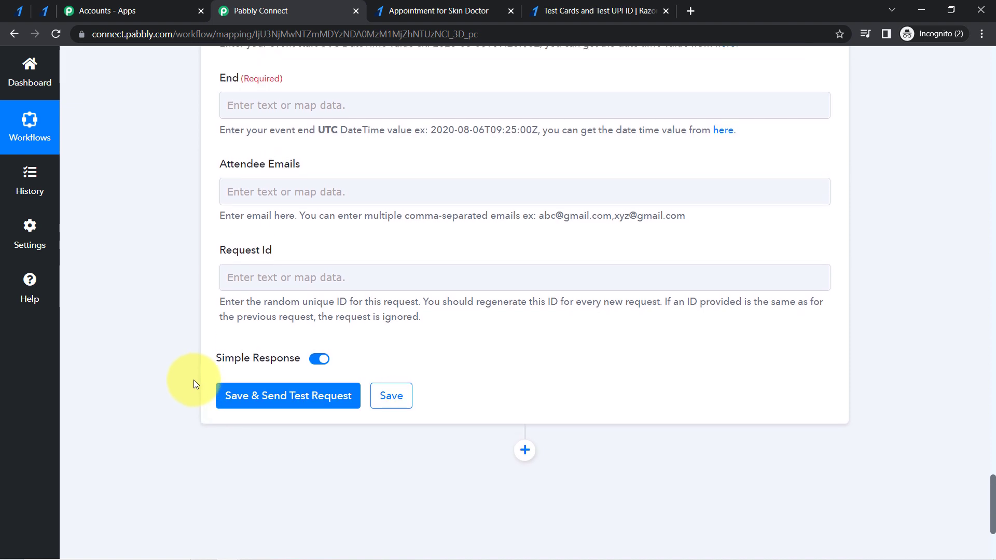
pyautogui.scroll(2, 220, 326)
pyautogui.click(234, 144)
pyautogui.write('1')
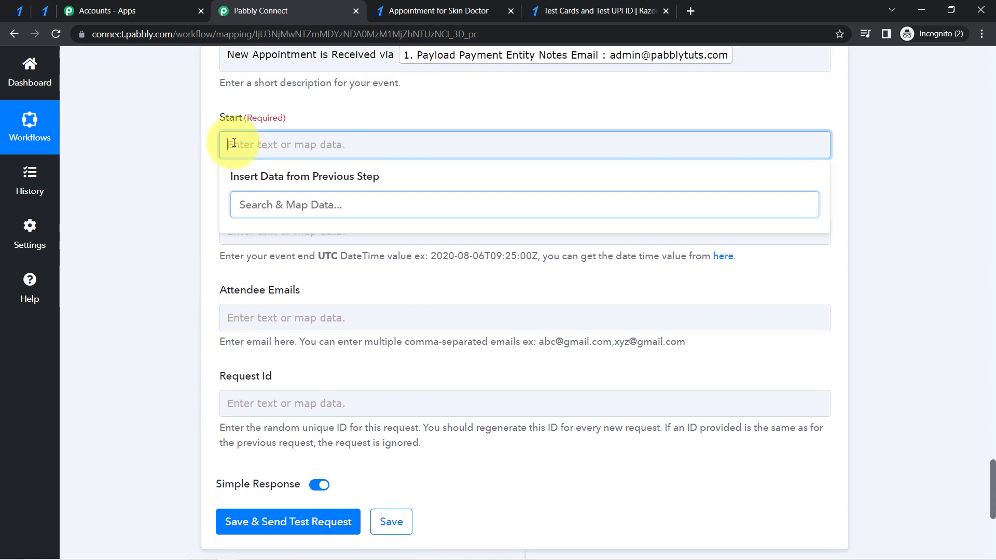
pyautogui.click(188, 203)
# Enter 1 as a placeholder in the End field and save the Google Meet step without sending a test request.
pyautogui.click(244, 228)
pyautogui.click(156, 271)
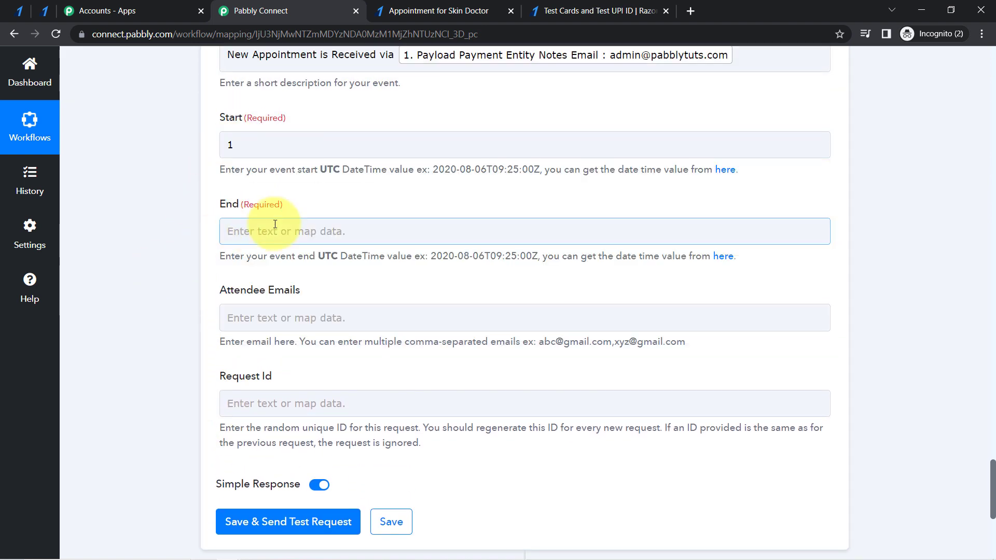
pyautogui.click(268, 232)
pyautogui.write('1')
pyautogui.click(173, 279)
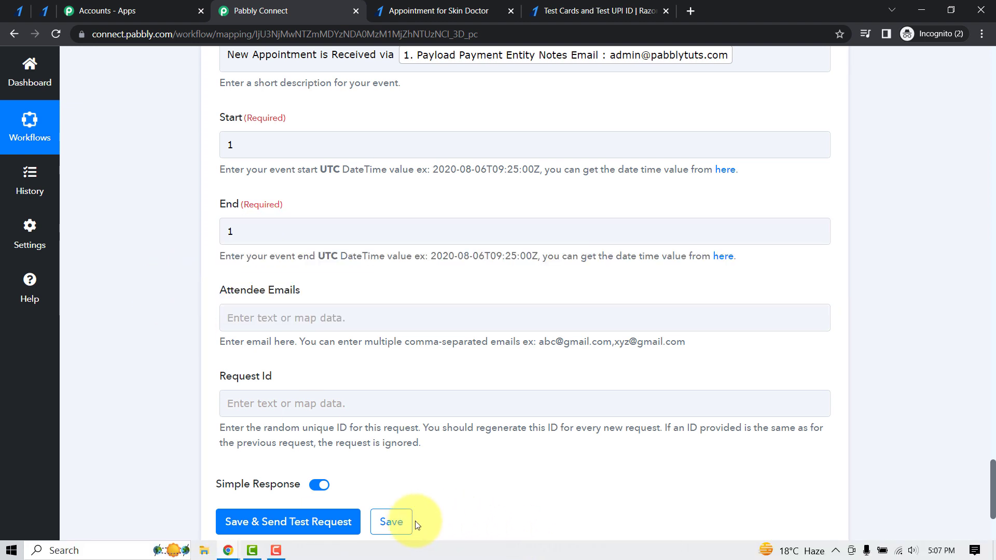
pyautogui.click(399, 522)
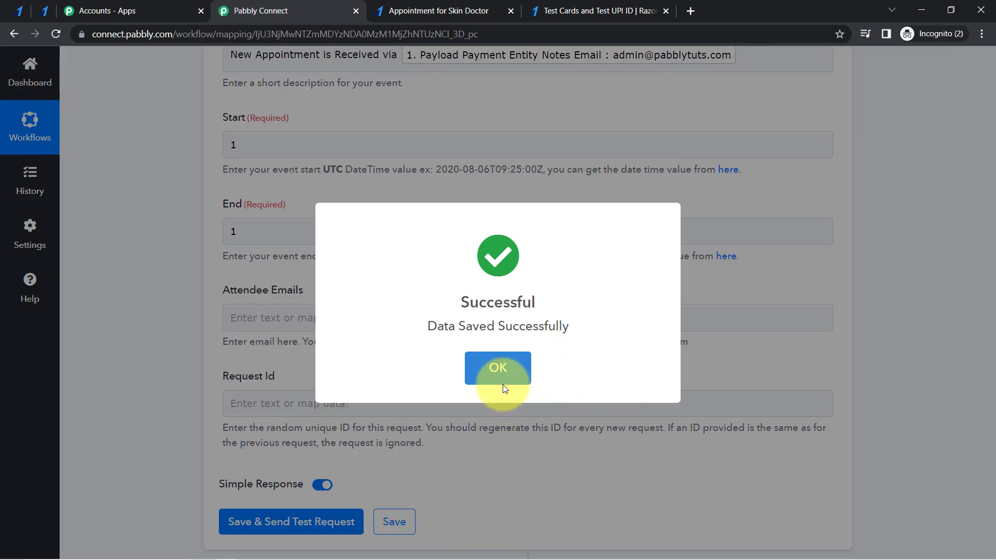
pyautogui.click(499, 357)
# Map Start to the Format Date with Time Zone result and End to the Add/Subtract Time result, replacing the placeholders.
pyautogui.click(256, 146)
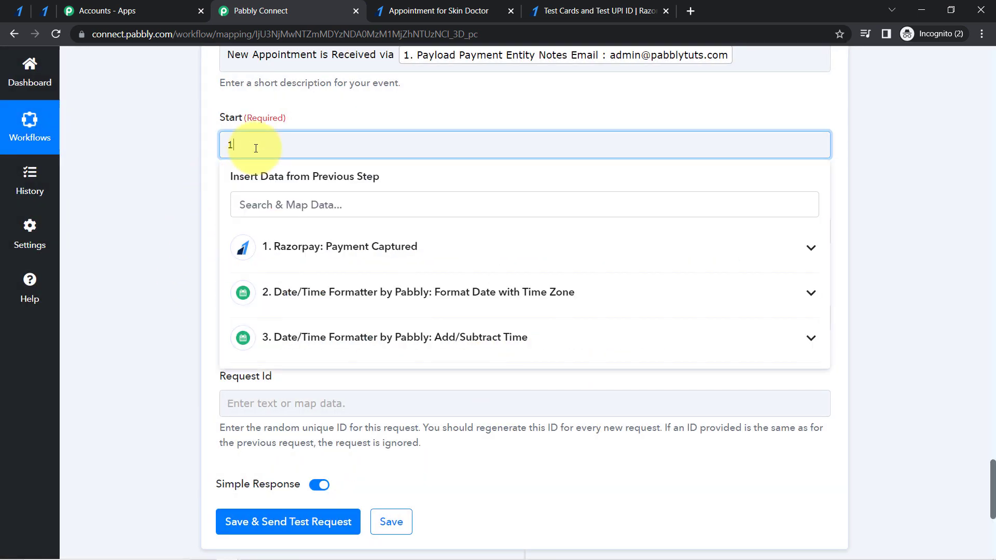
pyautogui.click(398, 293)
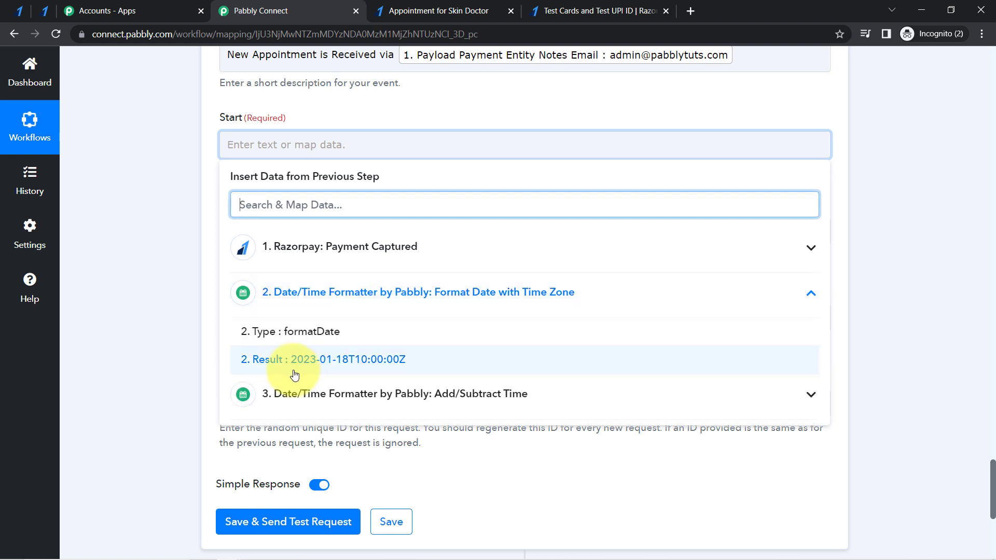
pyautogui.click(276, 373)
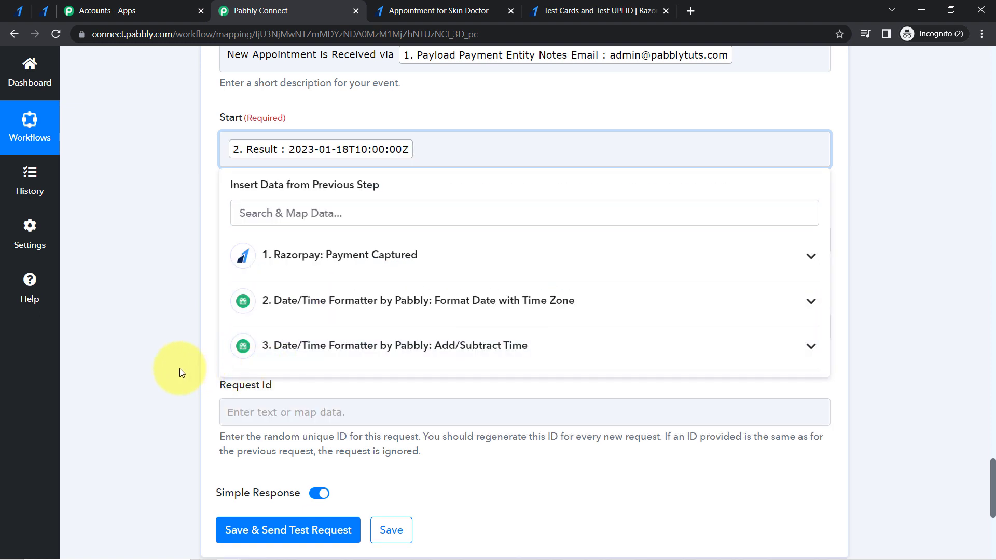
pyautogui.click(179, 368)
pyautogui.click(249, 234)
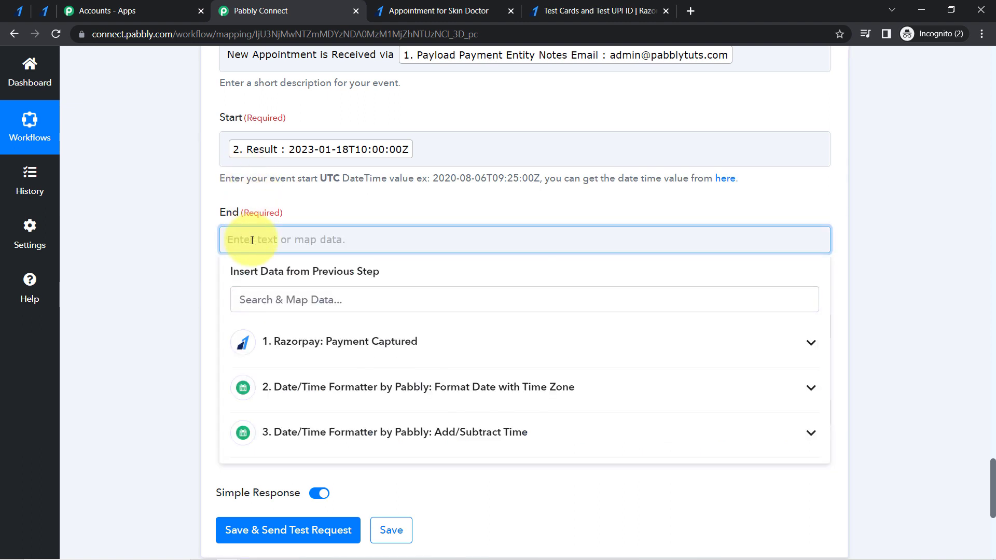
pyautogui.click(469, 437)
pyautogui.click(285, 498)
pyautogui.click(165, 325)
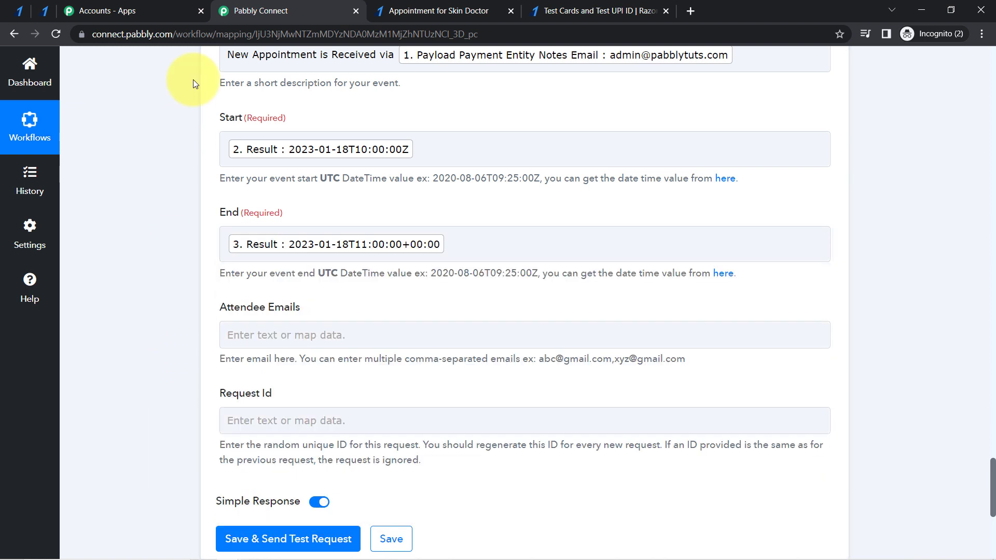
pyautogui.click(294, 141)
# Map Attendee Emails to the Payload Payment Entity Notes Email value from the captured Razorpay payment.
pyautogui.click(253, 332)
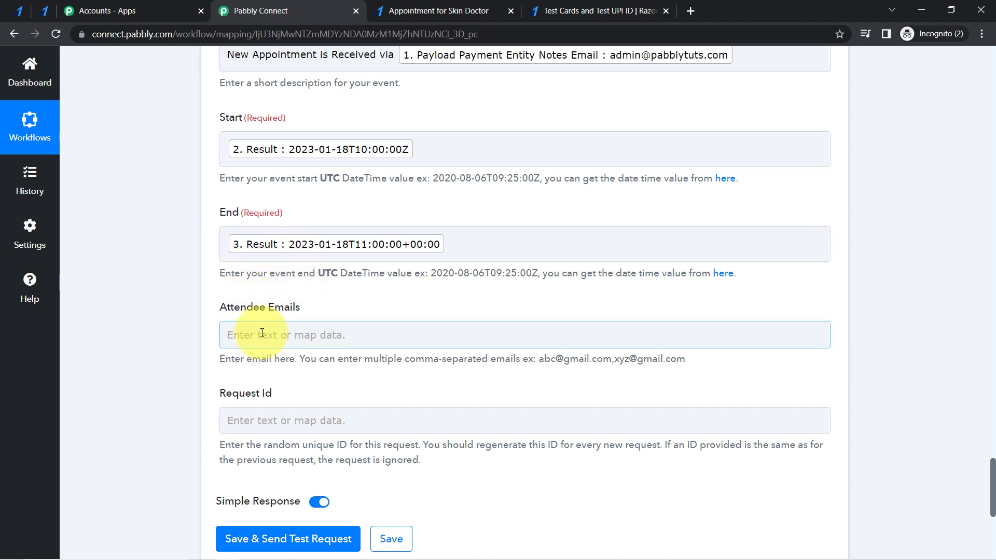
pyautogui.click(352, 386)
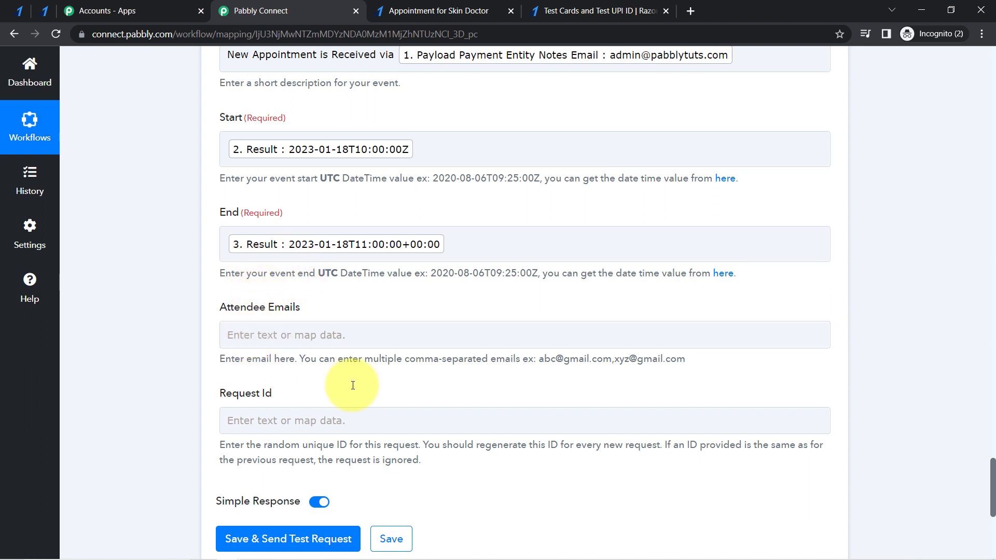
pyautogui.click(314, 336)
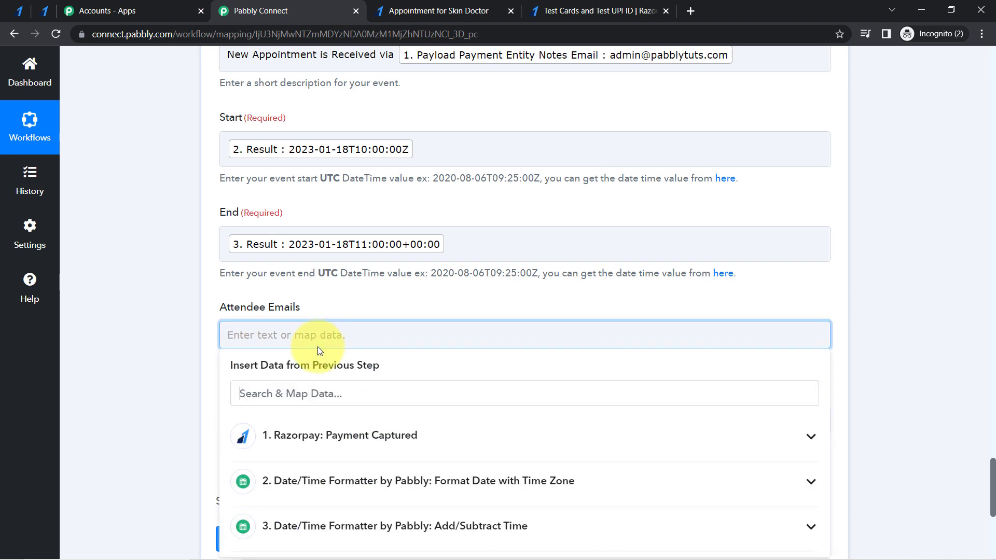
pyautogui.click(301, 450)
pyautogui.scroll(-5, 991, 470)
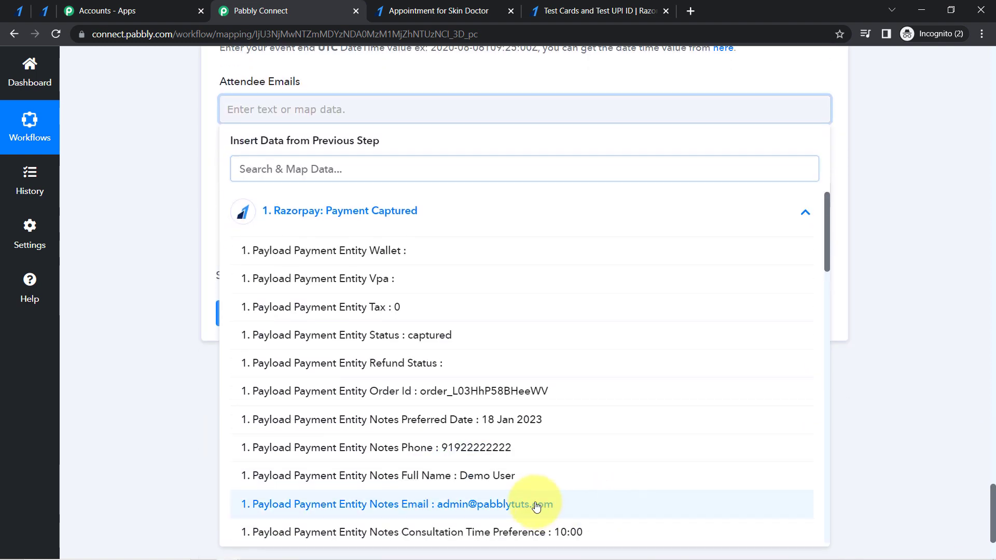
pyautogui.click(601, 509)
pyautogui.click(217, 254)
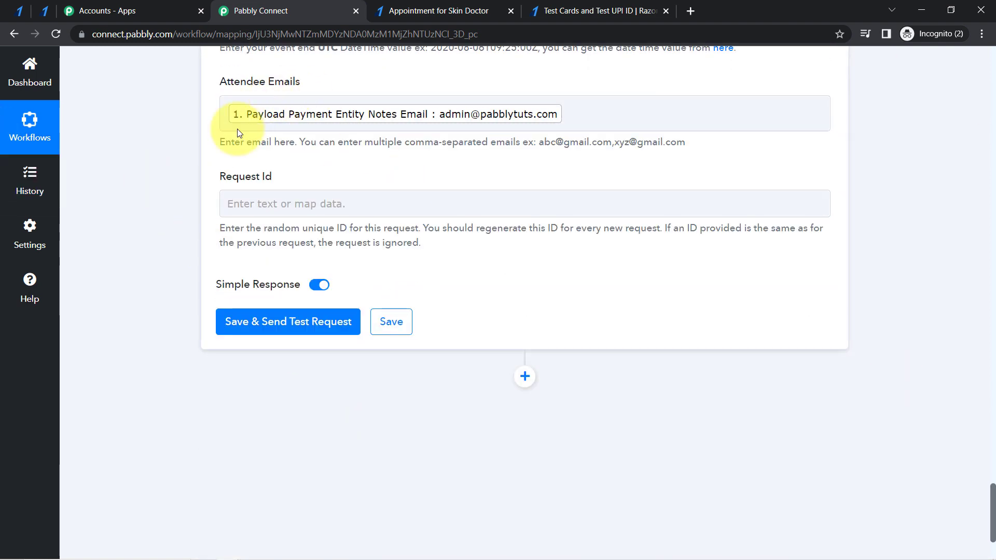
# Read the Request Id hint, search the mappable data for "@" and map Request Id to Payload Payment Entity Notes Email.
pyautogui.moveTo(240, 230); pyautogui.dragTo(418, 242)
pyautogui.click(667, 232)
pyautogui.click(194, 185)
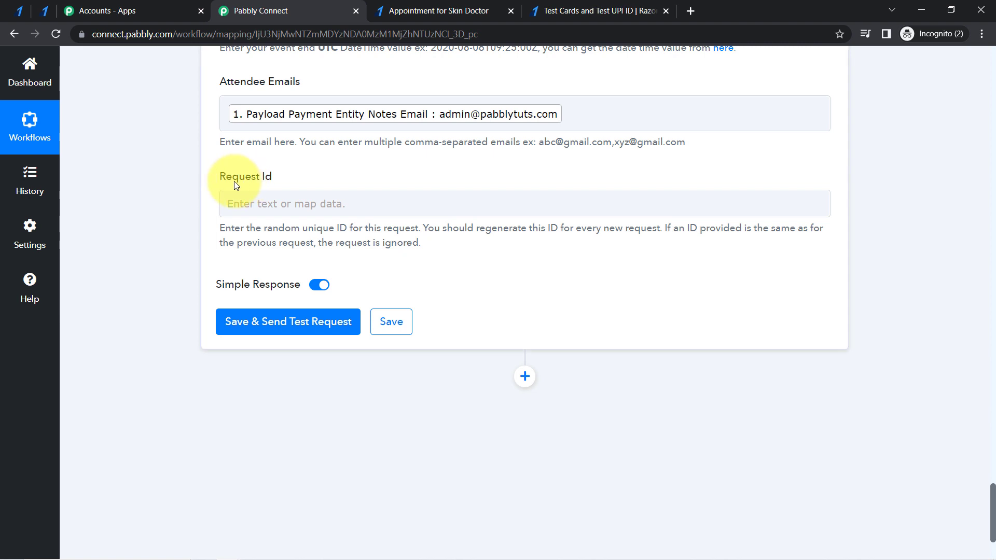
pyautogui.moveTo(234, 181); pyautogui.dragTo(285, 184)
pyautogui.click(265, 199)
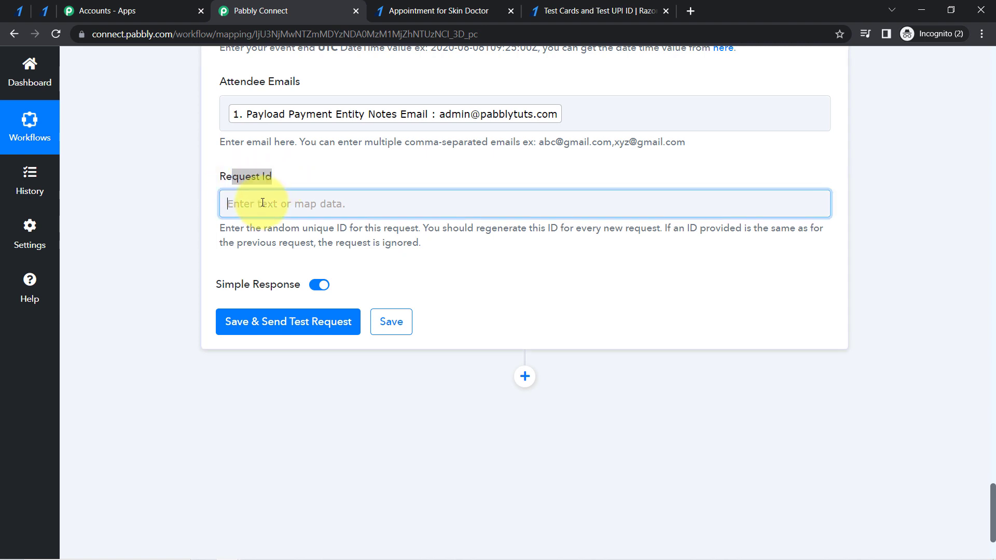
pyautogui.click(266, 264)
pyautogui.write('@')
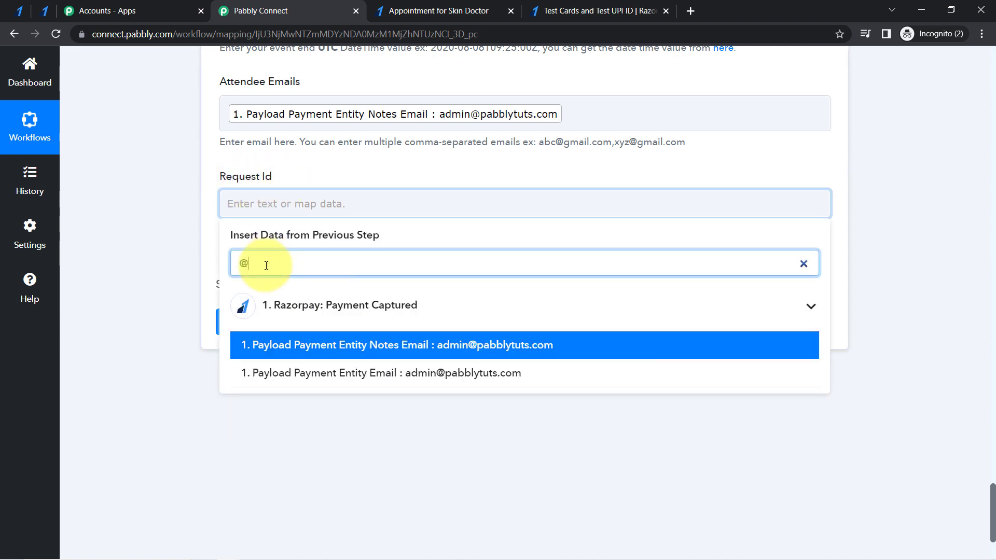
pyautogui.click(461, 348)
pyautogui.click(169, 286)
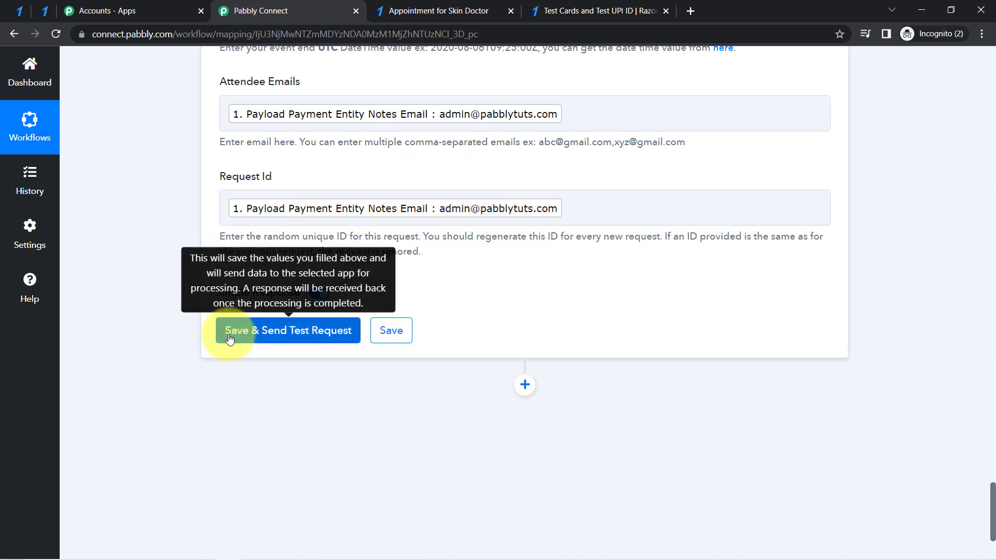
# Open Google Calendar in a new browser tab and view the details of the new appointment on 18 January.
pyautogui.click(690, 11)
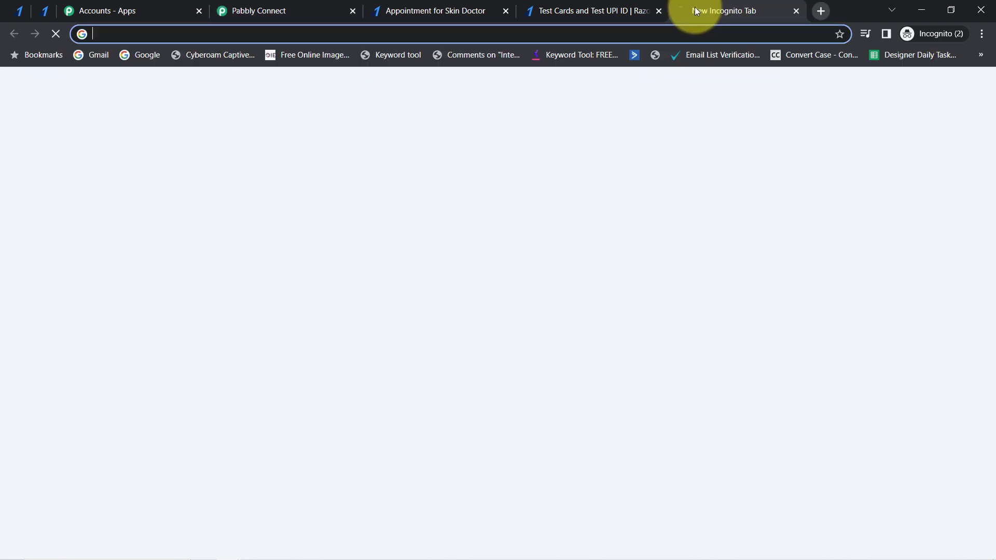
pyautogui.write('googl;e')
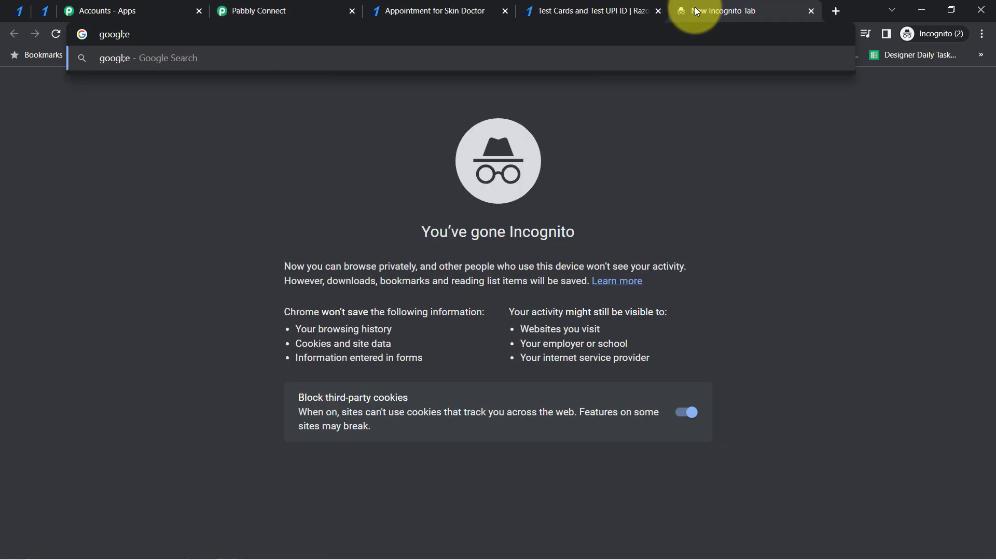
pyautogui.press('BackSpace')
pyautogui.press('BackSpace')
pyautogui.write('le calenda')
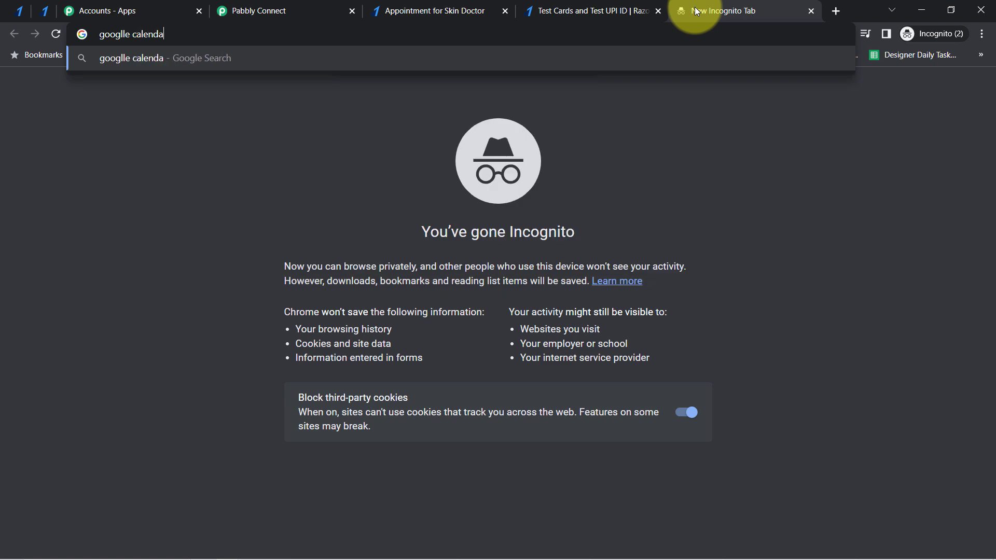
pyautogui.write('r')
pyautogui.press('Return')
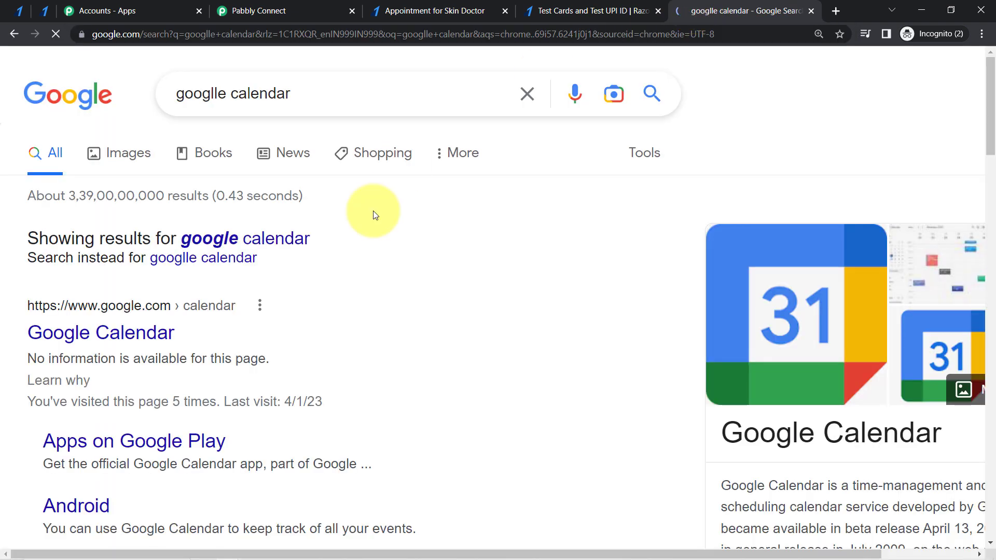
pyautogui.click(84, 347)
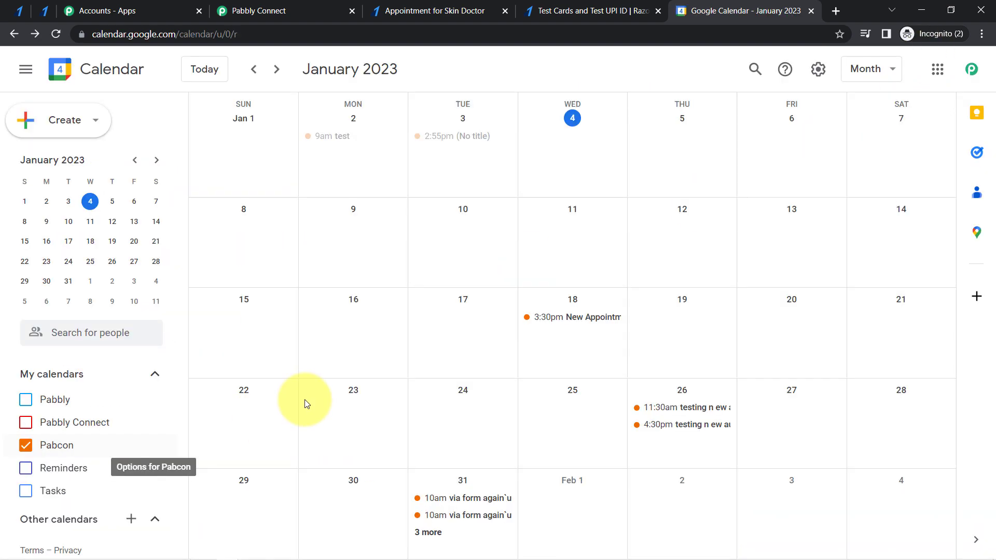
pyautogui.click(556, 320)
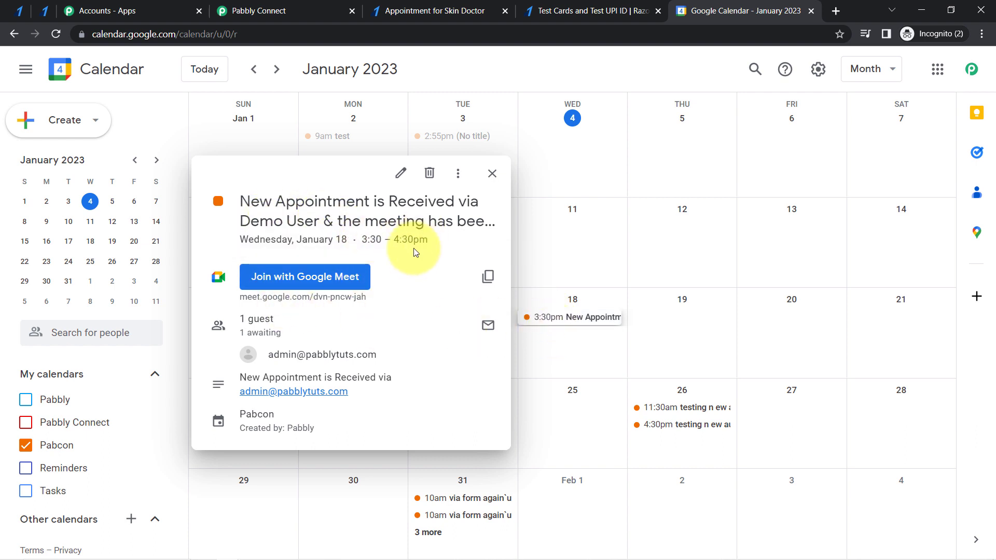
# Return to Pabbly Connect and set the To Timezone of the Format Date with Time Zone step to Etc/UTC.
pyautogui.click(281, 4)
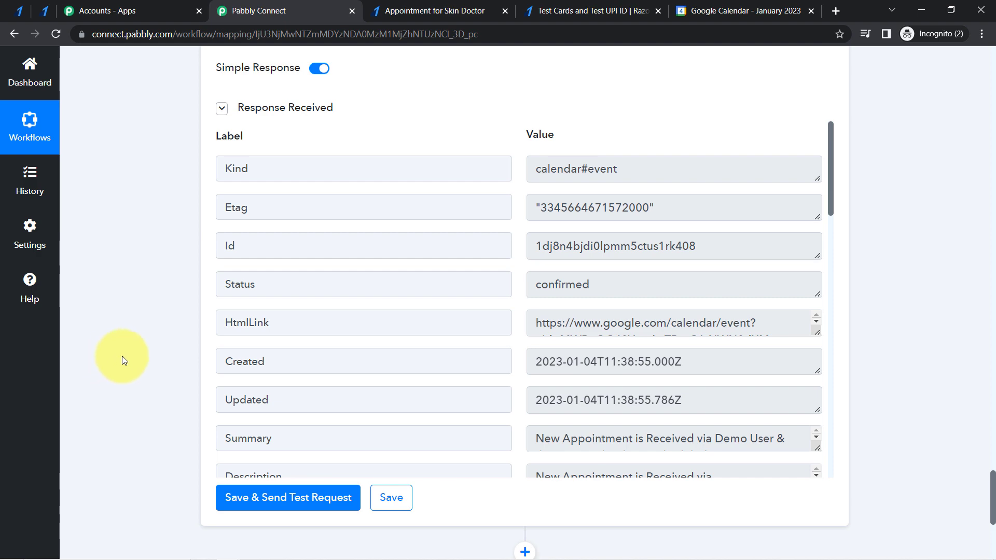
pyautogui.scroll(7, 124, 355)
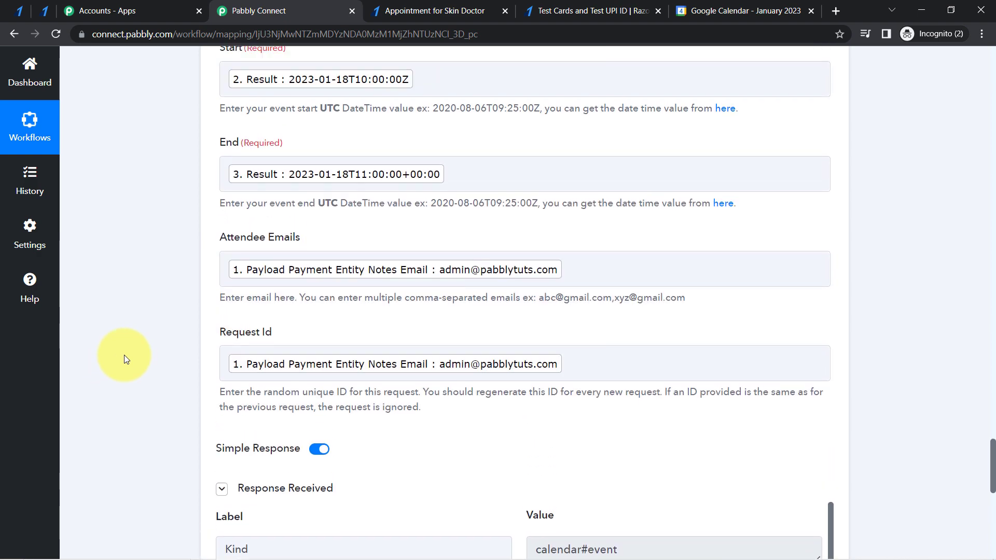
pyautogui.scroll(7, 124, 356)
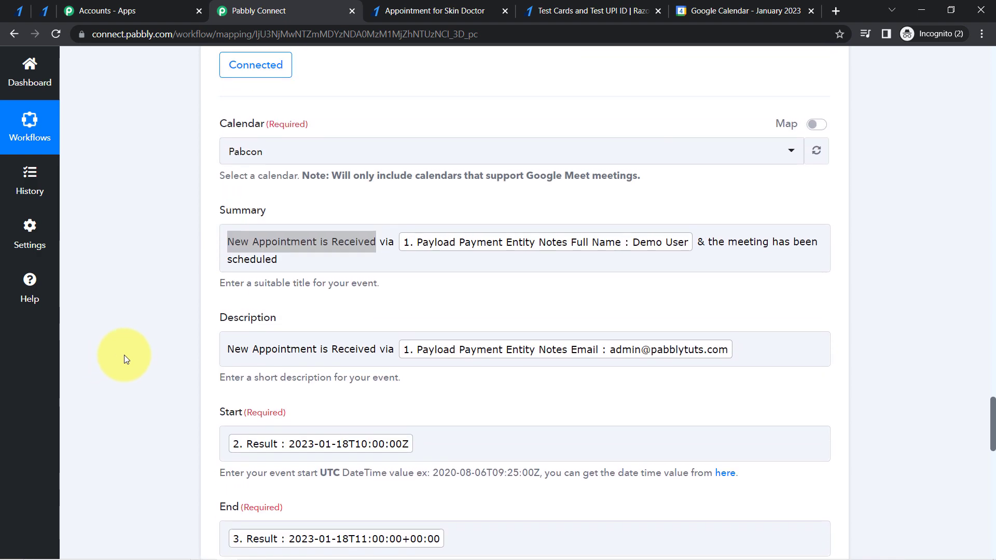
pyautogui.scroll(14, 123, 354)
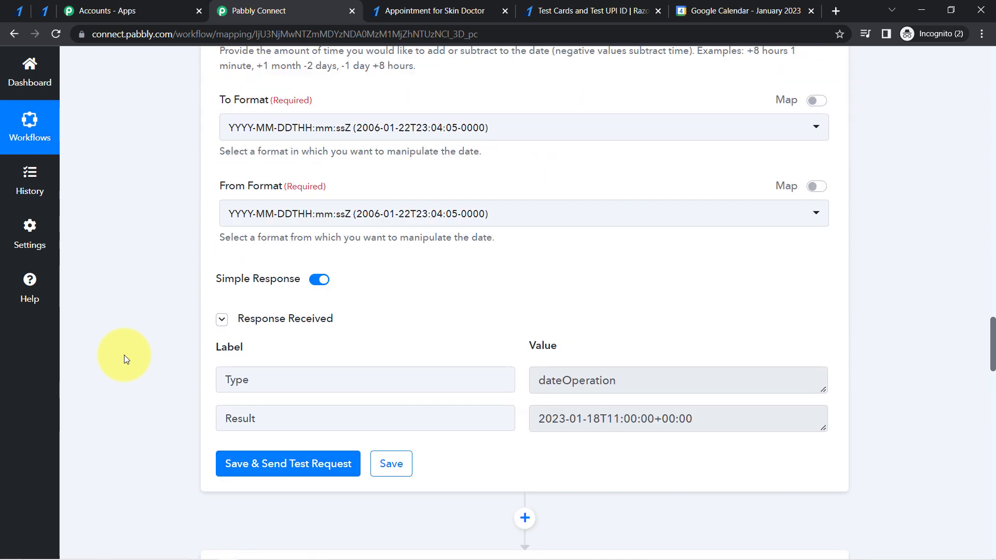
pyautogui.scroll(13, 123, 354)
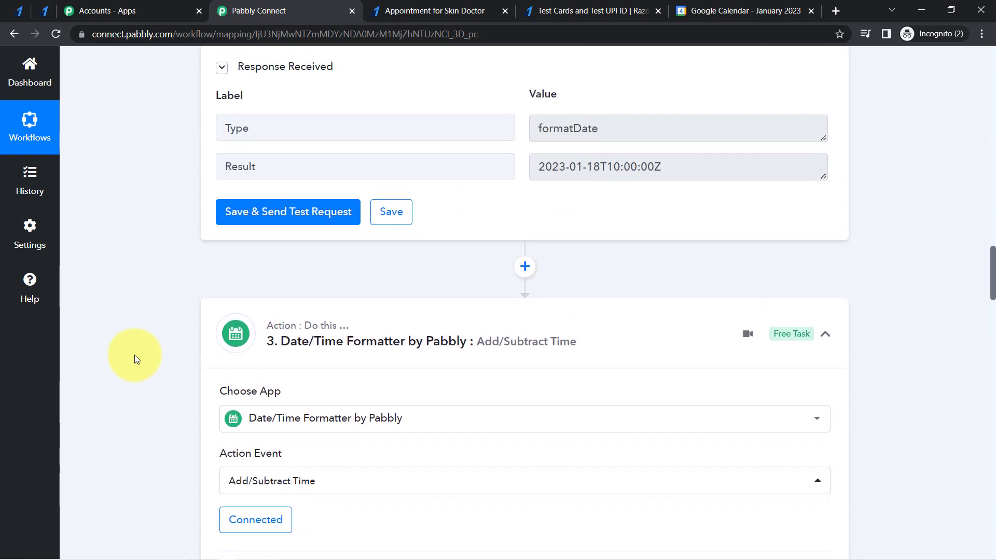
pyautogui.scroll(1, 135, 357)
pyautogui.moveTo(993, 280); pyautogui.dragTo(992, 194)
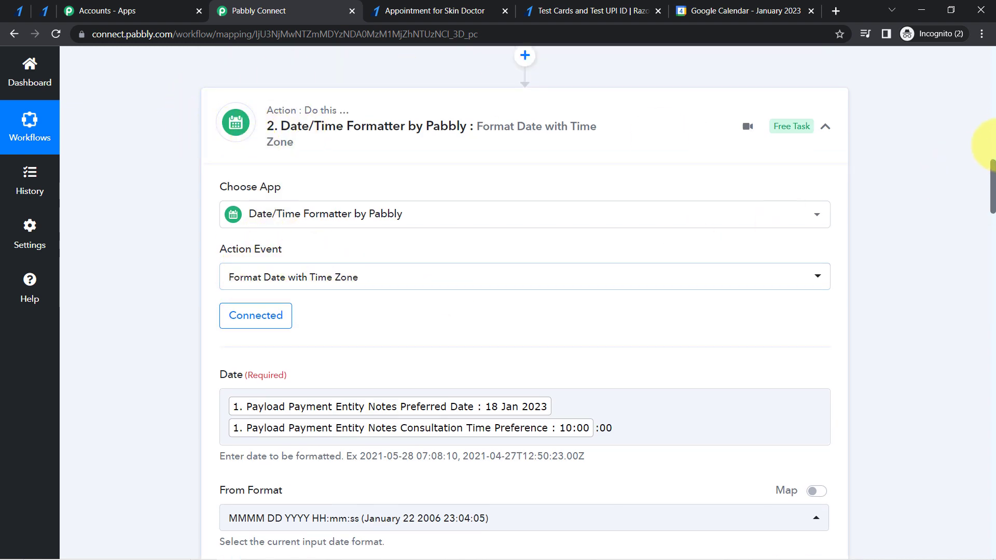
pyautogui.moveTo(993, 176); pyautogui.dragTo(992, 236)
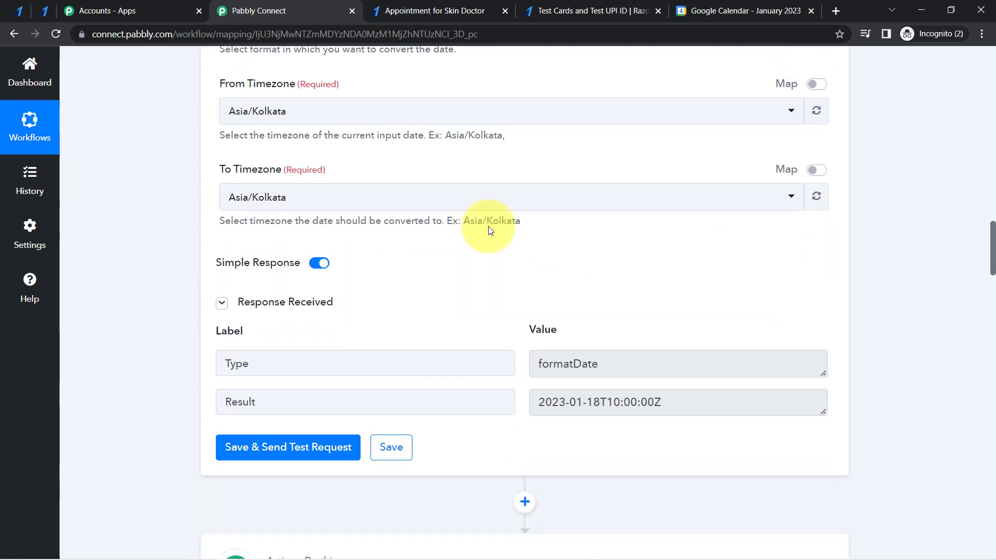
pyautogui.click(285, 204)
pyautogui.write('utc')
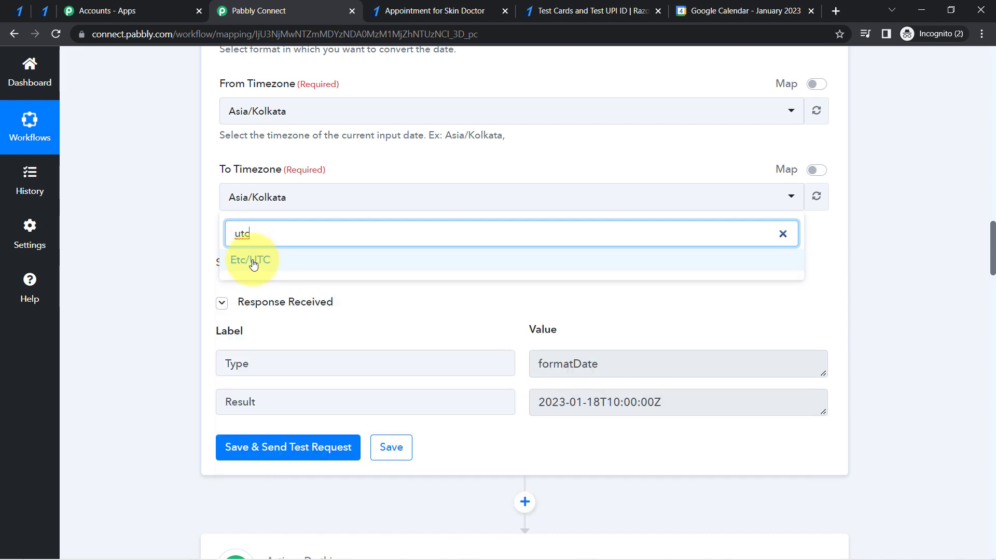
pyautogui.click(252, 262)
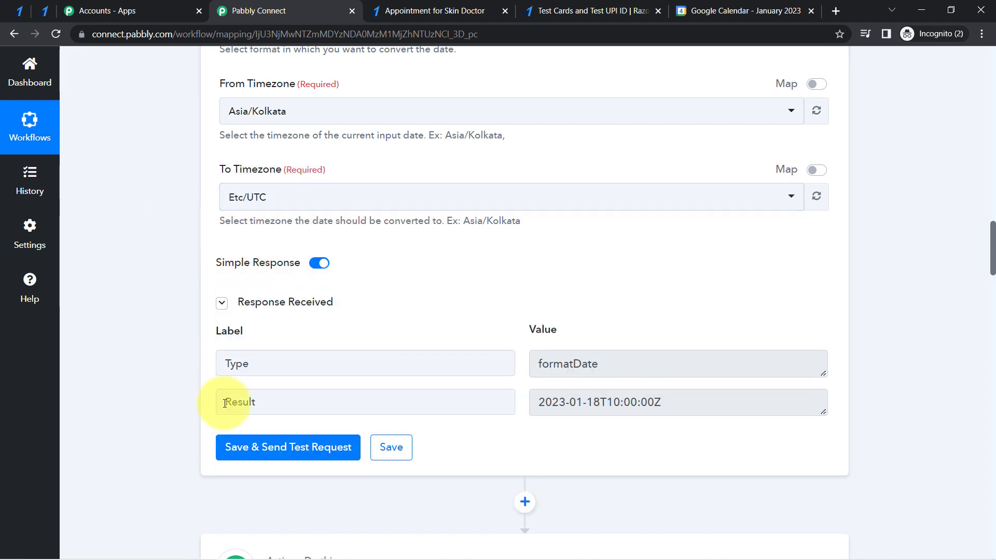
# Save the Format Date with Time Zone step, send its test request and check the returned date and time.
pyautogui.click(263, 449)
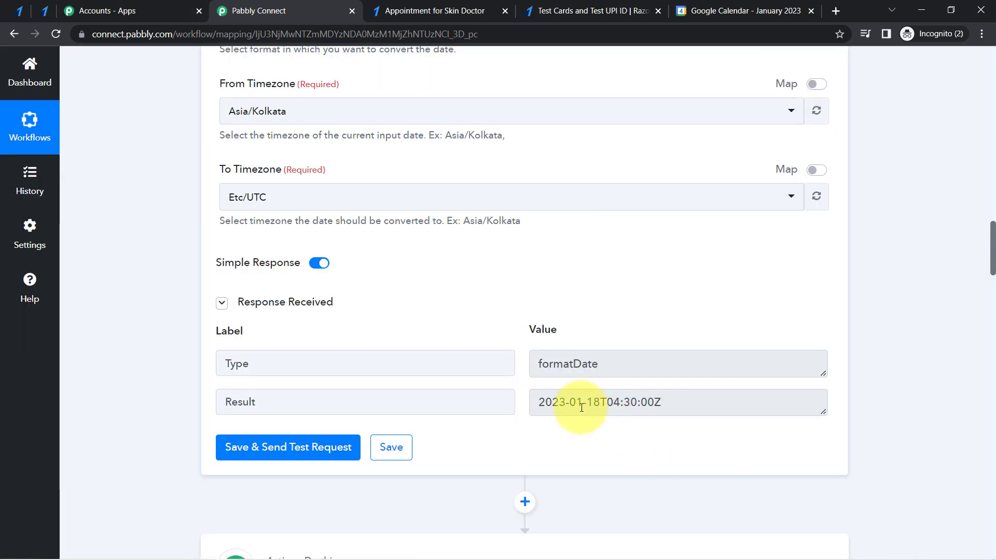
pyautogui.moveTo(582, 407); pyautogui.dragTo(642, 407)
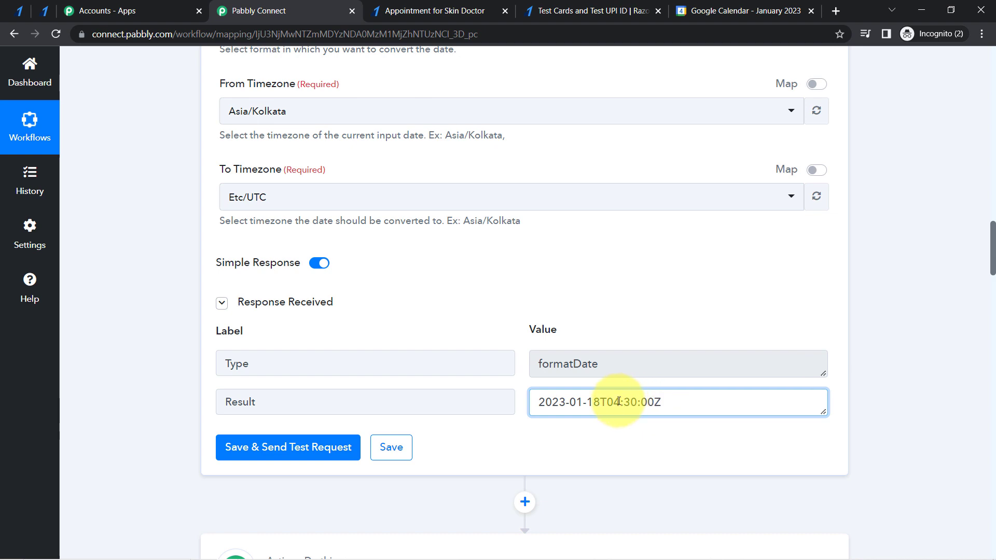
pyautogui.moveTo(620, 403); pyautogui.dragTo(669, 403)
# Reload the workflow page to refresh the mapped values and expand the Format Date with Time Zone step.
pyautogui.moveTo(993, 255); pyautogui.dragTo(994, 317)
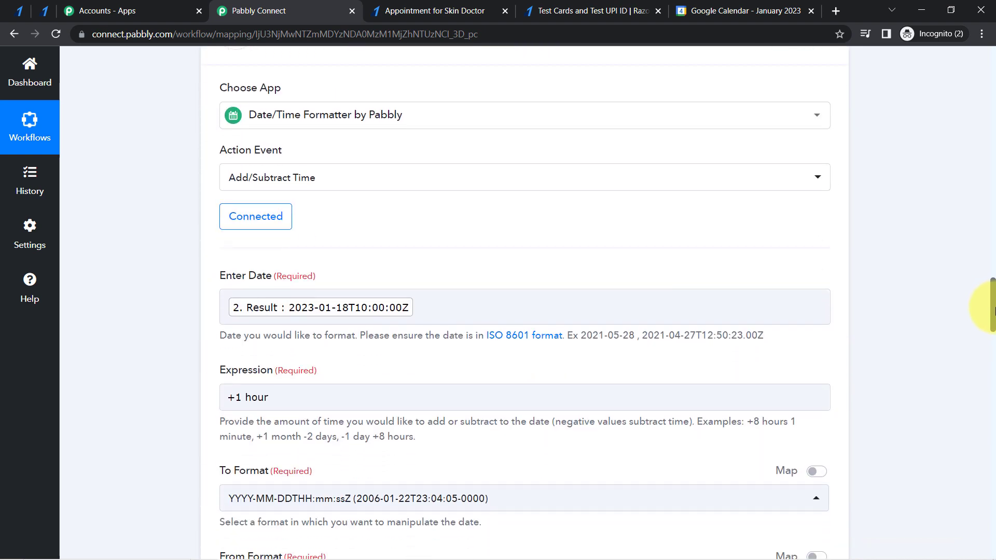
pyautogui.click(55, 35)
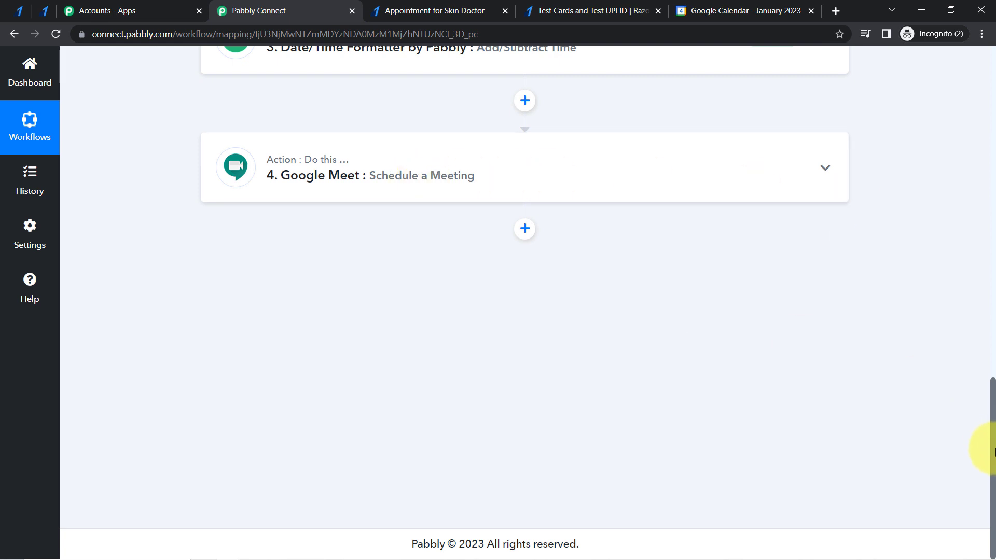
pyautogui.moveTo(993, 451); pyautogui.dragTo(994, 408)
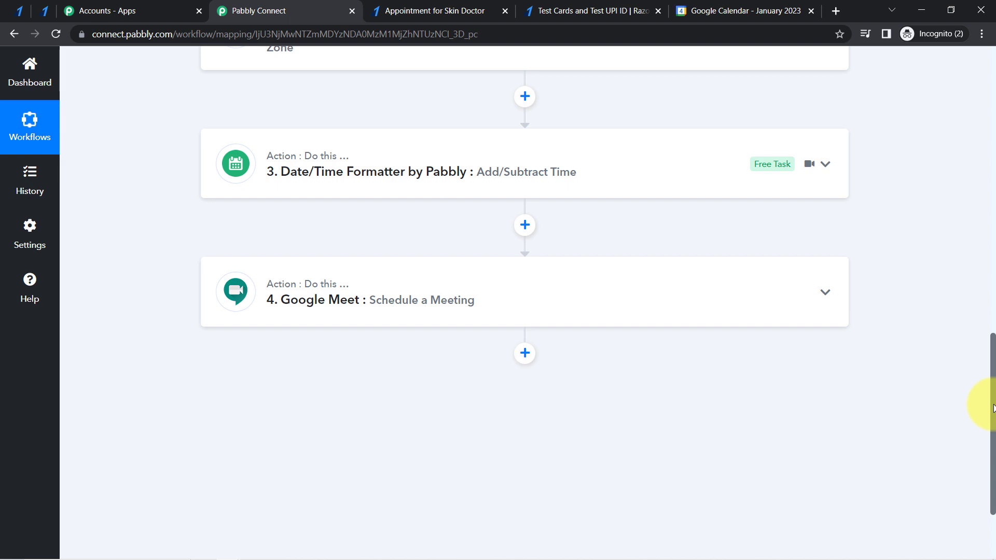
pyautogui.moveTo(994, 408); pyautogui.dragTo(993, 356)
pyautogui.click(382, 164)
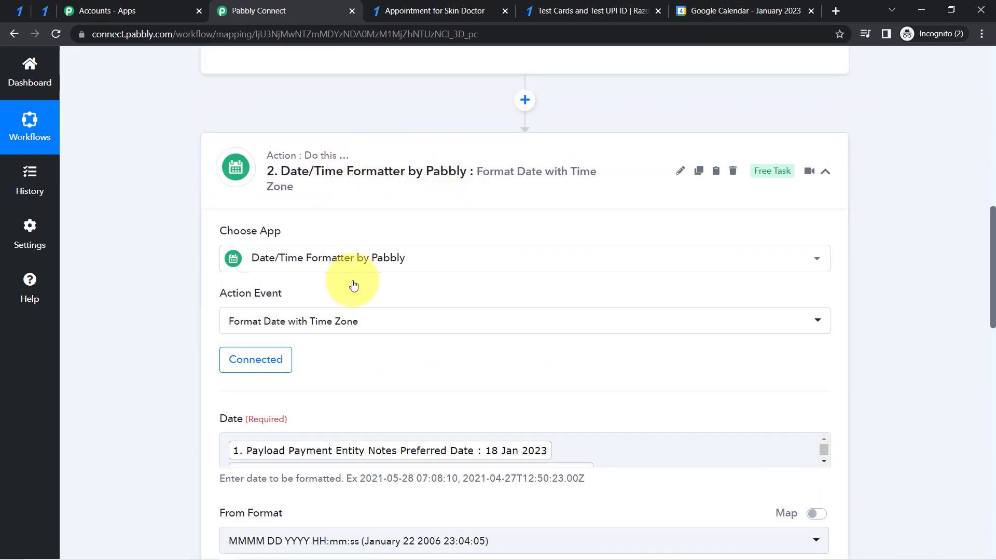
# Expand the Add/Subtract Time step, check its Enter Date mapping, save it and send its test request again.
pyautogui.moveTo(990, 244); pyautogui.dragTo(988, 467)
pyautogui.click(534, 228)
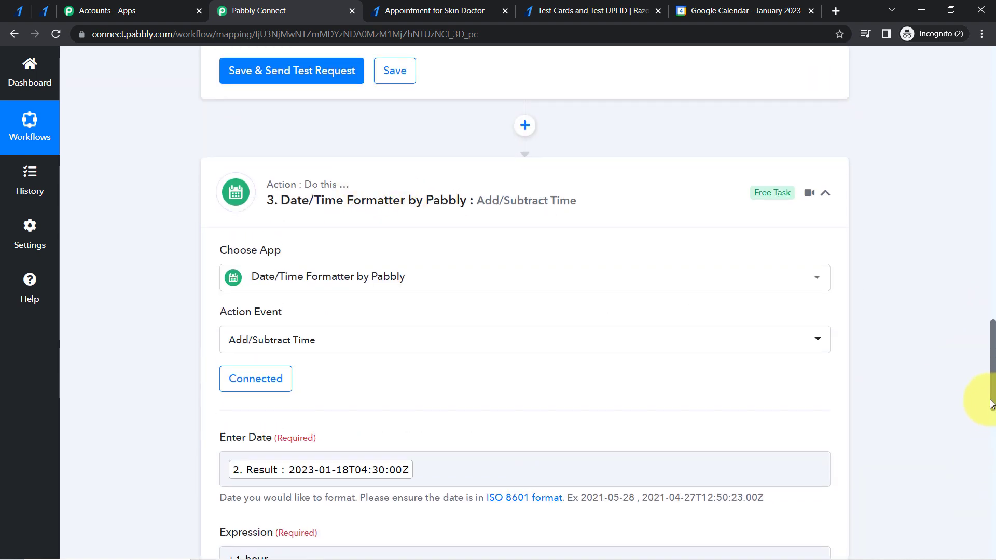
pyautogui.moveTo(994, 424); pyautogui.dragTo(994, 438)
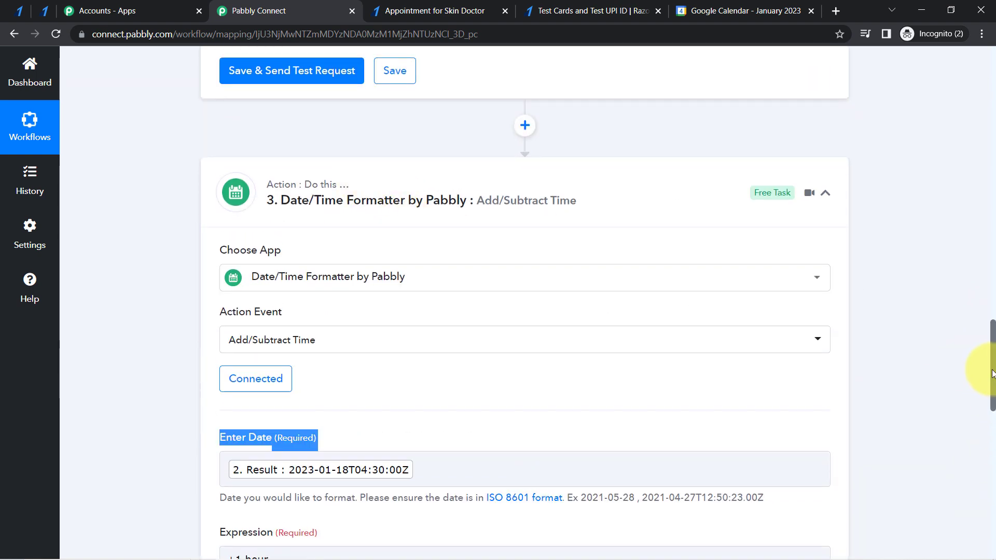
pyautogui.moveTo(992, 374); pyautogui.dragTo(985, 493)
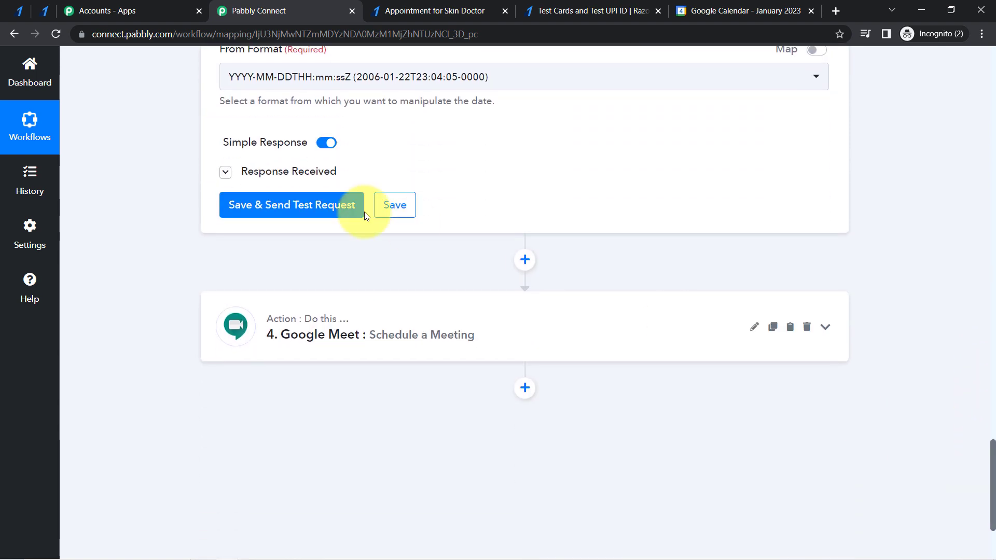
pyautogui.click(242, 206)
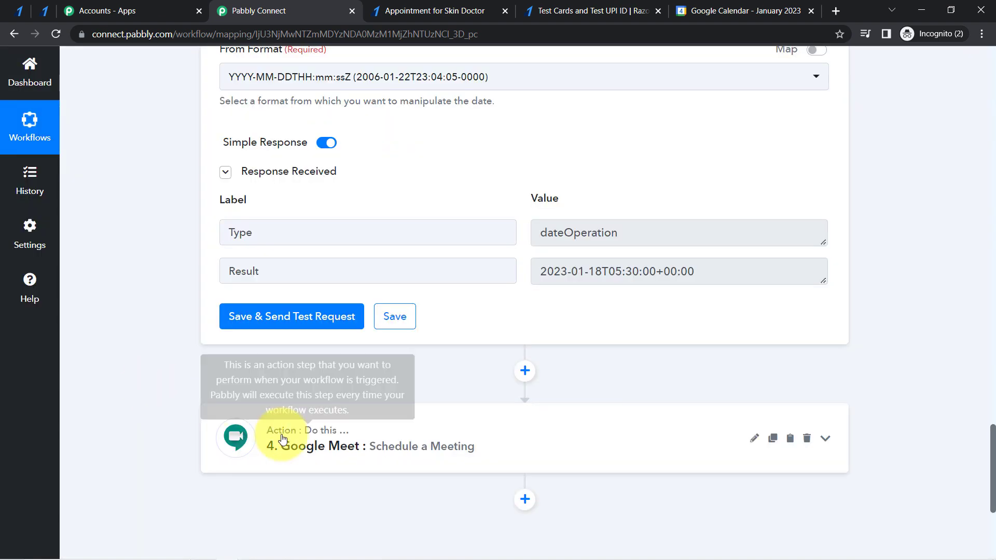
# Expand the Google Meet Schedule a Meeting step and insert "A" before "New Appointment" in the Summary.
pyautogui.click(268, 437)
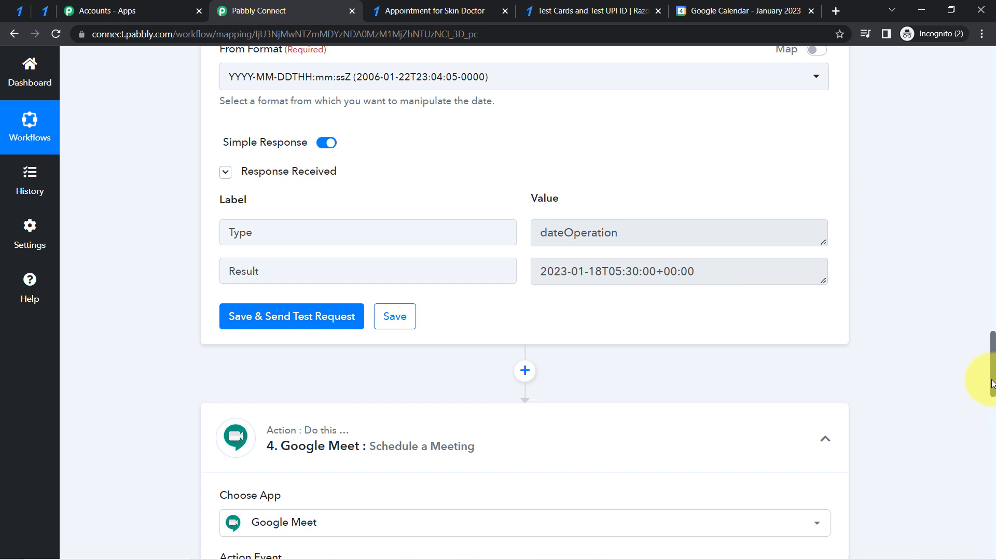
pyautogui.moveTo(994, 382); pyautogui.dragTo(994, 422)
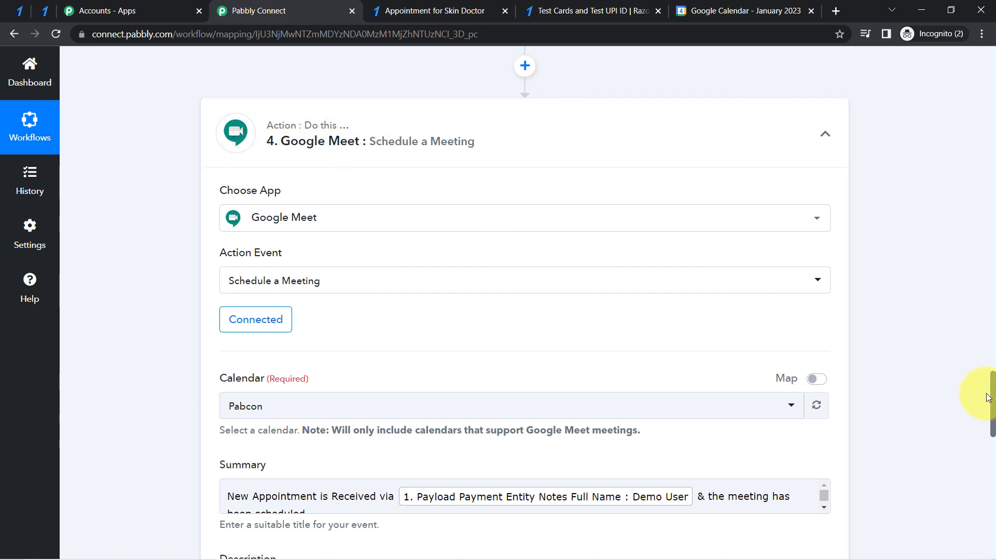
pyautogui.moveTo(995, 398); pyautogui.dragTo(994, 423)
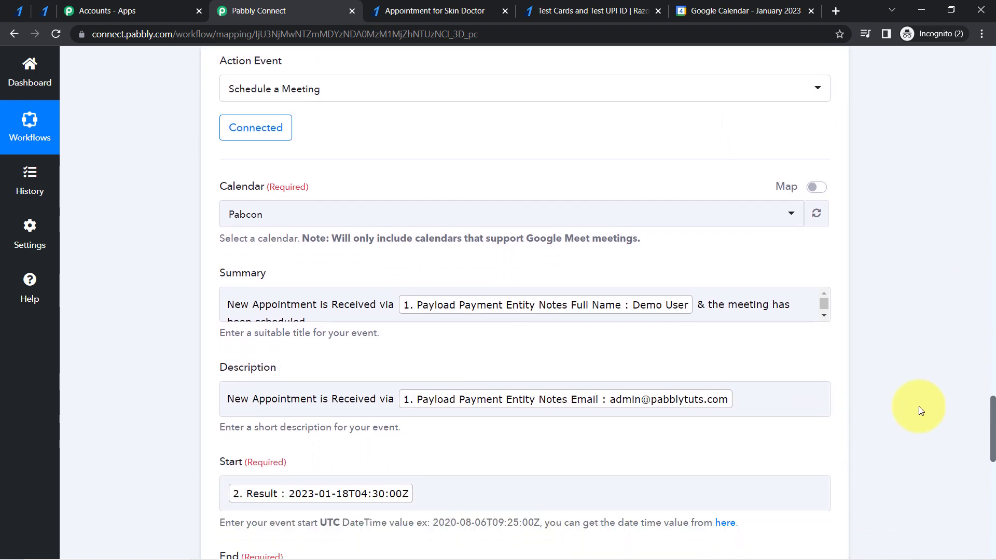
pyautogui.click(250, 304)
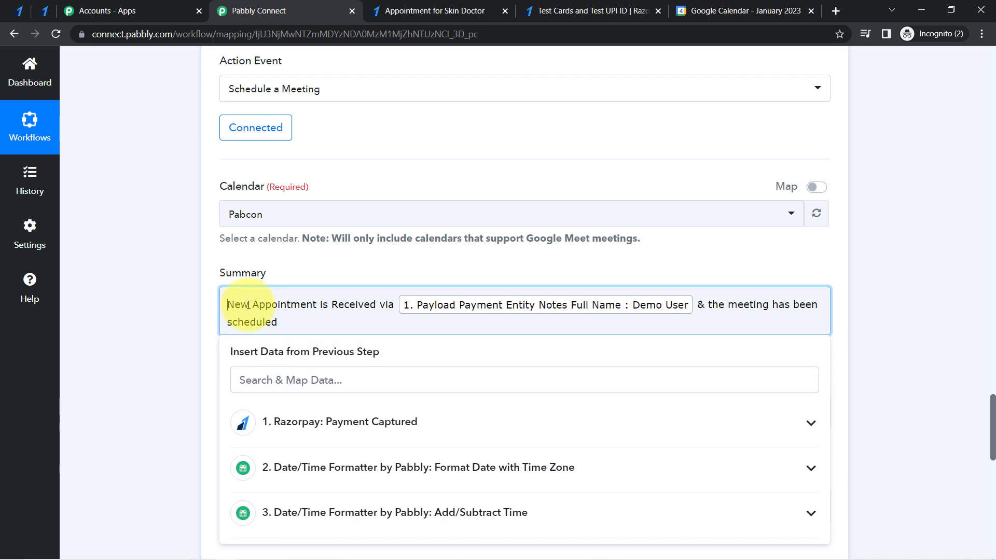
pyautogui.write('A')
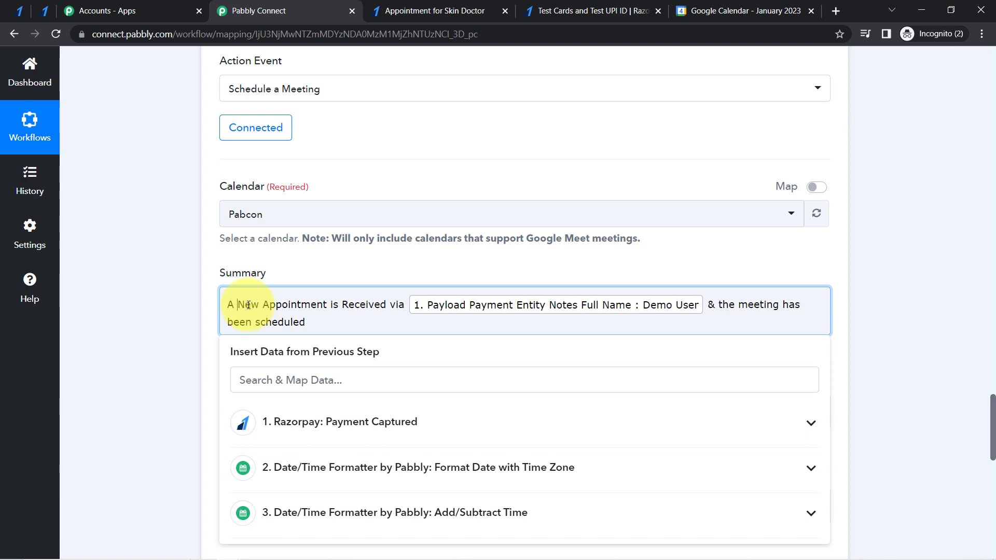
pyautogui.click(166, 329)
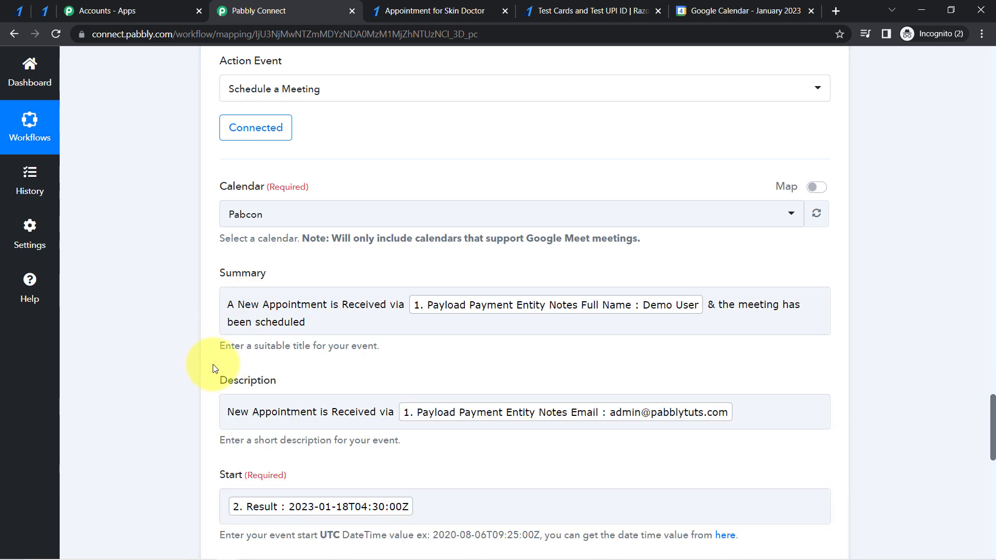
# Insert "A" before "New Appointment" in the Description, save the Google Meet step and send its test request.
pyautogui.click(227, 414)
pyautogui.write('A')
pyautogui.click(989, 388)
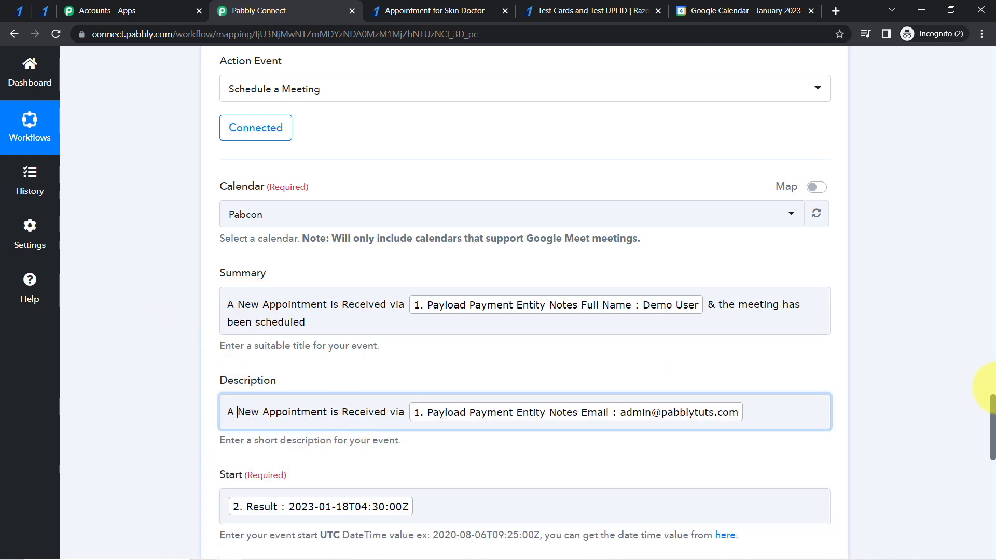
pyautogui.scroll(-10, 989, 420)
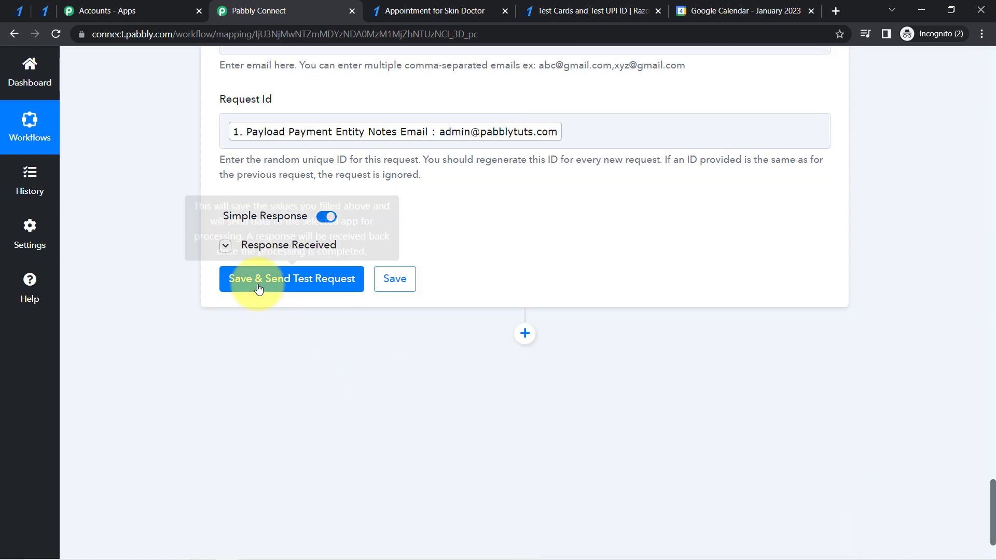
pyautogui.click(264, 280)
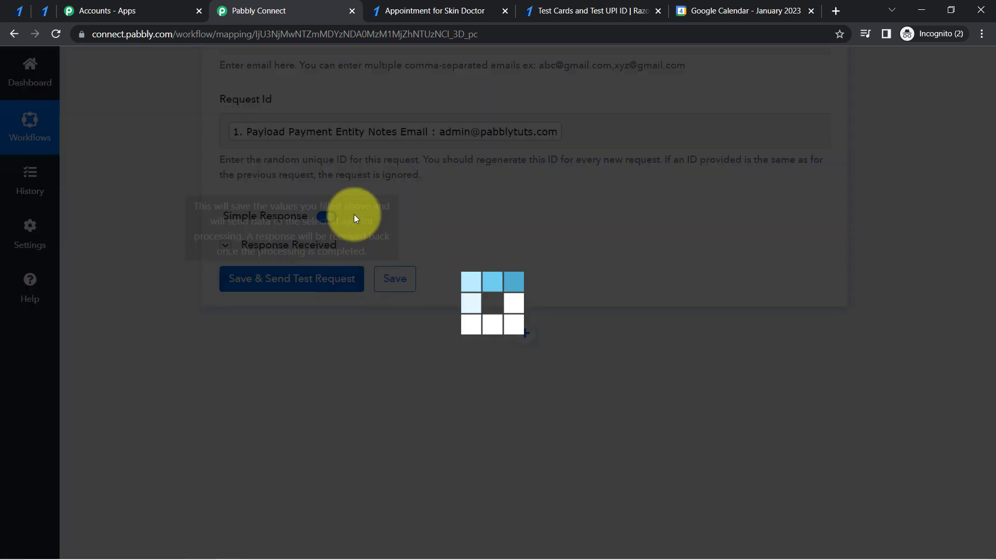
# Switch to Google Calendar, check the time of the new "A New Appointment" event on 18 January and view its Google Meet link.
pyautogui.click(710, 10)
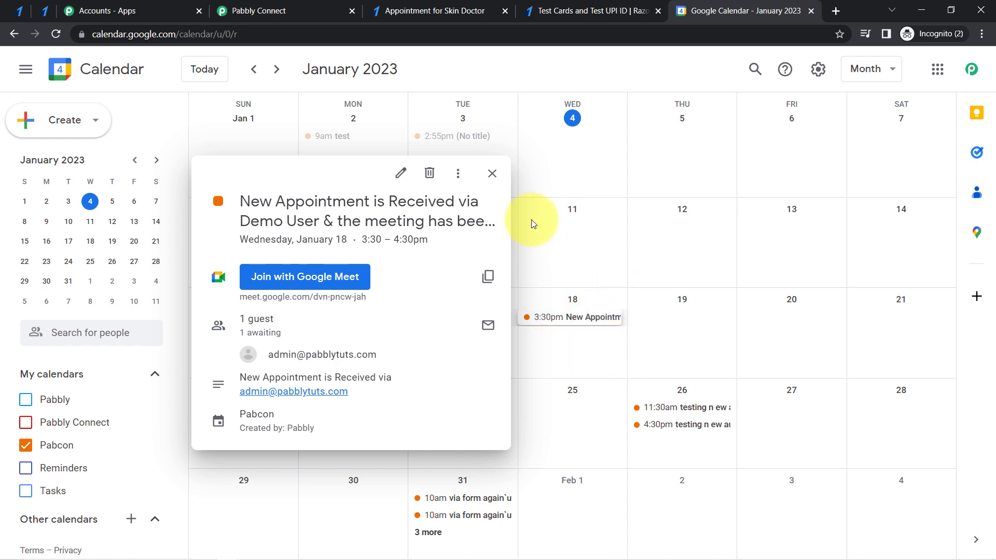
pyautogui.click(492, 173)
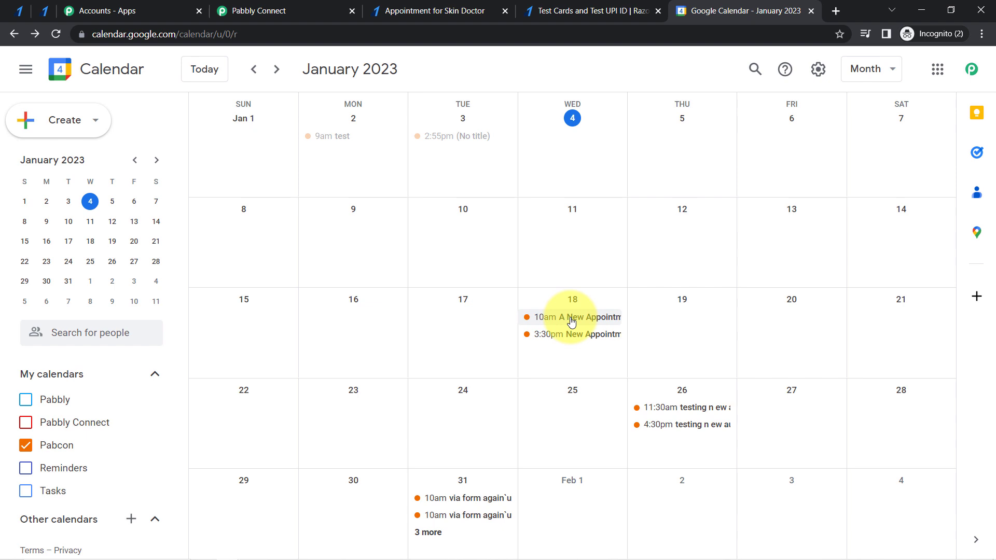
pyautogui.click(571, 322)
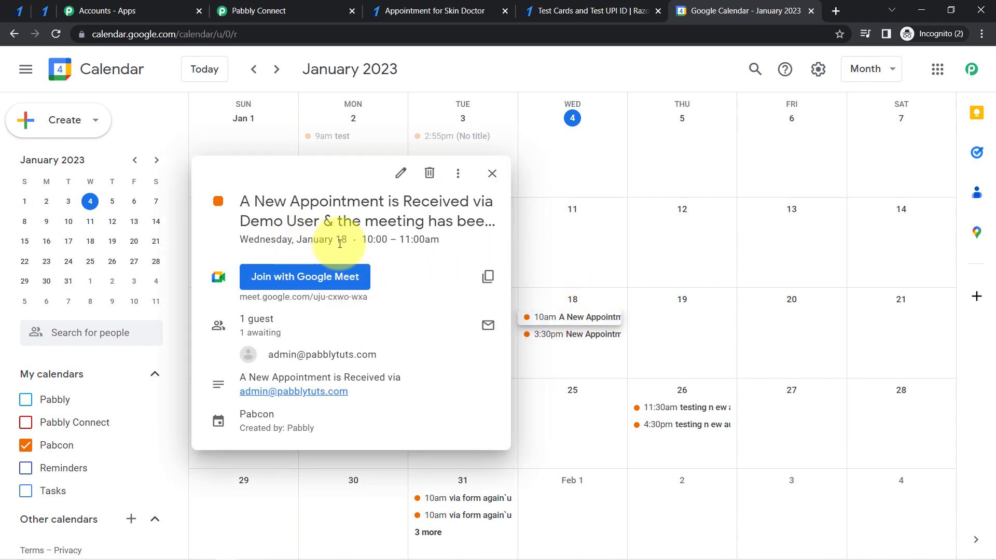
pyautogui.moveTo(368, 240); pyautogui.dragTo(425, 237)
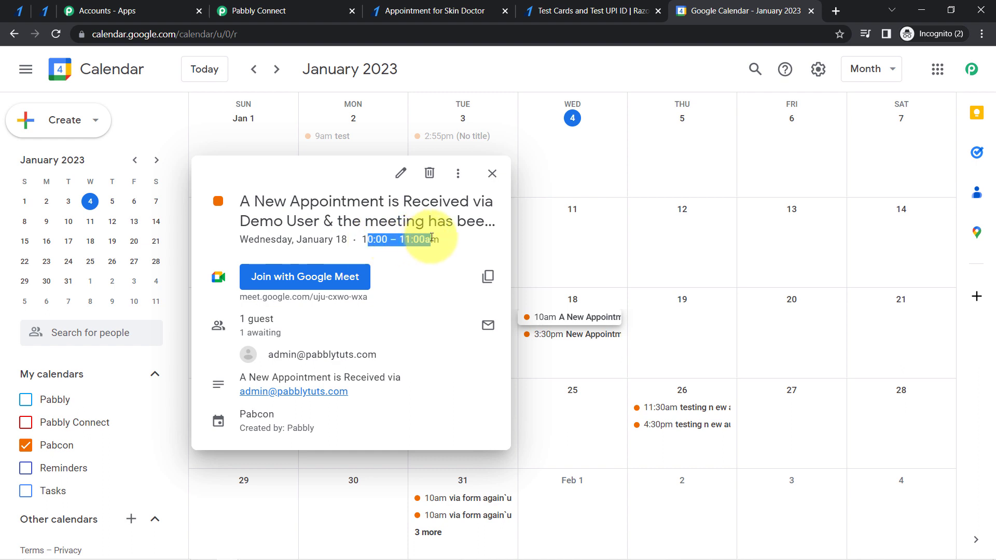
pyautogui.click(412, 239)
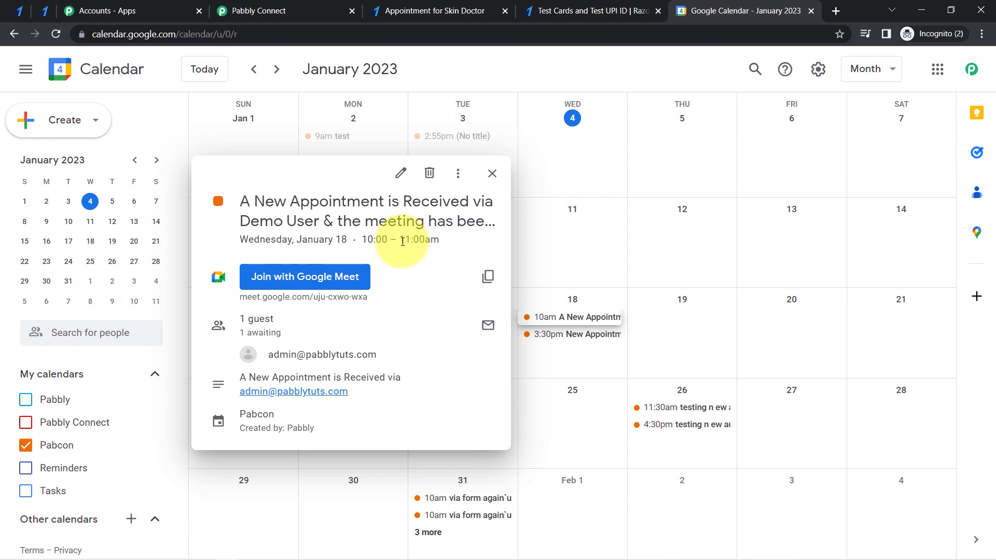
pyautogui.moveTo(391, 240)
pyautogui.mouseDown()
pyautogui.moveTo(439, 241)
pyautogui.moveTo(406, 240)
pyautogui.mouseUp()
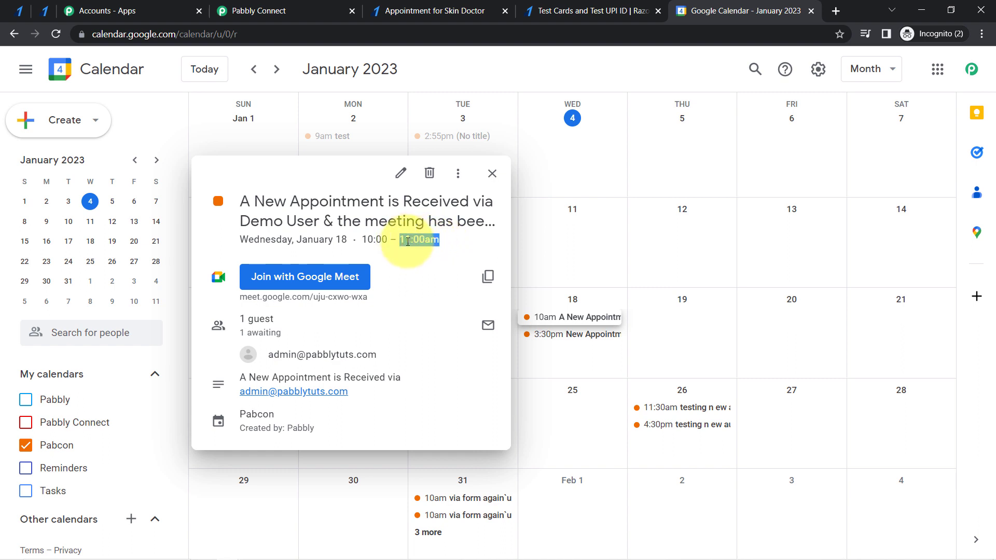
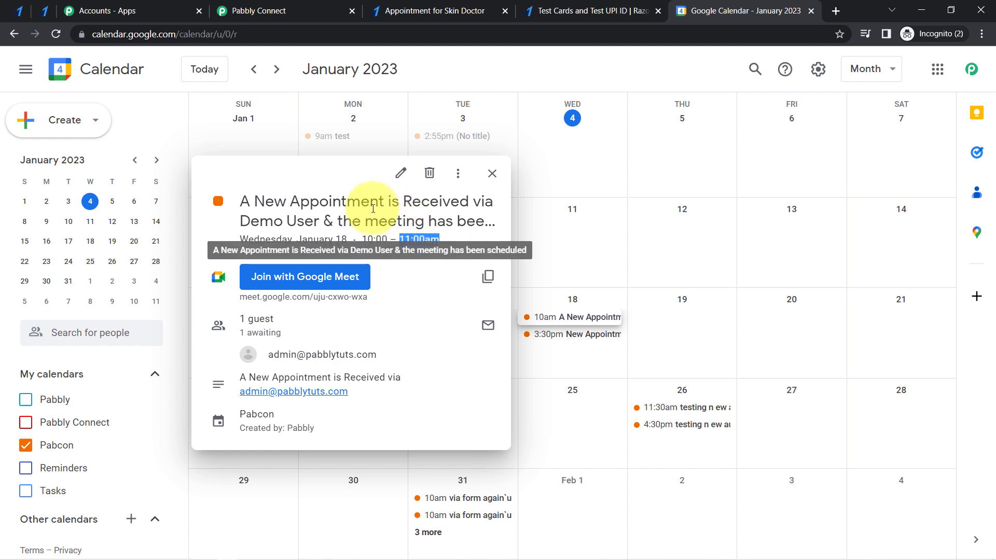
pyautogui.click(310, 278)
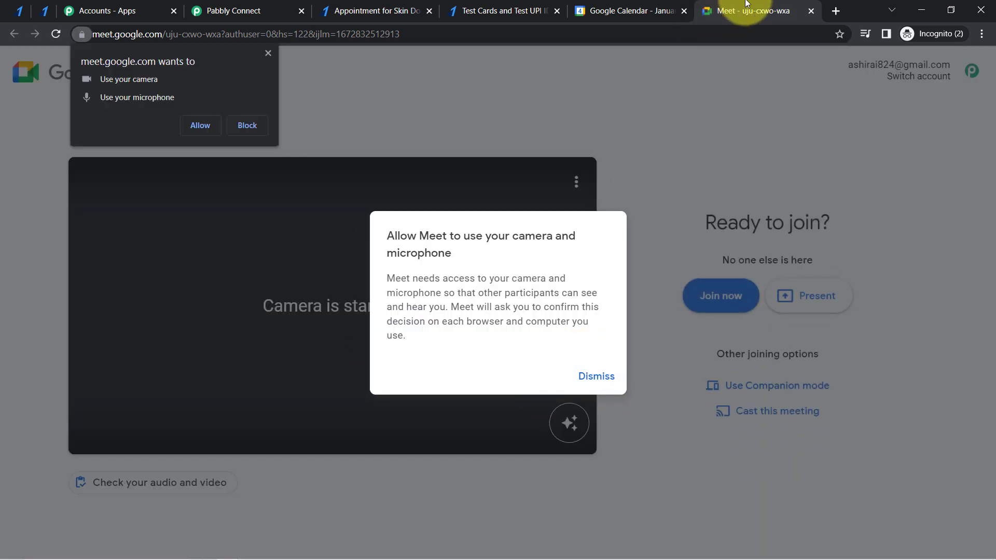
pyautogui.click(811, 10)
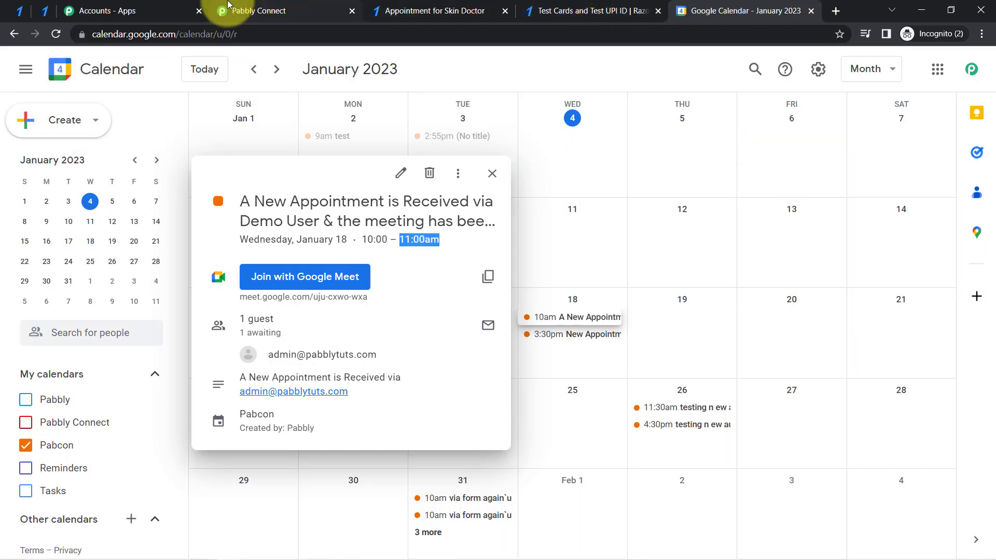
# Switch back to Pabbly Connect and add a Gmail action with the Send Email event after the Google Meet step.
pyautogui.click(232, 7)
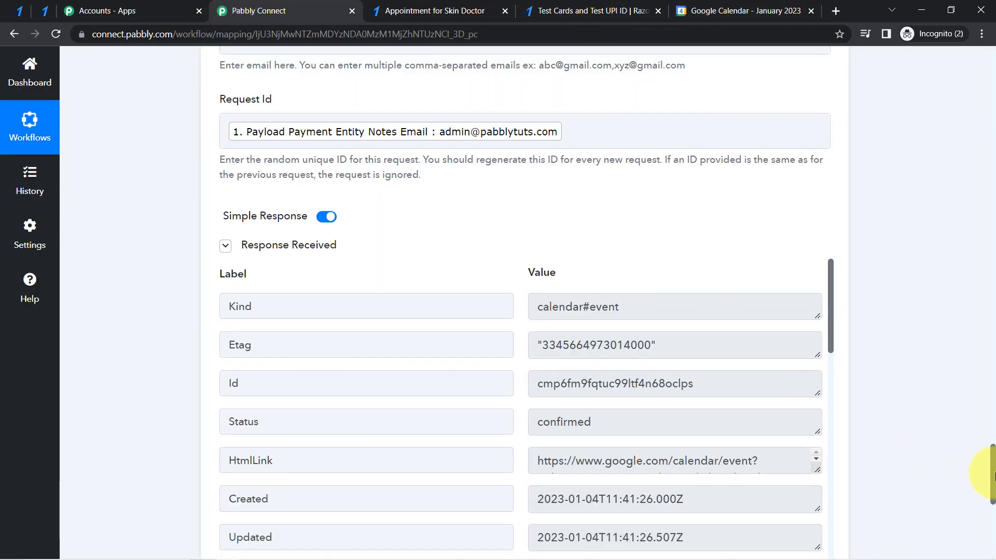
pyautogui.scroll(-9, 992, 469)
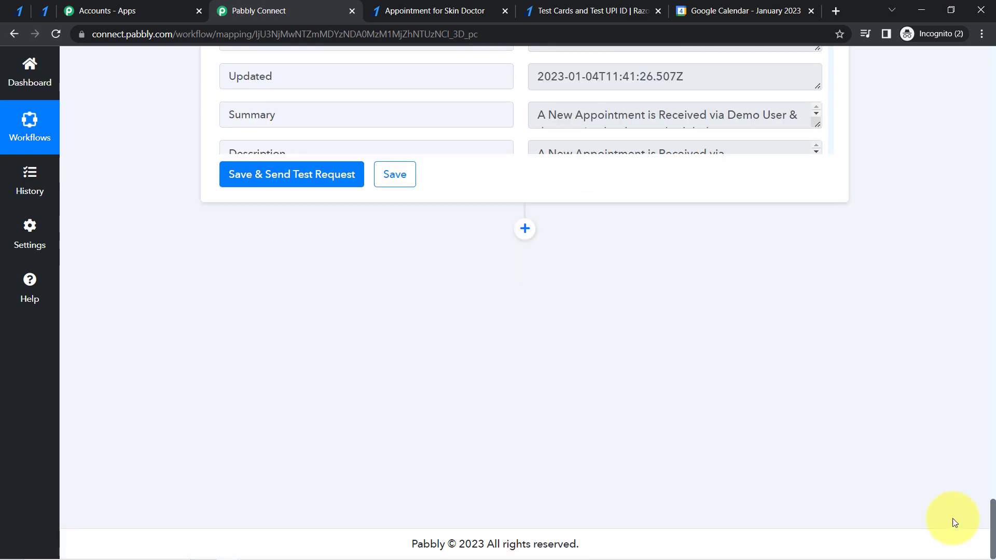
pyautogui.click(529, 233)
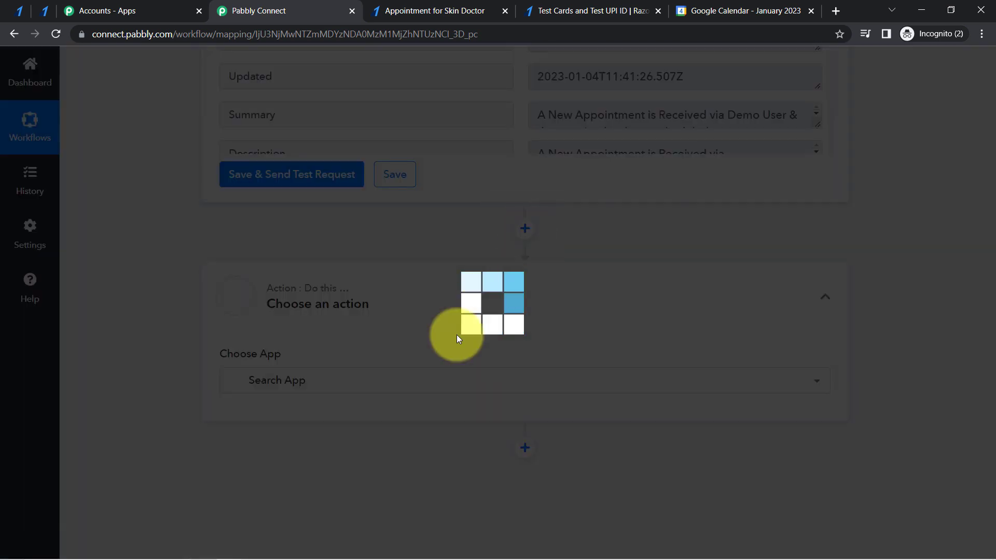
pyautogui.click(287, 382)
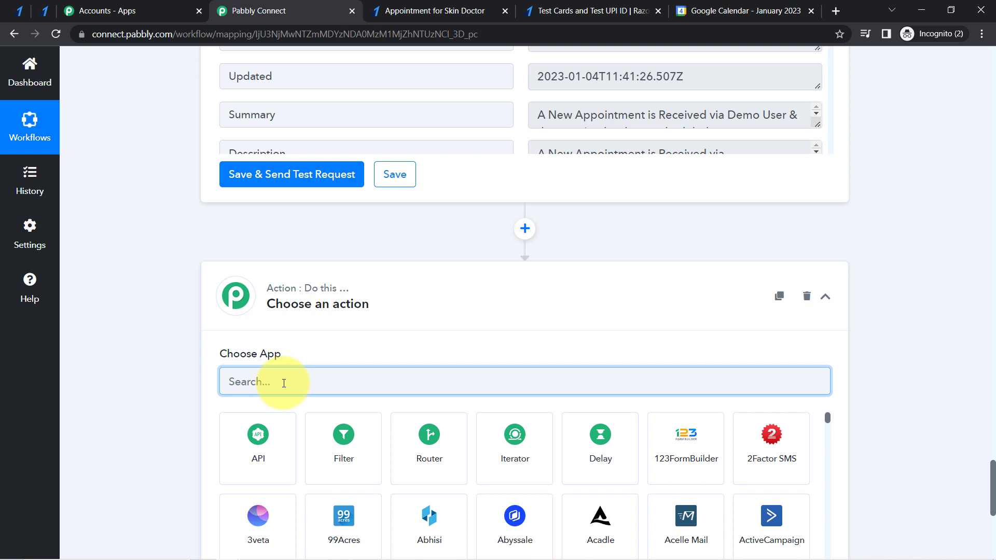
pyautogui.write('gmail')
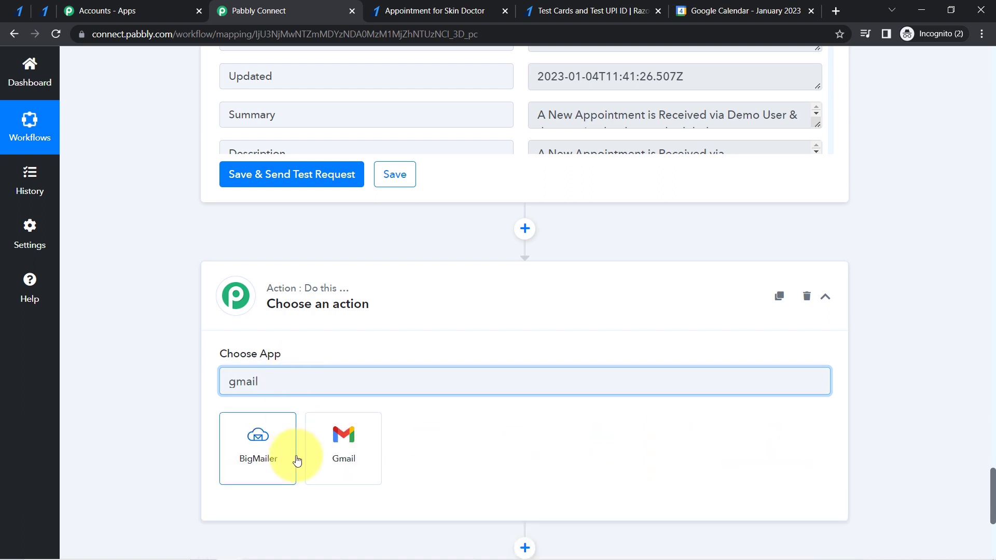
pyautogui.click(342, 433)
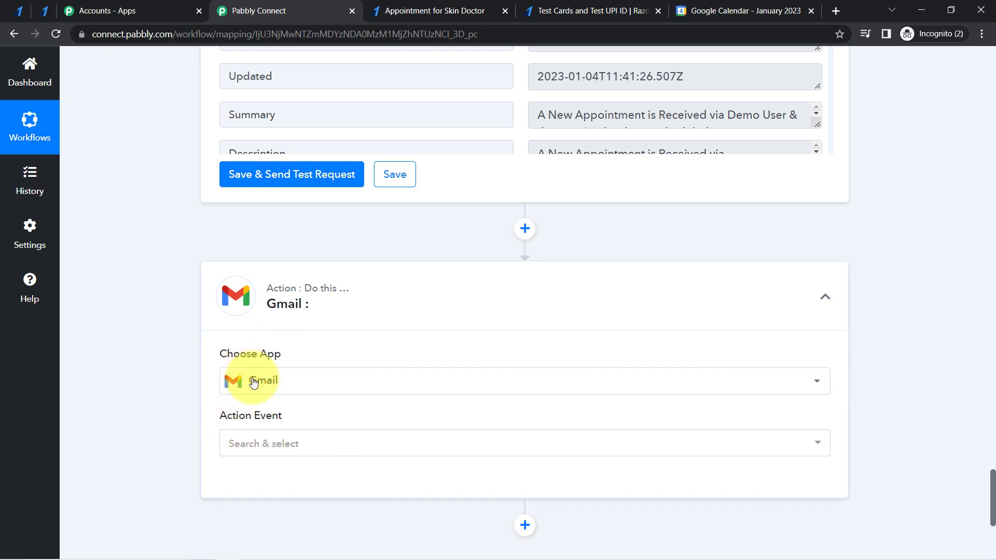
pyautogui.click(238, 444)
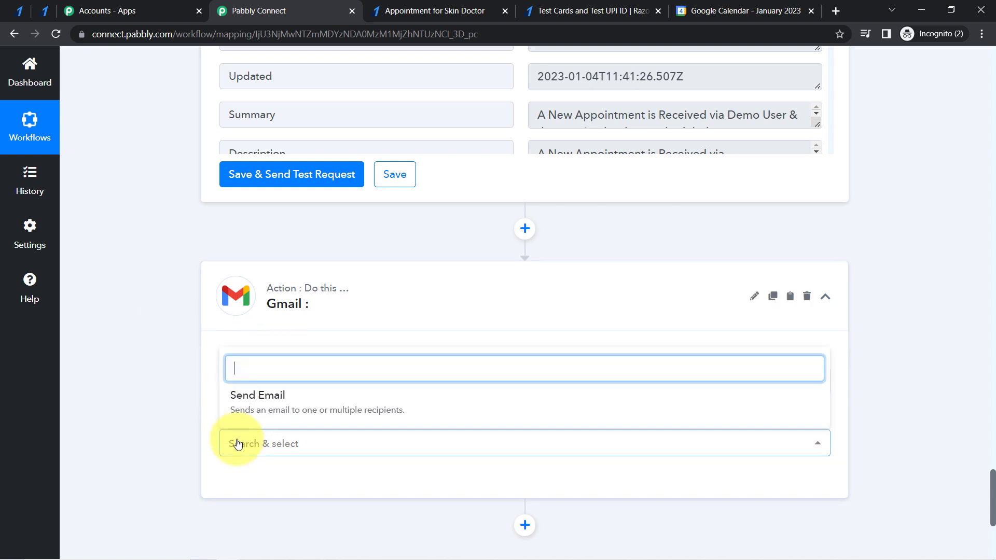
pyautogui.click(276, 410)
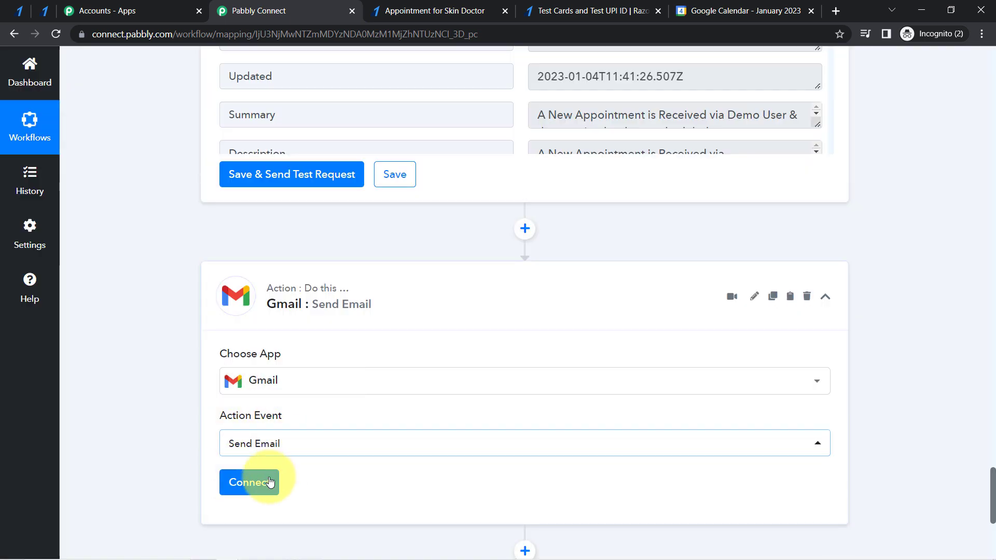
# Connect the Gmail action using the existing connection Gmail #2 and save the connection.
pyautogui.click(249, 483)
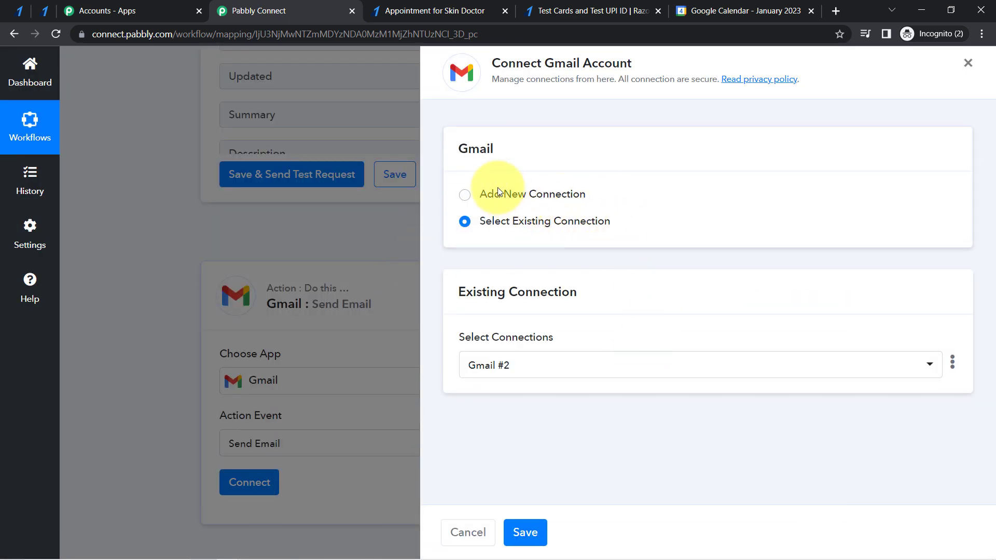
pyautogui.click(521, 199)
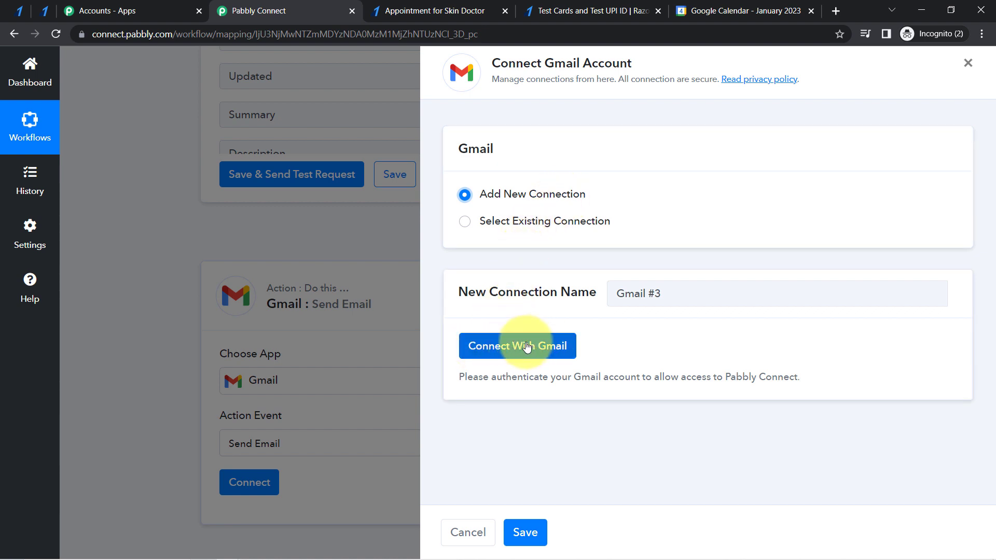
pyautogui.click(528, 220)
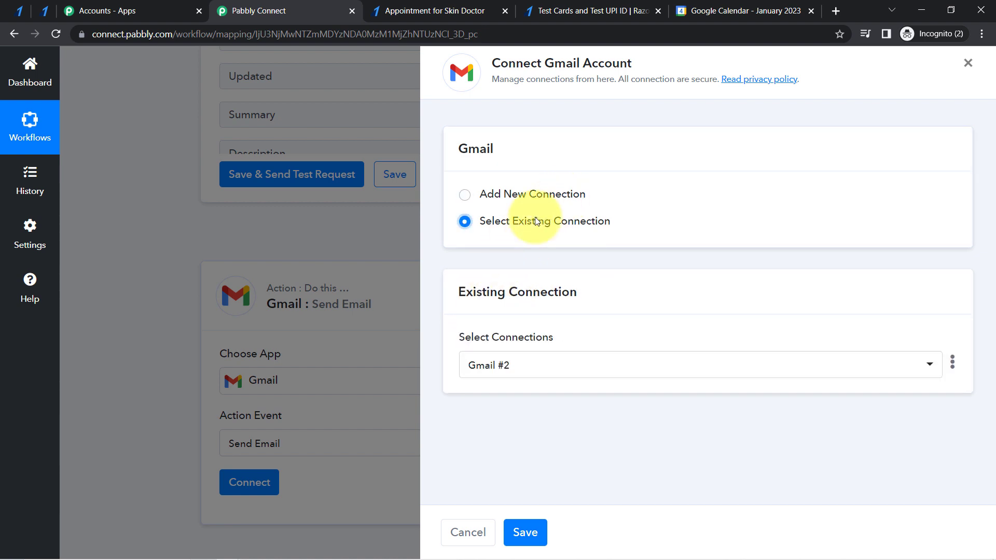
pyautogui.click(523, 530)
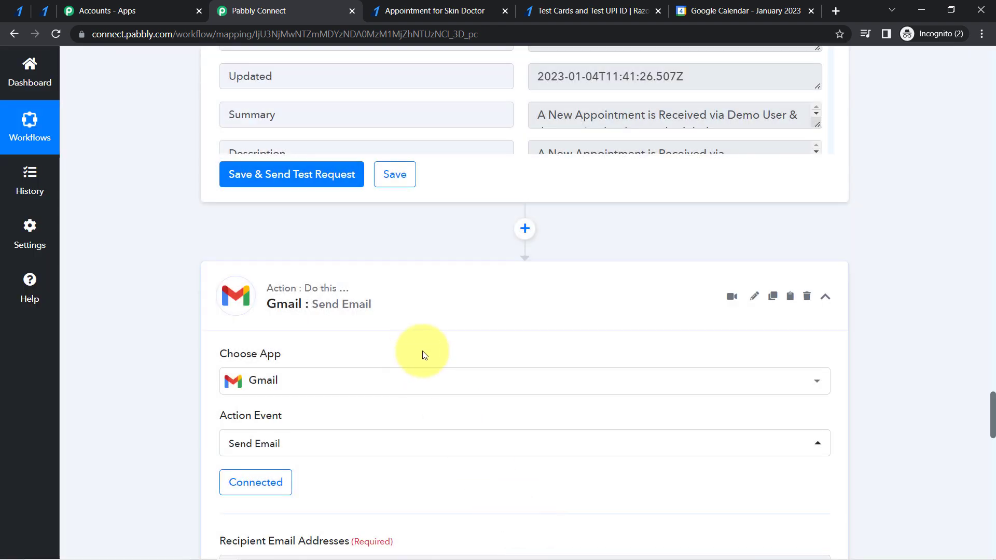
# Map Recipient Email Addresses to the Payload Payment Entity Notes Email value from the Razorpay Payment Captured step.
pyautogui.scroll(-8, 990, 422)
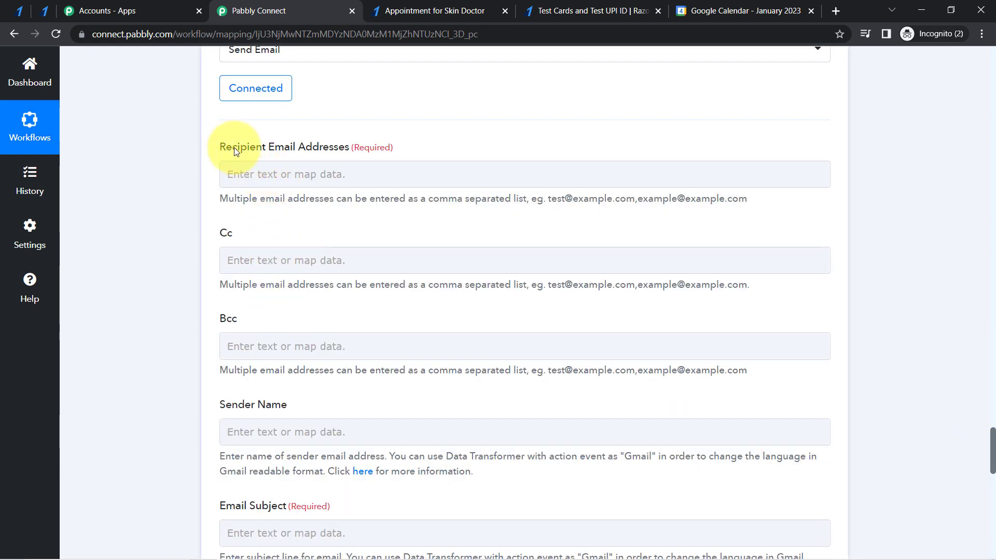
pyautogui.moveTo(232, 147); pyautogui.dragTo(328, 152)
pyautogui.click(362, 146)
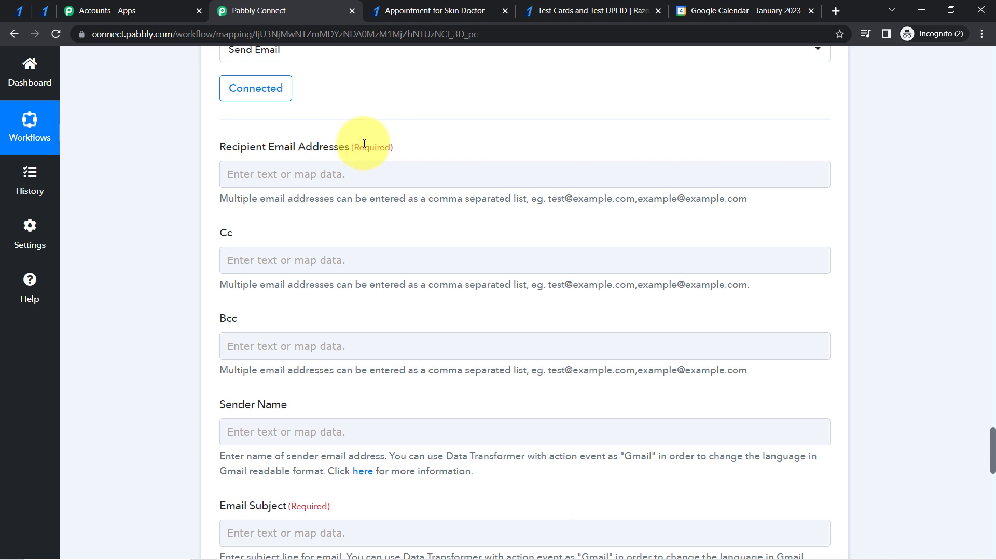
pyautogui.click(292, 171)
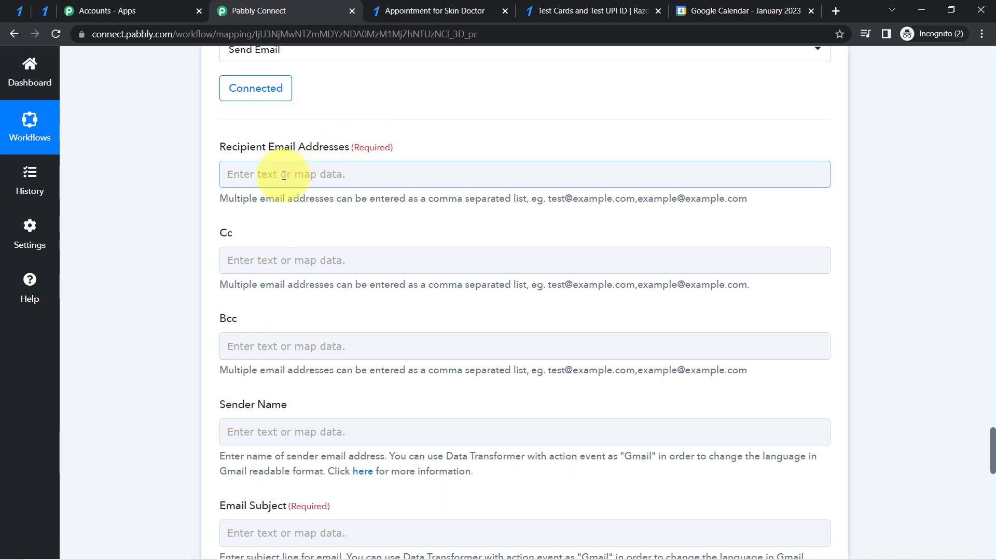
pyautogui.click(284, 175)
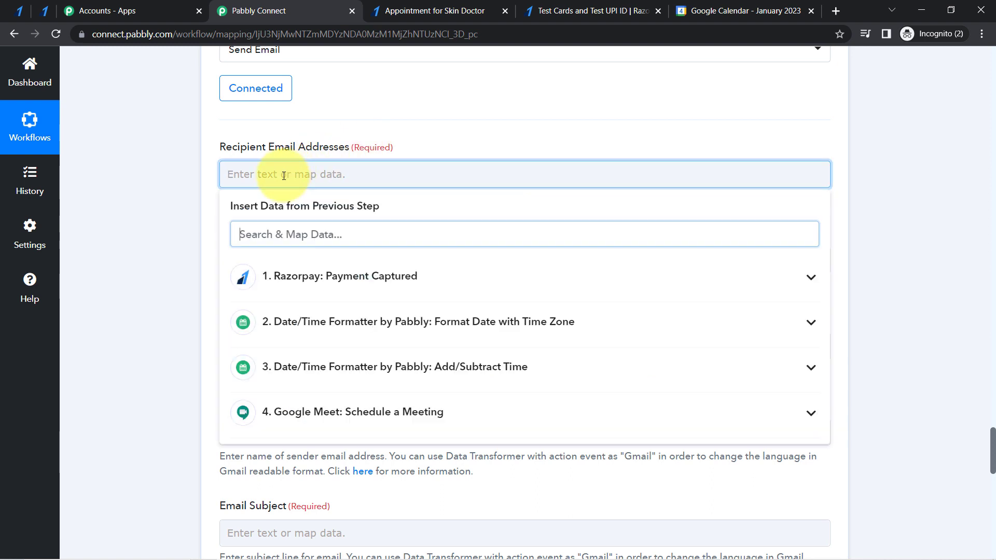
pyautogui.click(363, 276)
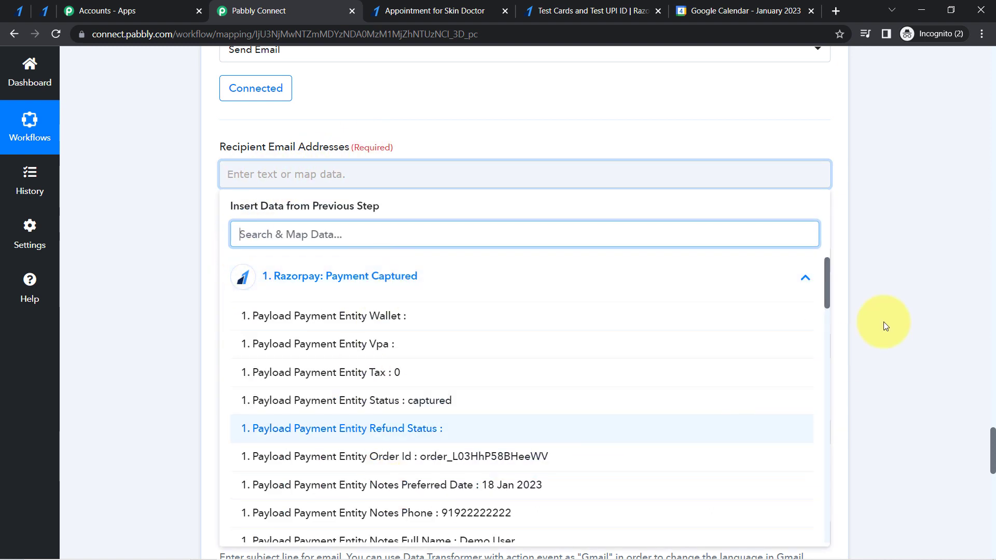
pyautogui.moveTo(828, 276); pyautogui.dragTo(827, 306)
pyautogui.click(569, 384)
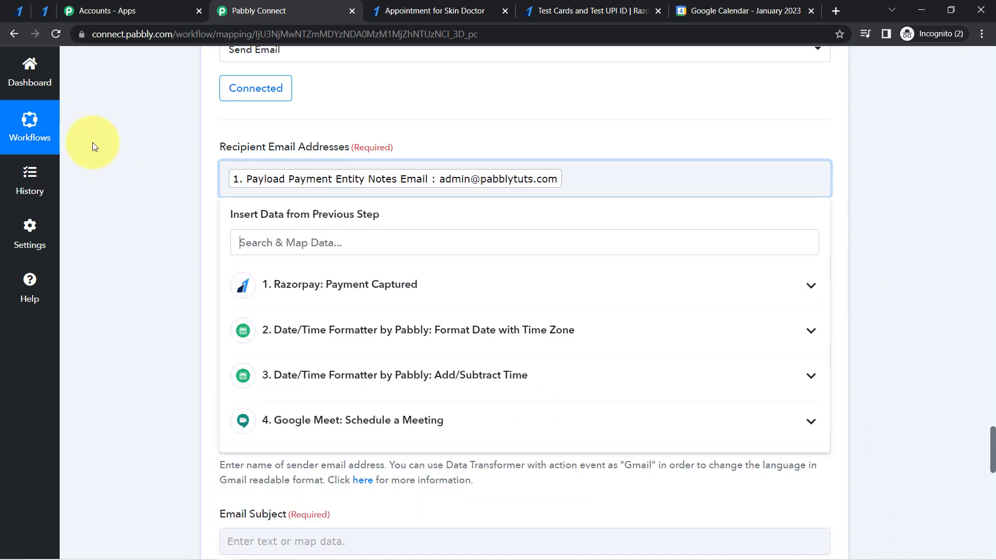
pyautogui.click(151, 278)
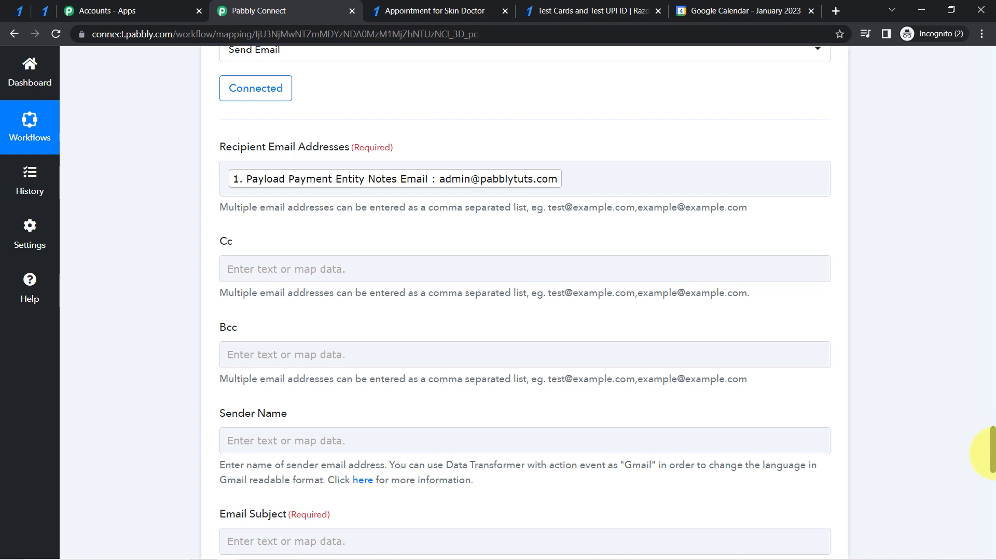
# Set the Sender Name to "Pabbly" and the Email Subject to "Appointment is Scheduled".
pyautogui.moveTo(994, 455); pyautogui.dragTo(993, 476)
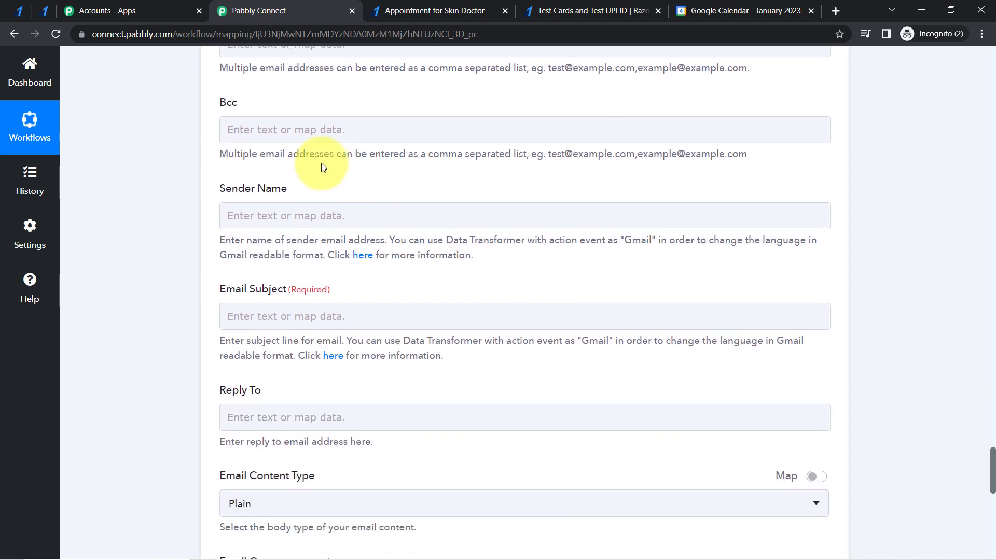
pyautogui.click(252, 223)
pyautogui.write('Pabbly')
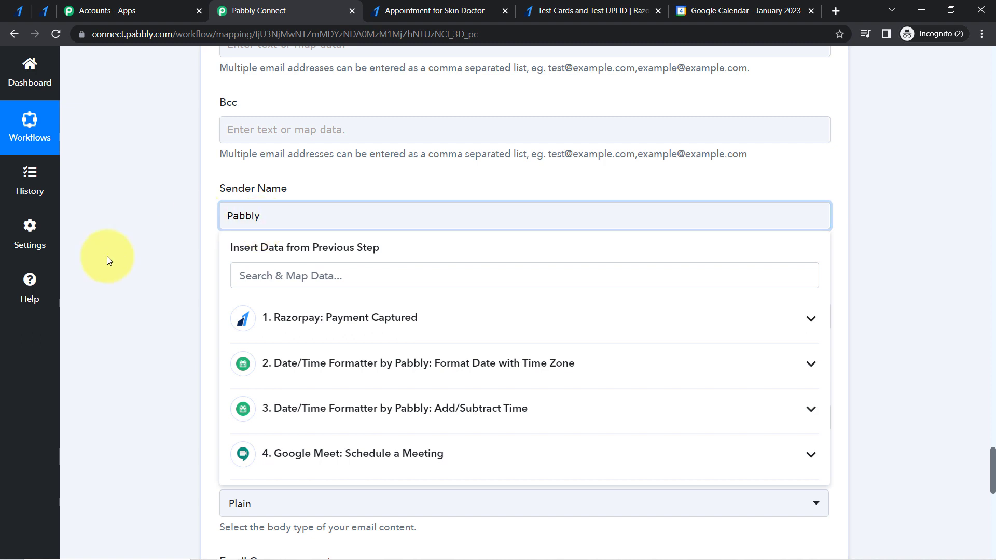
pyautogui.click(122, 268)
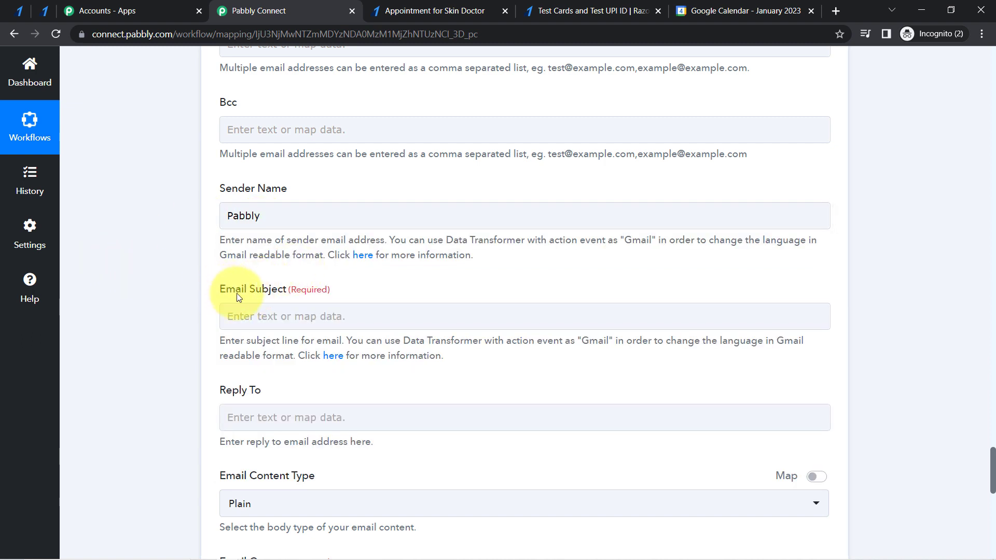
pyautogui.moveTo(238, 296); pyautogui.dragTo(306, 297)
pyautogui.click(278, 318)
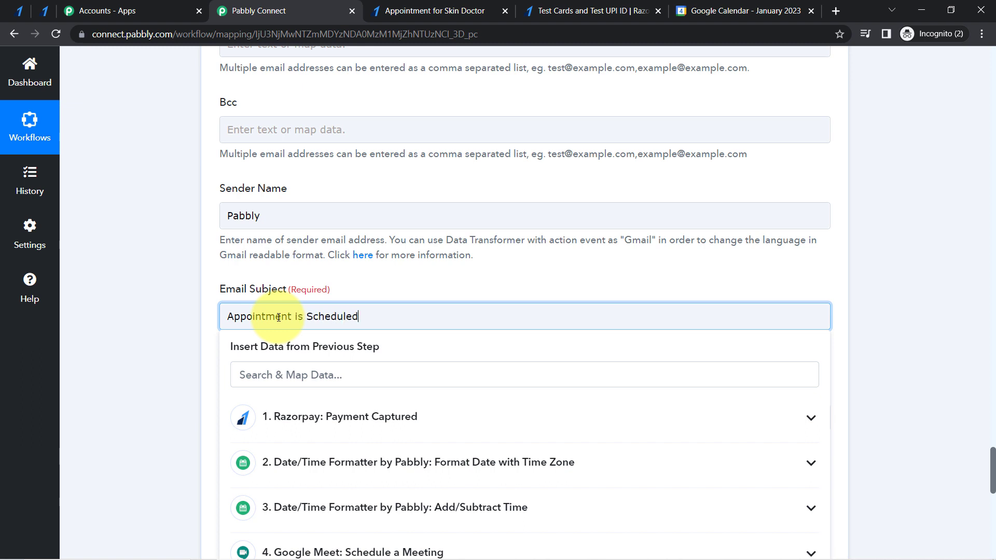
pyautogui.click(181, 345)
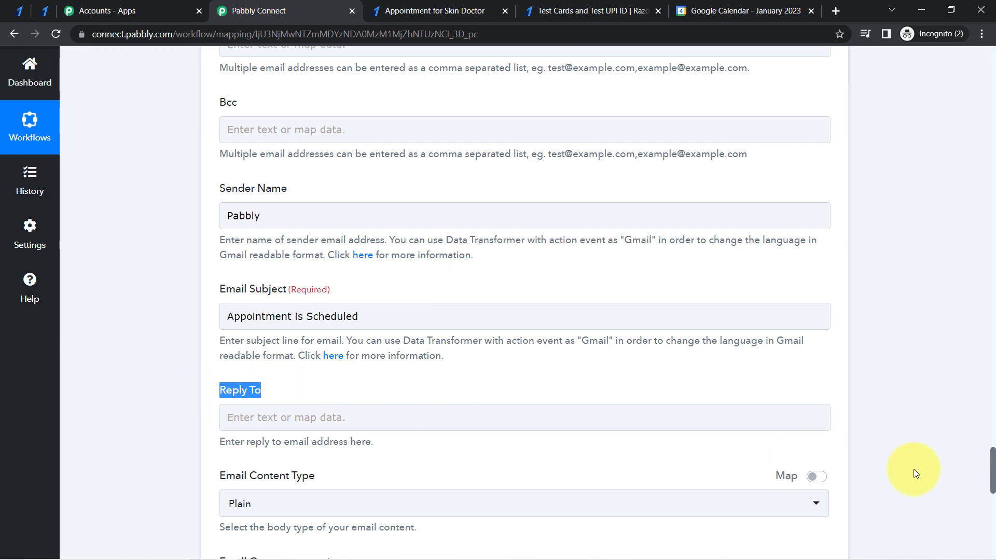
# Choose Plain as the Email Content Type.
pyautogui.moveTo(993, 474); pyautogui.dragTo(995, 475)
pyautogui.scroll(-2, 993, 498)
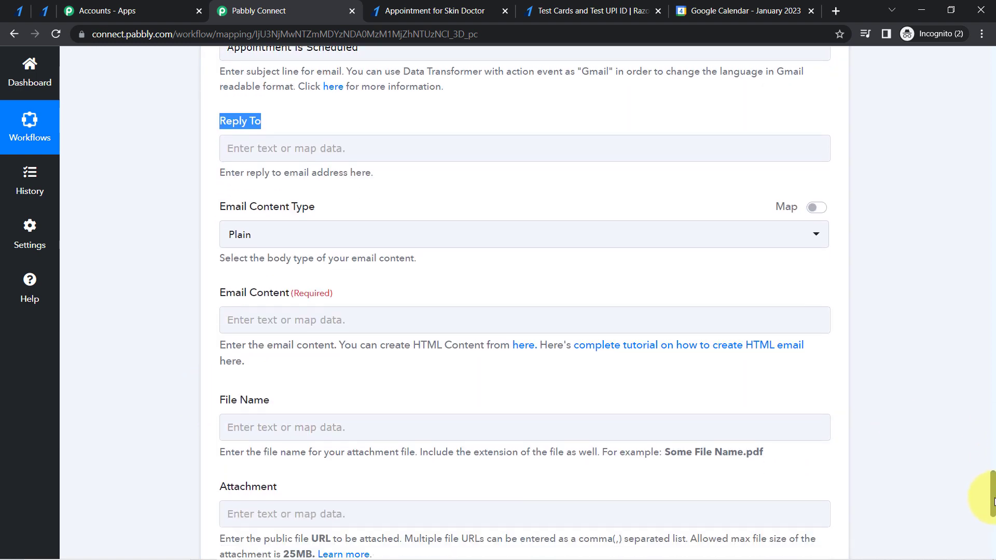
pyautogui.click(233, 241)
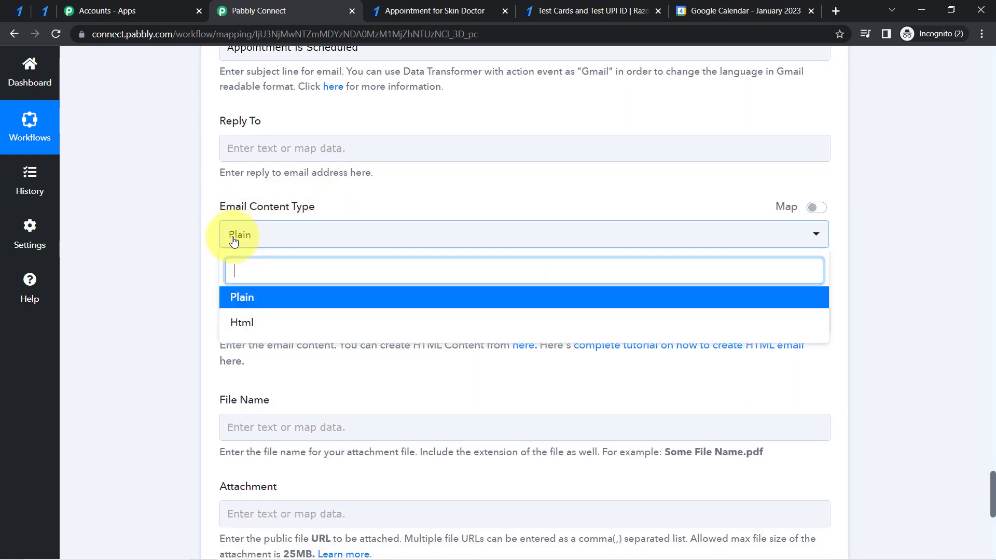
pyautogui.click(254, 300)
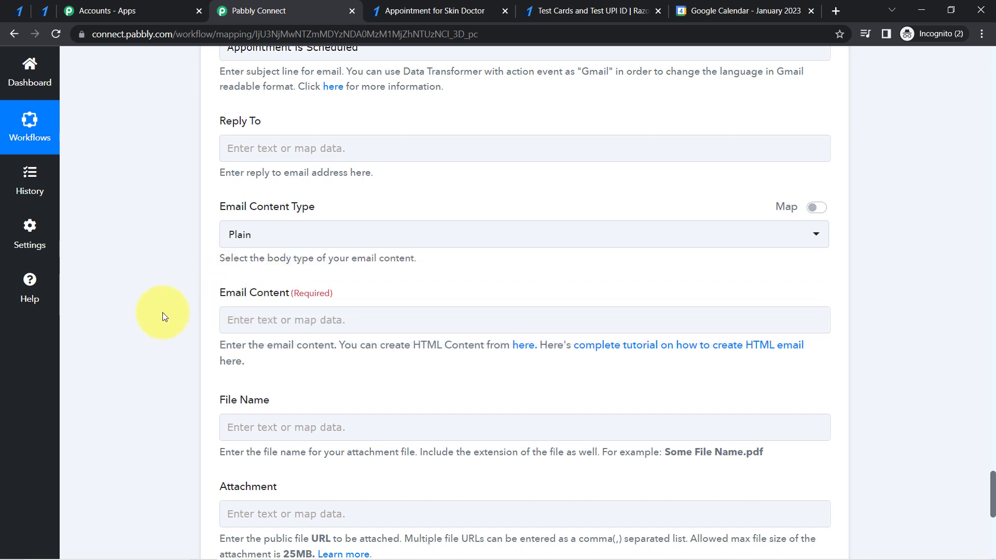
# Begin the Email Content with "Hello", the mapped Payload Payment Entity Notes Full Name value and a comma, followed by a line break.
pyautogui.click(250, 318)
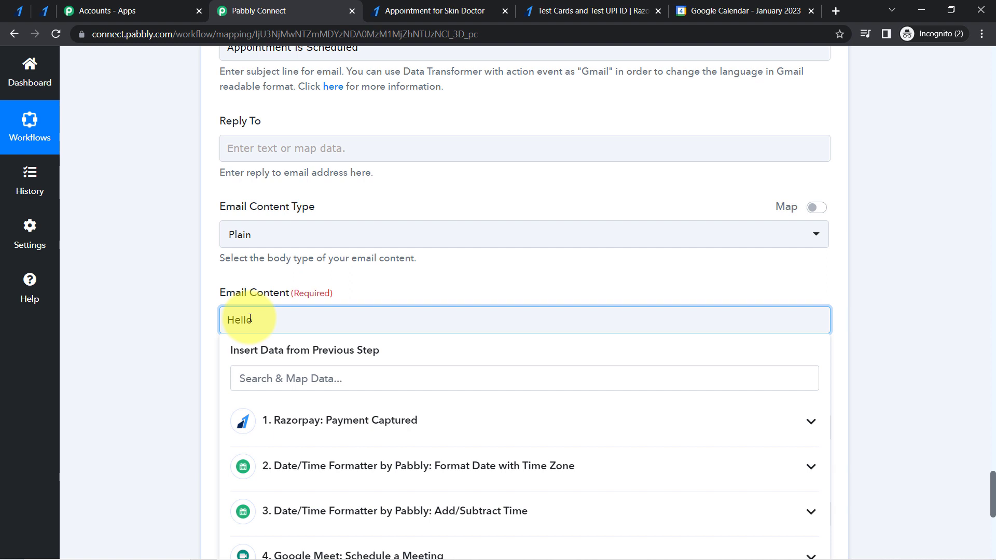
pyautogui.click(273, 381)
pyautogui.write('name')
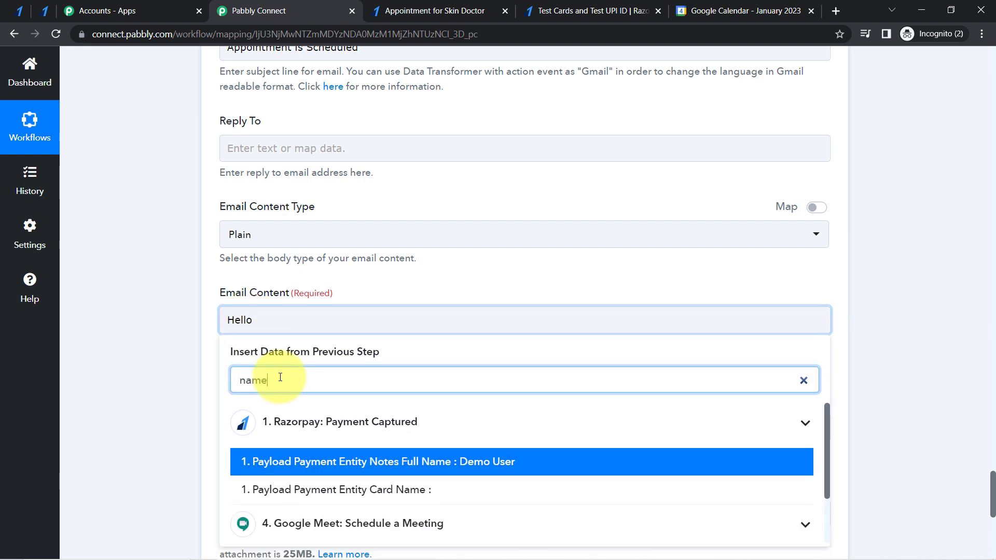
pyautogui.click(353, 462)
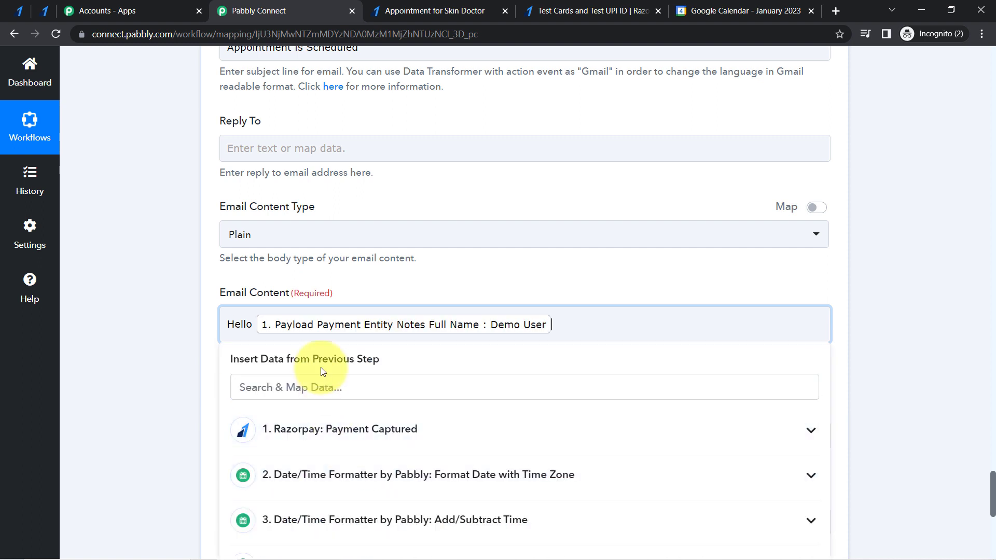
pyautogui.write(',')
pyautogui.press('Return')
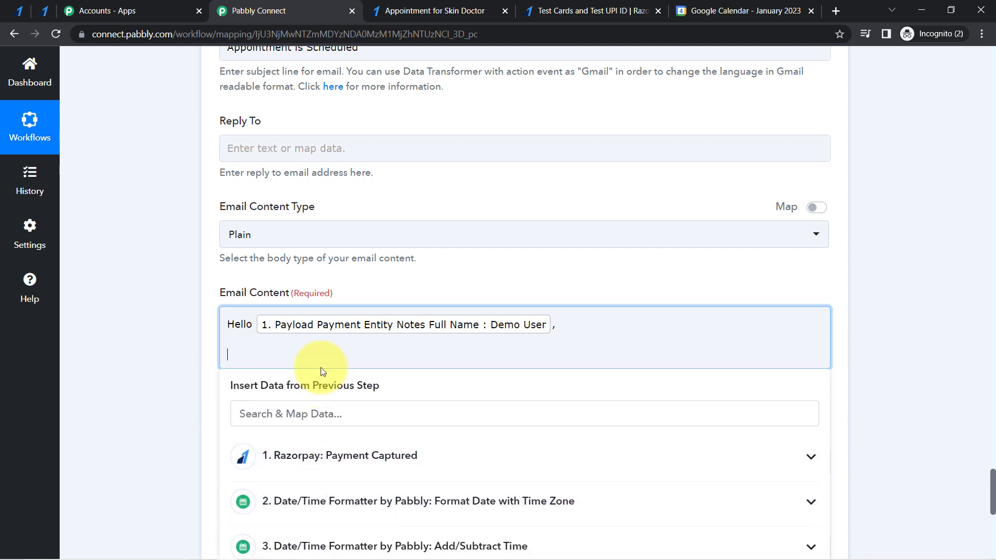
# Add "Your Appointment has been scheduled for" to the Email Content, followed by the mapped Razorpay Payload Payment Entity Notes Preferred Date value.
pyautogui.write('Your Appointment has been scheduled for')
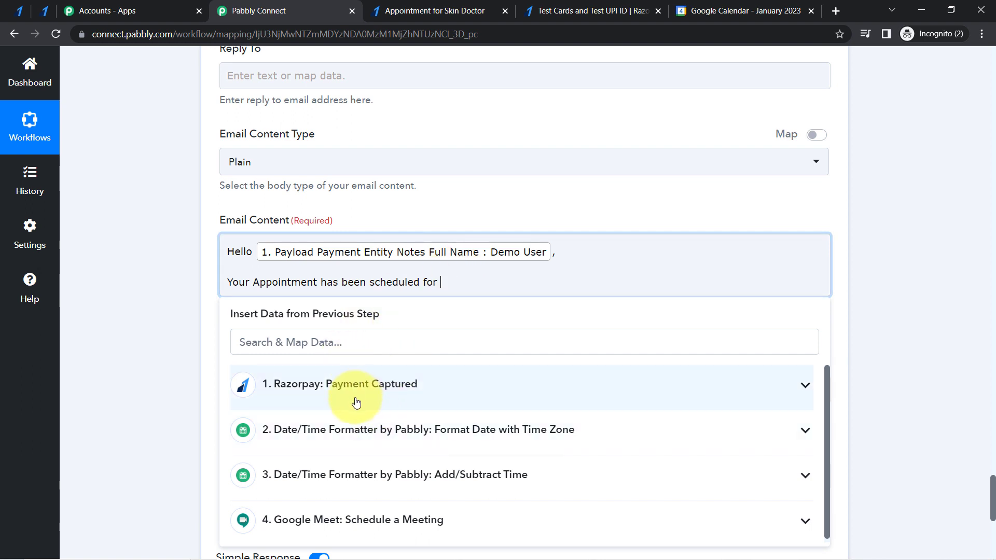
pyautogui.click(363, 430)
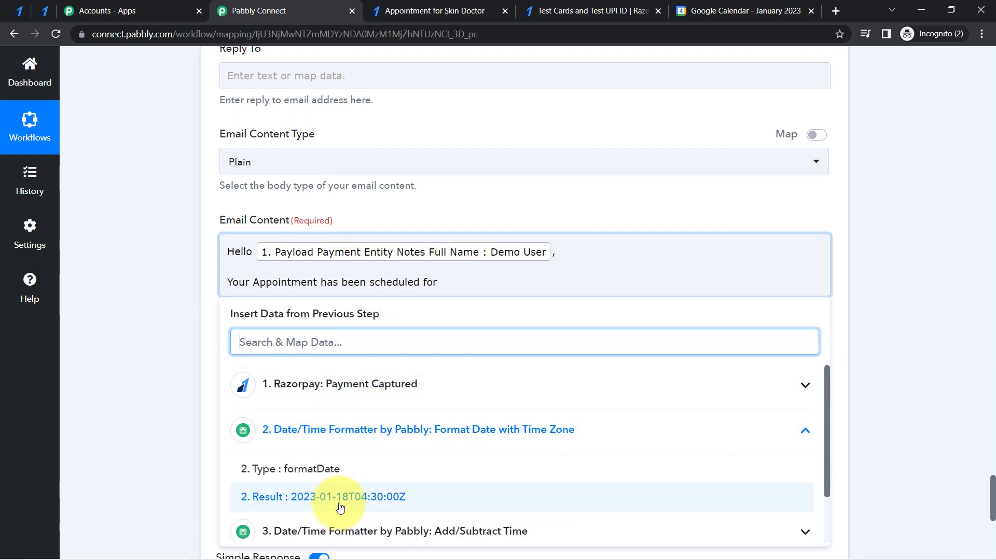
pyautogui.click(332, 531)
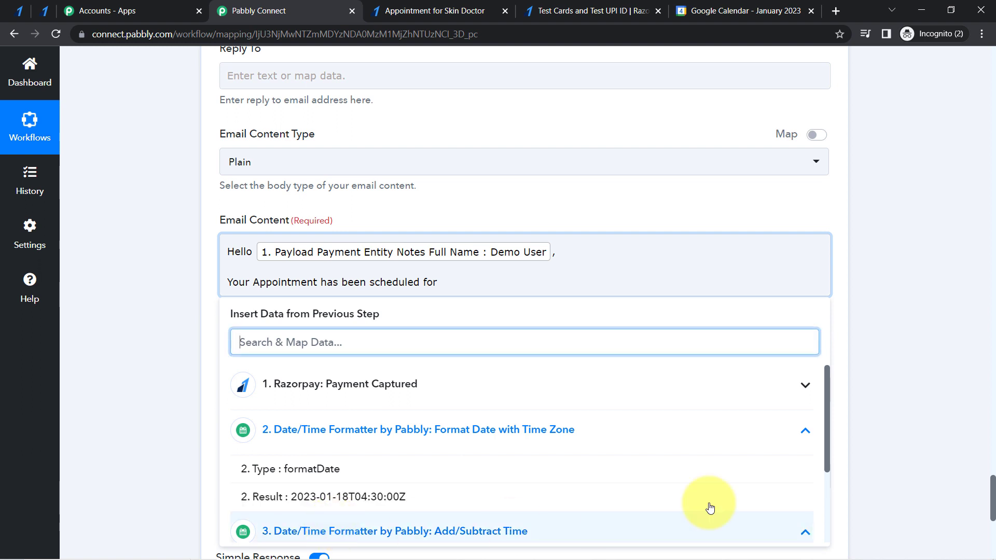
pyautogui.moveTo(826, 419)
pyautogui.mouseDown()
pyautogui.moveTo(829, 472)
pyautogui.moveTo(827, 404)
pyautogui.mouseUp()
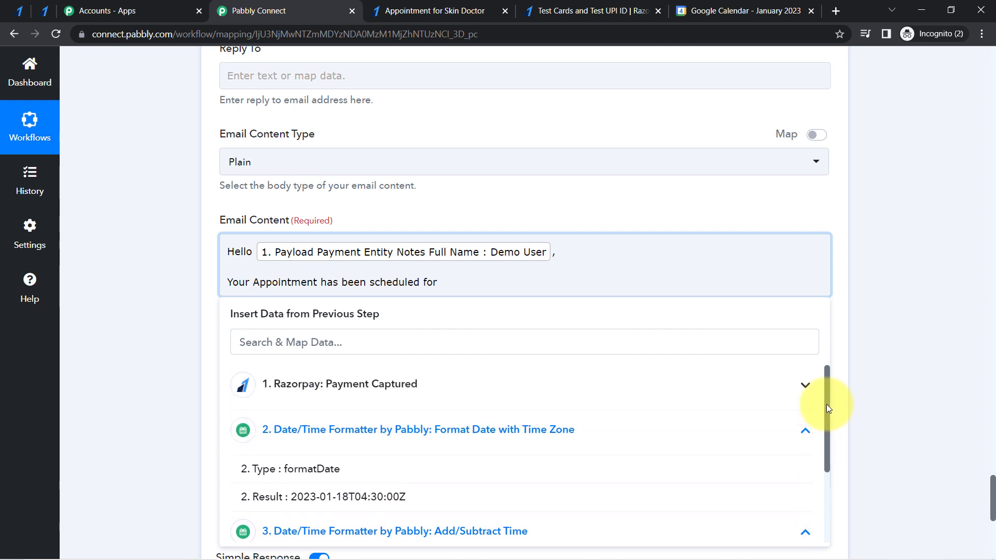
pyautogui.click(422, 384)
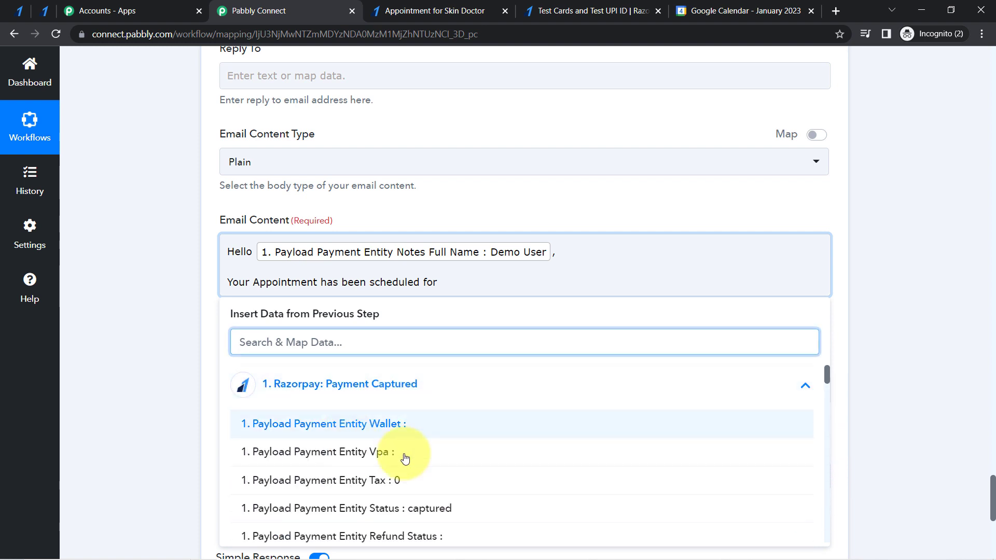
pyautogui.scroll(-2, 988, 456)
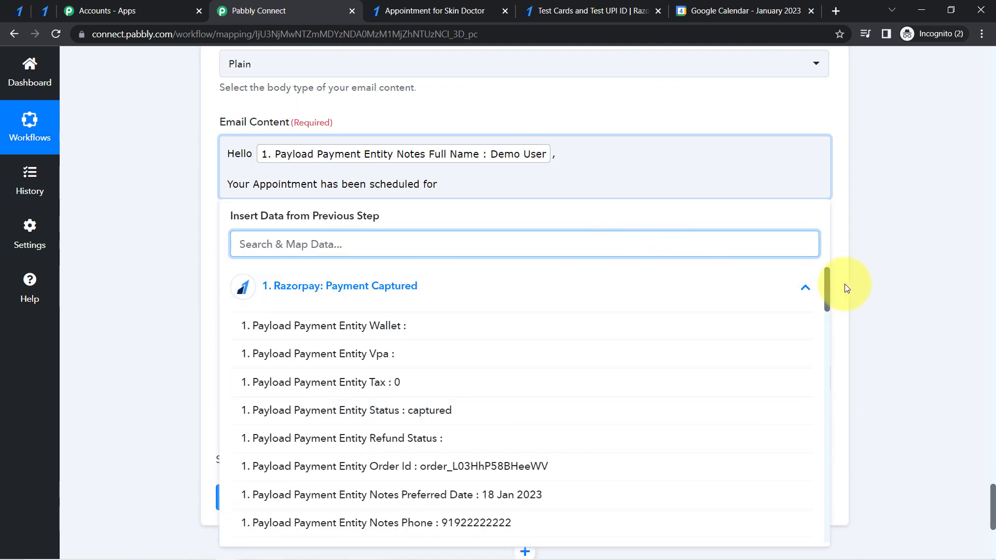
pyautogui.moveTo(828, 284); pyautogui.dragTo(827, 316)
pyautogui.click(496, 291)
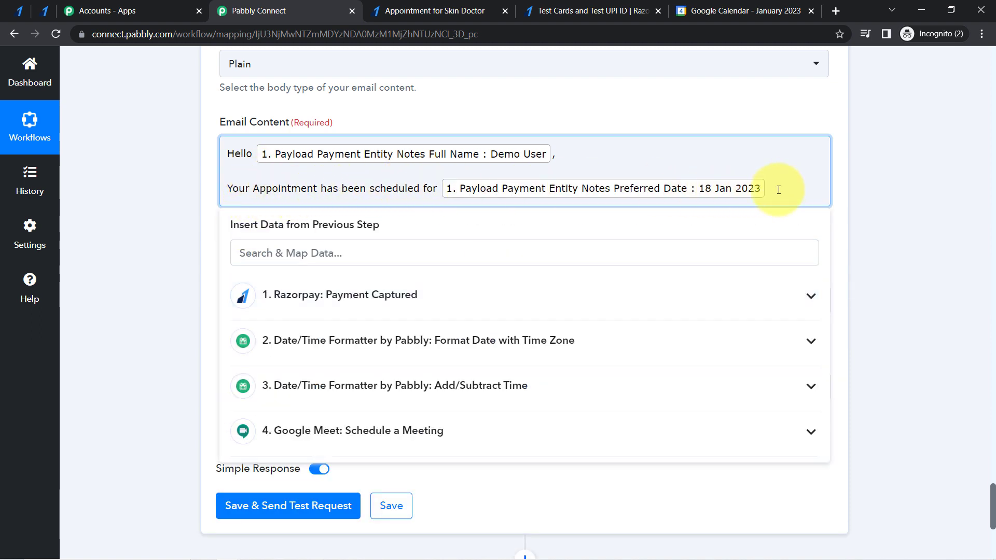
# Append a comma and the mapped Payload Payment Entity Notes Consultation Time Preference value after the preferred date in the Email Content.
pyautogui.click(433, 296)
pyautogui.write('tim')
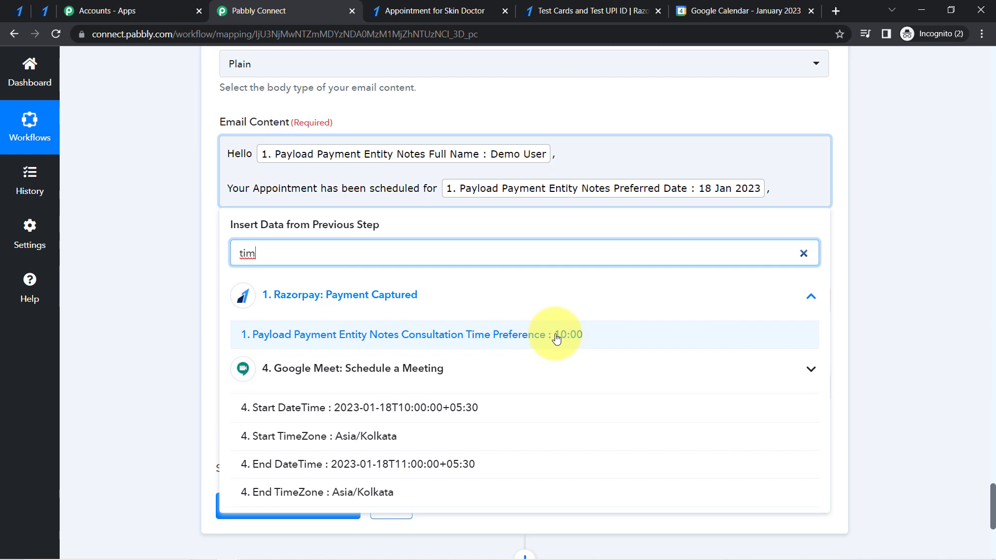
pyautogui.click(557, 338)
pyautogui.click(184, 280)
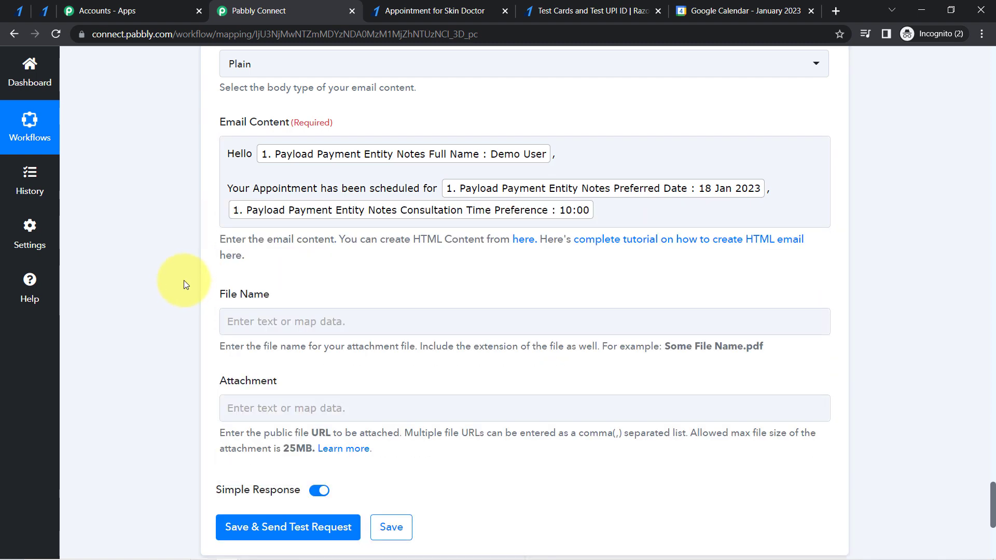
# Add a new line reading "You can join the meeting from here -" to the Email Content.
pyautogui.click(620, 213)
pyautogui.press('Return')
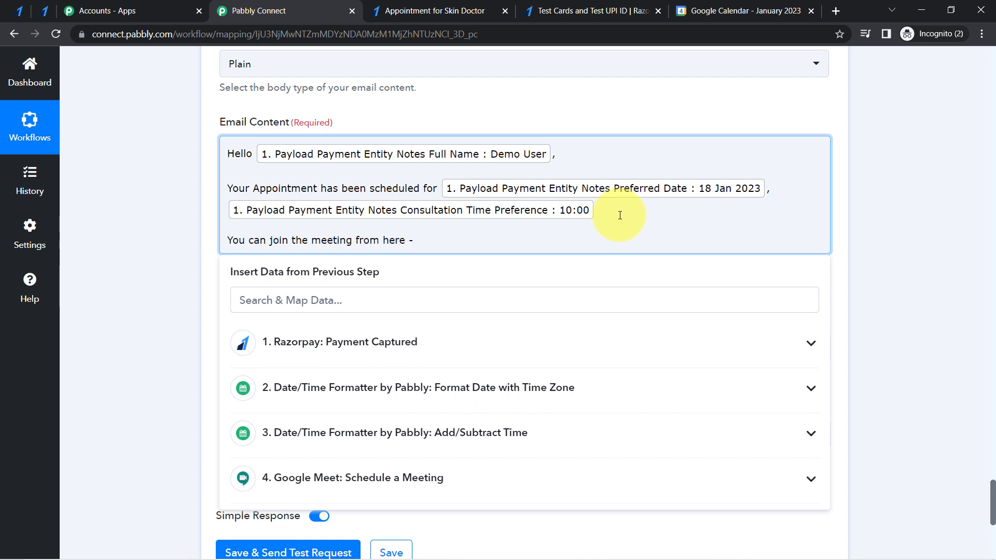
pyautogui.click(146, 367)
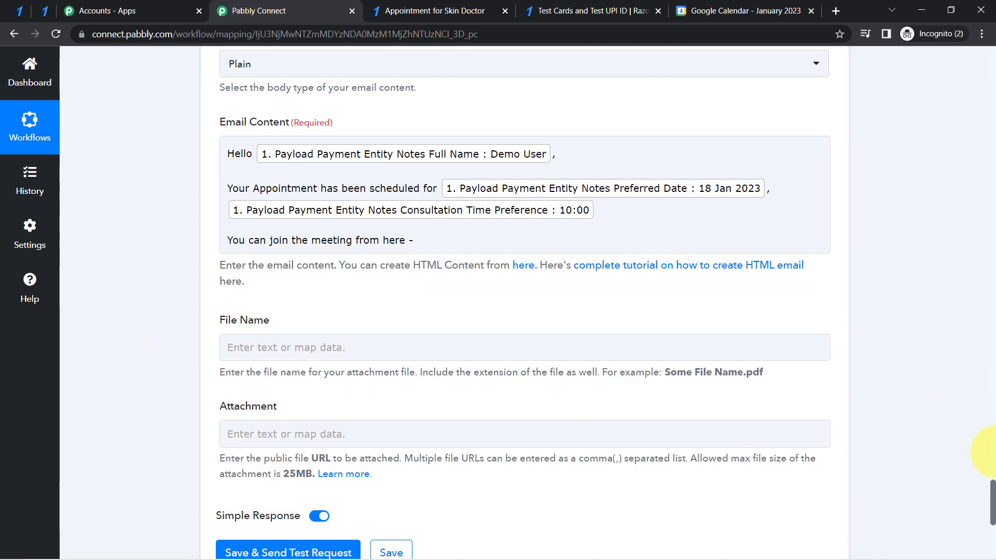
# Examine the response received in the Google Meet Schedule a Meeting step to find the HangoutLink label and its meeting URL.
pyautogui.moveTo(993, 499); pyautogui.dragTo(950, 284)
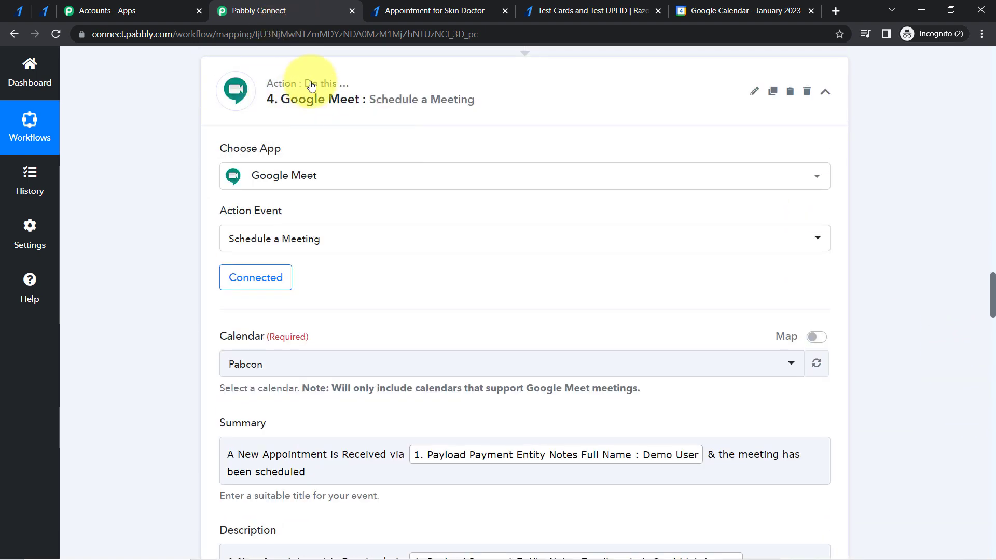
pyautogui.click(327, 114)
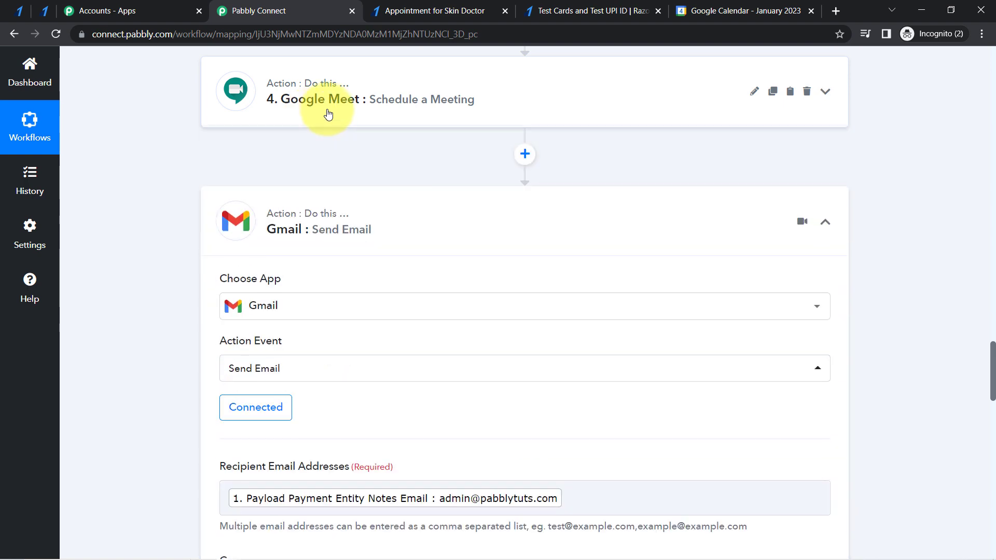
pyautogui.click(328, 112)
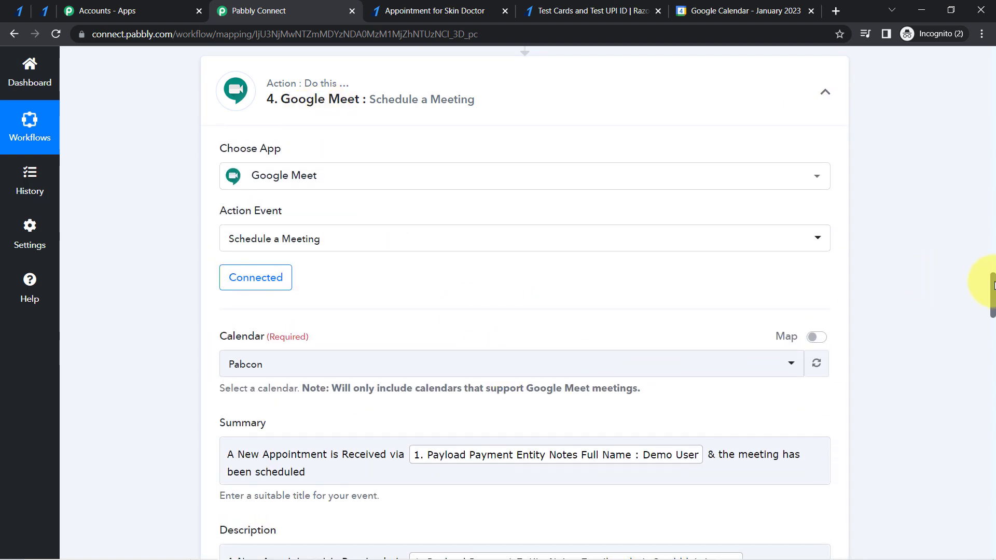
pyautogui.click(992, 347)
pyautogui.moveTo(992, 347); pyautogui.dragTo(988, 374)
pyautogui.moveTo(829, 141); pyautogui.dragTo(840, 335)
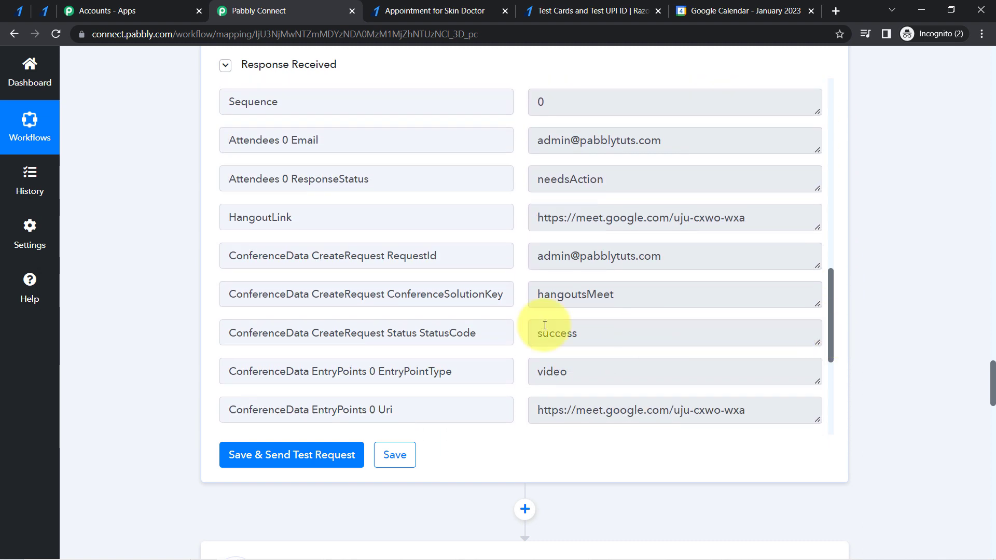
pyautogui.moveTo(242, 218); pyautogui.dragTo(311, 218)
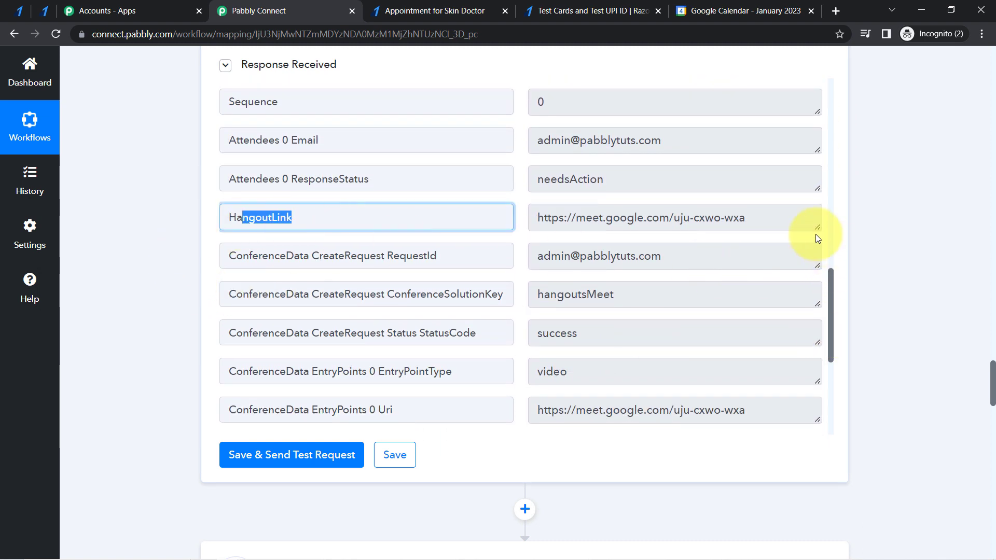
pyautogui.moveTo(816, 229); pyautogui.dragTo(816, 316)
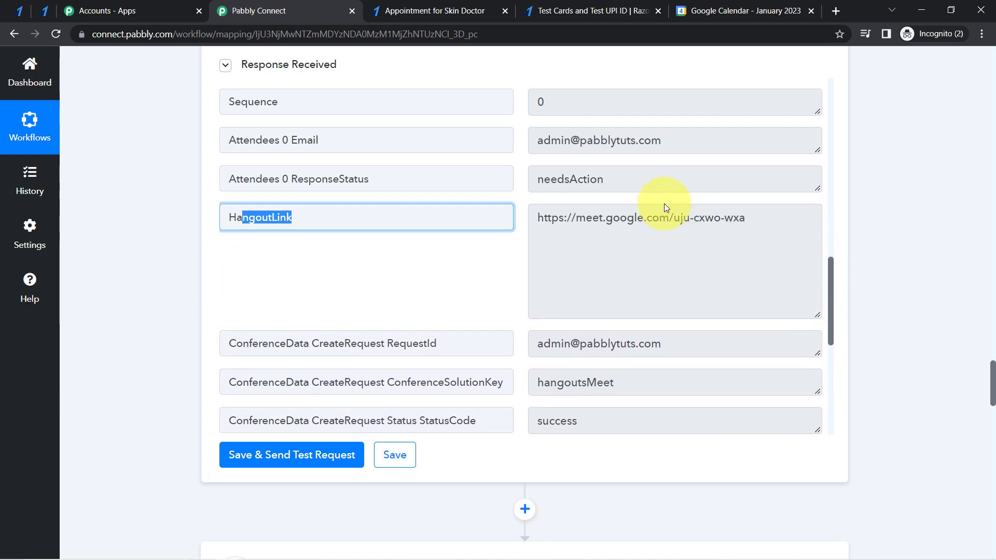
pyautogui.click(664, 219)
pyautogui.tripleClick(664, 219)
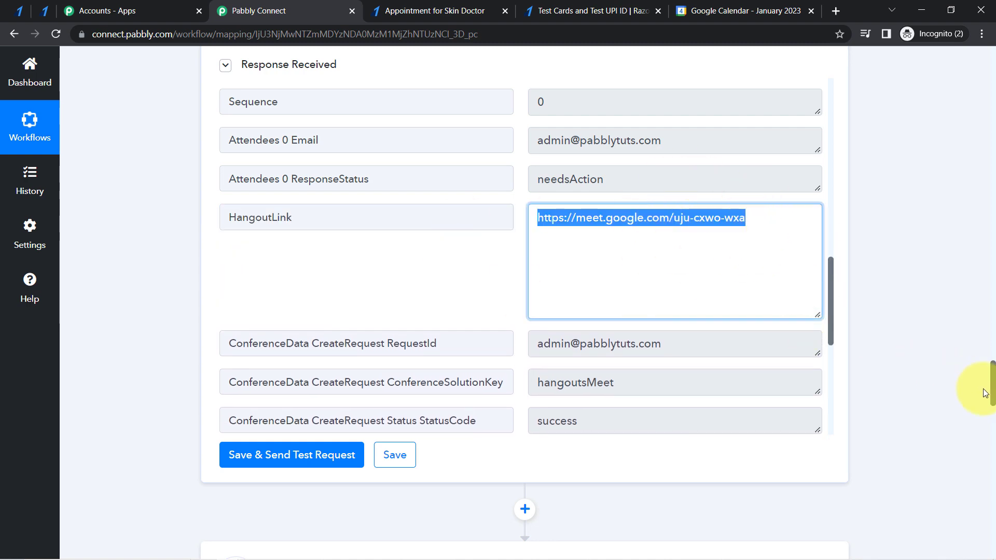
# Map the Google Meet step's HangoutLink value after "You can join the meeting from here -" in the Gmail step's Email Content.
pyautogui.moveTo(992, 381); pyautogui.dragTo(987, 515)
pyautogui.click(460, 245)
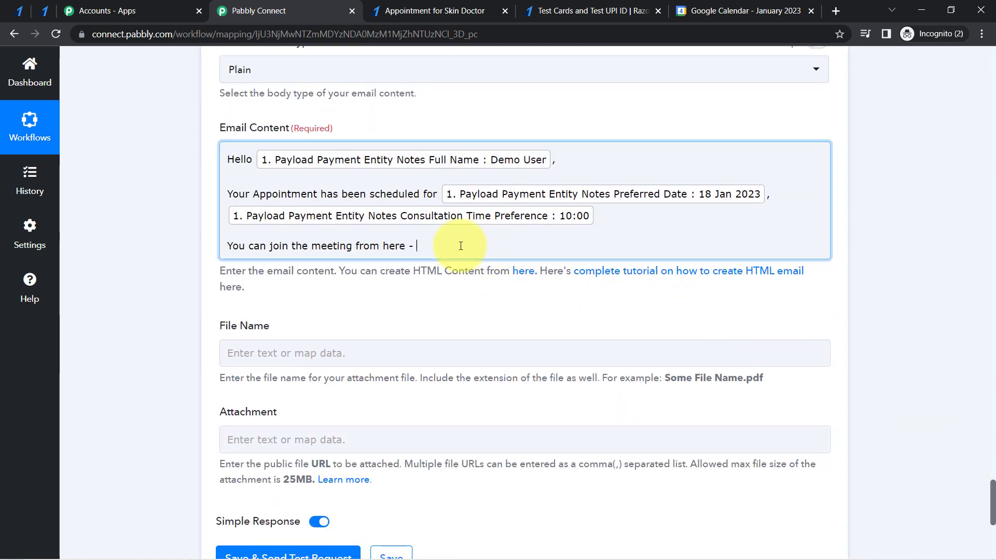
pyautogui.click(365, 310)
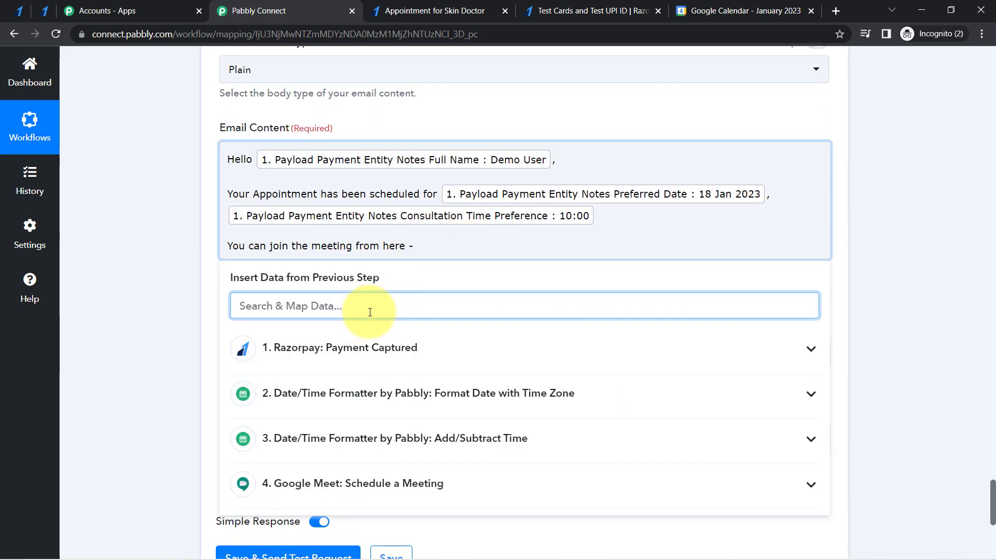
pyautogui.write('m')
pyautogui.press('BackSpace')
pyautogui.write('hangou')
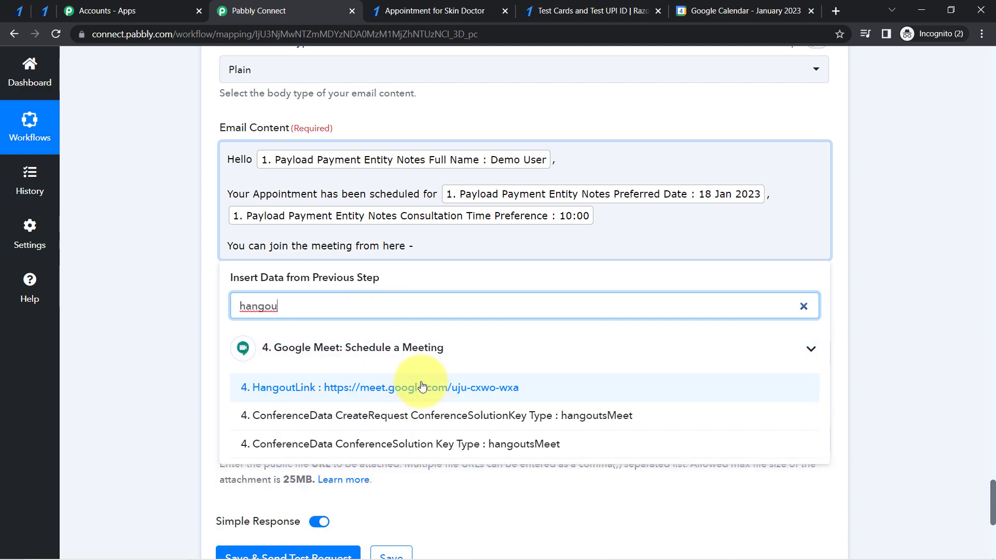
pyautogui.click(407, 388)
pyautogui.click(131, 380)
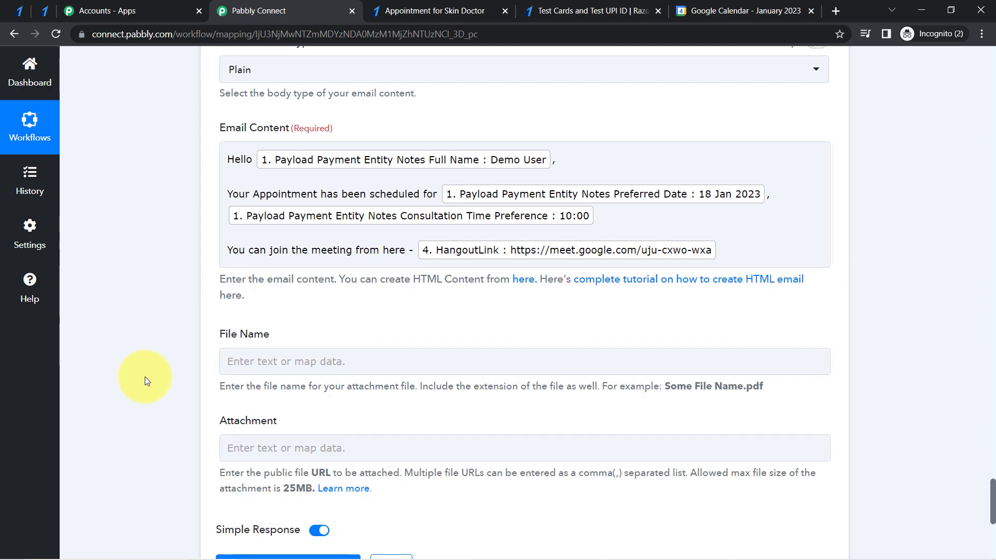
# Save the Gmail Send Email step and send its test request.
pyautogui.scroll(-2, 151, 387)
pyautogui.scroll(-4, 149, 394)
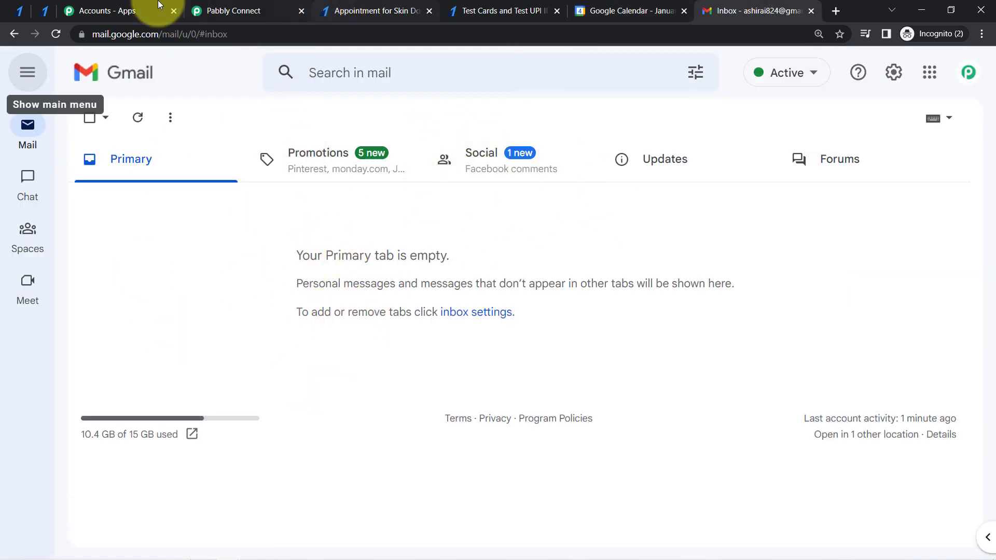
pyautogui.click(265, 7)
pyautogui.click(288, 283)
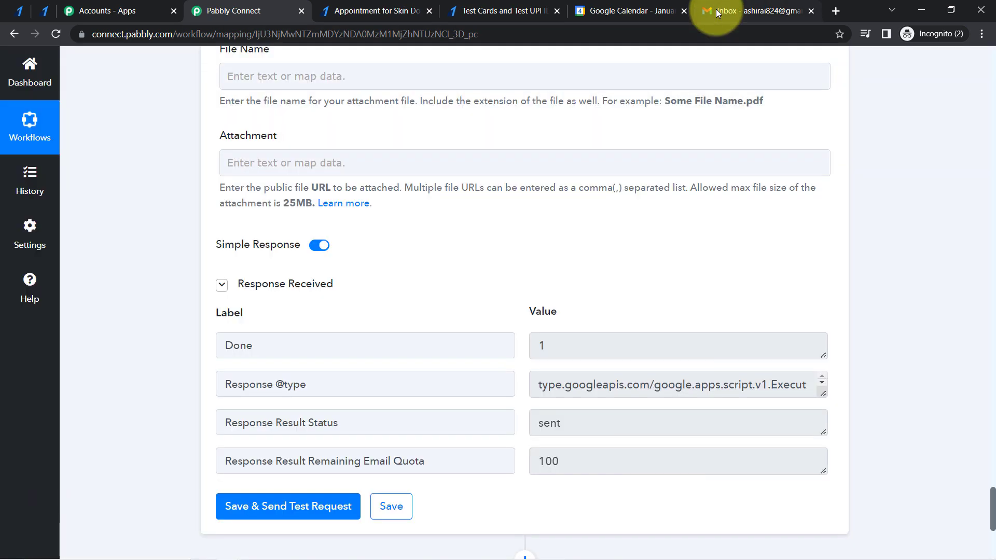
# Switch to Gmail, refresh the inbox and open the "Appointment is Scheduled" email.
pyautogui.click(720, 11)
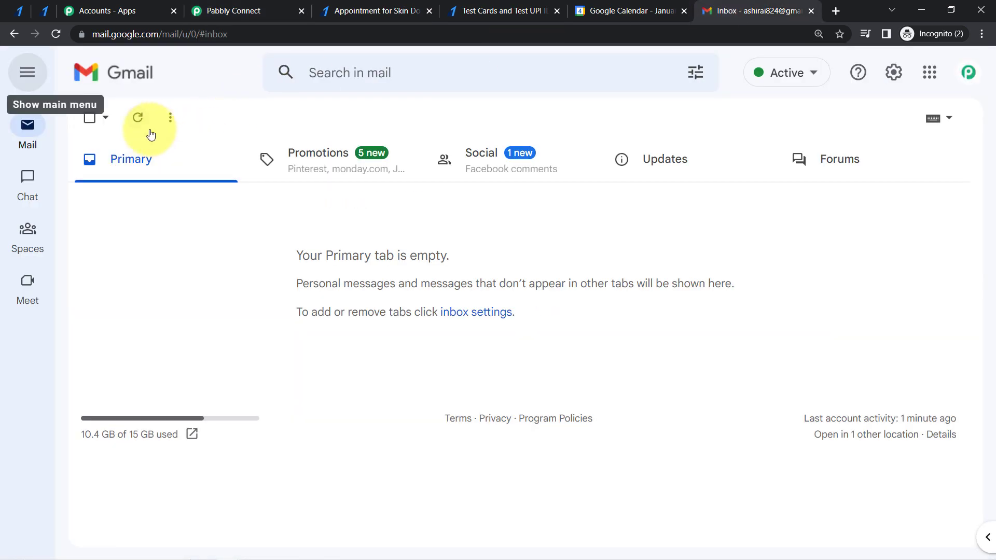
pyautogui.click(138, 119)
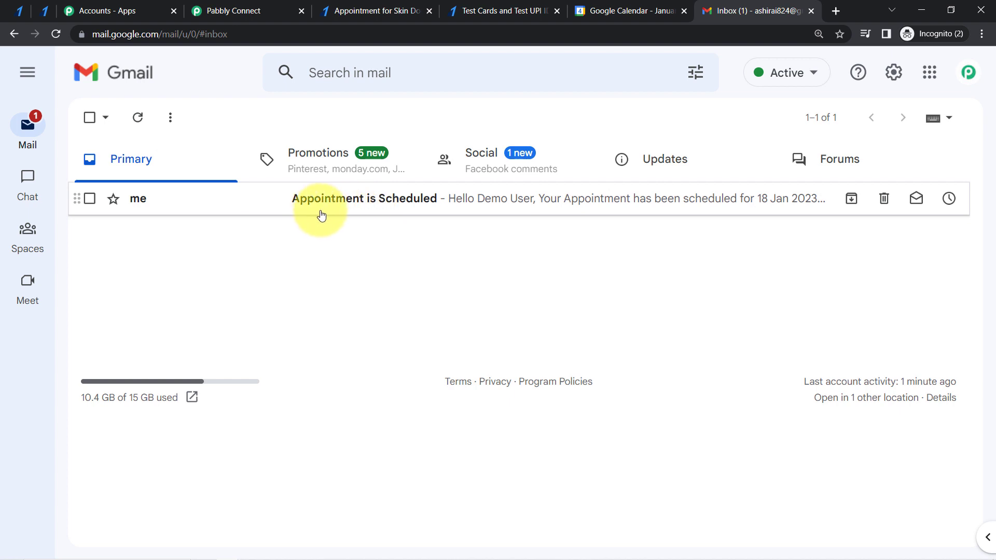
pyautogui.click(415, 199)
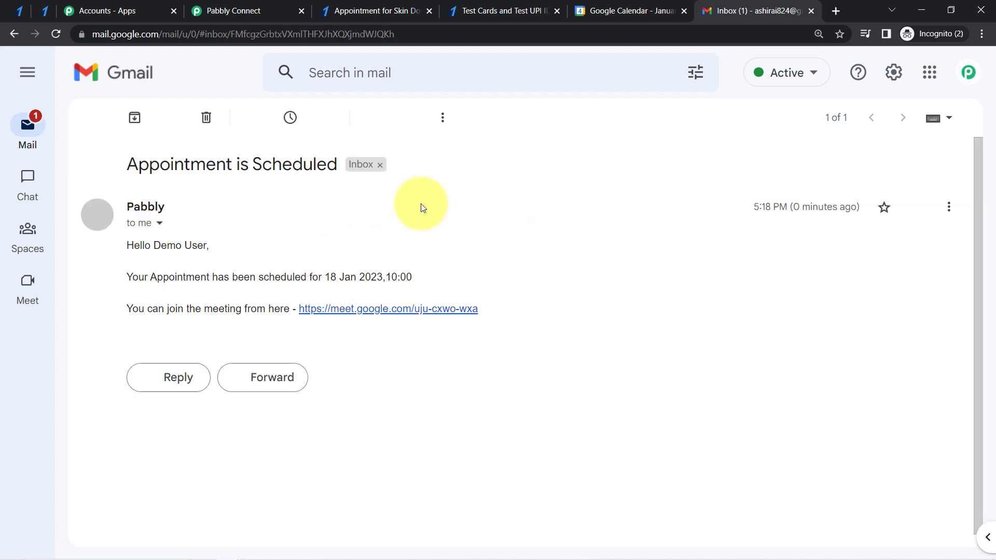
# Check the greeting, the appointment date and time, and the meeting link in the received email.
pyautogui.tripleClick(137, 245)
pyautogui.moveTo(133, 278); pyautogui.dragTo(386, 277)
pyautogui.moveTo(132, 306); pyautogui.dragTo(265, 311)
pyautogui.click(222, 278)
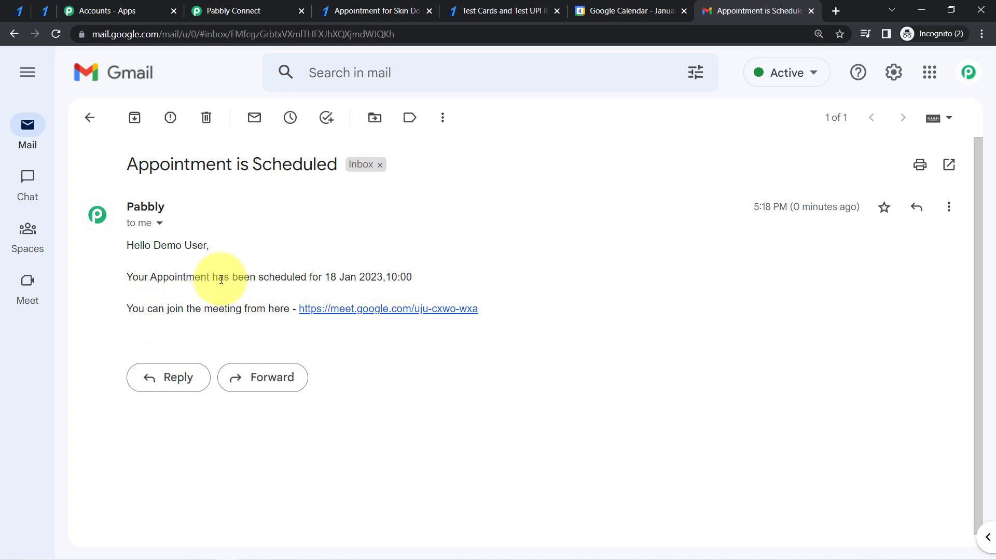
pyautogui.moveTo(141, 245); pyautogui.dragTo(229, 323)
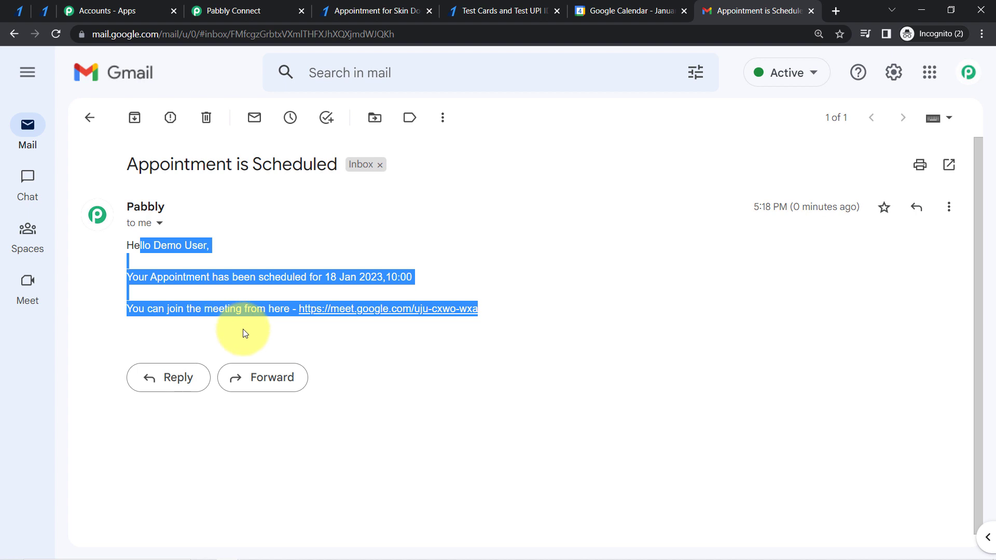
pyautogui.click(229, 250)
pyautogui.moveTo(147, 248); pyautogui.dragTo(241, 323)
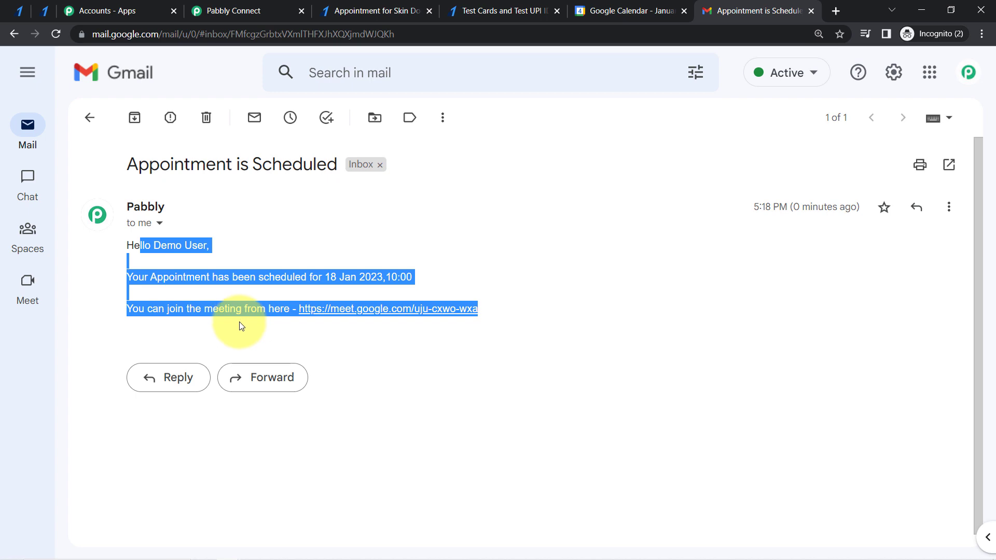
# Switch back to Pabbly Connect and collapse all five workflow steps, from the Razorpay trigger to the Gmail action.
pyautogui.click(259, 9)
pyautogui.moveTo(992, 519); pyautogui.dragTo(985, 21)
pyautogui.click(423, 258)
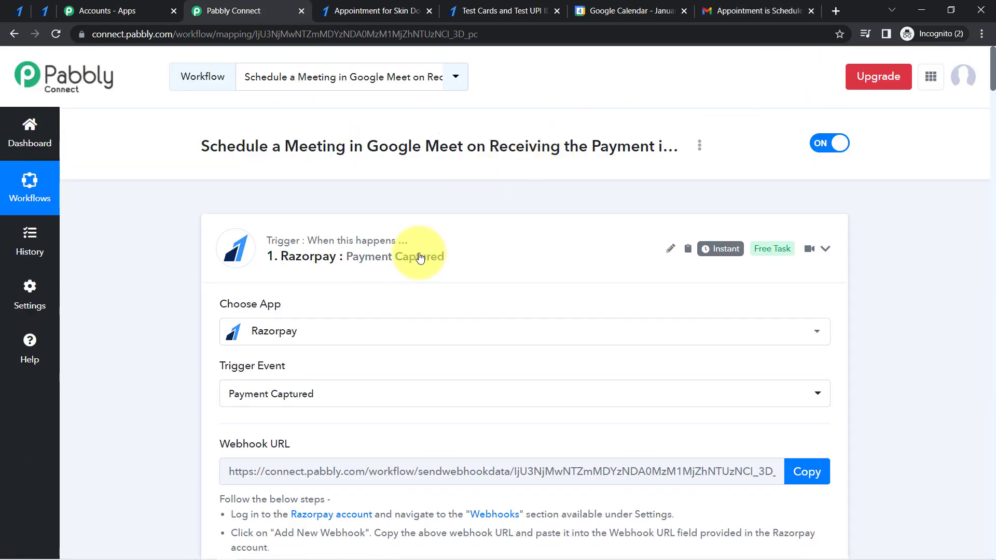
pyautogui.click(355, 369)
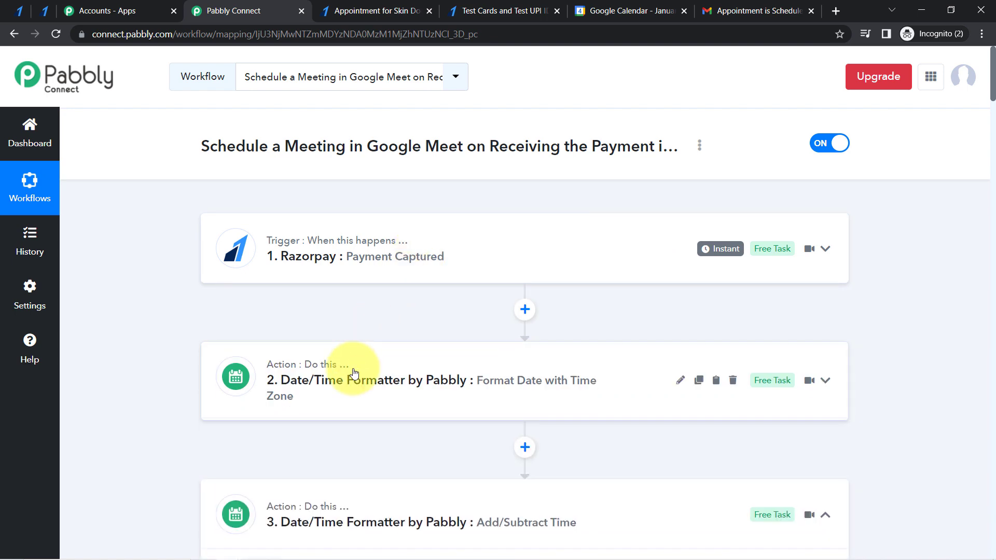
pyautogui.click(333, 507)
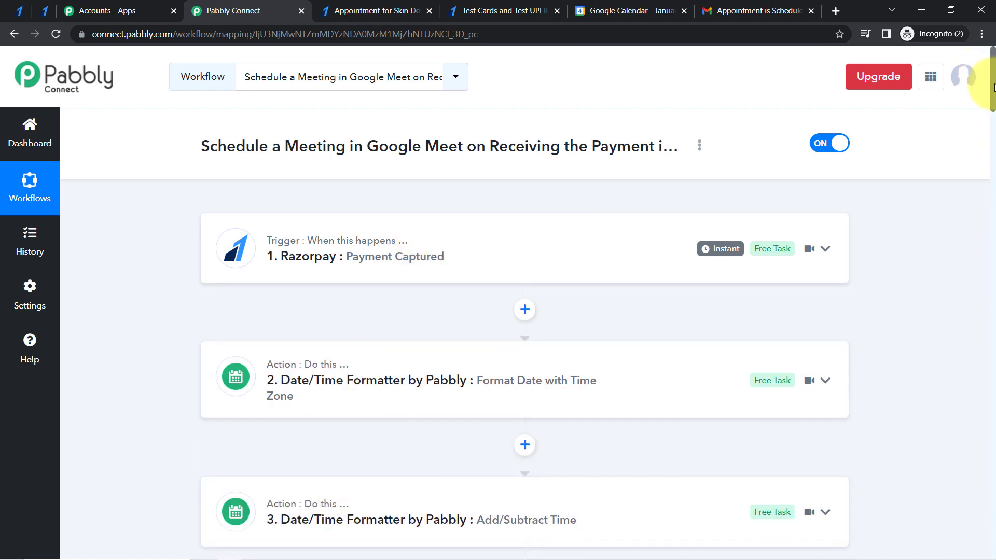
pyautogui.scroll(-7, 993, 87)
pyautogui.click(531, 298)
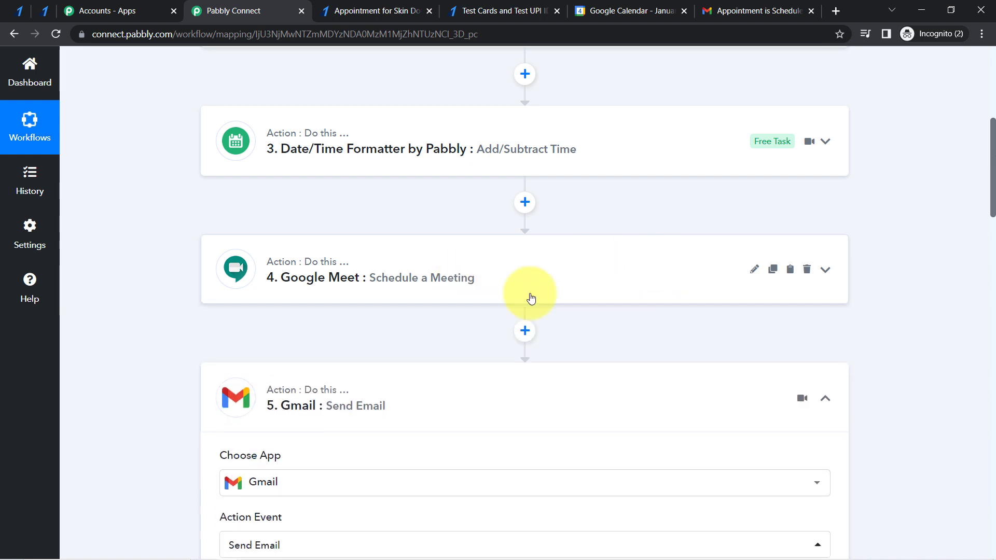
pyautogui.click(429, 390)
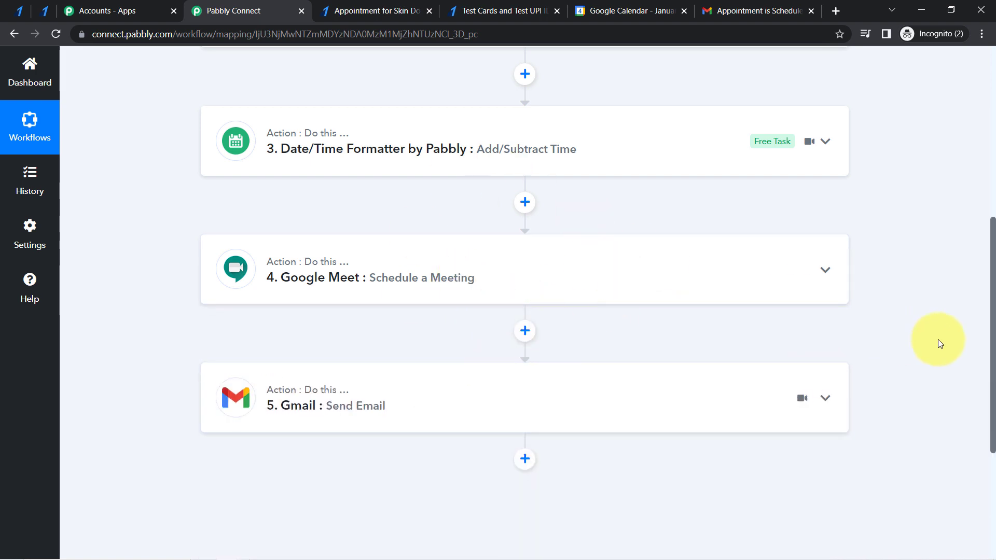
pyautogui.moveTo(994, 310); pyautogui.dragTo(994, 303)
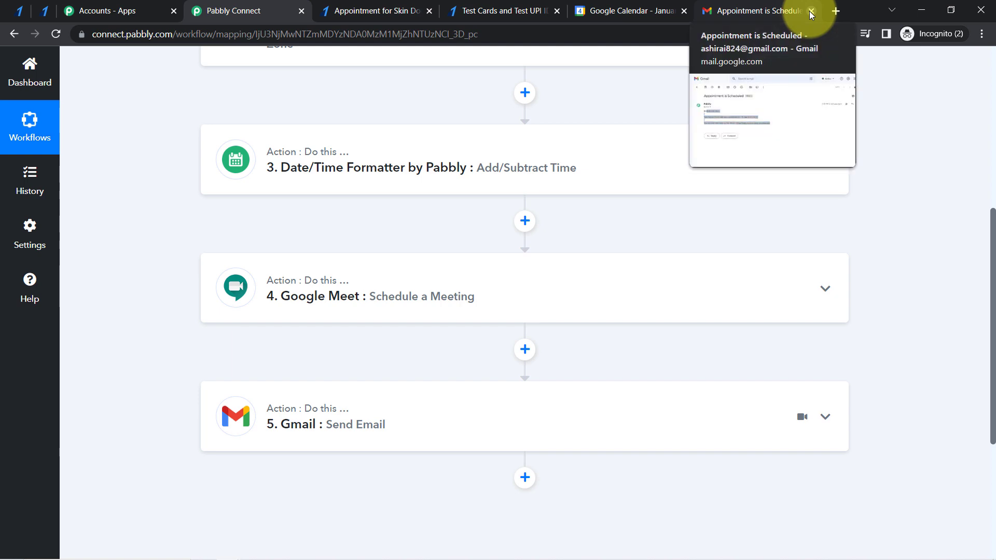
# Generate the share link for the whole workflow and select the link text.
pyautogui.moveTo(992, 443); pyautogui.dragTo(989, 133)
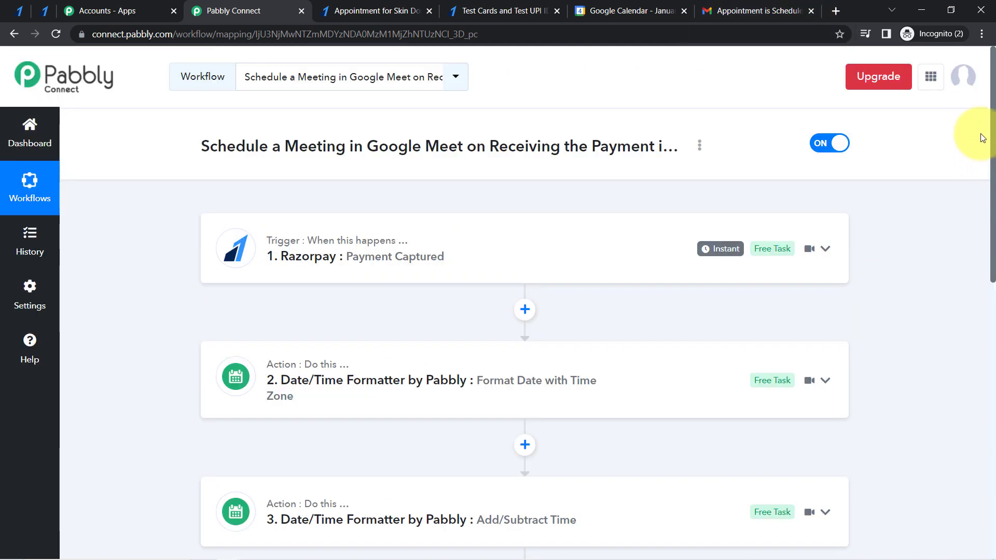
pyautogui.click(700, 148)
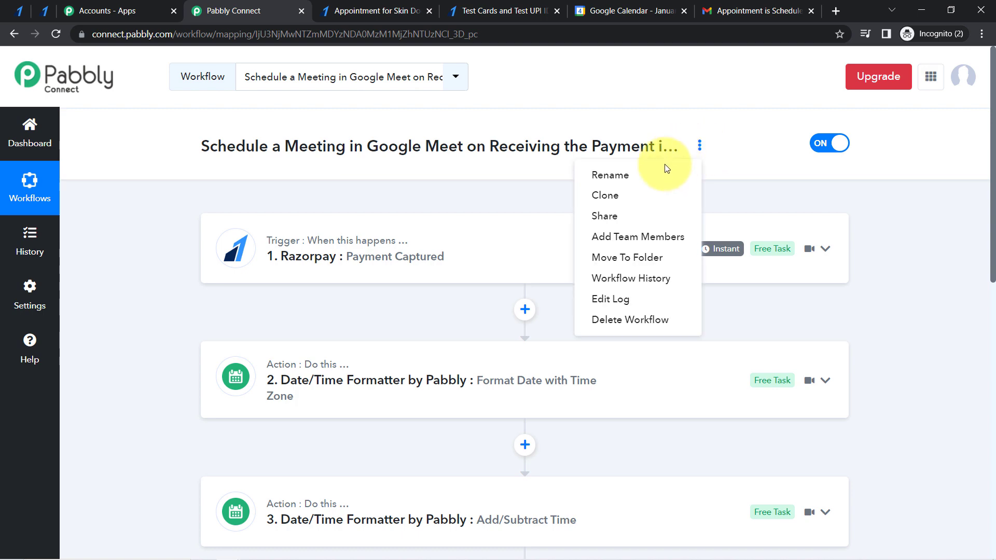
pyautogui.click(616, 213)
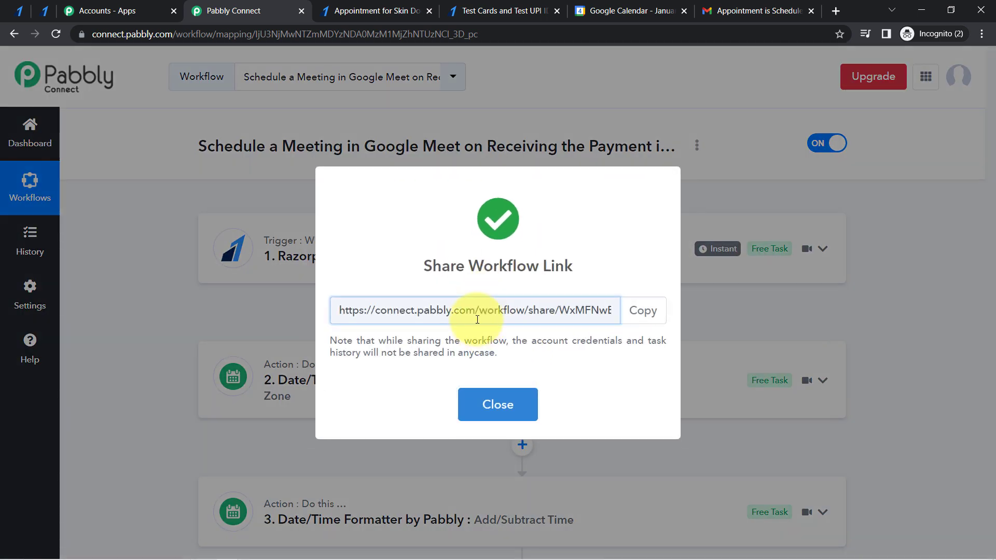
pyautogui.click(474, 308)
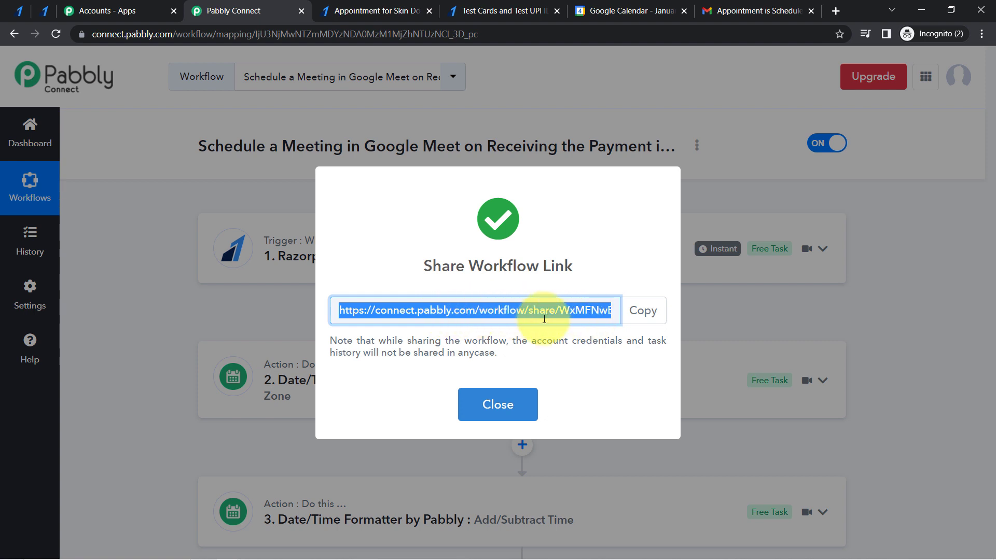